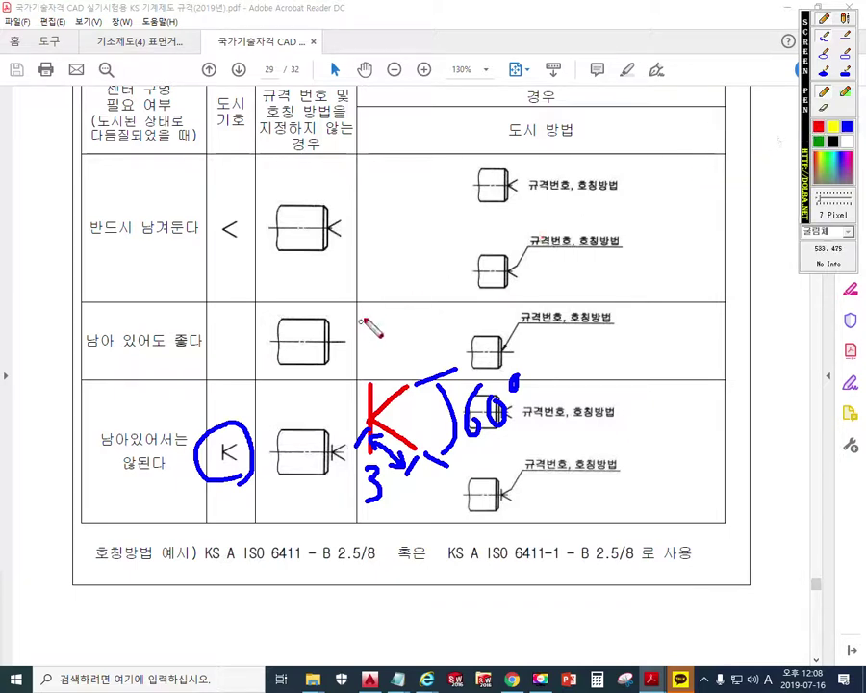
# - Add freehand pen strokes around the enlarged K symbol in the PDF's center-hole symbol table
pyautogui.moveTo(364, 306)
pyautogui.mouseDown()
pyautogui.moveTo(387, 339)
pyautogui.moveTo(444, 295)
pyautogui.moveTo(440, 335)
pyautogui.moveTo(478, 343)
pyautogui.mouseUp()
pyautogui.moveTo(407, 438); pyautogui.dragTo(423, 454)
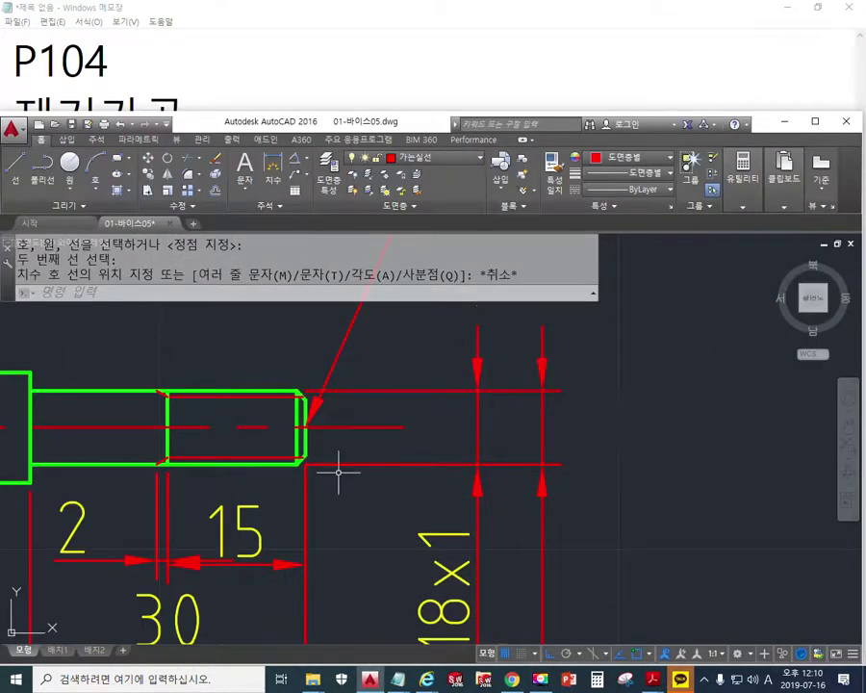
# - Switch to the AutoCAD drawing, trace the KS A ISO 6411 leader with the screen pen, circle its arrowhead at the shaft end, and clear the marks
pyautogui.moveTo(315, 492); pyautogui.dragTo(394, 495, button='middle')
pyautogui.scroll(6, 399, 420)
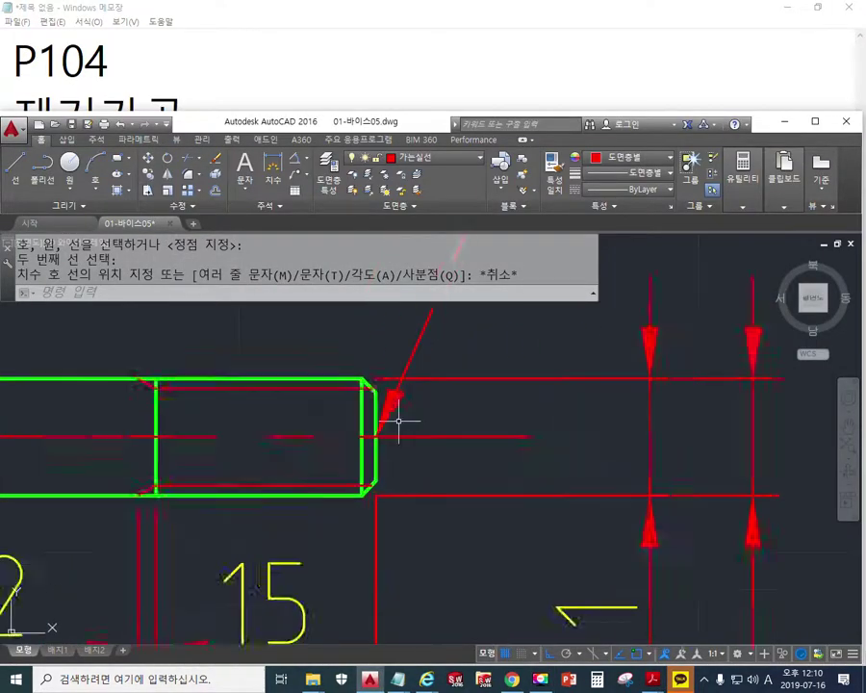
pyautogui.scroll(-2, 399, 420)
pyautogui.moveTo(428, 414); pyautogui.dragTo(381, 442, button='middle')
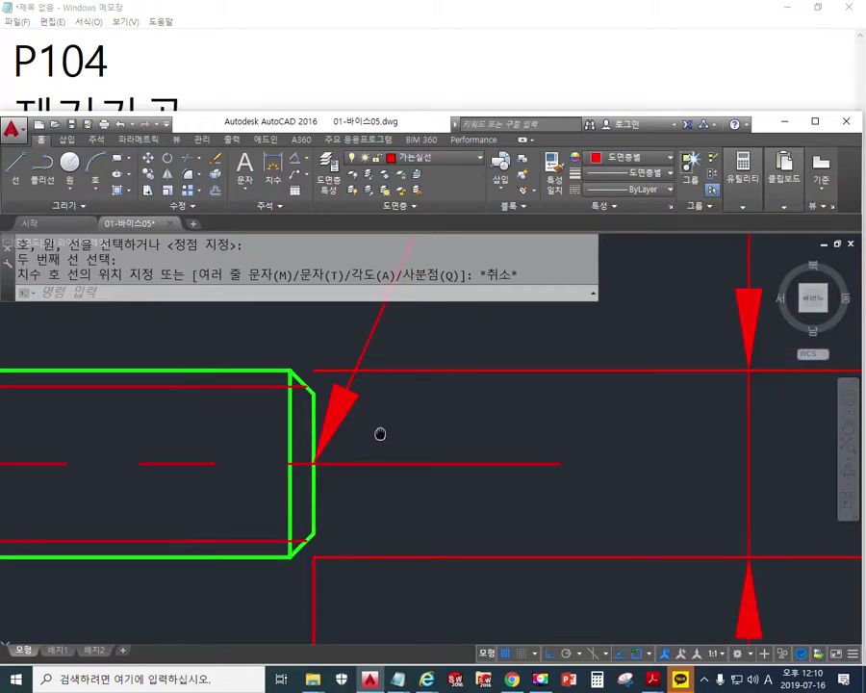
pyautogui.scroll(-6, 385, 414)
pyautogui.moveTo(416, 397); pyautogui.dragTo(478, 474, button='middle')
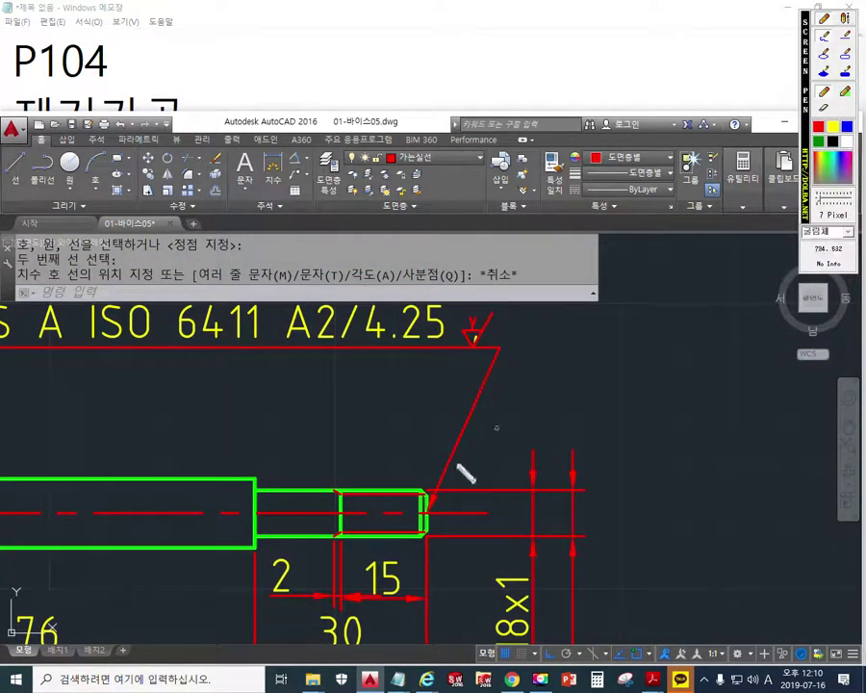
pyautogui.moveTo(429, 504); pyautogui.dragTo(513, 327)
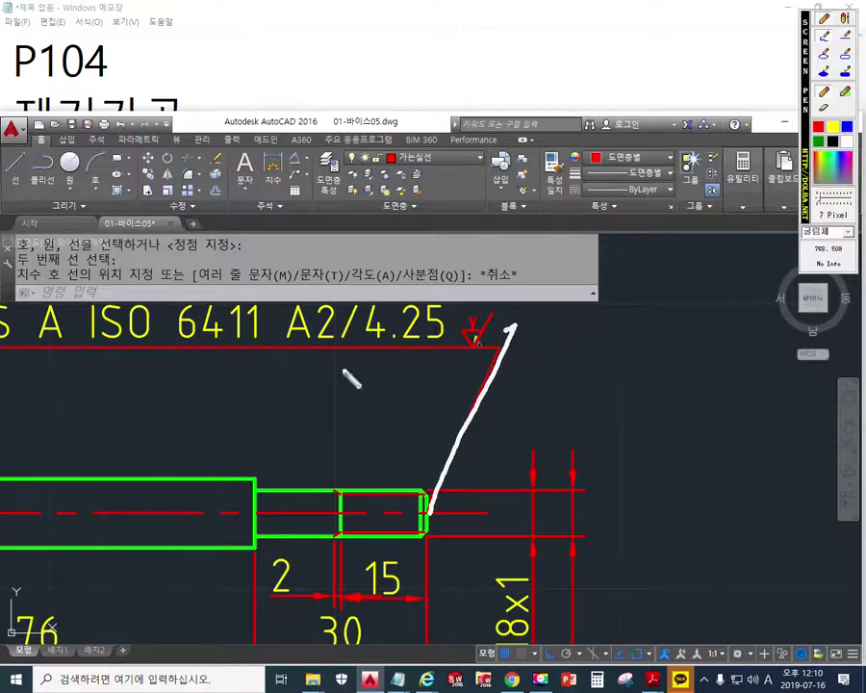
pyautogui.moveTo(33, 353); pyautogui.dragTo(508, 349)
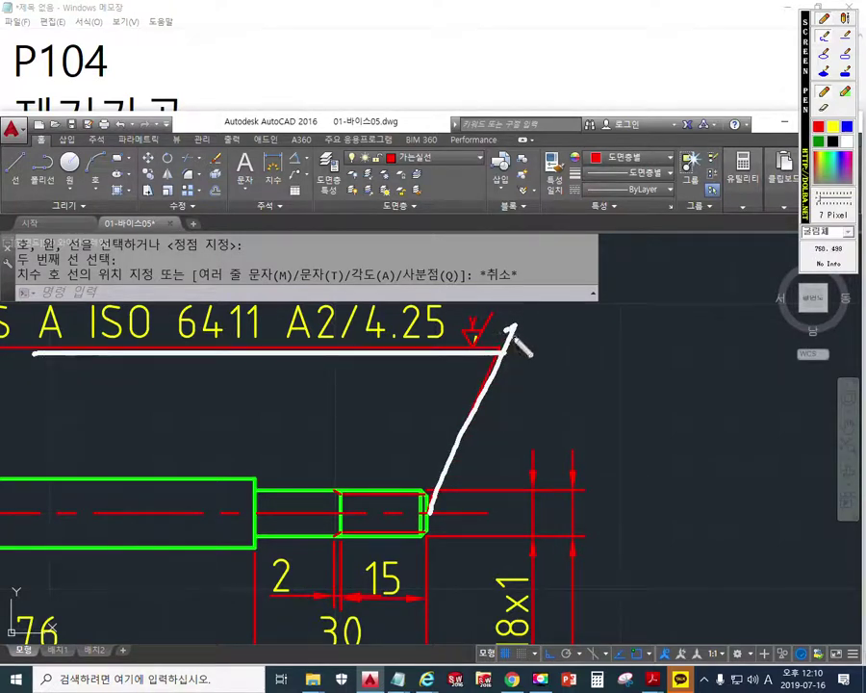
pyautogui.moveTo(458, 496)
pyautogui.mouseDown()
pyautogui.moveTo(436, 520)
pyautogui.moveTo(448, 482)
pyautogui.moveTo(452, 528)
pyautogui.mouseUp()
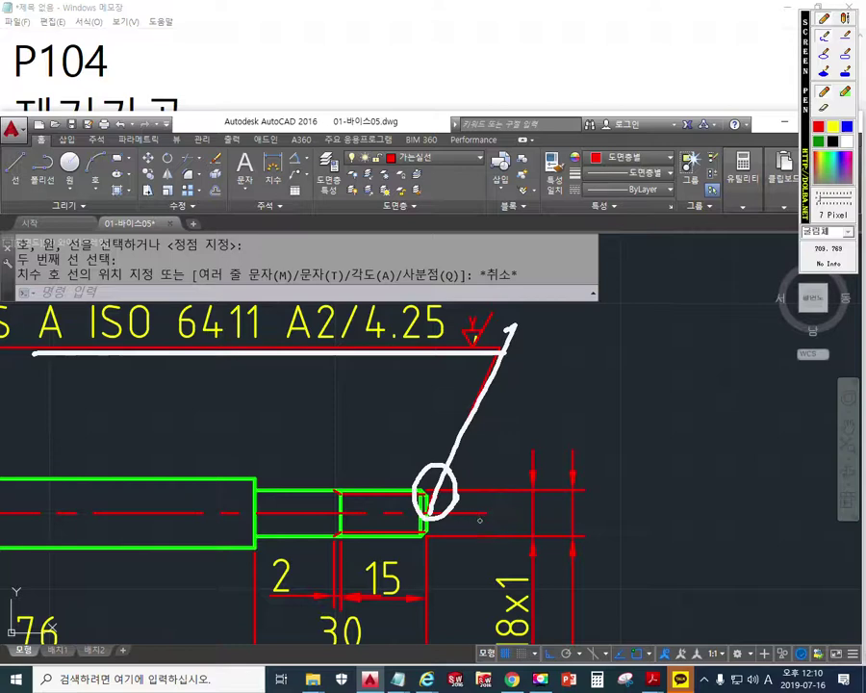
pyautogui.press('Escape')
# - Trace the shaft's end-face line with the screen pen, write an arrow and "0=2" beside it, and clear the annotation
pyautogui.scroll(6, 458, 460)
pyautogui.moveTo(441, 452)
pyautogui.mouseDown(button='middle')
pyautogui.moveTo(426, 487)
pyautogui.moveTo(410, 495)
pyautogui.mouseUp(button='middle')
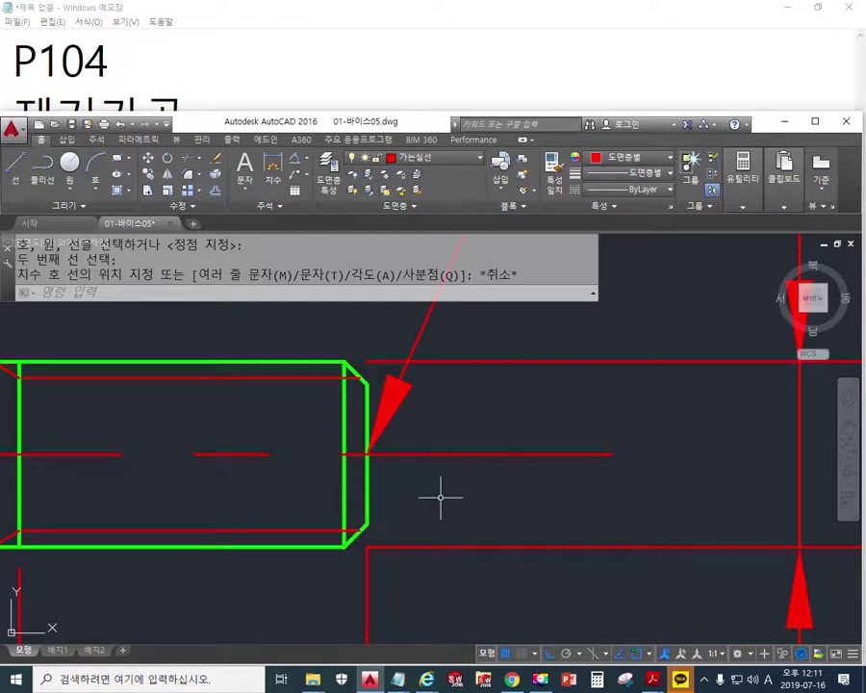
pyautogui.hotkey('ctrl', 'F2')
pyautogui.moveTo(370, 381); pyautogui.dragTo(371, 530)
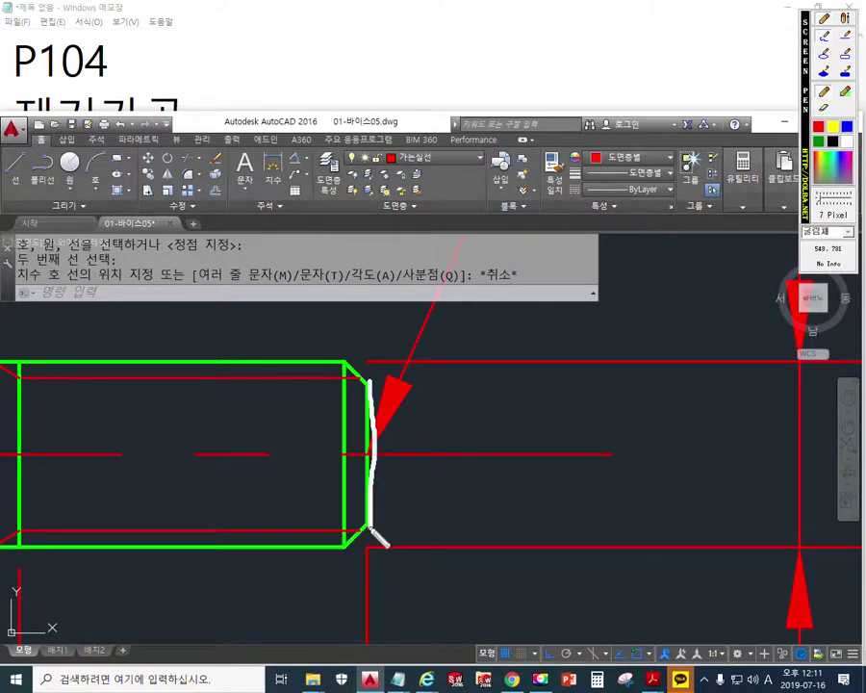
pyautogui.moveTo(387, 487)
pyautogui.mouseDown()
pyautogui.moveTo(439, 505)
pyautogui.moveTo(413, 509)
pyautogui.mouseUp()
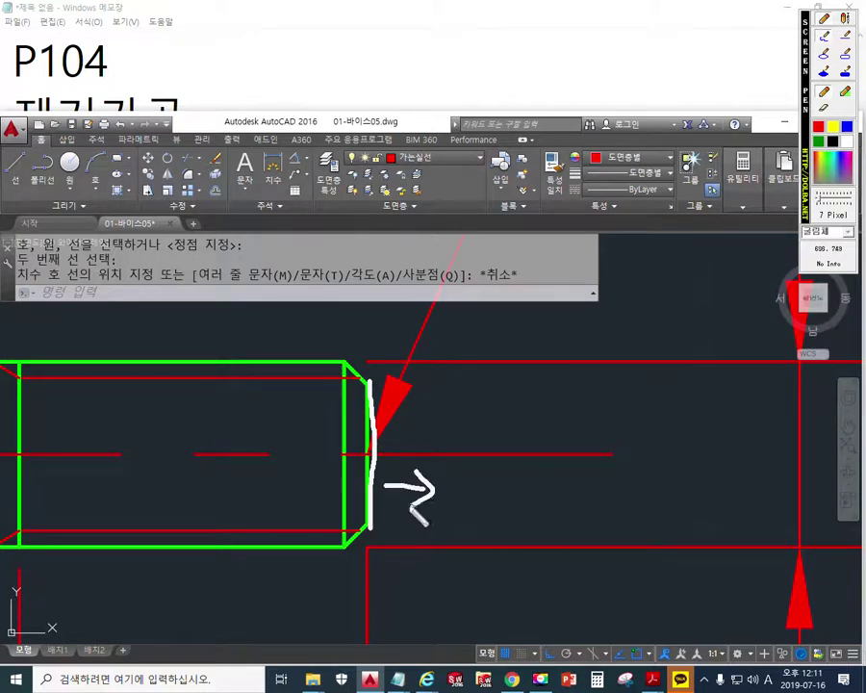
pyautogui.moveTo(493, 468); pyautogui.dragTo(559, 484)
pyautogui.moveTo(534, 500)
pyautogui.mouseDown()
pyautogui.moveTo(598, 497)
pyautogui.moveTo(619, 517)
pyautogui.mouseUp()
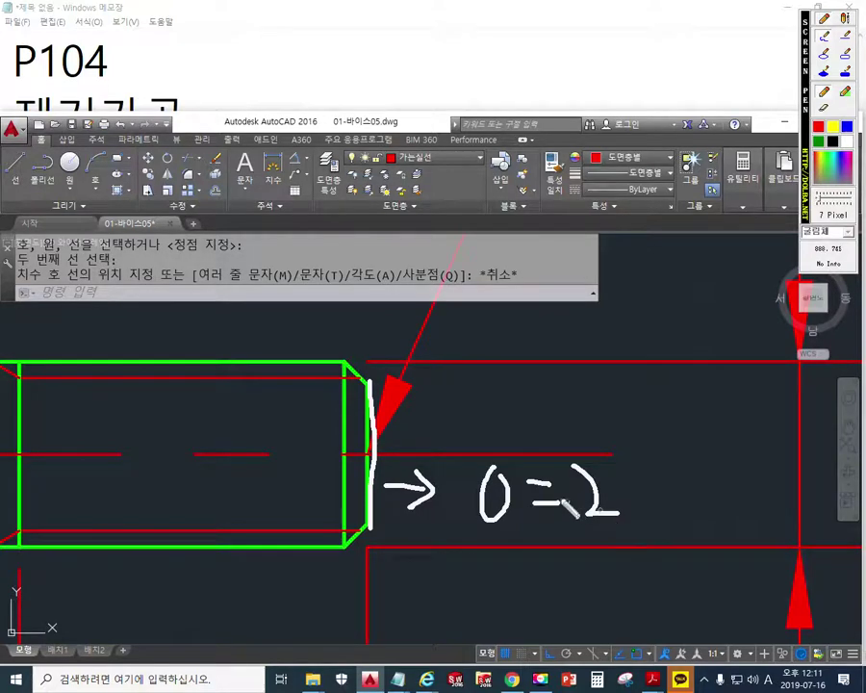
pyautogui.press('Escape')
pyautogui.moveTo(484, 431); pyautogui.dragTo(500, 429, button='middle')
pyautogui.write('o')
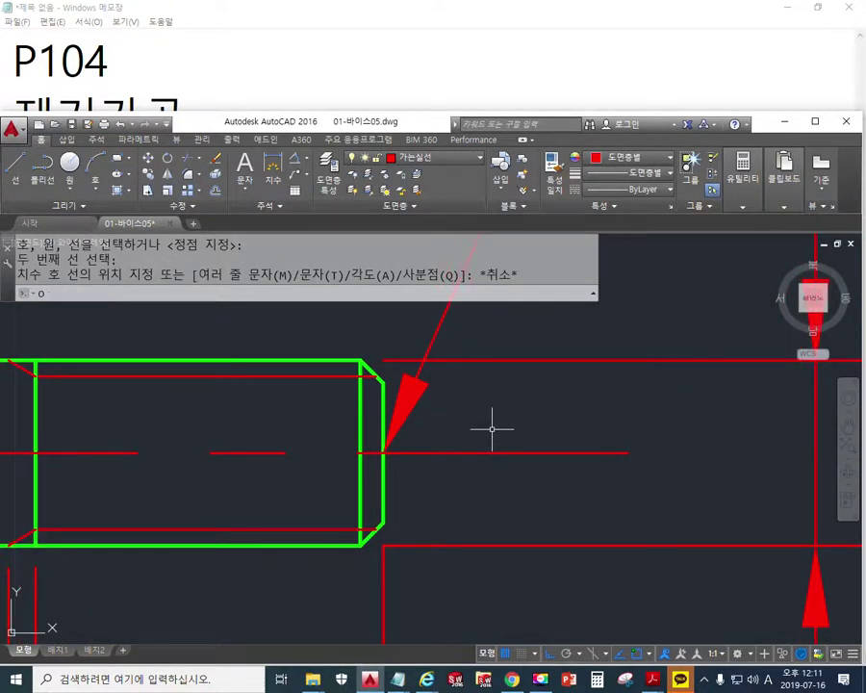
pyautogui.press('Return')
pyautogui.press('Escape')
pyautogui.press('Escape')
pyautogui.press('Escape')
pyautogui.press('Escape')
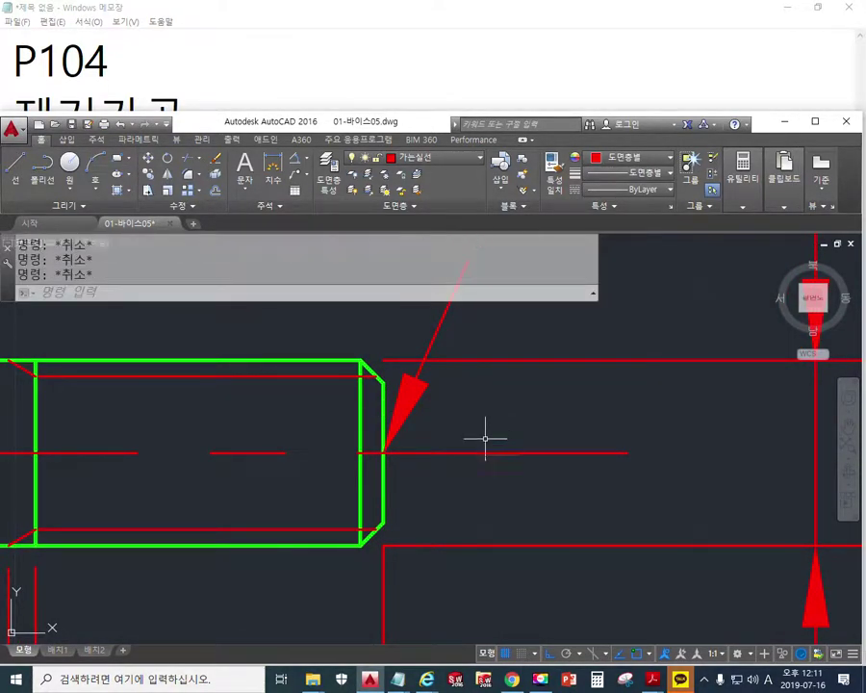
# - Offset the upper half of the shaft's end-face line by 2, outward from the shaft
pyautogui.write('o')
pyautogui.press('Return')
pyautogui.write('2')
pyautogui.press('Return')
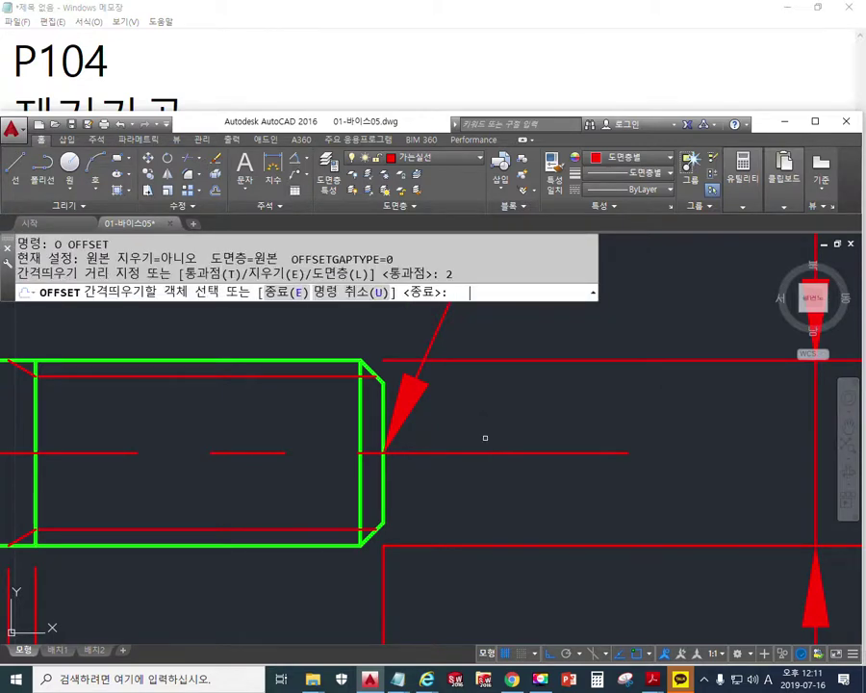
pyautogui.click(386, 413)
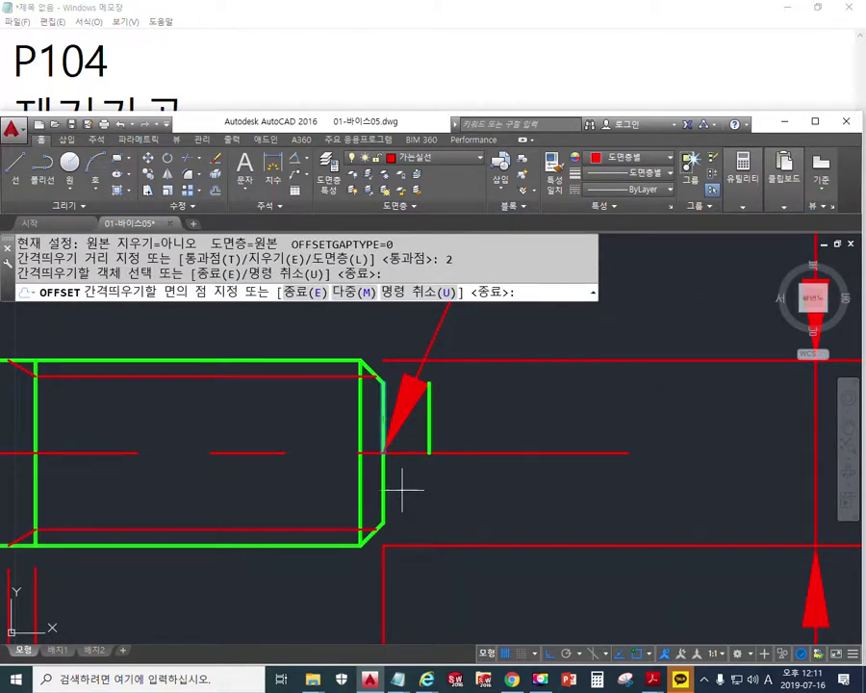
pyautogui.click(483, 417)
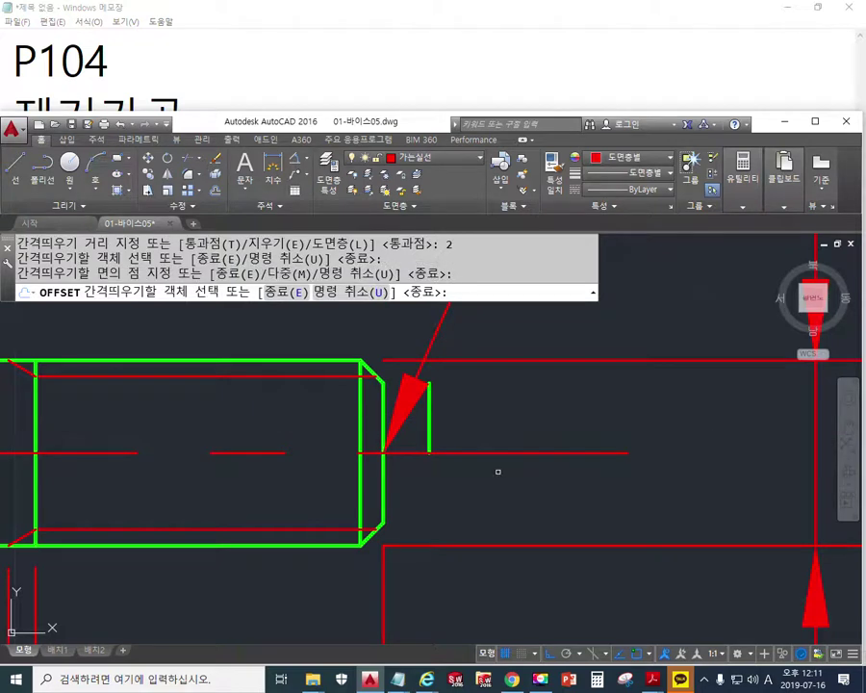
pyautogui.press('Return')
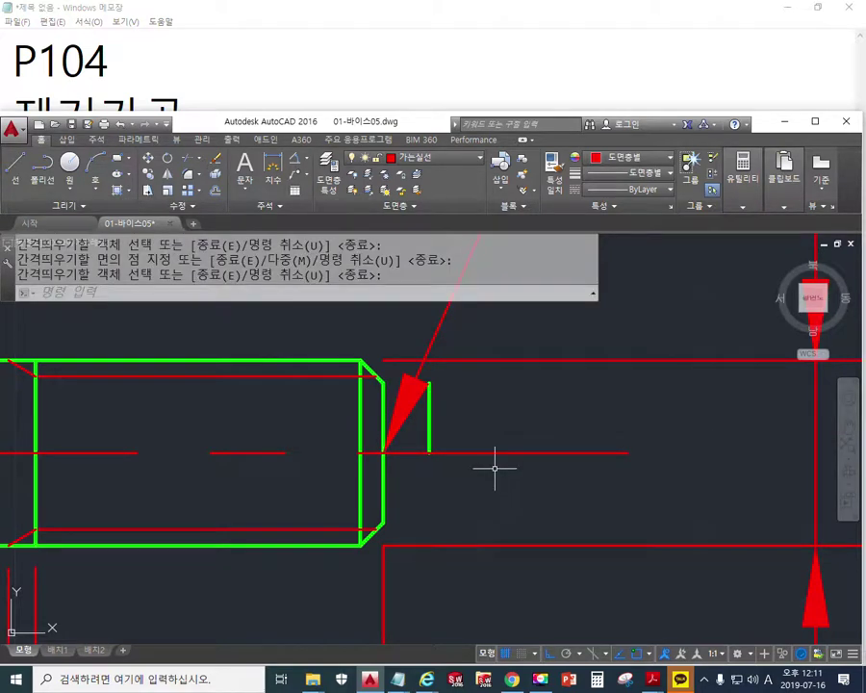
# - Write "m↵" with the screen pen as a Move command note and draw an arrow pointing at the offset line
pyautogui.scroll(1, 457, 441)
pyautogui.scroll(1, 428, 397)
pyautogui.scroll(1, 435, 408)
pyautogui.scroll(-1, 461, 431)
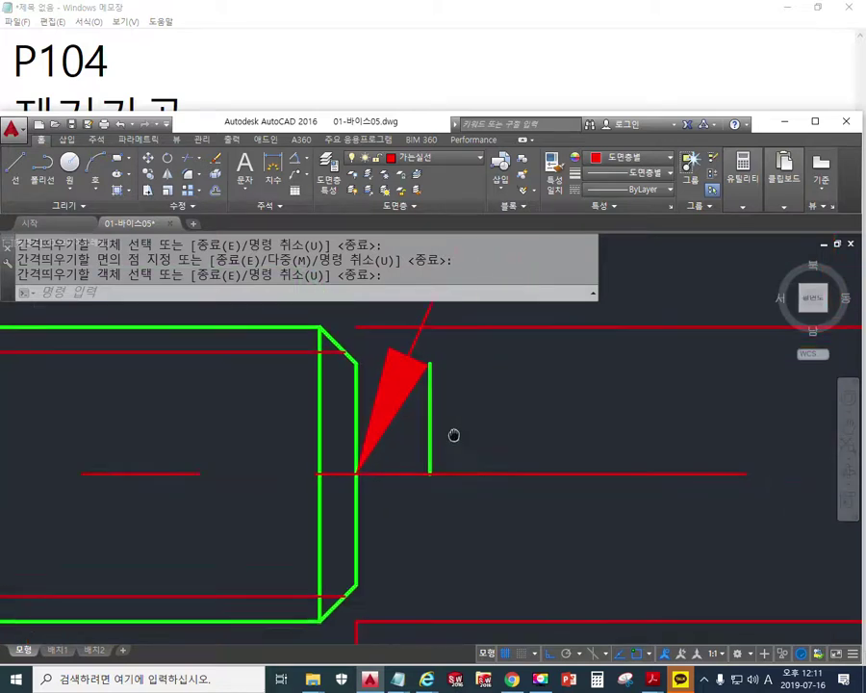
pyautogui.press('F12')
pyautogui.moveTo(540, 339)
pyautogui.mouseDown()
pyautogui.moveTo(581, 387)
pyautogui.moveTo(591, 379)
pyautogui.mouseUp()
pyautogui.moveTo(629, 337)
pyautogui.mouseDown()
pyautogui.moveTo(599, 378)
pyautogui.moveTo(618, 404)
pyautogui.mouseUp()
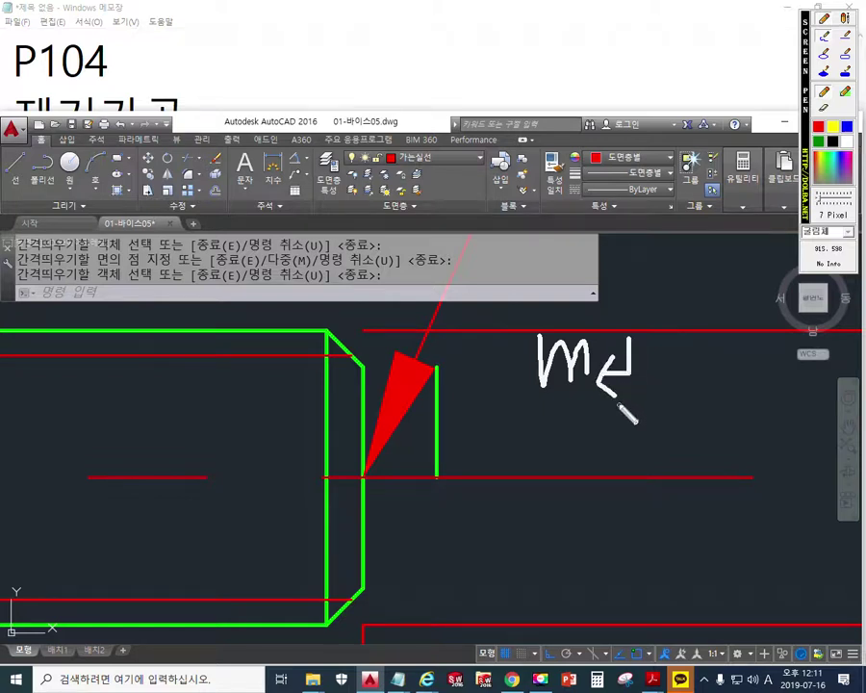
pyautogui.moveTo(557, 406)
pyautogui.mouseDown()
pyautogui.moveTo(572, 405)
pyautogui.moveTo(559, 430)
pyautogui.moveTo(577, 431)
pyautogui.mouseUp()
pyautogui.moveTo(578, 420); pyautogui.dragTo(584, 419)
pyautogui.moveTo(584, 400)
pyautogui.mouseDown()
pyautogui.moveTo(587, 453)
pyautogui.moveTo(495, 392)
pyautogui.moveTo(449, 389)
pyautogui.moveTo(463, 395)
pyautogui.mouseUp()
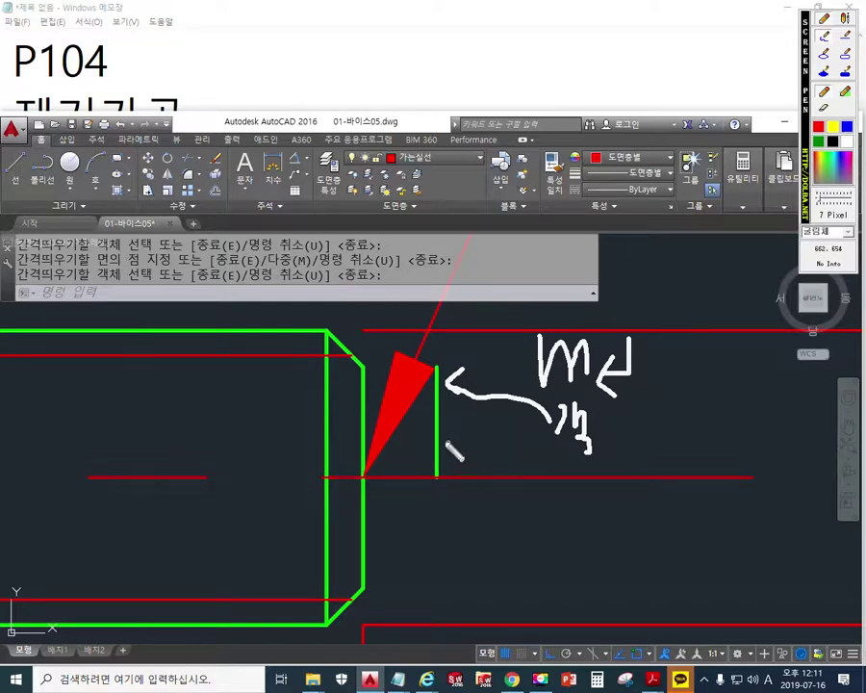
# - Mark the offset line's midpoint with a triangle and its lower endpoint with a square, trace the line's moved position, and clear the annotations
pyautogui.moveTo(438, 407)
pyautogui.mouseDown()
pyautogui.moveTo(424, 430)
pyautogui.moveTo(448, 432)
pyautogui.moveTo(438, 408)
pyautogui.mouseUp()
pyautogui.moveTo(533, 473)
pyautogui.mouseDown()
pyautogui.moveTo(554, 500)
pyautogui.moveTo(461, 433)
pyautogui.mouseUp()
pyautogui.moveTo(461, 433); pyautogui.dragTo(478, 448)
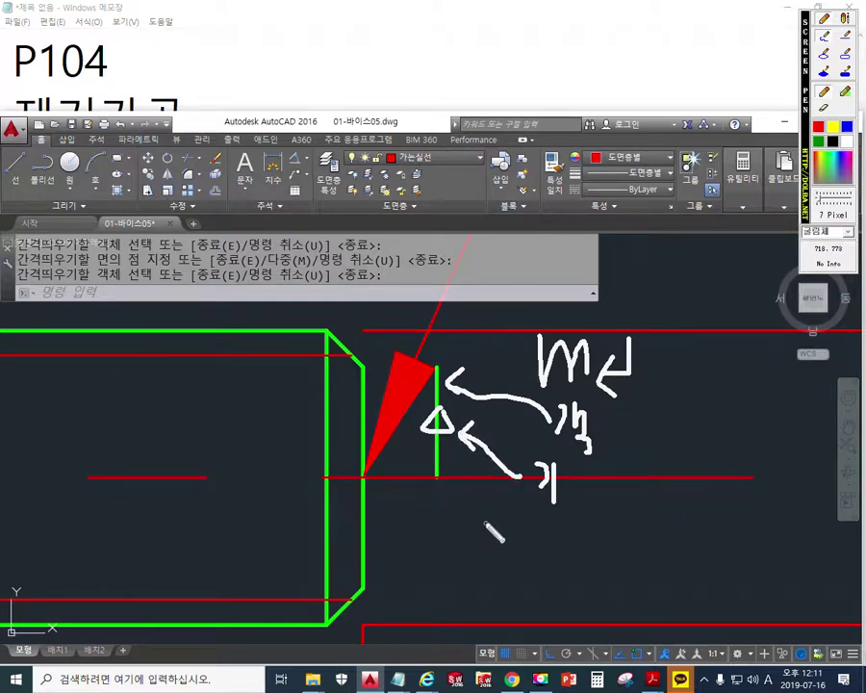
pyautogui.moveTo(429, 466)
pyautogui.mouseDown()
pyautogui.moveTo(431, 478)
pyautogui.moveTo(454, 492)
pyautogui.moveTo(429, 467)
pyautogui.mouseUp()
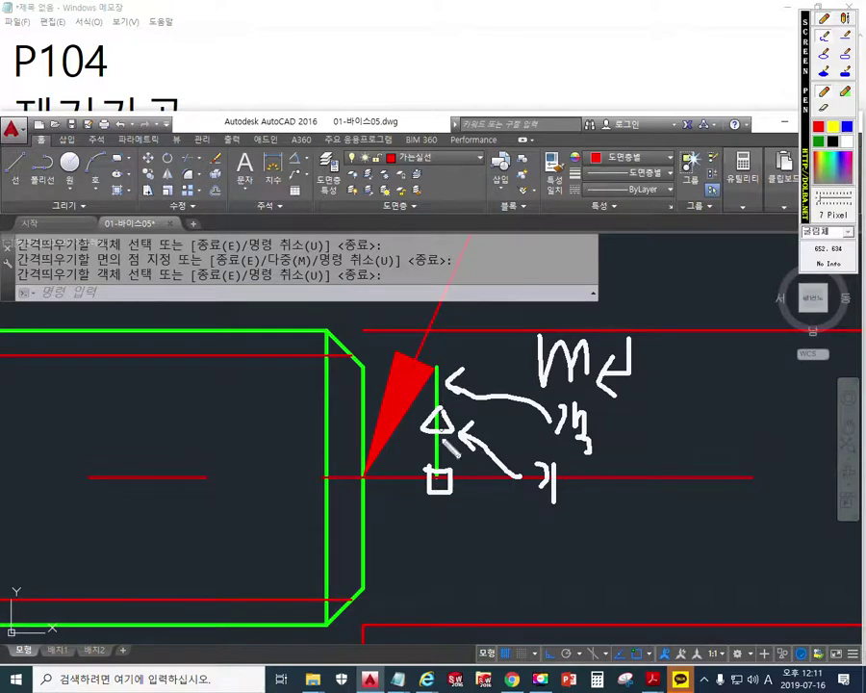
pyautogui.moveTo(438, 494); pyautogui.dragTo(438, 554)
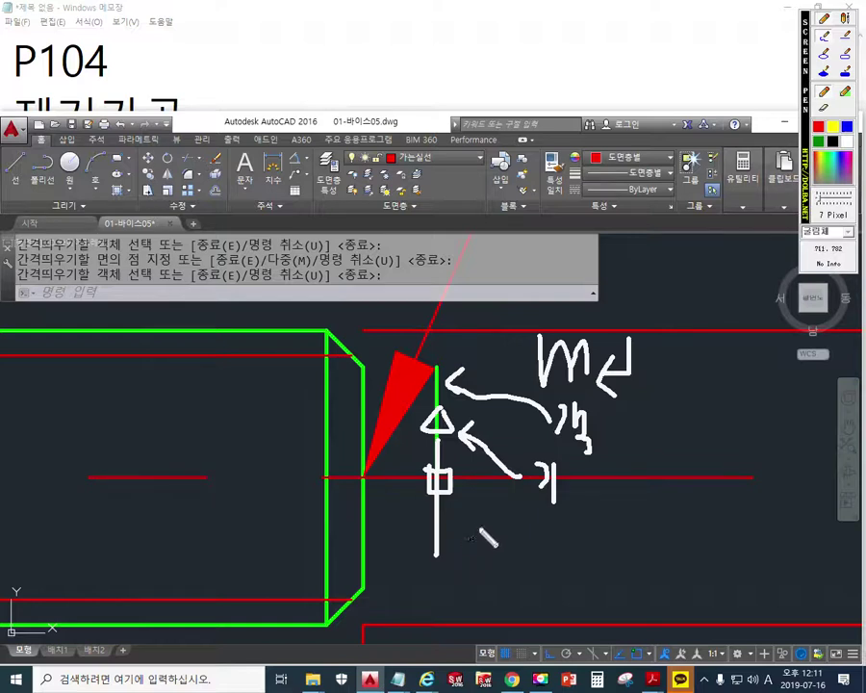
pyautogui.press('Escape')
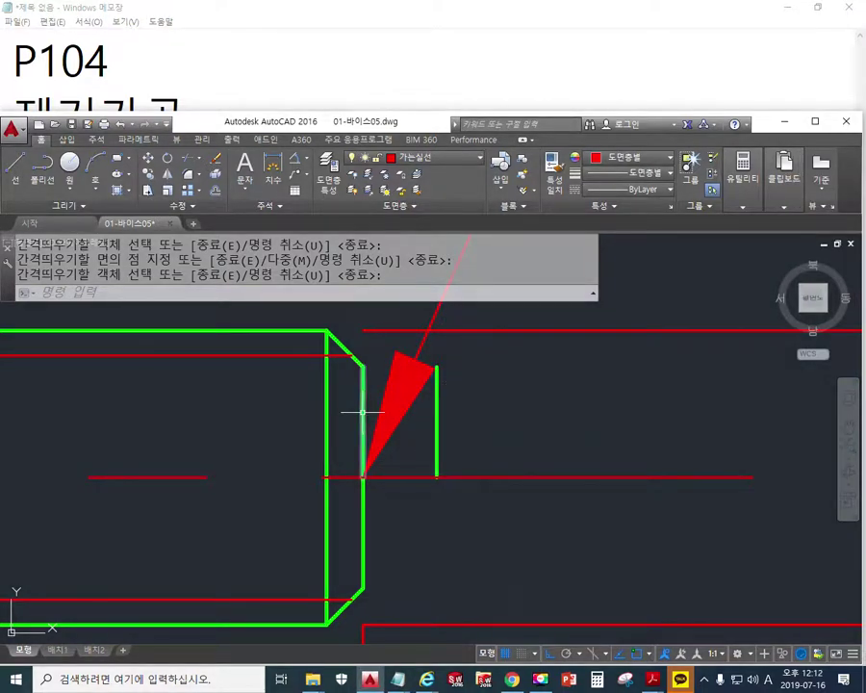
# - Move the offset line from its midpoint to its lower endpoint on the centerline, centering it on the shaft axis
pyautogui.moveTo(362, 412)
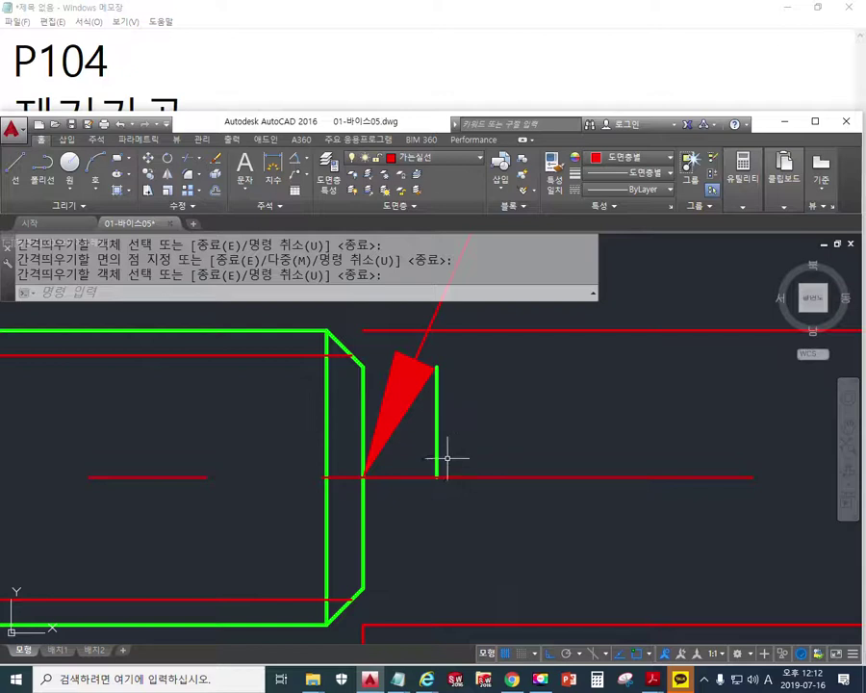
pyautogui.moveTo(470, 427); pyautogui.dragTo(489, 439, button='middle')
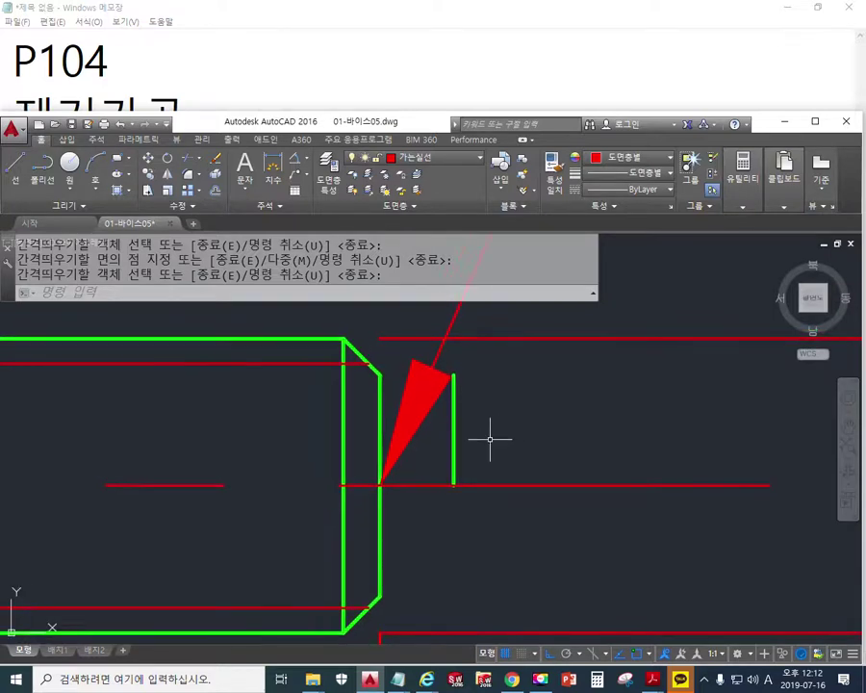
pyautogui.press('Return')
pyautogui.write('m')
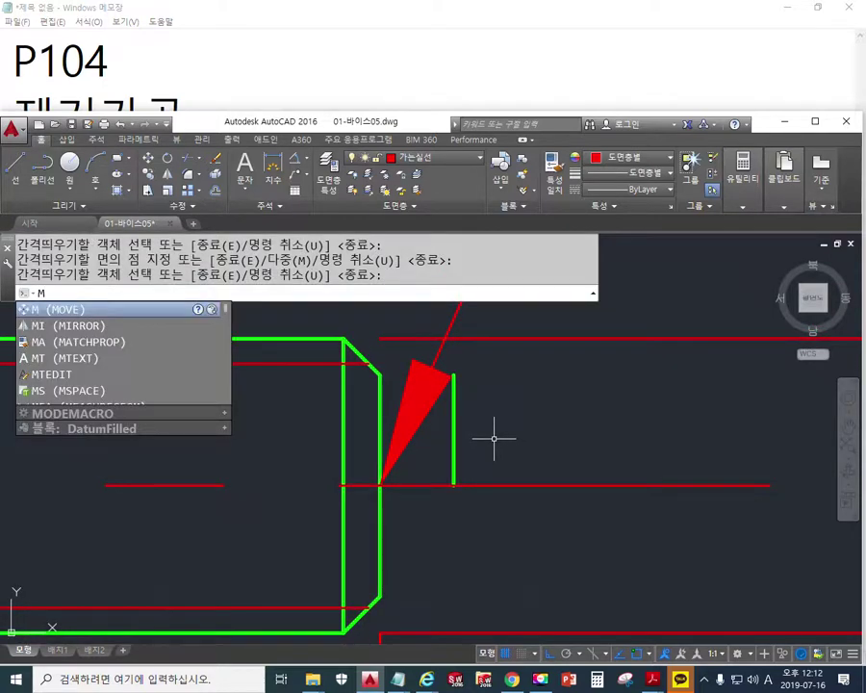
pyautogui.press('Return')
pyautogui.click(498, 452)
pyautogui.click(445, 431)
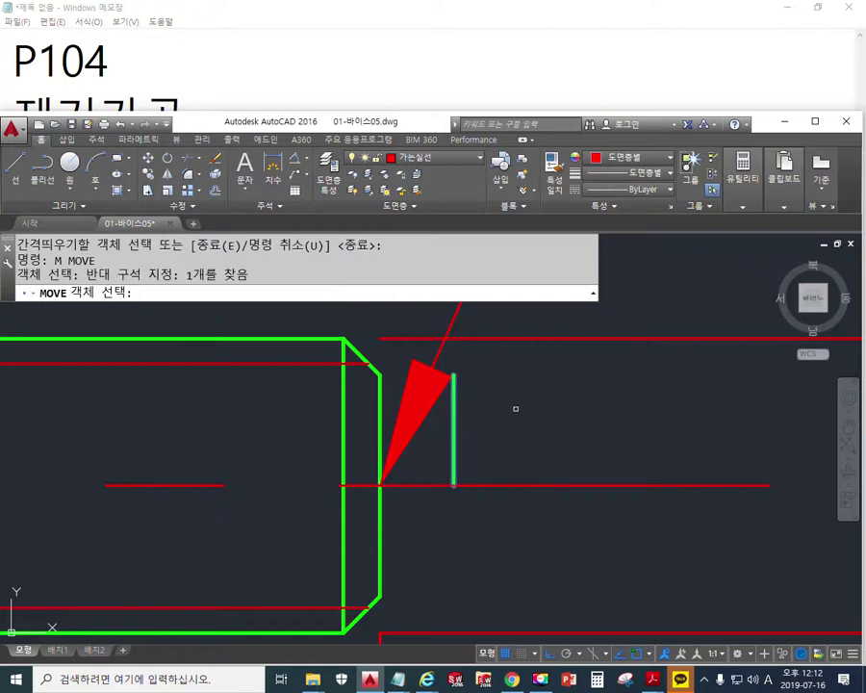
pyautogui.press('Return')
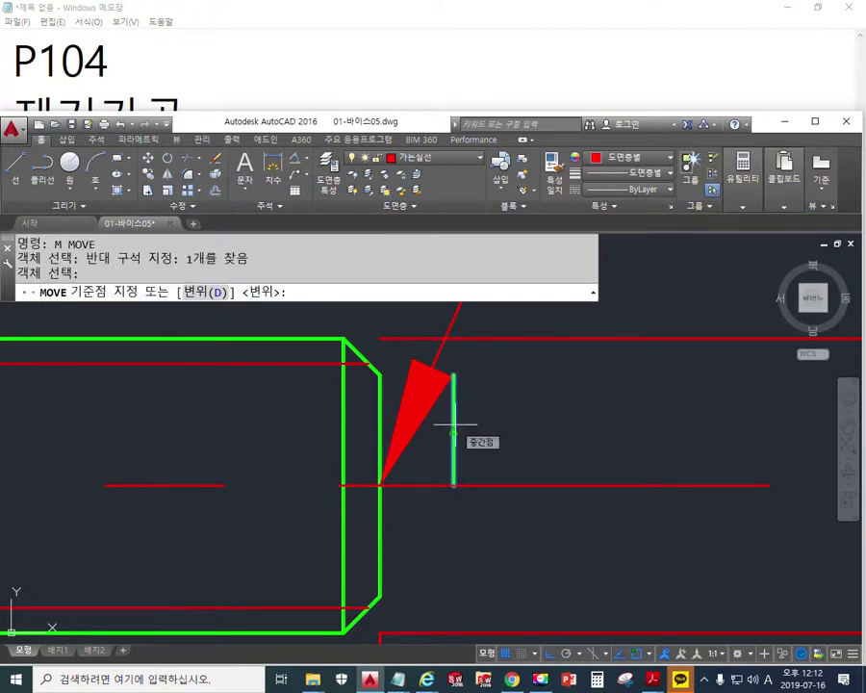
pyautogui.click(453, 430)
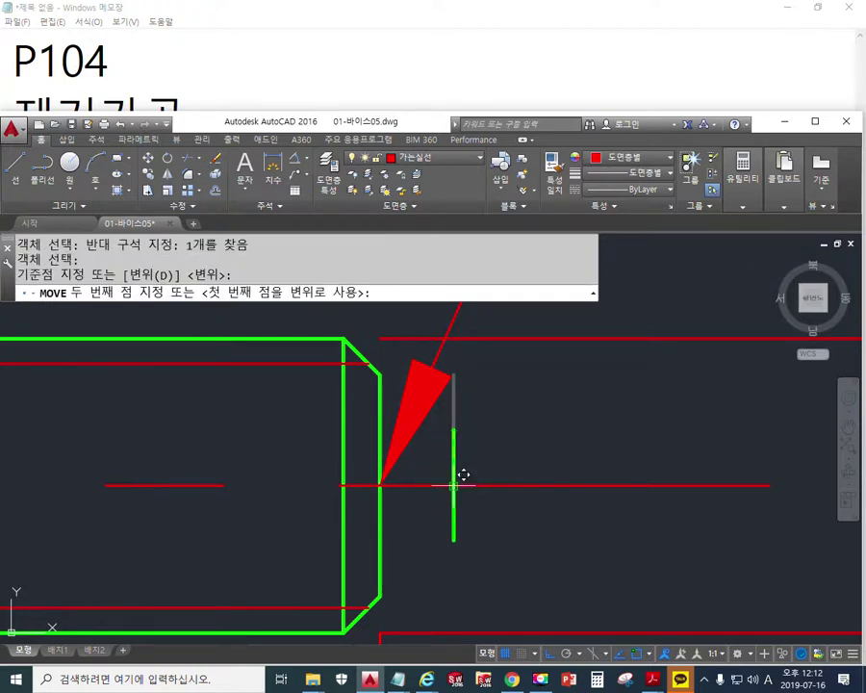
pyautogui.click(463, 475)
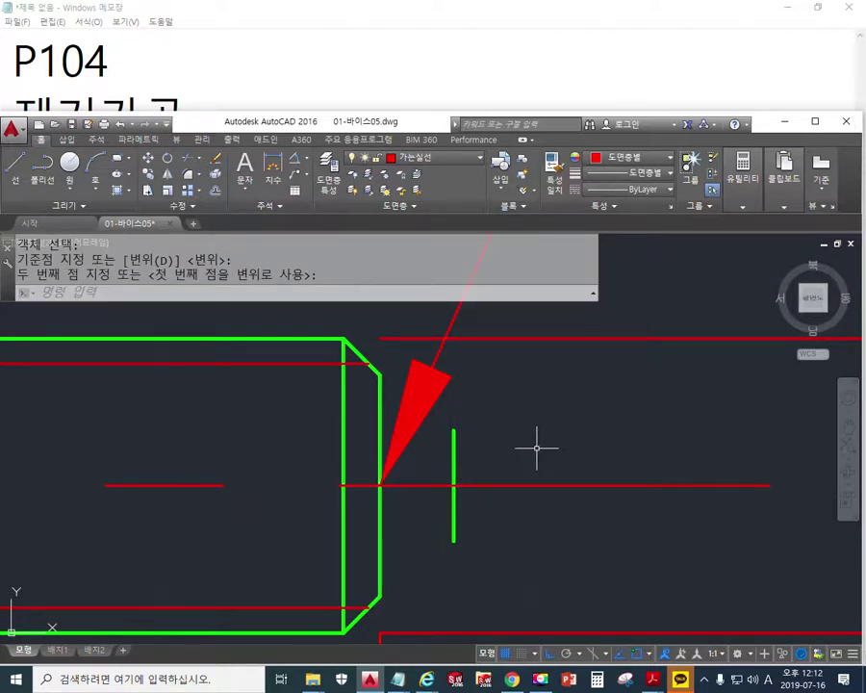
# - Circle the long red line above the shaft axis with the screen pen and label it "가는실선"
pyautogui.moveTo(537, 448); pyautogui.dragTo(495, 438, button='middle')
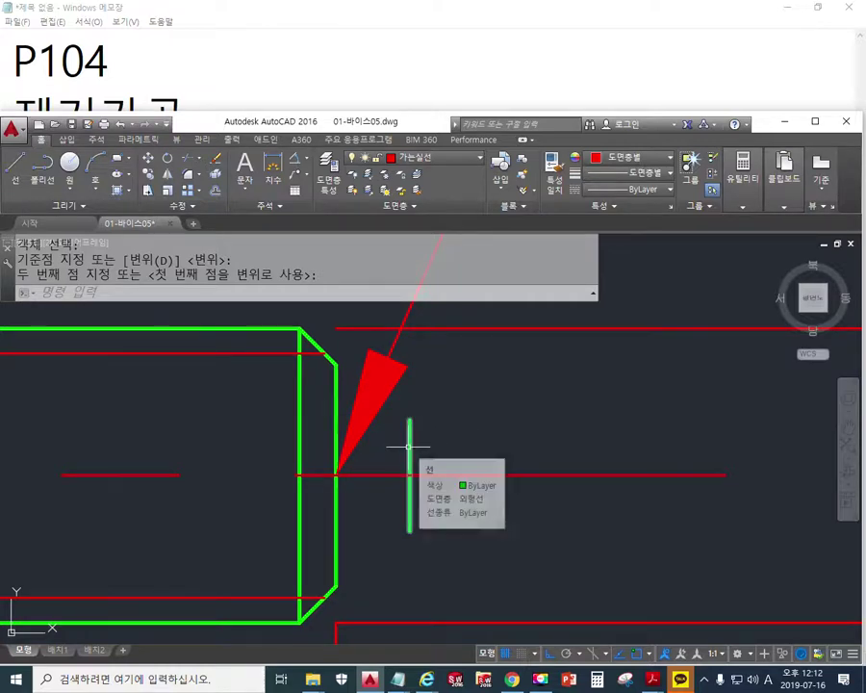
pyautogui.moveTo(503, 431); pyautogui.dragTo(469, 456, button='middle')
pyautogui.hotkey('ctrl', 'F12')
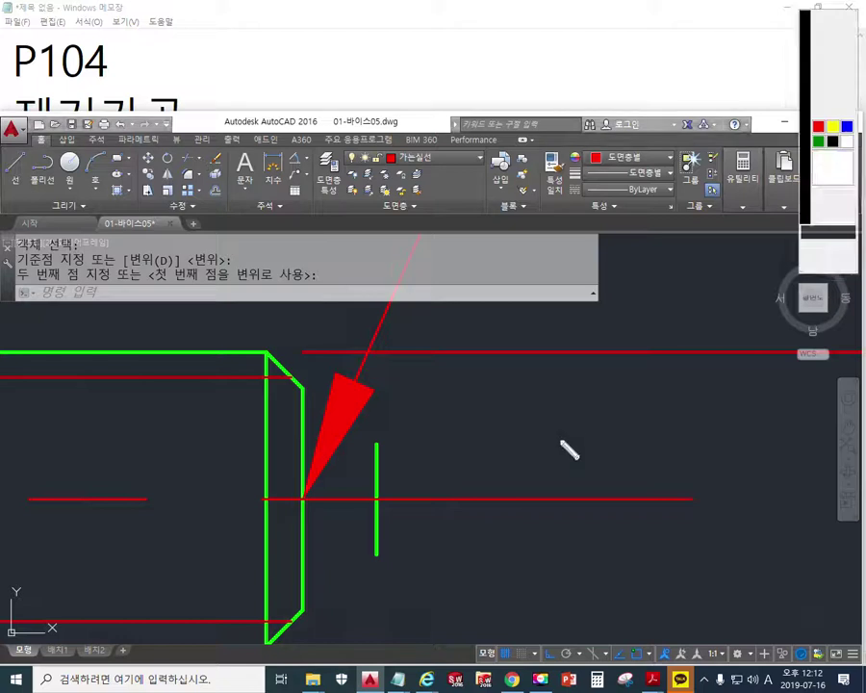
pyautogui.moveTo(667, 330)
pyautogui.mouseDown()
pyautogui.moveTo(666, 366)
pyautogui.moveTo(669, 331)
pyautogui.mouseUp()
pyautogui.moveTo(670, 381)
pyautogui.mouseDown()
pyautogui.moveTo(695, 410)
pyautogui.moveTo(721, 406)
pyautogui.moveTo(731, 437)
pyautogui.moveTo(774, 402)
pyautogui.moveTo(781, 428)
pyautogui.moveTo(799, 427)
pyautogui.mouseUp()
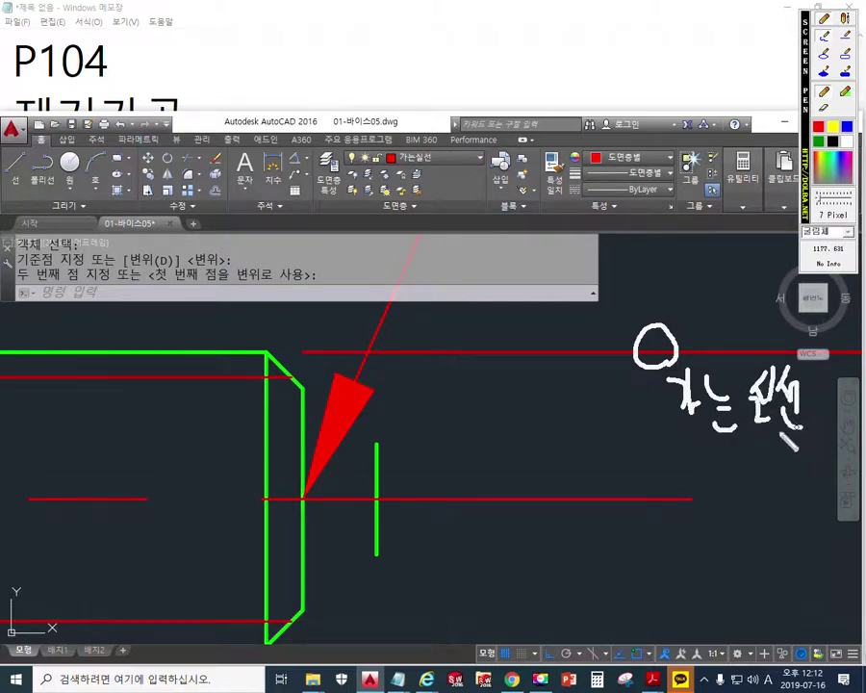
# - Write "ma" with "원" arrowed to the thin line and "바" arrowed to the short vertical line, and clear the annotations
pyautogui.moveTo(553, 428)
pyautogui.mouseDown()
pyautogui.moveTo(555, 466)
pyautogui.moveTo(594, 448)
pyautogui.mouseUp()
pyautogui.moveTo(614, 435); pyautogui.dragTo(626, 468)
pyautogui.moveTo(571, 512)
pyautogui.mouseDown()
pyautogui.moveTo(577, 503)
pyautogui.moveTo(590, 556)
pyautogui.moveTo(619, 558)
pyautogui.moveTo(645, 352)
pyautogui.moveTo(607, 375)
pyautogui.moveTo(616, 354)
pyautogui.mouseUp()
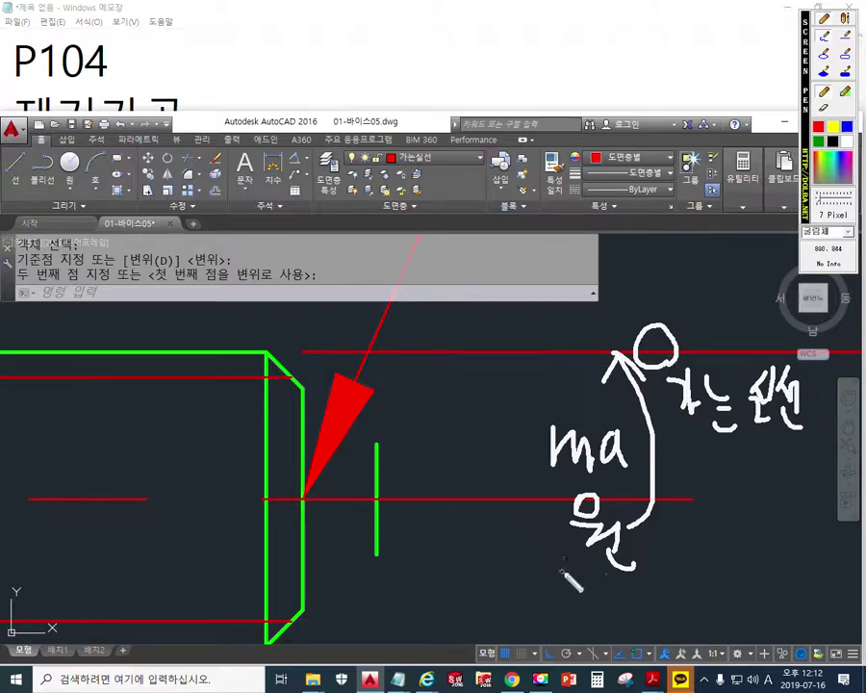
pyautogui.moveTo(537, 570)
pyautogui.mouseDown()
pyautogui.moveTo(562, 604)
pyautogui.moveTo(581, 583)
pyautogui.mouseUp()
pyautogui.moveTo(535, 606)
pyautogui.mouseDown()
pyautogui.moveTo(388, 533)
pyautogui.moveTo(408, 567)
pyautogui.mouseUp()
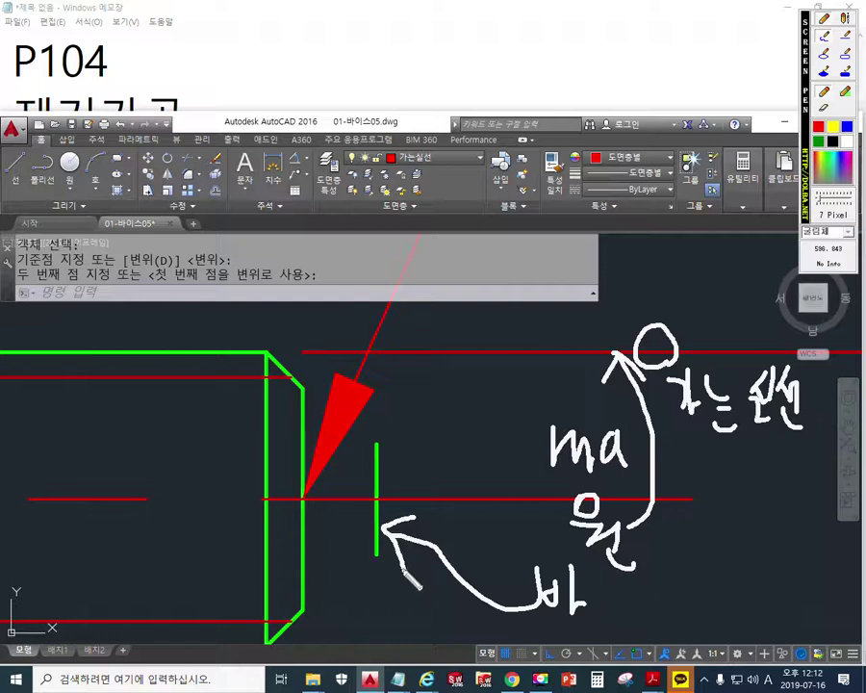
pyautogui.press('Escape')
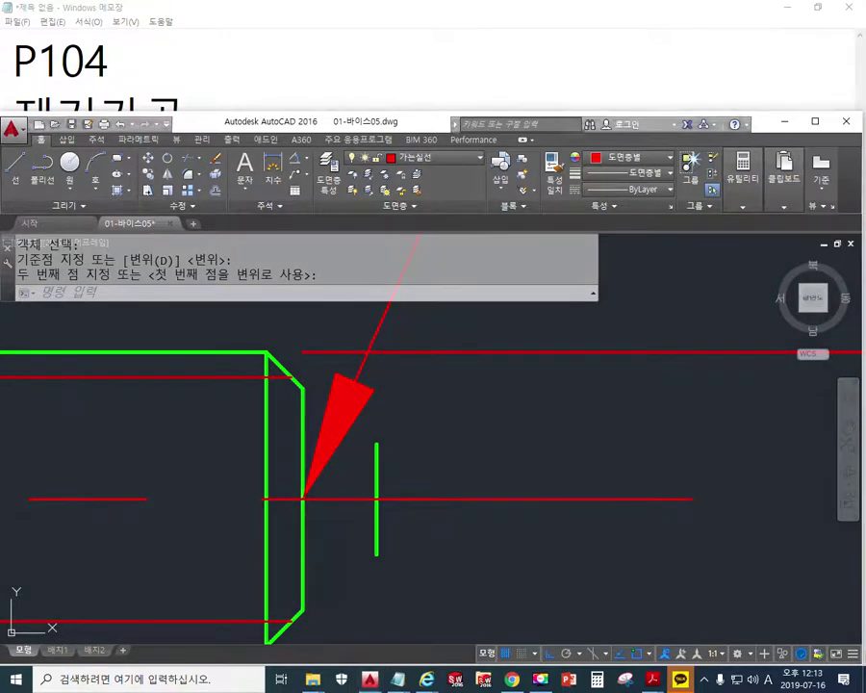
# - Match the properties of the long thin red line above the axis onto the short vertical line beside the shaft end
pyautogui.moveTo(478, 419); pyautogui.dragTo(417, 419, button='middle')
pyautogui.write('ma')
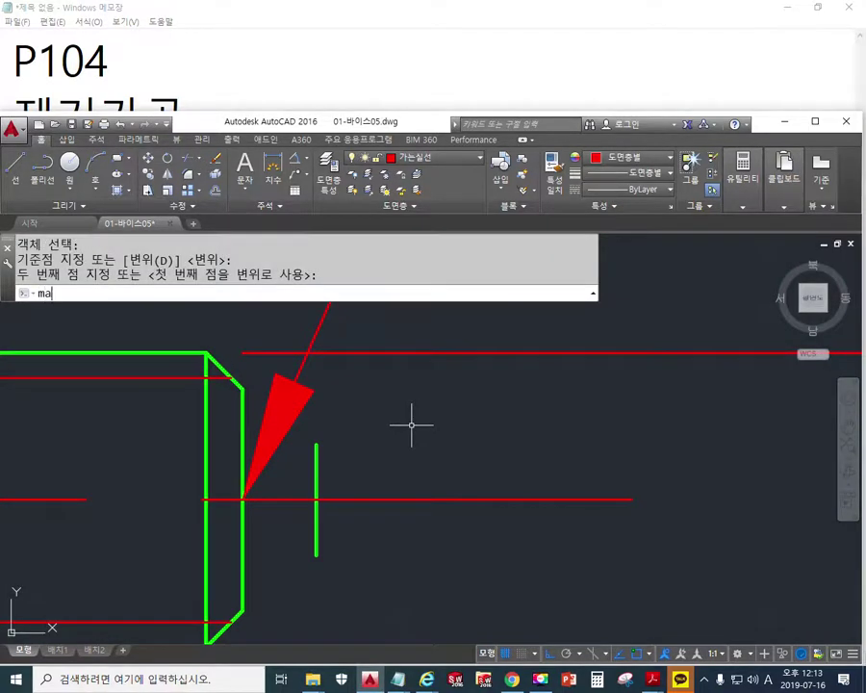
pyautogui.press('Return')
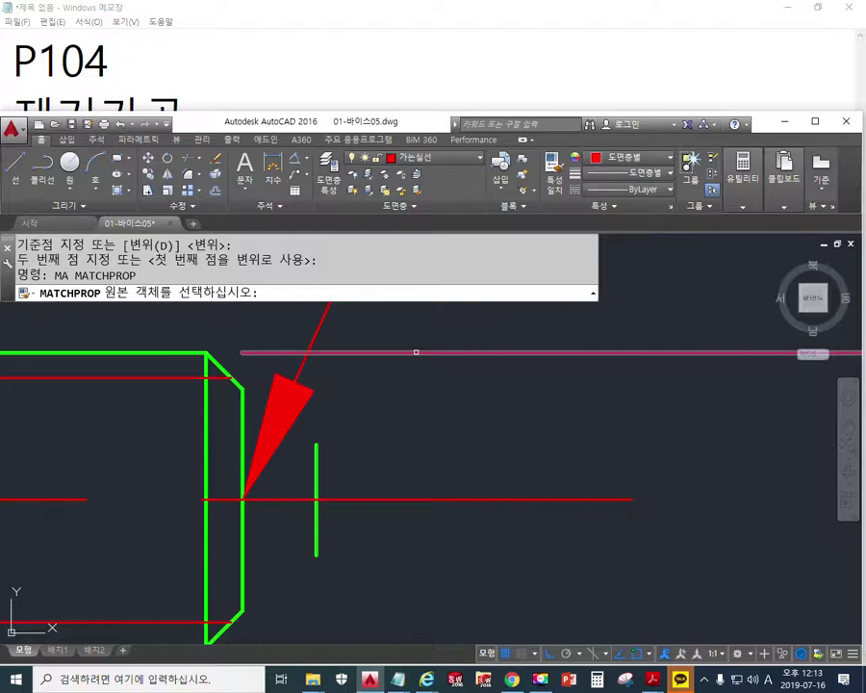
pyautogui.click(416, 353)
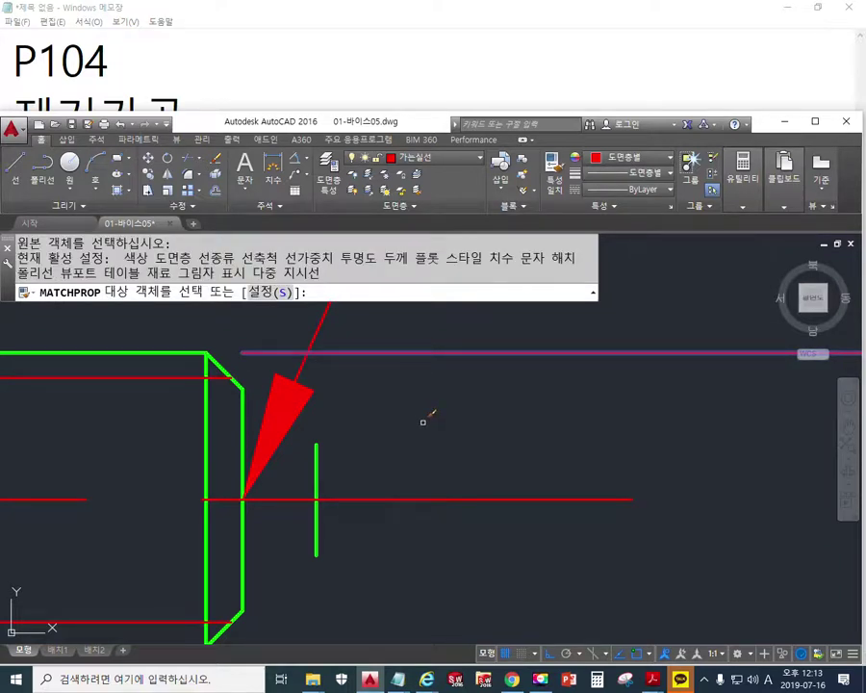
pyautogui.click(316, 461)
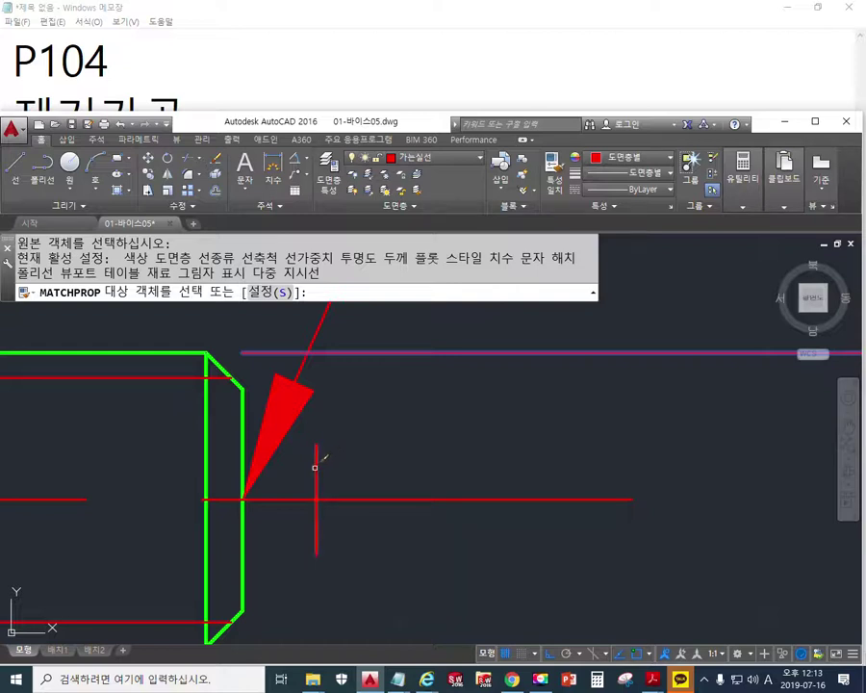
pyautogui.click(320, 458)
pyautogui.press('Return')
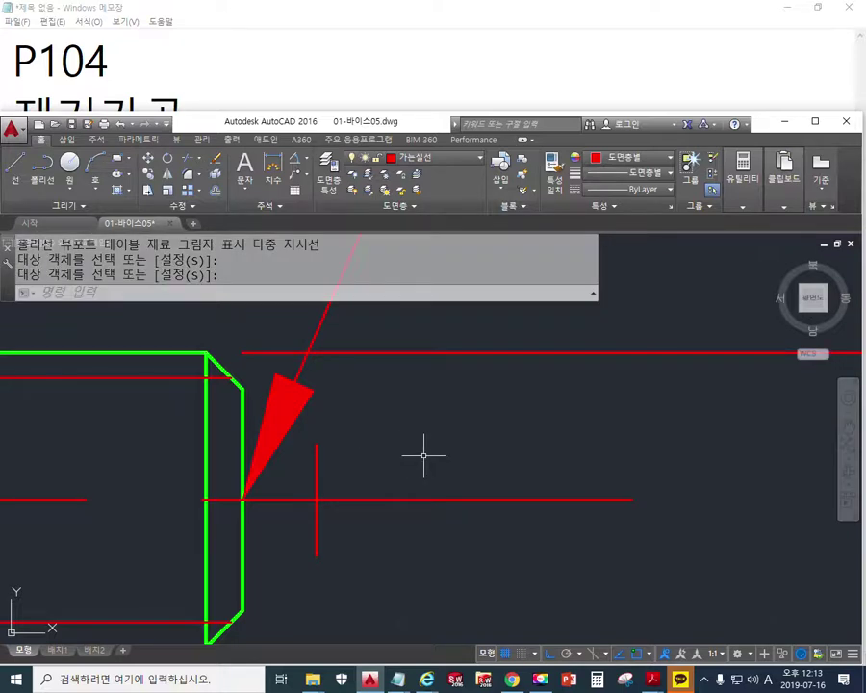
# - Sketch a slanted pen line from the vertical line's crossing with the centerline, marking its start with X and 1 and its end with a circle
pyautogui.moveTo(401, 460)
pyautogui.mouseDown(button='middle')
pyautogui.moveTo(437, 420)
pyautogui.moveTo(449, 424)
pyautogui.mouseUp(button='middle')
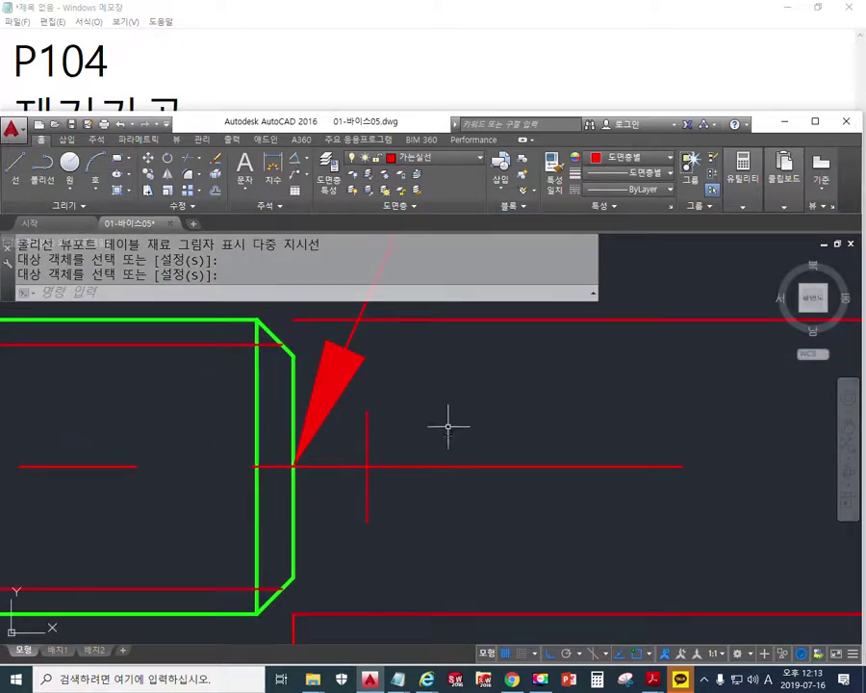
pyautogui.press('F12')
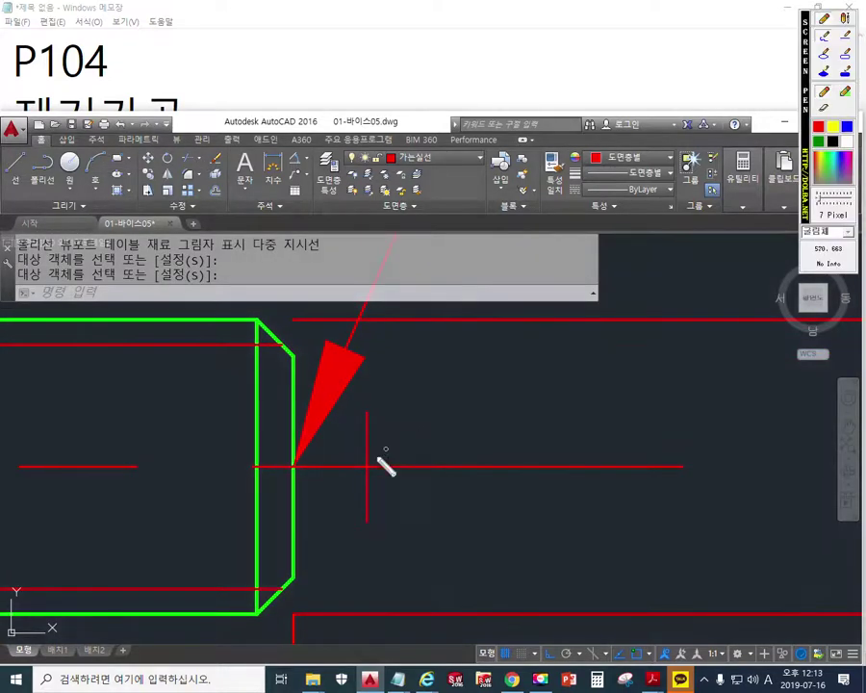
pyautogui.moveTo(370, 467); pyautogui.dragTo(474, 395)
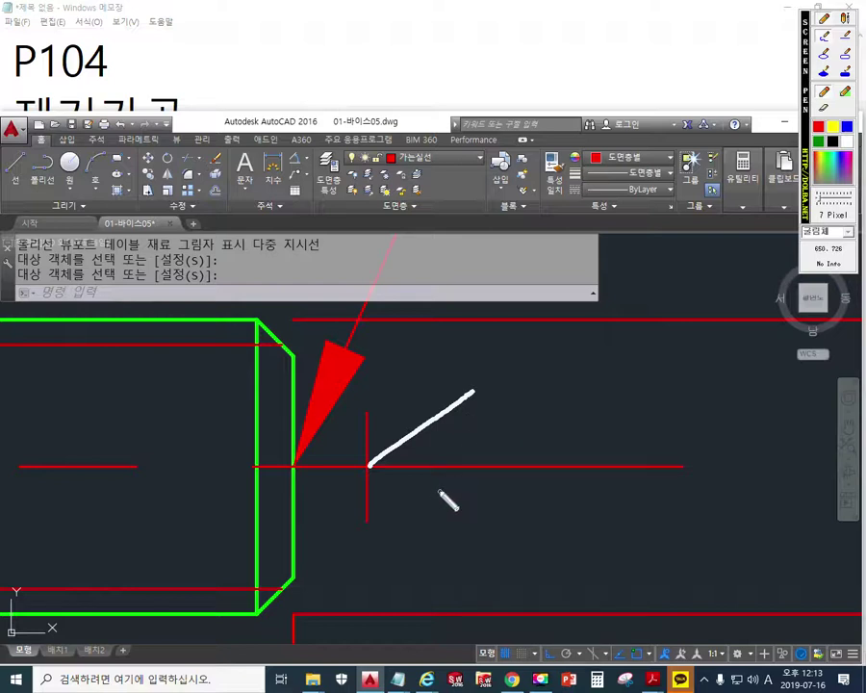
pyautogui.moveTo(357, 455)
pyautogui.mouseDown()
pyautogui.moveTo(374, 478)
pyautogui.moveTo(333, 472)
pyautogui.moveTo(334, 495)
pyautogui.mouseUp()
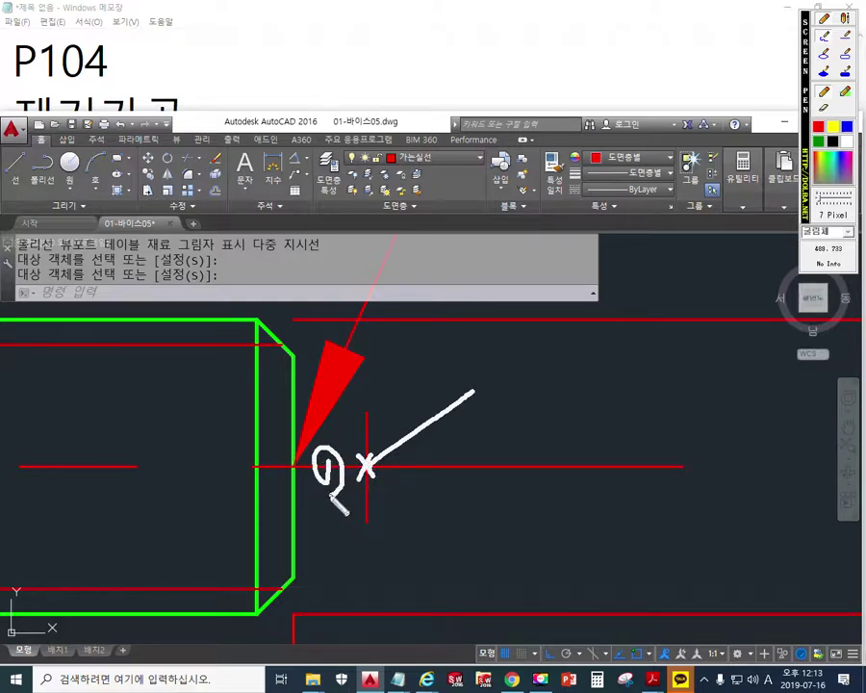
pyautogui.moveTo(483, 388); pyautogui.dragTo(485, 387)
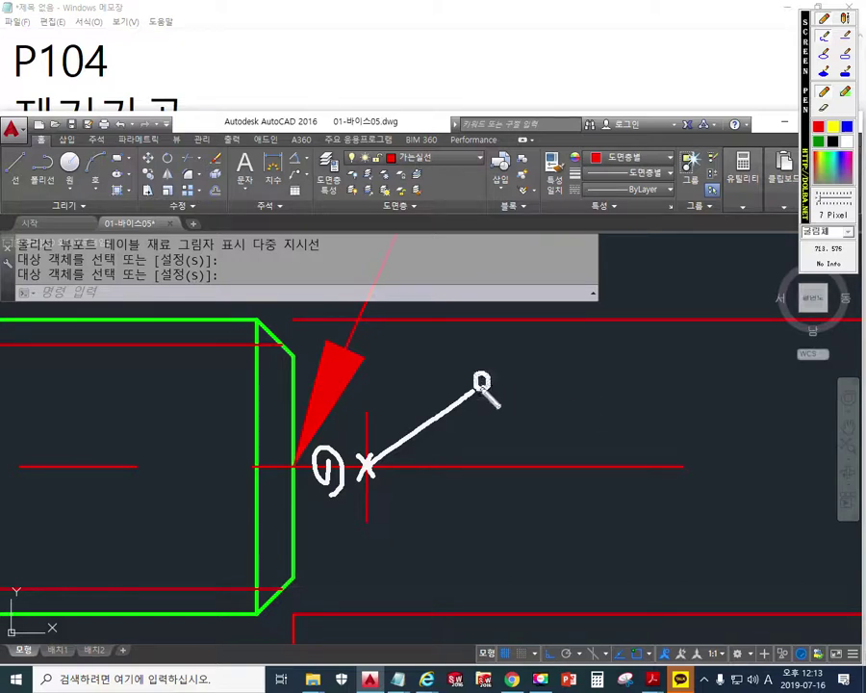
# - Label the sketched line's end point 2, write "@3<30" beside it with an angle arrow, and clear the annotations
pyautogui.moveTo(497, 329); pyautogui.dragTo(533, 355)
pyautogui.moveTo(530, 312)
pyautogui.mouseDown()
pyautogui.moveTo(486, 349)
pyautogui.moveTo(535, 314)
pyautogui.mouseUp()
pyautogui.moveTo(595, 335)
pyautogui.mouseDown()
pyautogui.moveTo(584, 353)
pyautogui.moveTo(578, 327)
pyautogui.moveTo(616, 361)
pyautogui.mouseUp()
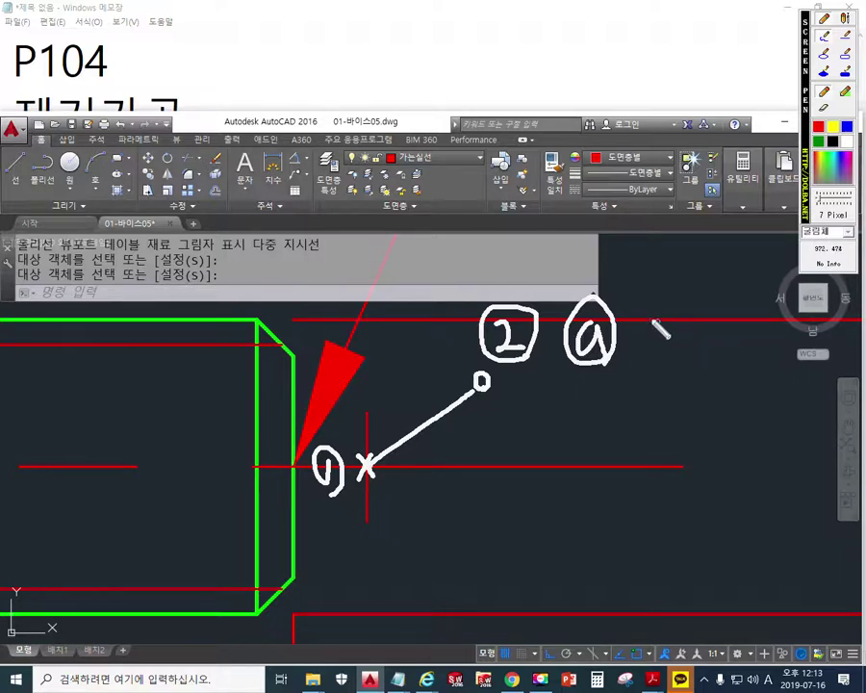
pyautogui.moveTo(630, 300)
pyautogui.mouseDown()
pyautogui.moveTo(655, 302)
pyautogui.moveTo(658, 344)
pyautogui.mouseUp()
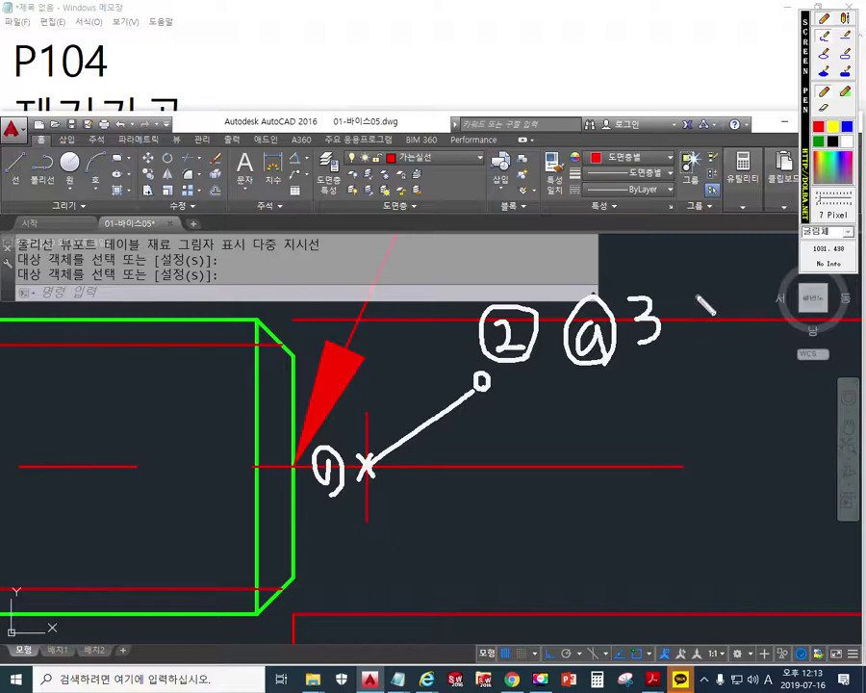
pyautogui.moveTo(708, 289)
pyautogui.mouseDown()
pyautogui.moveTo(675, 329)
pyautogui.moveTo(701, 343)
pyautogui.mouseUp()
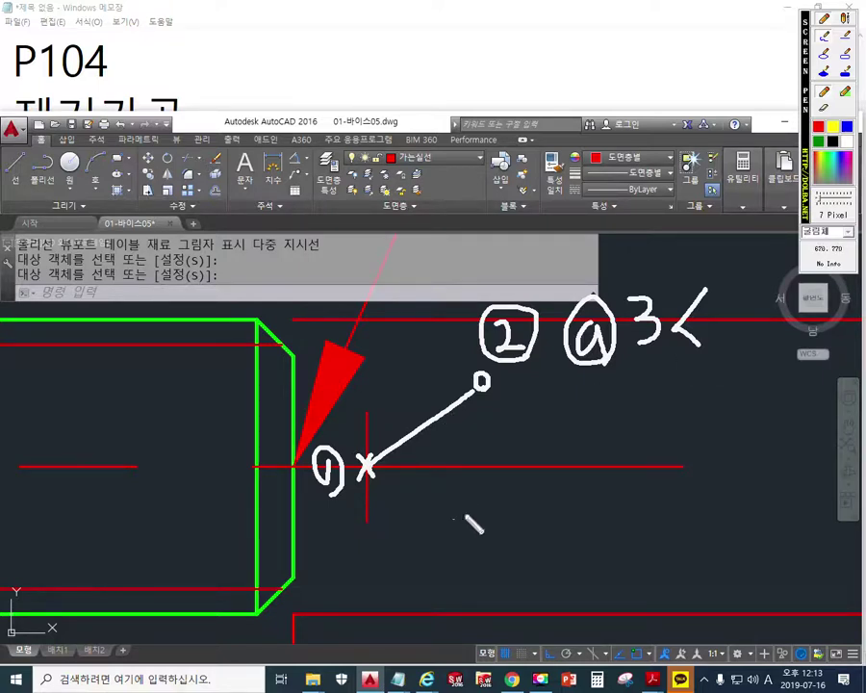
pyautogui.moveTo(460, 462)
pyautogui.mouseDown()
pyautogui.moveTo(458, 426)
pyautogui.moveTo(440, 439)
pyautogui.mouseUp()
pyautogui.moveTo(716, 299)
pyautogui.mouseDown()
pyautogui.moveTo(731, 316)
pyautogui.moveTo(713, 333)
pyautogui.mouseUp()
pyautogui.moveTo(747, 302); pyautogui.dragTo(760, 306)
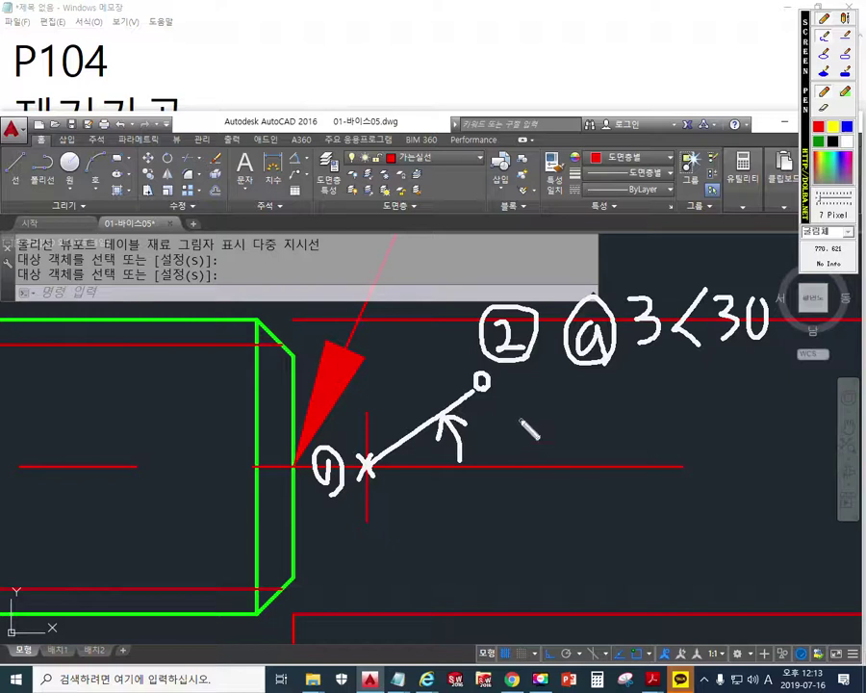
pyautogui.press('Escape')
# - Draw a line from the intersection of the short vertical line and the centerline to @3<30
pyautogui.moveTo(479, 396); pyautogui.dragTo(443, 420, button='middle')
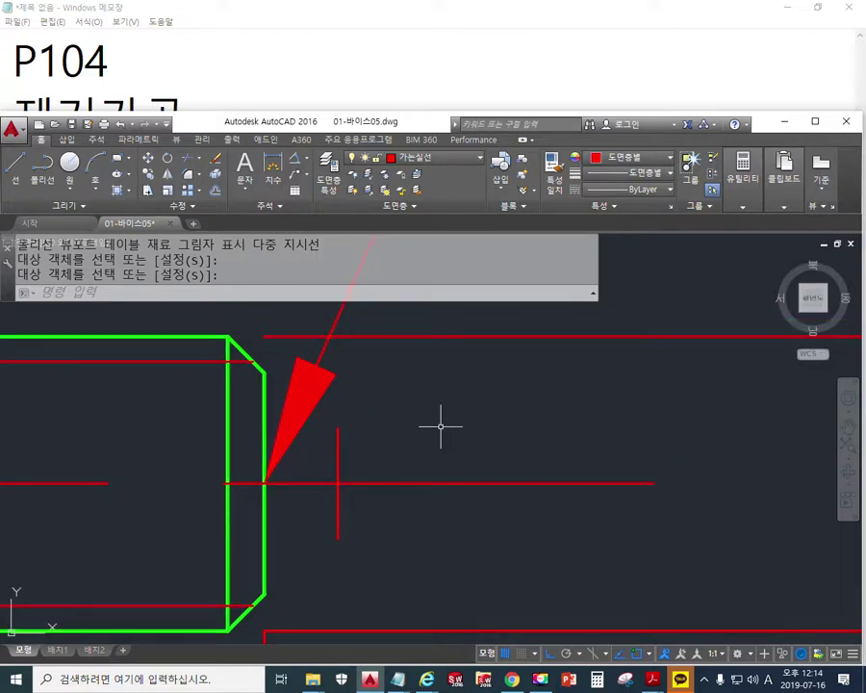
pyautogui.write('1')
pyautogui.press('Return')
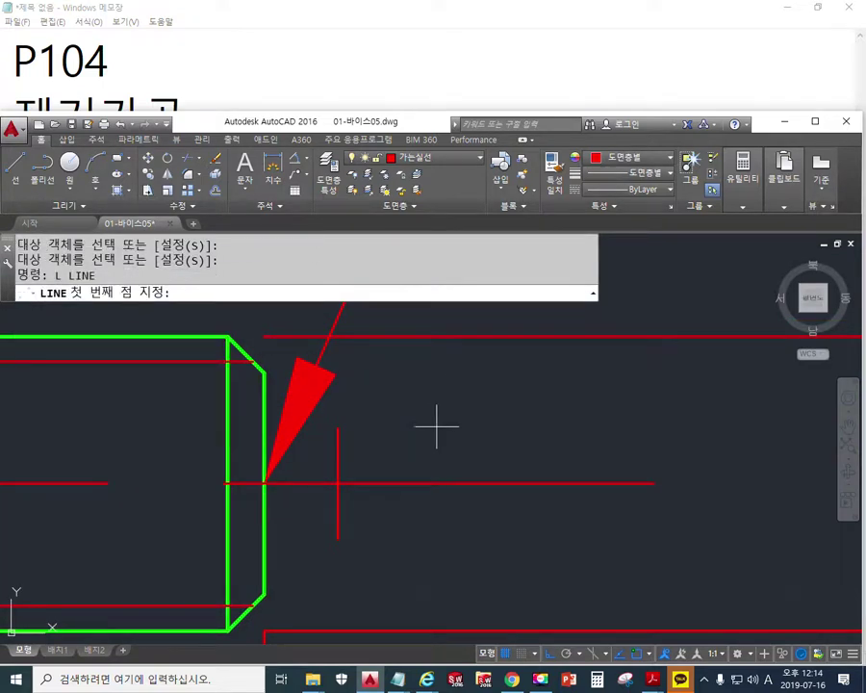
pyautogui.click(338, 483)
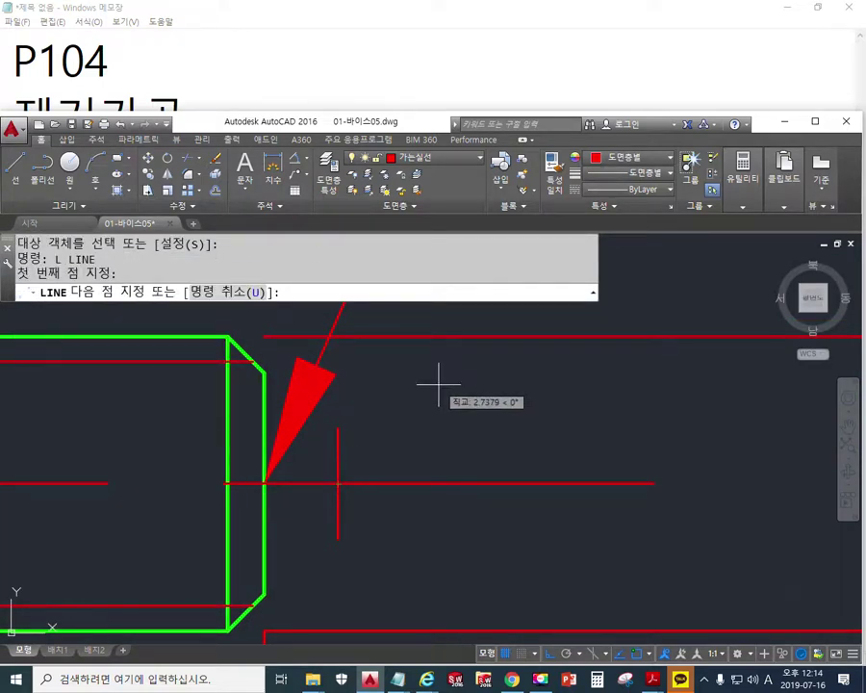
pyautogui.write('@3<30')
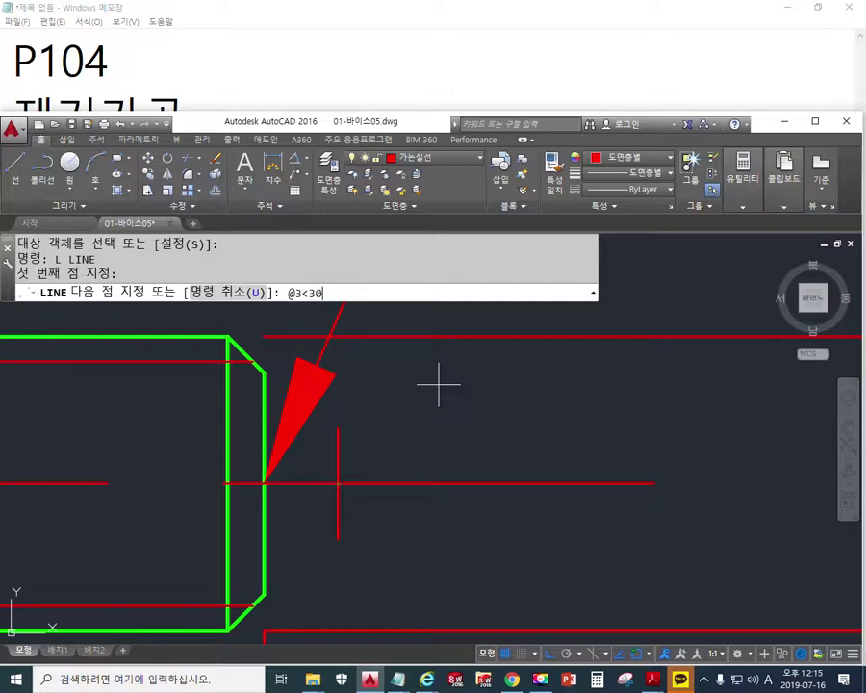
pyautogui.press('Return')
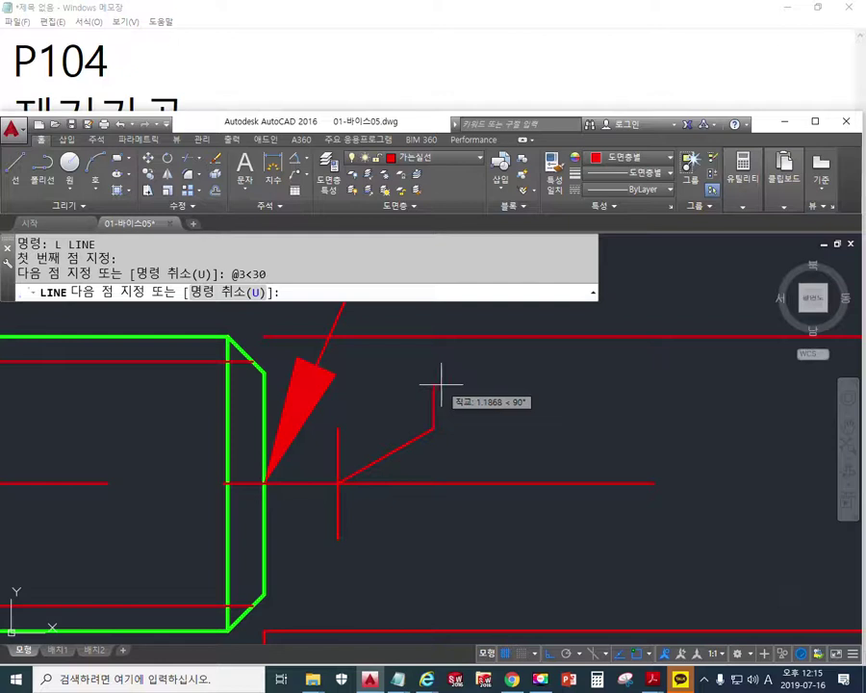
pyautogui.press('Return')
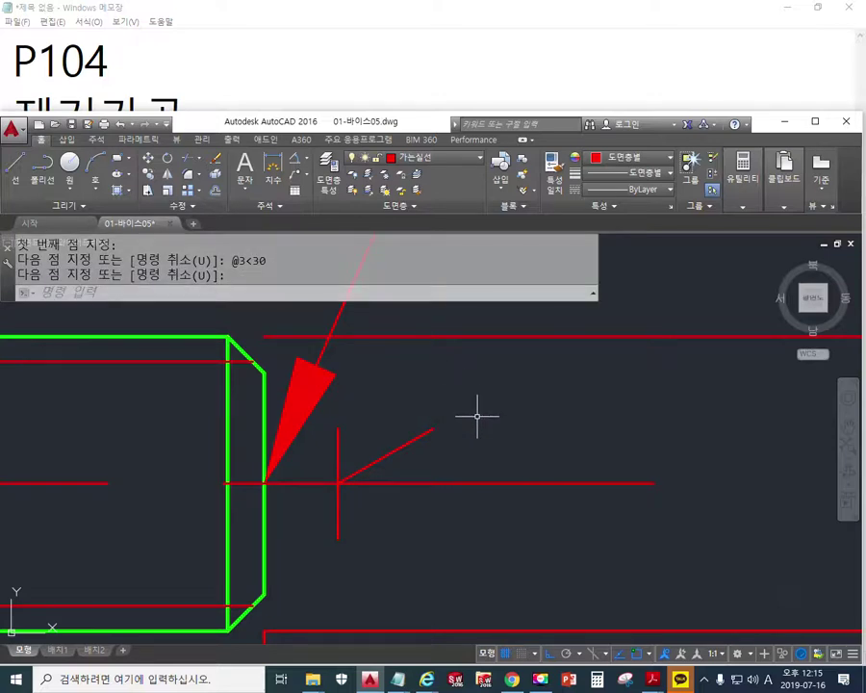
# - Sketch the slanted line's mirrored copy below the centerline with the screen pen and draw an arrow toward it
pyautogui.moveTo(477, 430); pyautogui.dragTo(481, 406, button='middle')
pyautogui.hotkey('ctrl', 'alt', 'p')
pyautogui.moveTo(342, 465); pyautogui.dragTo(434, 508)
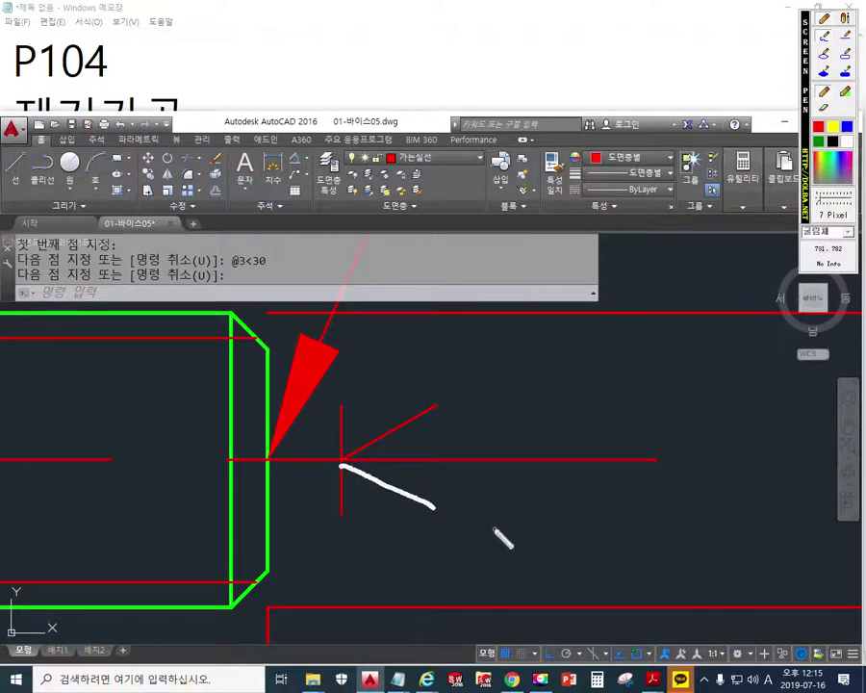
pyautogui.moveTo(420, 429)
pyautogui.mouseDown()
pyautogui.moveTo(420, 482)
pyautogui.moveTo(442, 482)
pyautogui.mouseUp()
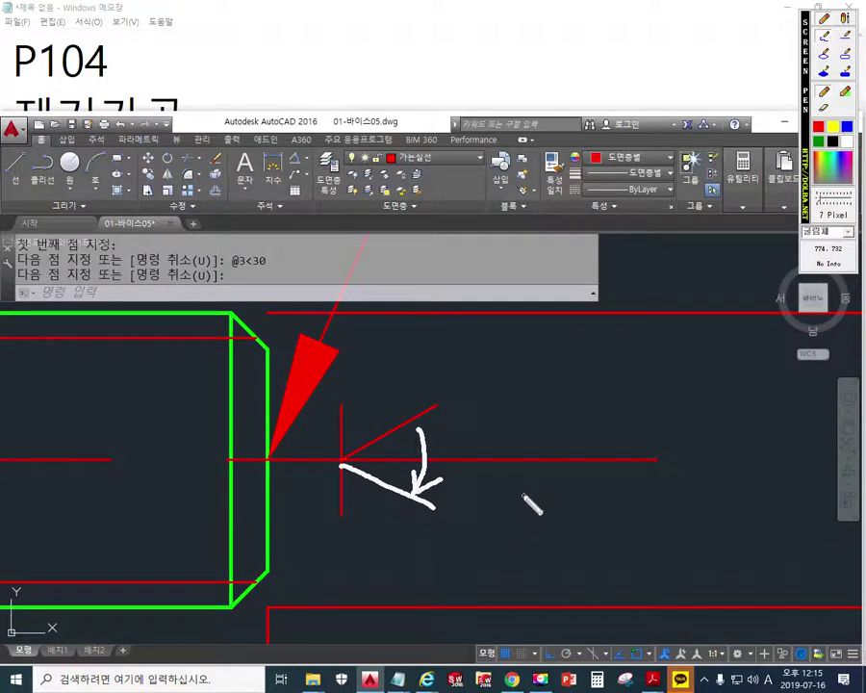
# - Write "mi↵" as a Mirror command note and "객" with an arrow pointing at the slanted line
pyautogui.moveTo(494, 329)
pyautogui.mouseDown()
pyautogui.moveTo(497, 364)
pyautogui.moveTo(518, 354)
pyautogui.moveTo(542, 363)
pyautogui.mouseUp()
pyautogui.moveTo(559, 314); pyautogui.dragTo(561, 322)
pyautogui.moveTo(560, 334); pyautogui.dragTo(560, 362)
pyautogui.moveTo(622, 323)
pyautogui.mouseDown()
pyautogui.moveTo(620, 353)
pyautogui.moveTo(587, 355)
pyautogui.moveTo(606, 379)
pyautogui.mouseUp()
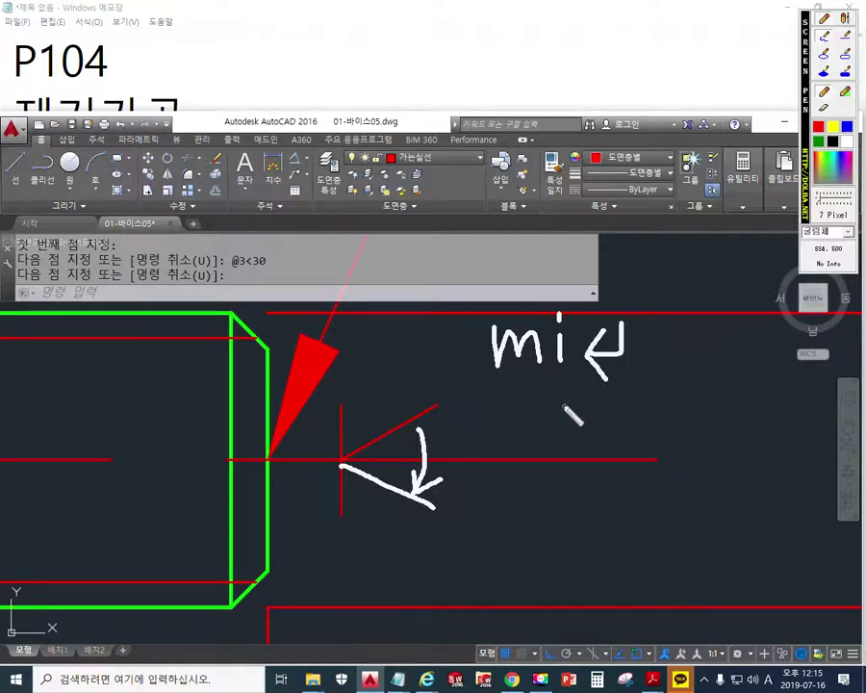
pyautogui.moveTo(509, 400)
pyautogui.mouseDown()
pyautogui.moveTo(507, 423)
pyautogui.moveTo(536, 423)
pyautogui.mouseUp()
pyautogui.moveTo(546, 393)
pyautogui.mouseDown()
pyautogui.moveTo(553, 424)
pyautogui.moveTo(538, 439)
pyautogui.mouseUp()
pyautogui.moveTo(494, 412)
pyautogui.mouseDown()
pyautogui.moveTo(444, 365)
pyautogui.moveTo(421, 409)
pyautogui.moveTo(428, 401)
pyautogui.mouseUp()
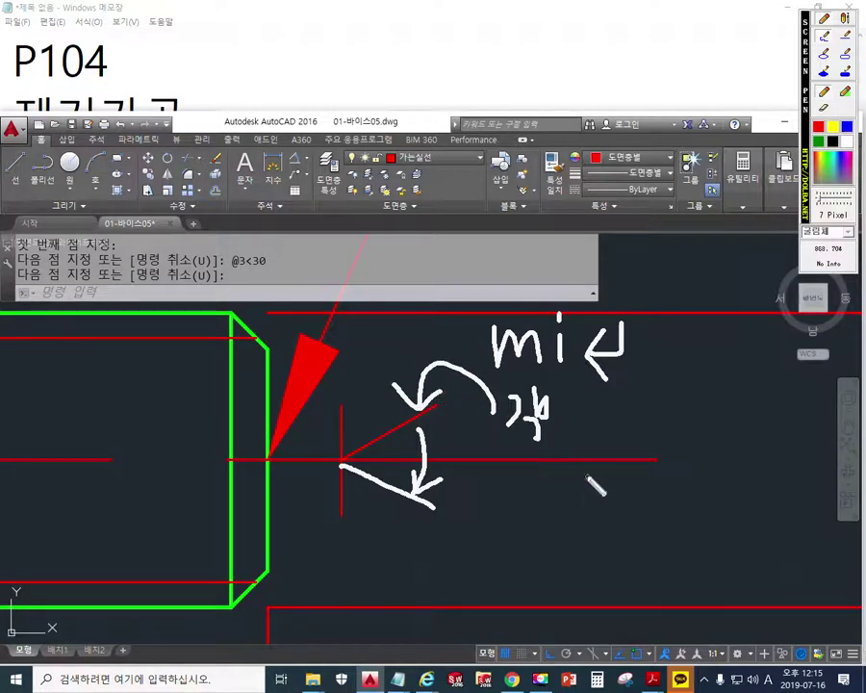
# - Write "대", mark two mirror-axis points on the centerline with X, join them with a pen line, and clear the annotations
pyautogui.moveTo(516, 459)
pyautogui.mouseDown()
pyautogui.moveTo(521, 483)
pyautogui.moveTo(524, 462)
pyautogui.mouseUp()
pyautogui.moveTo(529, 464); pyautogui.dragTo(530, 492)
pyautogui.moveTo(531, 481)
pyautogui.mouseDown()
pyautogui.moveTo(540, 478)
pyautogui.moveTo(541, 504)
pyautogui.mouseUp()
pyautogui.moveTo(658, 443); pyautogui.dragTo(645, 482)
pyautogui.moveTo(642, 440); pyautogui.dragTo(667, 478)
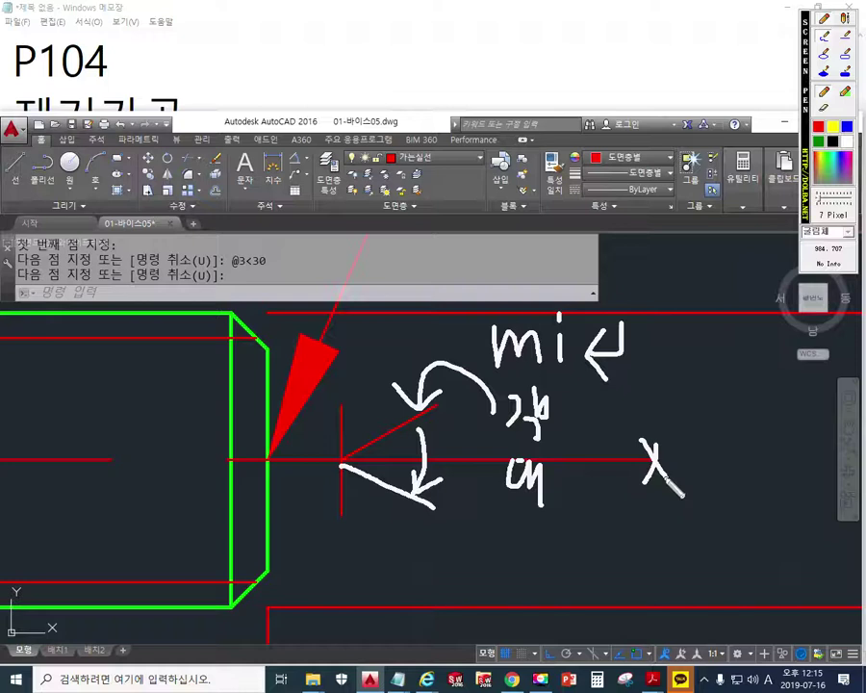
pyautogui.moveTo(97, 430)
pyautogui.mouseDown()
pyautogui.moveTo(79, 485)
pyautogui.moveTo(108, 488)
pyautogui.mouseUp()
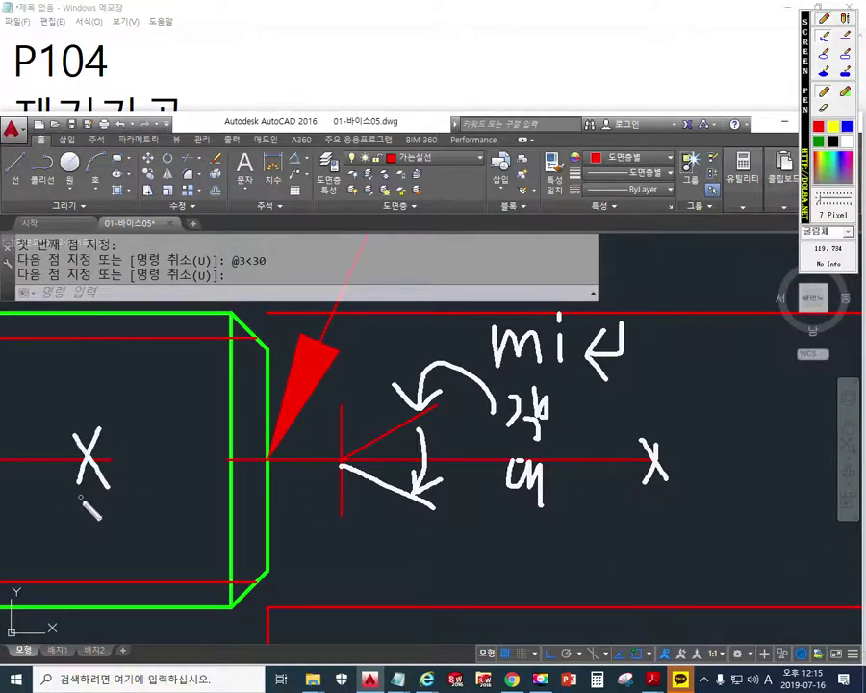
pyautogui.moveTo(641, 448)
pyautogui.mouseDown()
pyautogui.moveTo(437, 455)
pyautogui.moveTo(45, 432)
pyautogui.mouseUp()
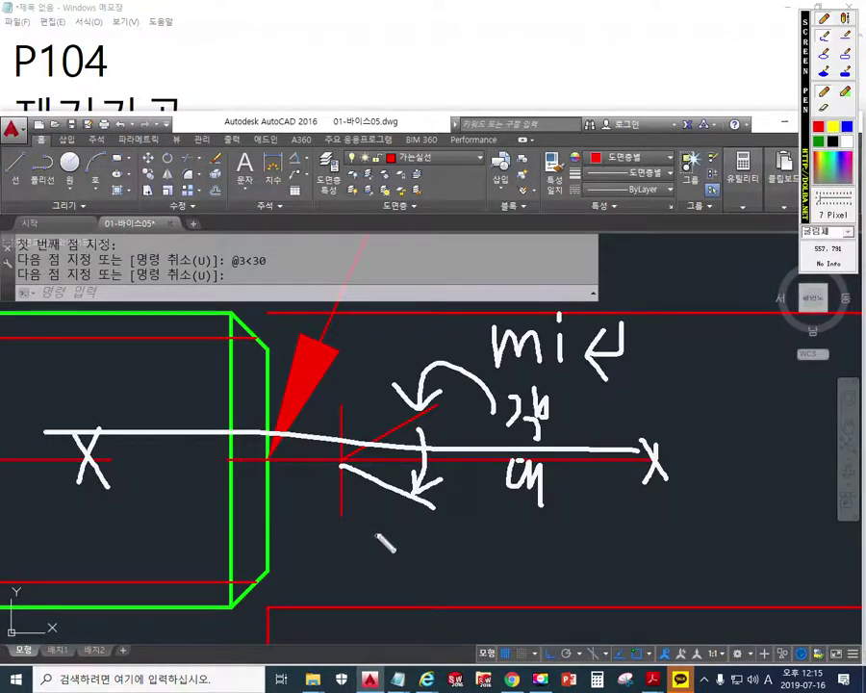
pyautogui.press('Escape')
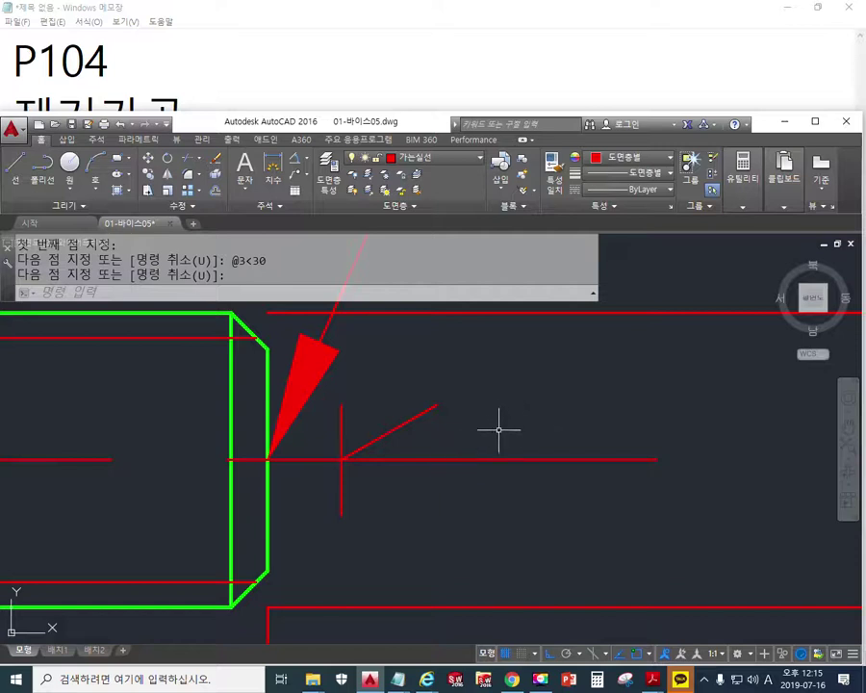
# - Mirror the slanted line about the shaft's centerline and keep the original, completing the K-shaped center-hole symbol
pyautogui.write('mi')
pyautogui.press('Return')
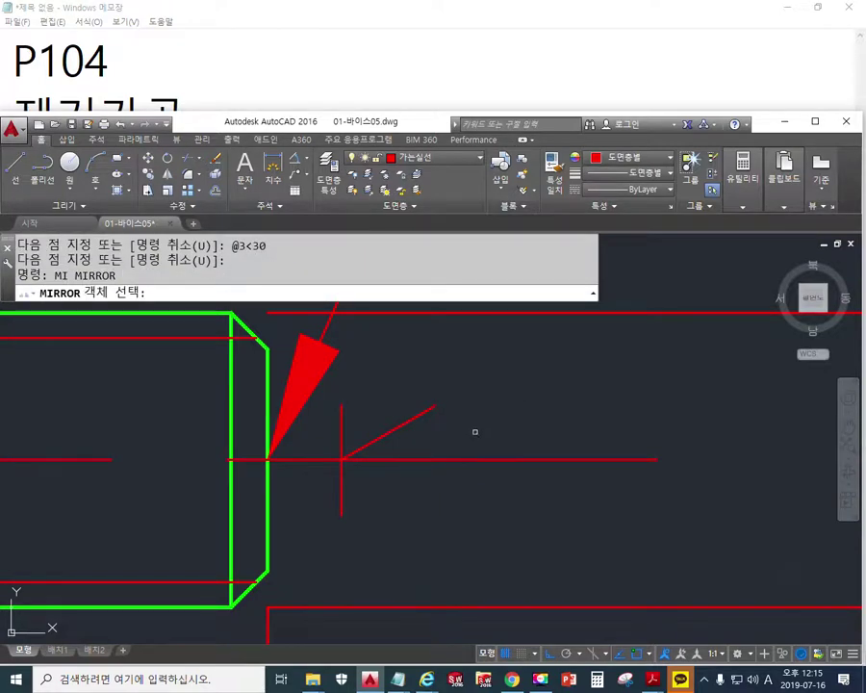
pyautogui.click(409, 424)
pyautogui.scroll(-4, 453, 422)
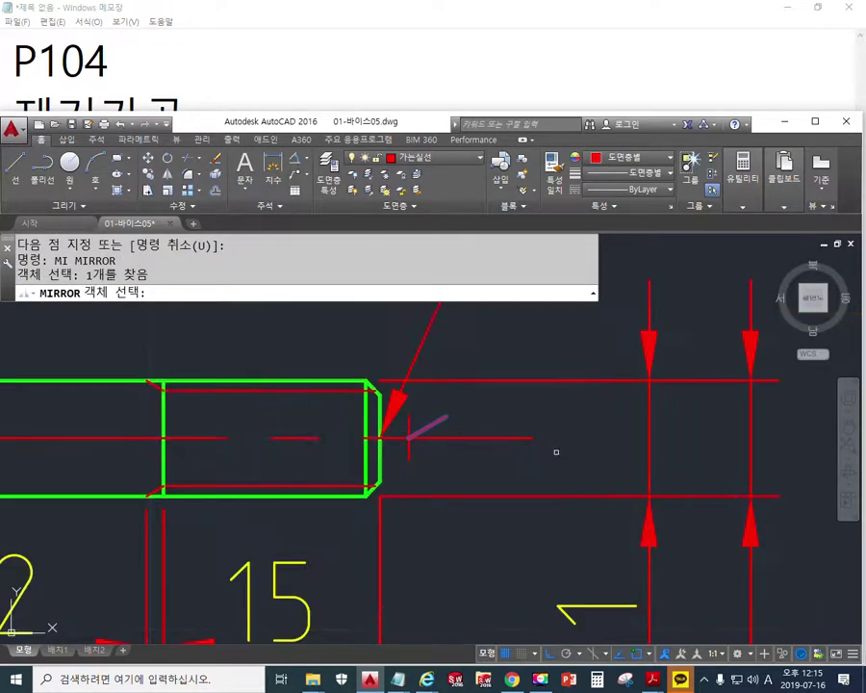
pyautogui.press('Return')
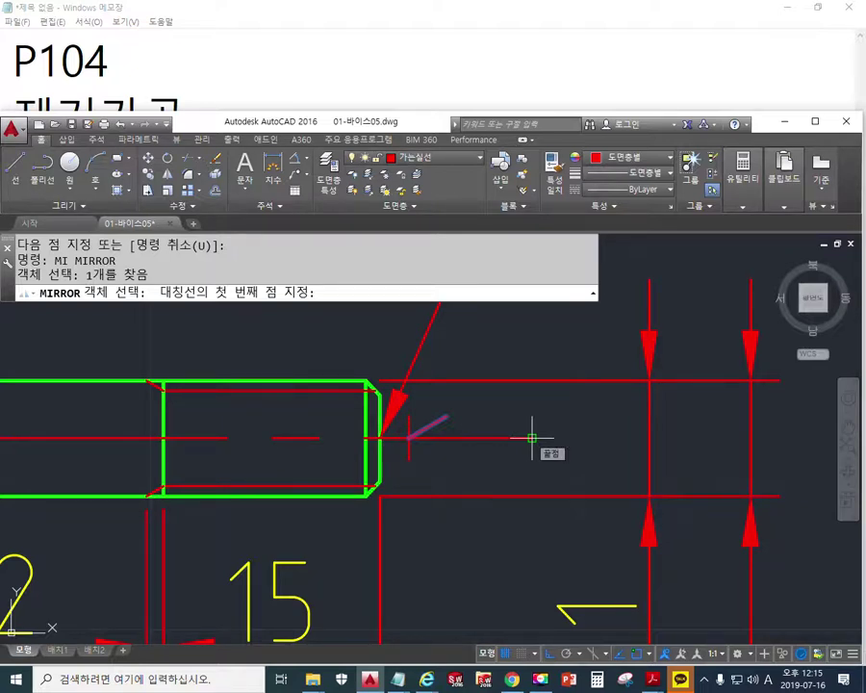
pyautogui.click(533, 438)
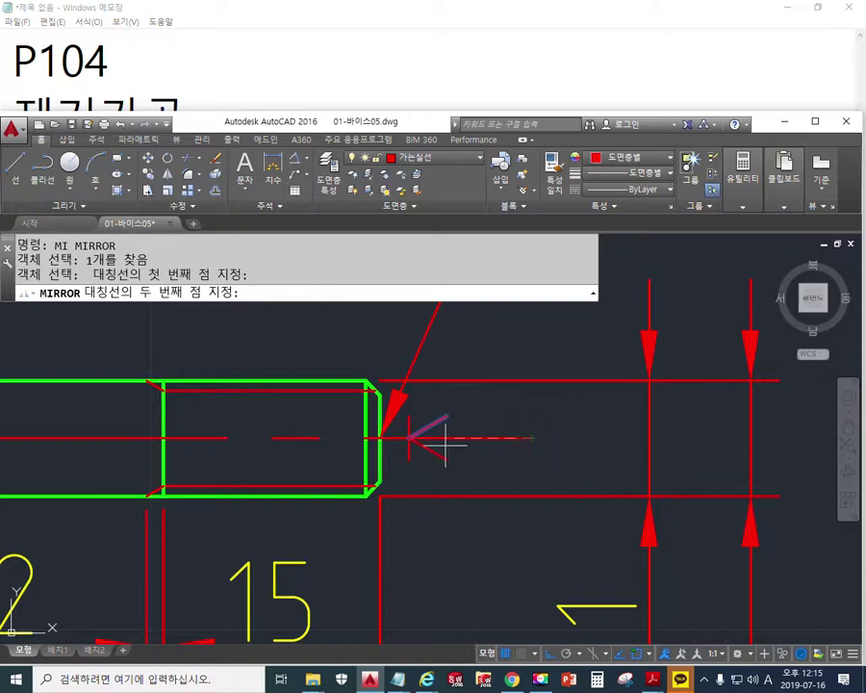
pyautogui.click(220, 459)
pyautogui.press('Return')
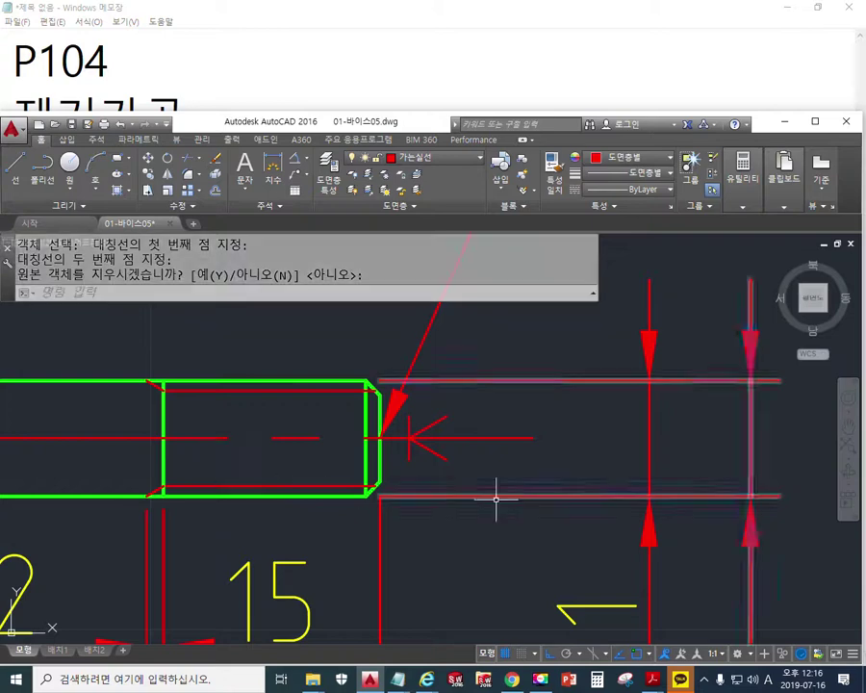
# - Circle the leader's arrow tip at the shaft end with the screen pen and write "ctrl+1" beside it
pyautogui.moveTo(536, 389)
pyautogui.mouseDown(button='middle')
pyautogui.moveTo(468, 503)
pyautogui.moveTo(444, 479)
pyautogui.moveTo(442, 487)
pyautogui.mouseUp(button='middle')
pyautogui.scroll(-4, 410, 438)
pyautogui.moveTo(442, 420)
pyautogui.mouseDown(button='middle')
pyautogui.moveTo(411, 459)
pyautogui.moveTo(425, 467)
pyautogui.mouseUp(button='middle')
pyautogui.scroll(2, 388, 421)
pyautogui.scroll(-2, 429, 450)
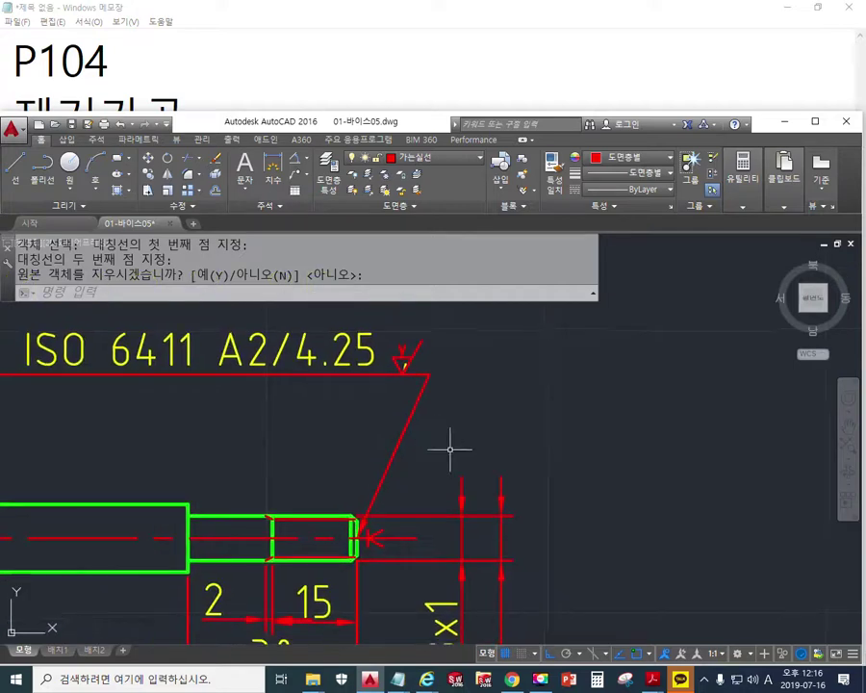
pyautogui.press('F12')
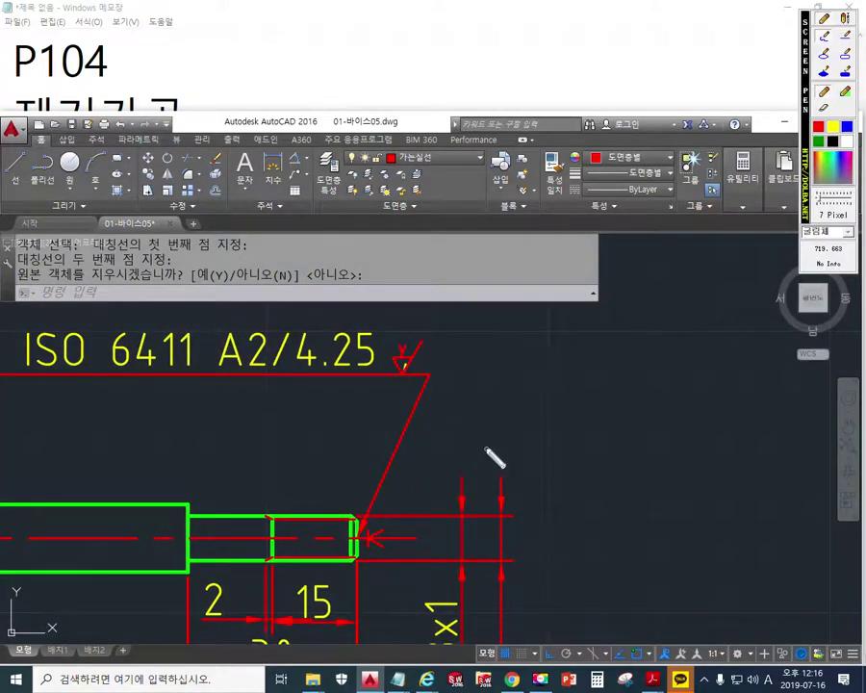
pyautogui.moveTo(393, 509)
pyautogui.mouseDown()
pyautogui.moveTo(381, 527)
pyautogui.moveTo(348, 493)
pyautogui.moveTo(395, 513)
pyautogui.mouseUp()
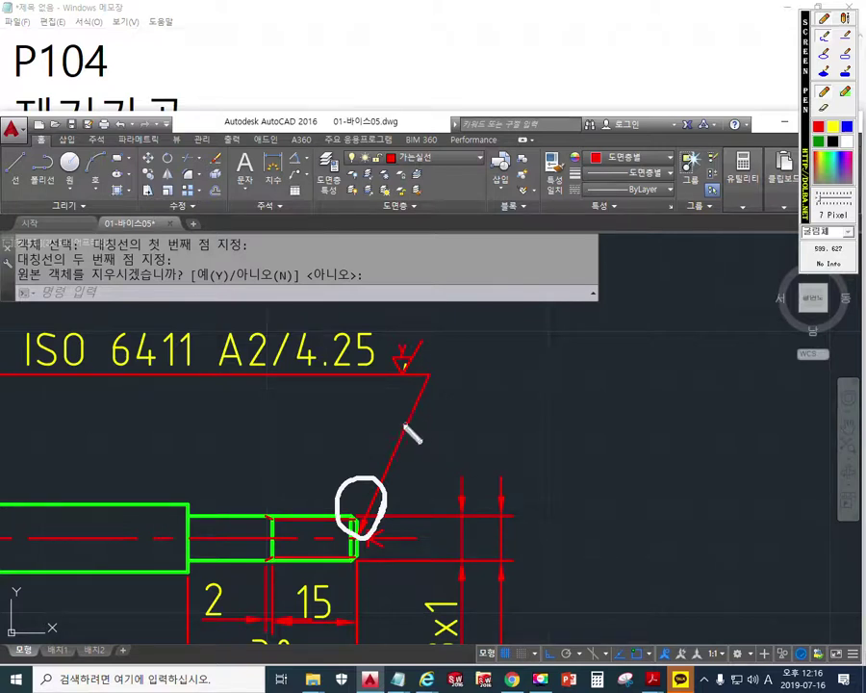
pyautogui.moveTo(493, 379)
pyautogui.mouseDown()
pyautogui.moveTo(475, 396)
pyautogui.moveTo(531, 410)
pyautogui.moveTo(512, 414)
pyautogui.moveTo(564, 390)
pyautogui.moveTo(586, 412)
pyautogui.moveTo(592, 385)
pyautogui.moveTo(604, 412)
pyautogui.moveTo(648, 360)
pyautogui.moveTo(659, 396)
pyautogui.mouseUp()
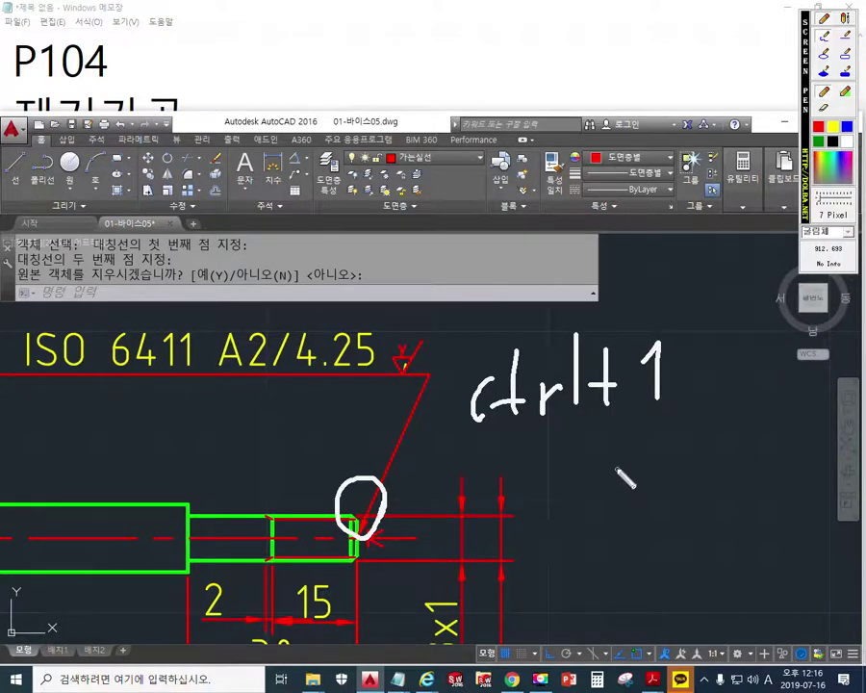
# - Write "화살표-없음" under the screen-pen shortcut note, and clear the annotations
pyautogui.moveTo(533, 441)
pyautogui.mouseDown()
pyautogui.moveTo(563, 453)
pyautogui.moveTo(575, 507)
pyautogui.mouseUp()
pyautogui.moveTo(585, 445); pyautogui.dragTo(586, 510)
pyautogui.moveTo(587, 473); pyautogui.dragTo(609, 483)
pyautogui.moveTo(620, 467)
pyautogui.mouseDown()
pyautogui.moveTo(664, 509)
pyautogui.moveTo(701, 466)
pyautogui.moveTo(682, 487)
pyautogui.moveTo(720, 501)
pyautogui.mouseUp()
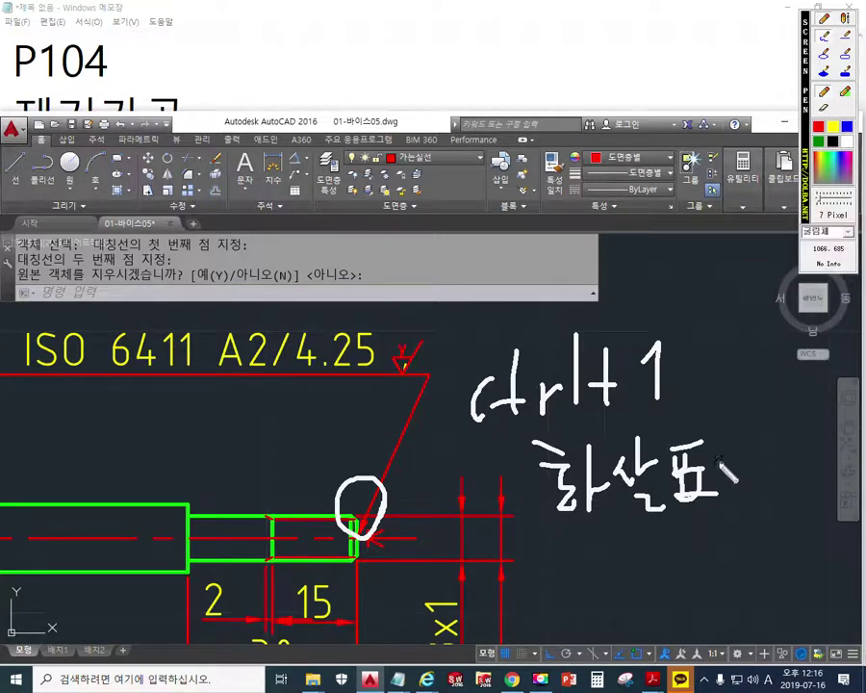
pyautogui.moveTo(729, 474)
pyautogui.mouseDown()
pyautogui.moveTo(749, 472)
pyautogui.moveTo(756, 482)
pyautogui.mouseUp()
pyautogui.moveTo(776, 435)
pyautogui.mouseDown()
pyautogui.moveTo(772, 507)
pyautogui.moveTo(817, 463)
pyautogui.moveTo(830, 479)
pyautogui.moveTo(821, 503)
pyautogui.mouseUp()
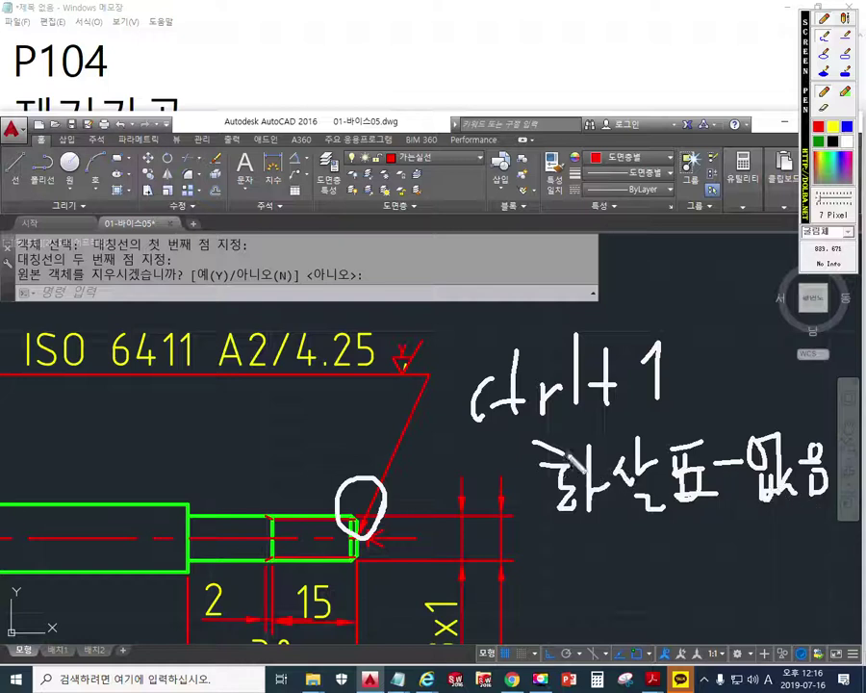
pyautogui.press('Escape')
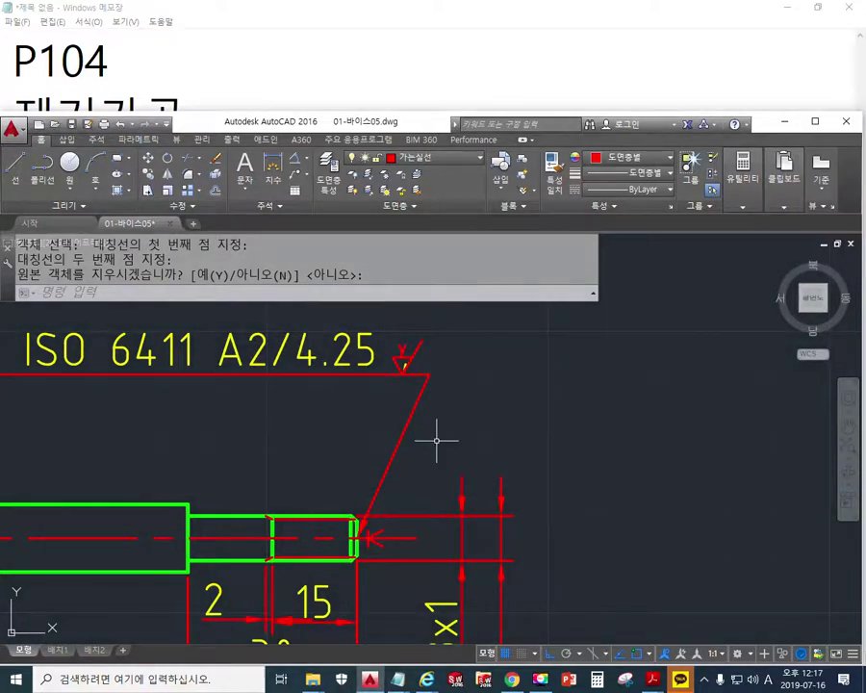
# - Select the leader of the KS A ISO 6411 A2/4.25 note and open its object properties at the line and arrow settings
pyautogui.click(446, 445)
pyautogui.click(349, 420)
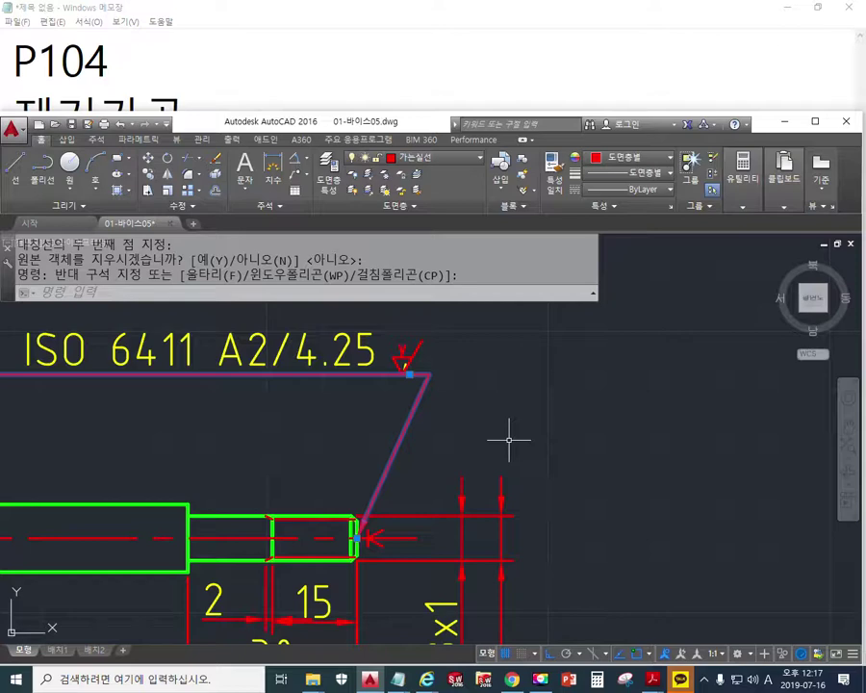
pyautogui.hotkey('ctrl', '1')
pyautogui.moveTo(256, 447)
pyautogui.mouseDown(button='middle')
pyautogui.moveTo(437, 435)
pyautogui.moveTo(466, 448)
pyautogui.mouseUp(button='middle')
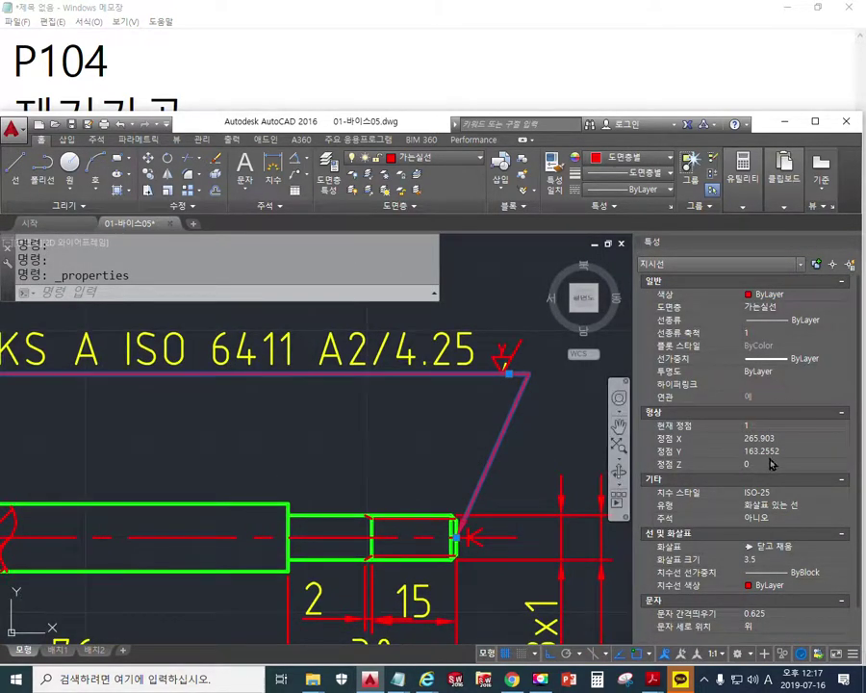
pyautogui.scroll(-3, 731, 463)
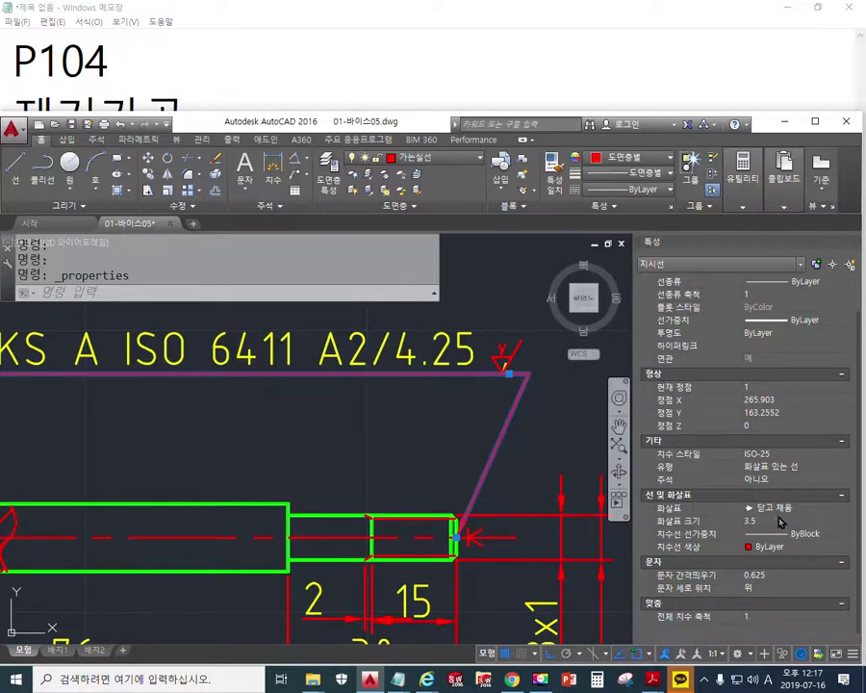
# - Circle the 화살표 property and its 닫고 채움 value with the screen pen, and clear the marks
pyautogui.press('F12')
pyautogui.moveTo(803, 524)
pyautogui.mouseDown()
pyautogui.moveTo(673, 532)
pyautogui.moveTo(680, 492)
pyautogui.moveTo(830, 502)
pyautogui.moveTo(789, 537)
pyautogui.mouseUp()
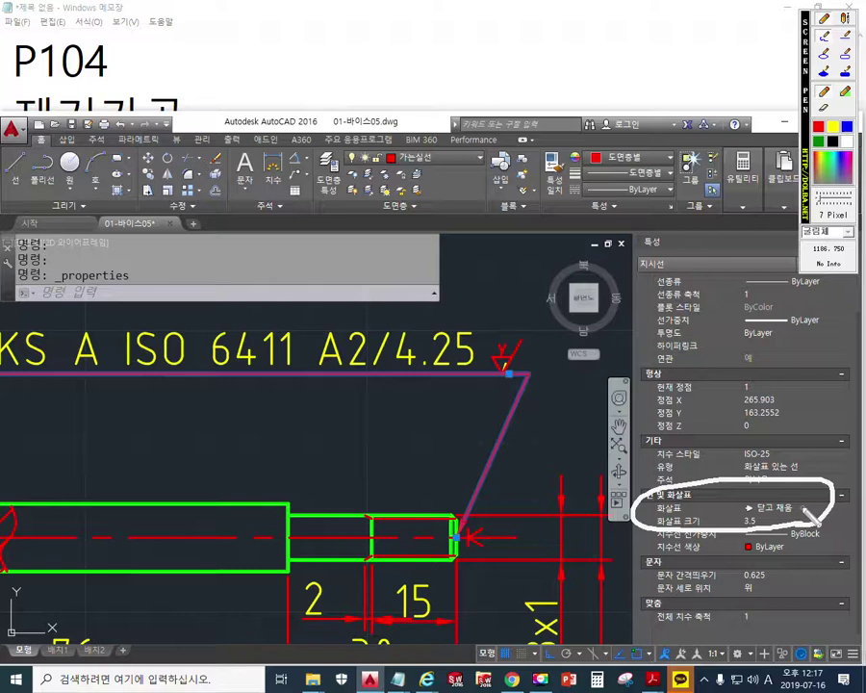
pyautogui.moveTo(803, 507)
pyautogui.mouseDown()
pyautogui.moveTo(750, 512)
pyautogui.moveTo(797, 514)
pyautogui.mouseUp()
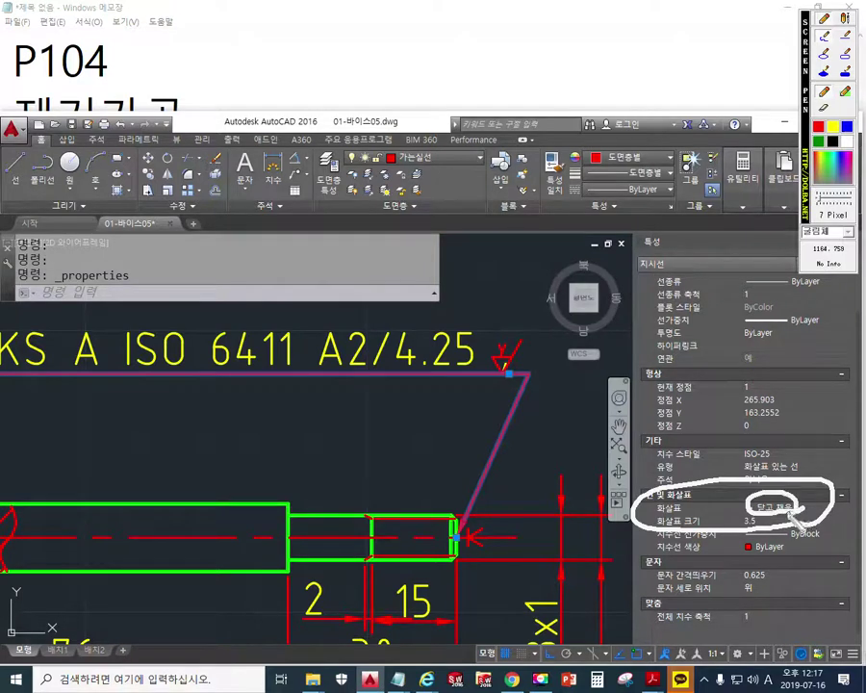
pyautogui.press('Escape')
# - Set the leader's arrowhead (화살표) to 없음
pyautogui.click(805, 508)
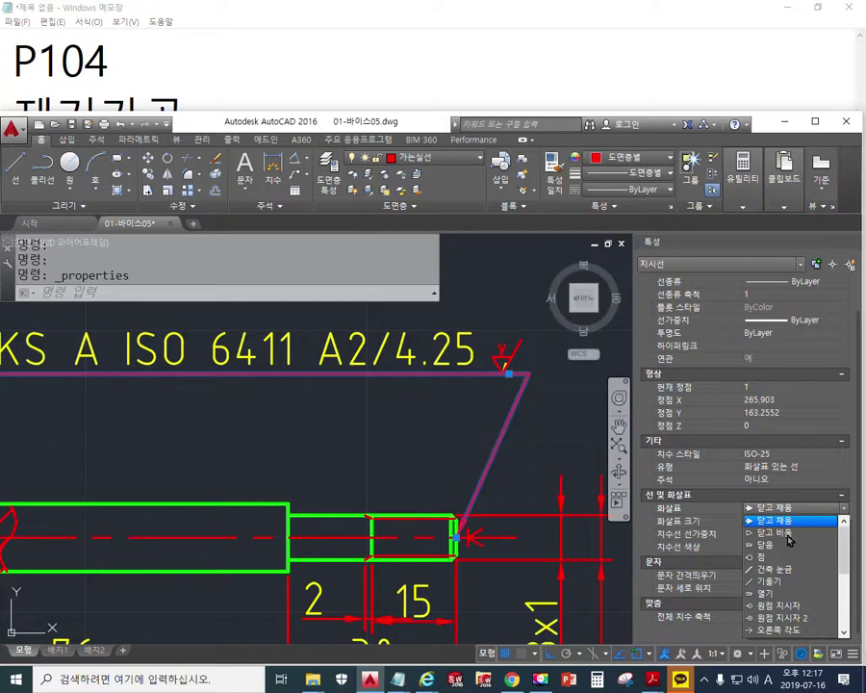
pyautogui.scroll(-4, 780, 582)
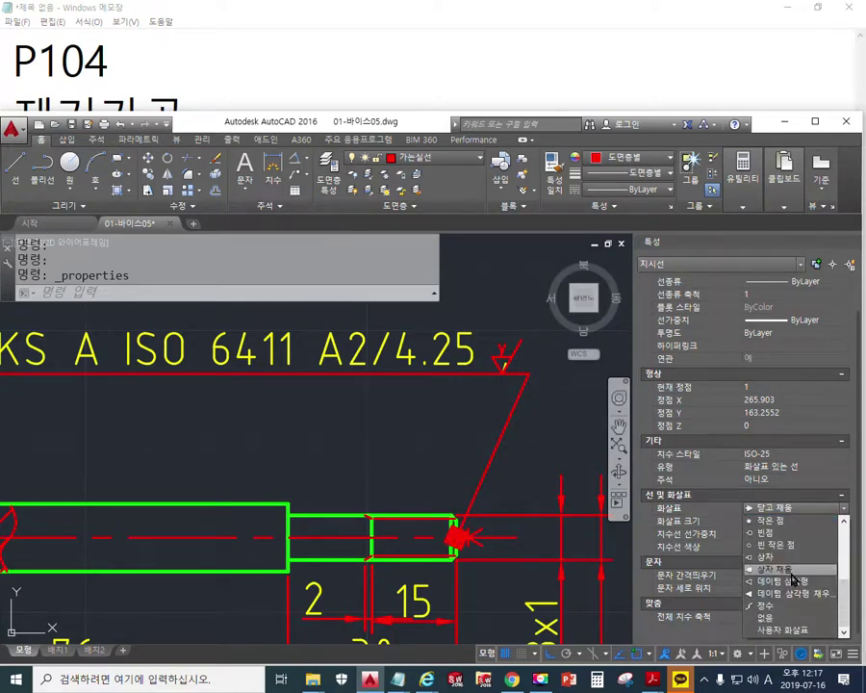
pyautogui.click(774, 619)
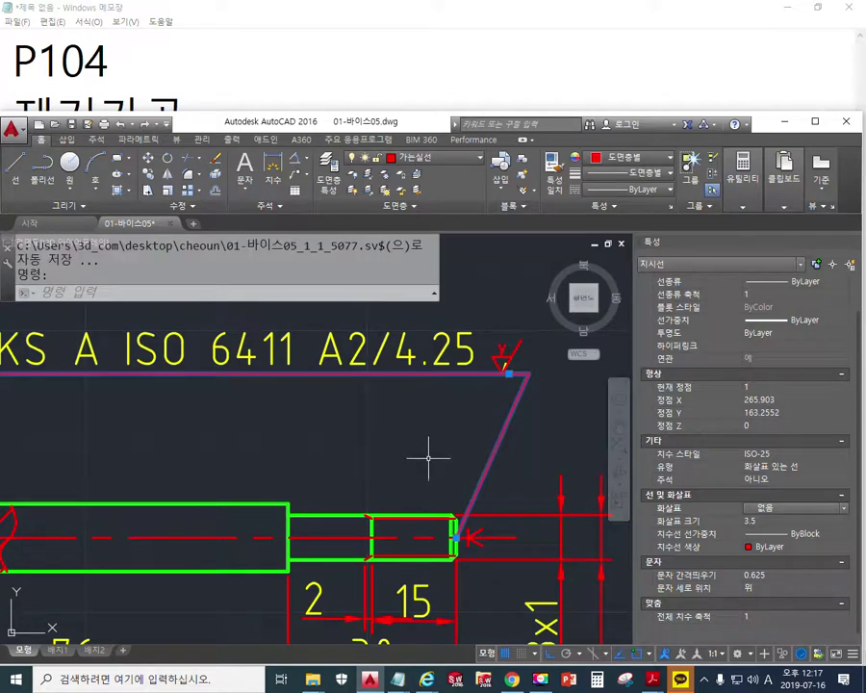
# - Trace the leader with the screen pen, circle its endpoint, and draw an arc to the upper tip of the K symbol
pyautogui.moveTo(427, 459)
pyautogui.mouseDown(button='middle')
pyautogui.moveTo(393, 435)
pyautogui.moveTo(384, 443)
pyautogui.mouseUp(button='middle')
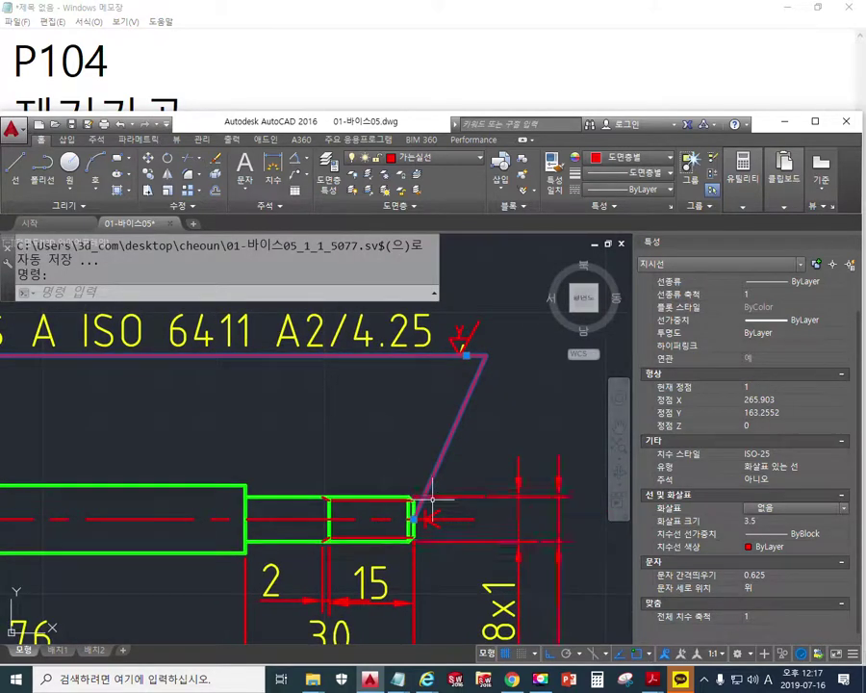
pyautogui.scroll(2, 433, 501)
pyautogui.moveTo(447, 505); pyautogui.dragTo(439, 550, button='middle')
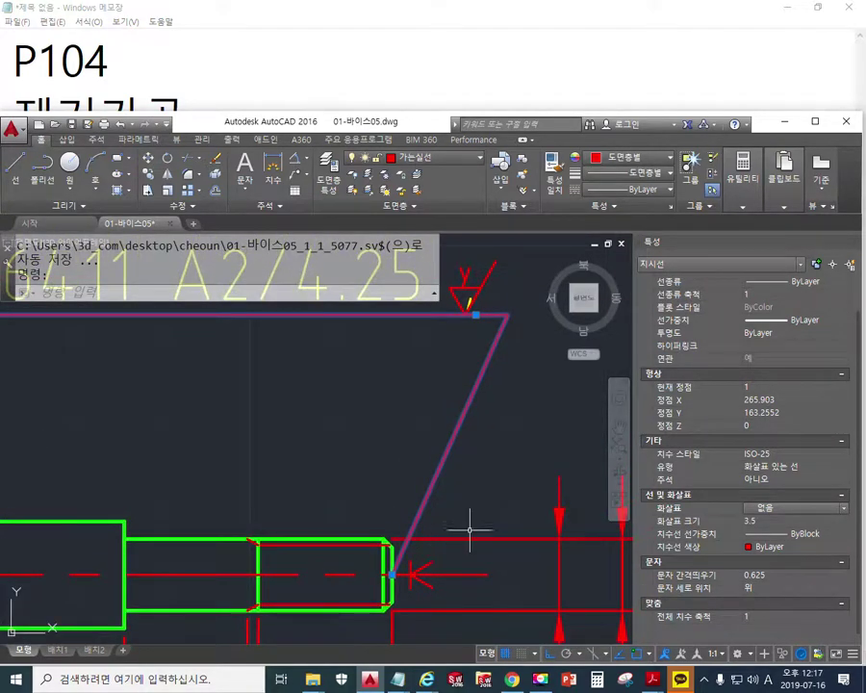
pyautogui.press('F12')
pyautogui.moveTo(245, 317)
pyautogui.mouseDown()
pyautogui.moveTo(498, 299)
pyautogui.moveTo(421, 491)
pyautogui.moveTo(398, 576)
pyautogui.mouseUp()
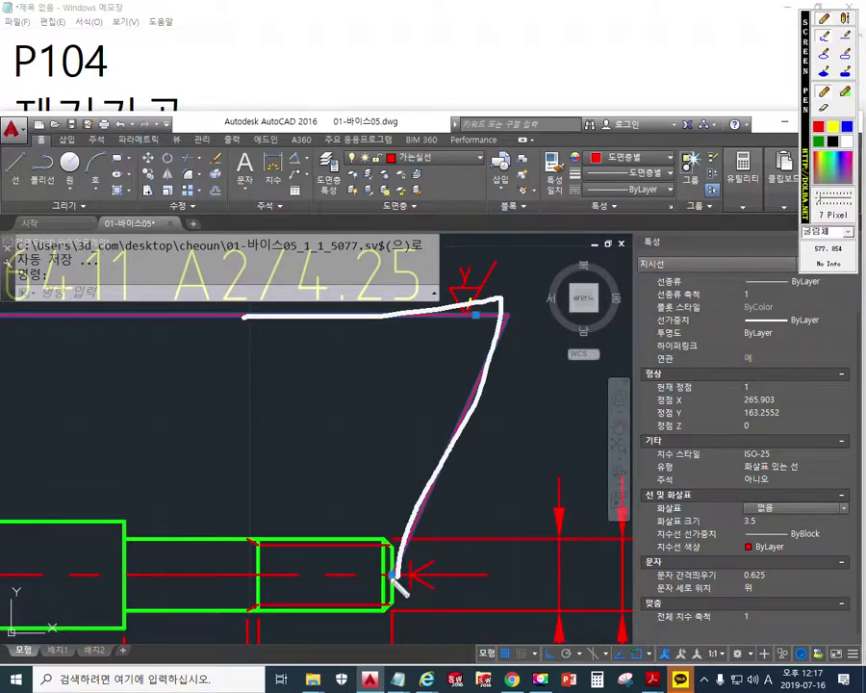
pyautogui.moveTo(394, 577)
pyautogui.mouseDown()
pyautogui.moveTo(412, 577)
pyautogui.moveTo(398, 599)
pyautogui.mouseUp()
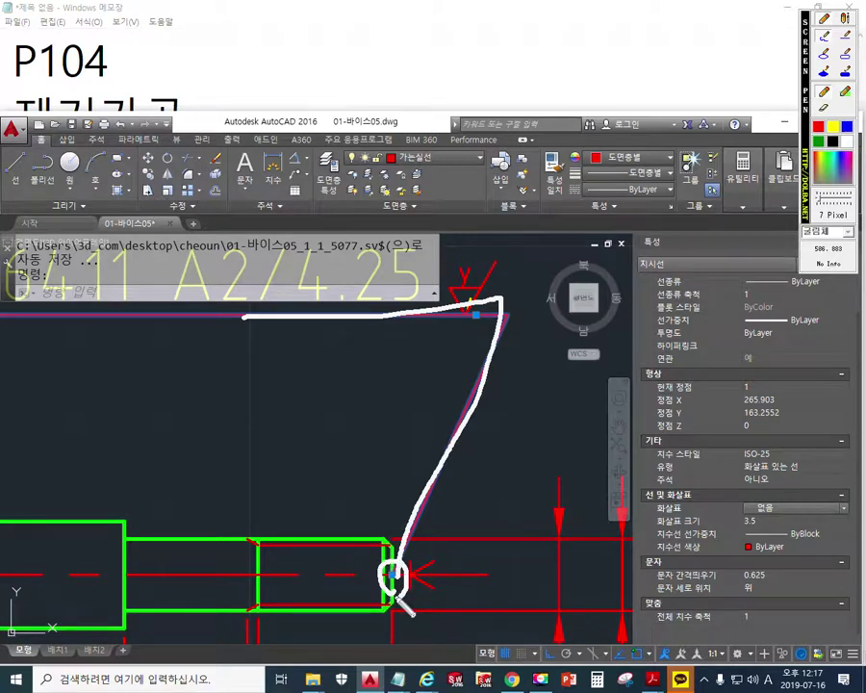
pyautogui.moveTo(401, 603)
pyautogui.mouseDown()
pyautogui.moveTo(387, 561)
pyautogui.moveTo(422, 499)
pyautogui.moveTo(447, 552)
pyautogui.moveTo(440, 561)
pyautogui.mouseUp()
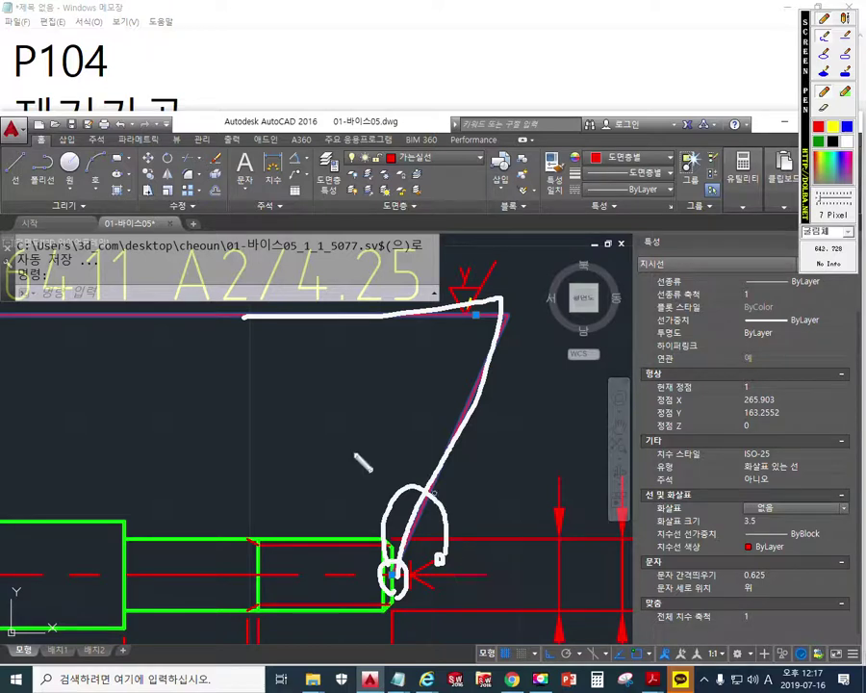
# - Sketch a leader and a K with an arrow from the leader's end to the K's upper tip, and clear the annotations
pyautogui.moveTo(157, 360)
pyautogui.mouseDown()
pyautogui.moveTo(268, 349)
pyautogui.moveTo(228, 420)
pyautogui.moveTo(273, 496)
pyautogui.mouseUp()
pyautogui.moveTo(307, 413); pyautogui.dragTo(310, 491)
pyautogui.moveTo(308, 416)
pyautogui.mouseDown()
pyautogui.moveTo(314, 399)
pyautogui.moveTo(318, 416)
pyautogui.mouseUp()
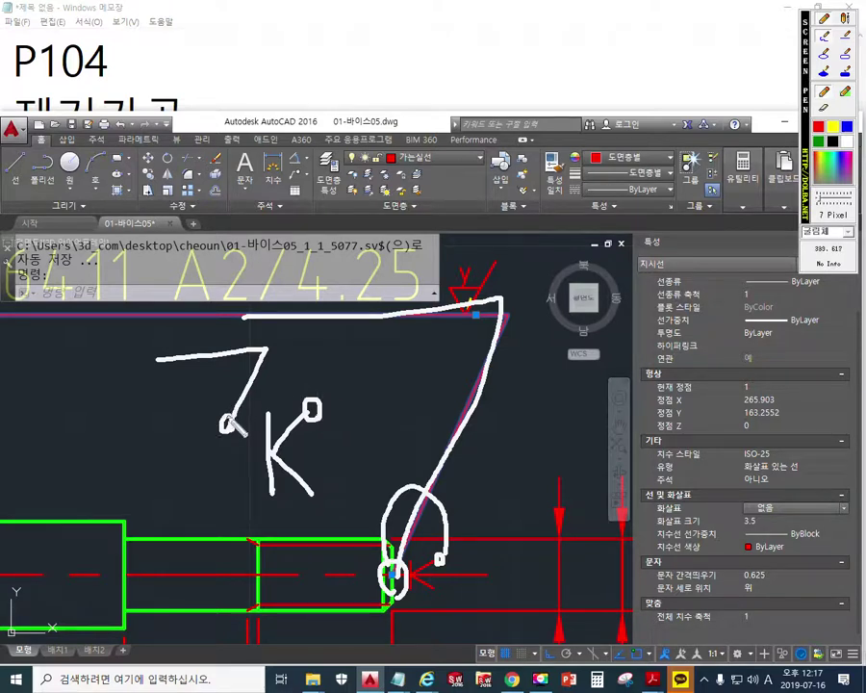
pyautogui.moveTo(229, 422); pyautogui.dragTo(325, 376)
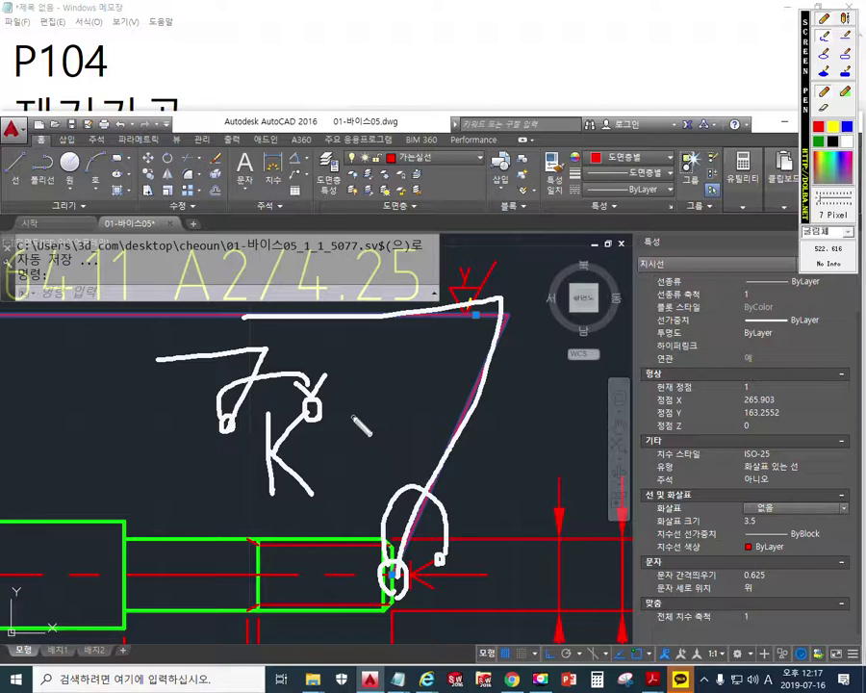
pyautogui.press('Escape')
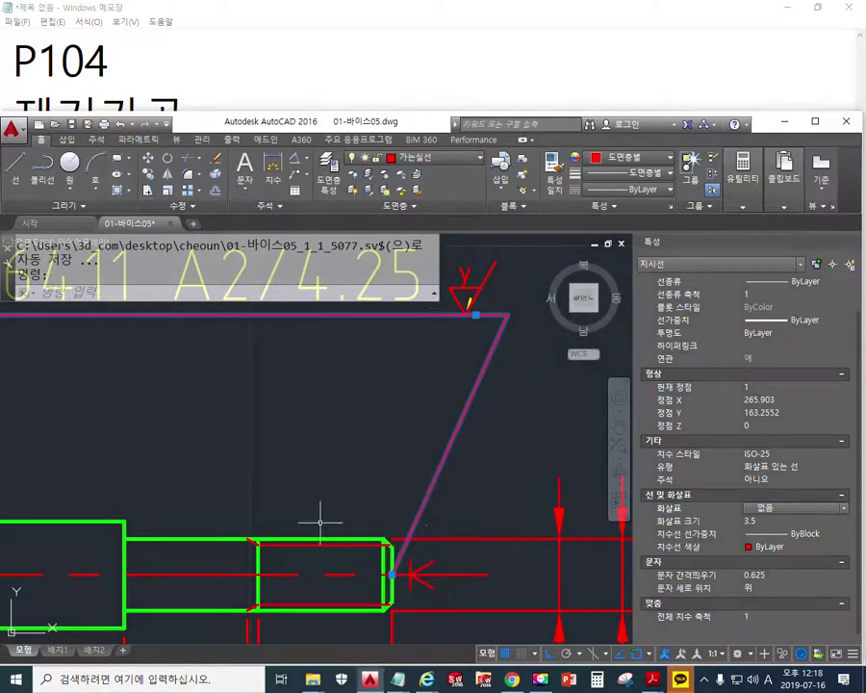
# - Stretch the leader's shaft-end point onto the outer endpoint of the K symbol's upper slanted line, deselect it, and close the object properties
pyautogui.click(392, 575)
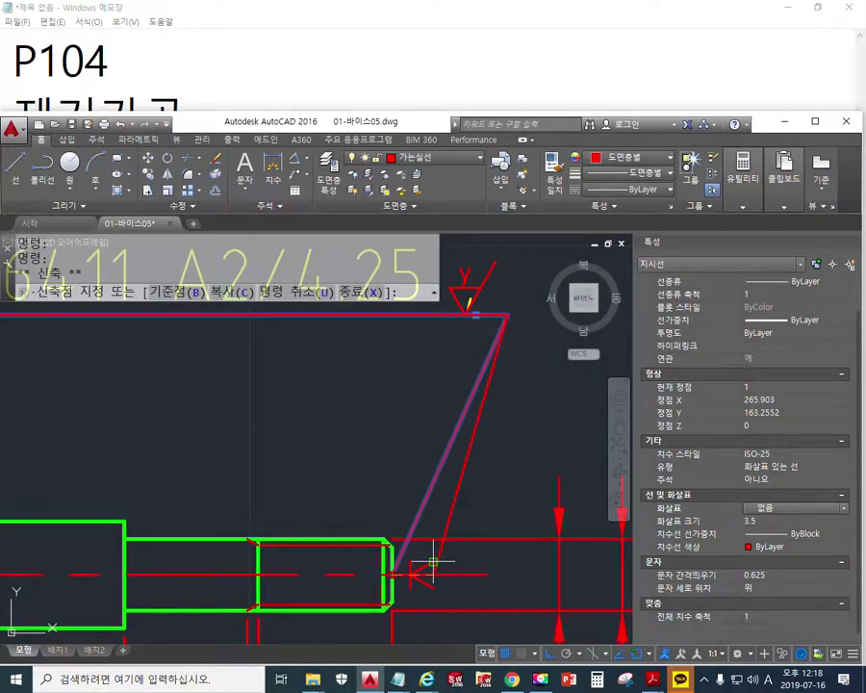
pyautogui.click(433, 561)
pyautogui.scroll(5, 501, 517)
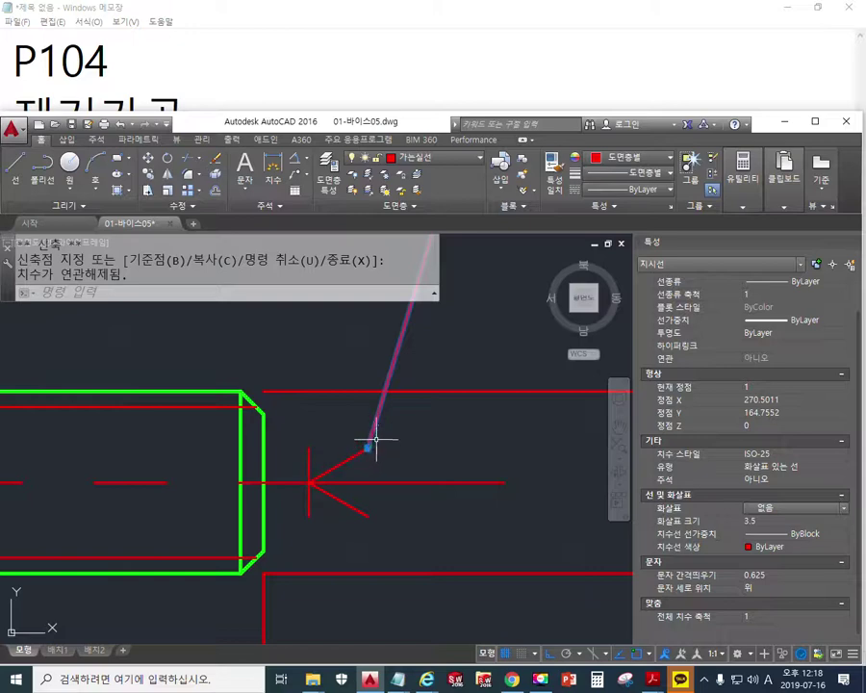
pyautogui.scroll(-4, 417, 445)
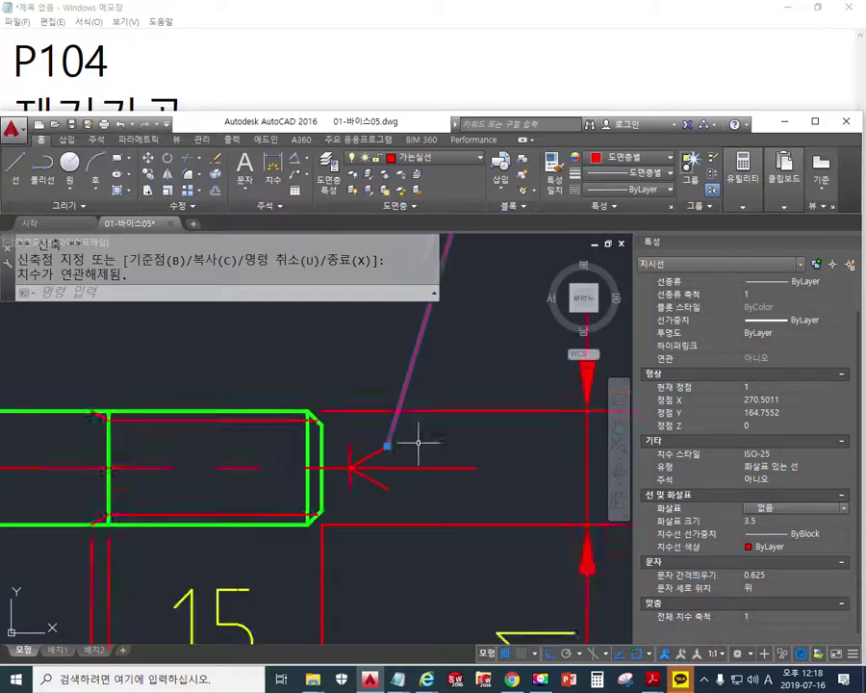
pyautogui.scroll(-4, 348, 446)
pyautogui.moveTo(290, 335); pyautogui.dragTo(395, 443, button='middle')
pyautogui.press('Escape')
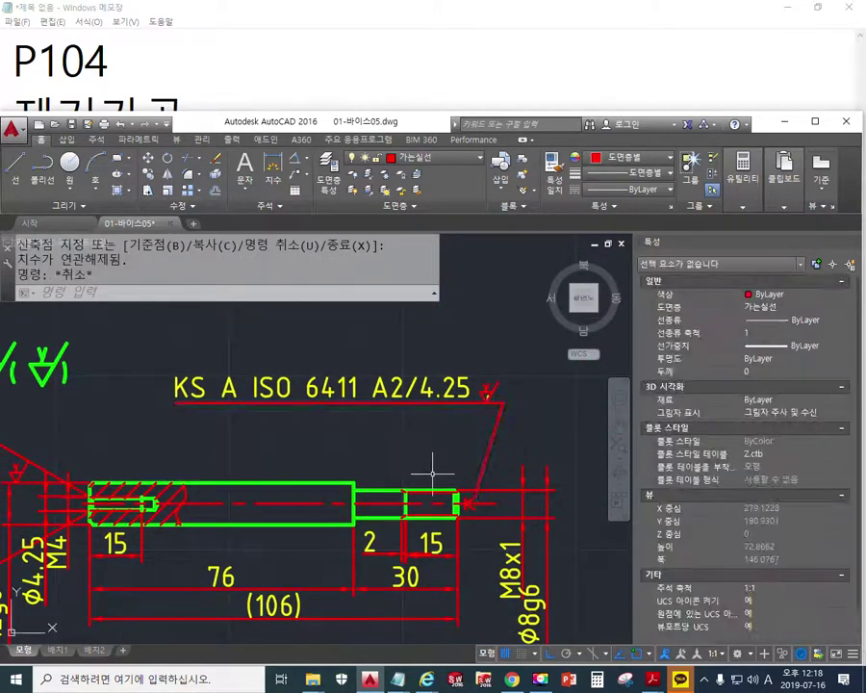
pyautogui.hotkey('ctrl', '1')
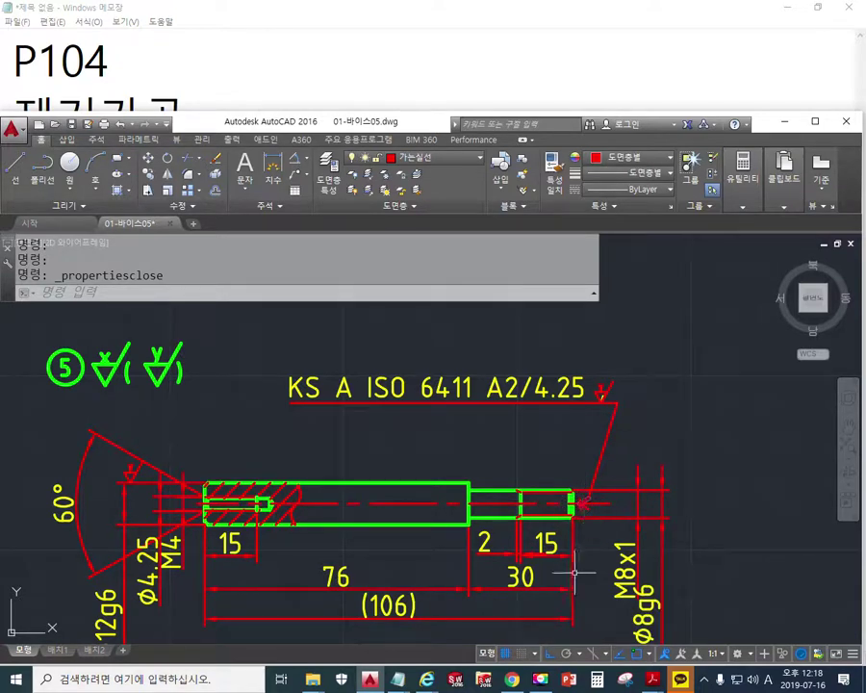
# - Switch to the KS machine drawing standard PDF in Acrobat Reader to examine the center-hole symbol table
pyautogui.moveTo(652, 679)
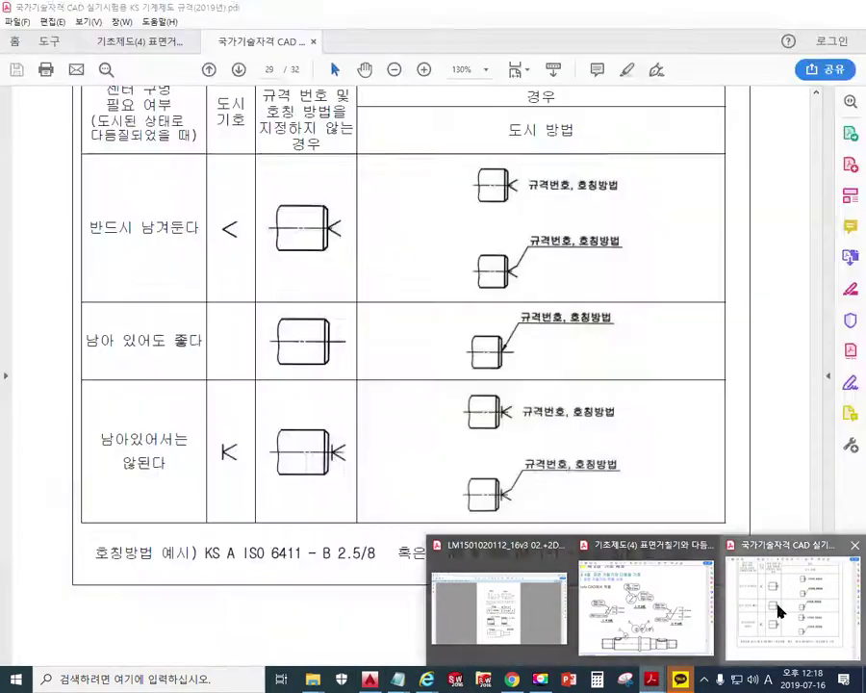
pyautogui.click(780, 615)
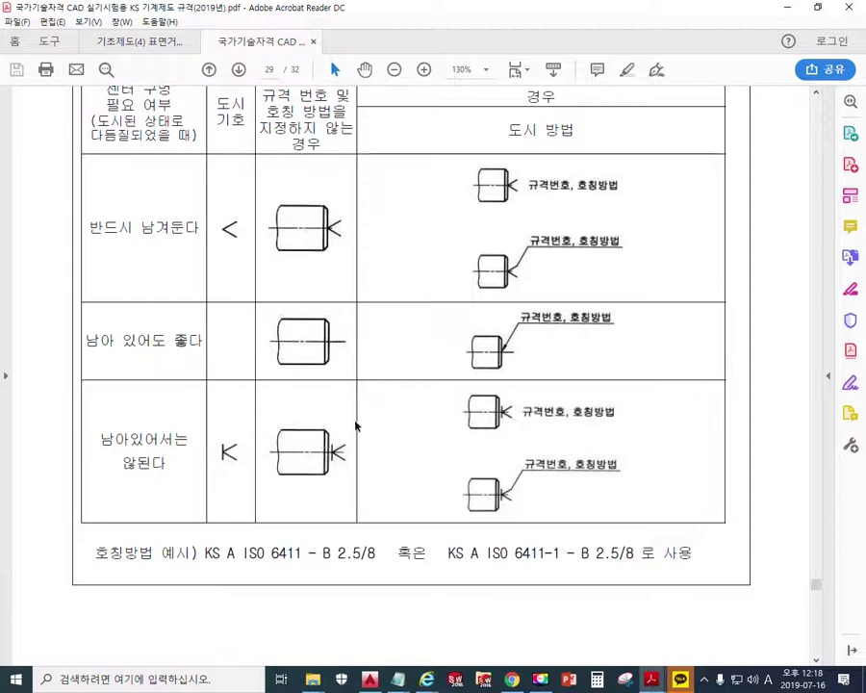
# - Underline the 반드시 남겨둔다 and 남아 있어도 좋다 rows with the screen pen, mark their shaft-end symbols, and clear the marks
pyautogui.press('F9')
pyautogui.click(817, 125)
pyautogui.moveTo(74, 260); pyautogui.dragTo(345, 261)
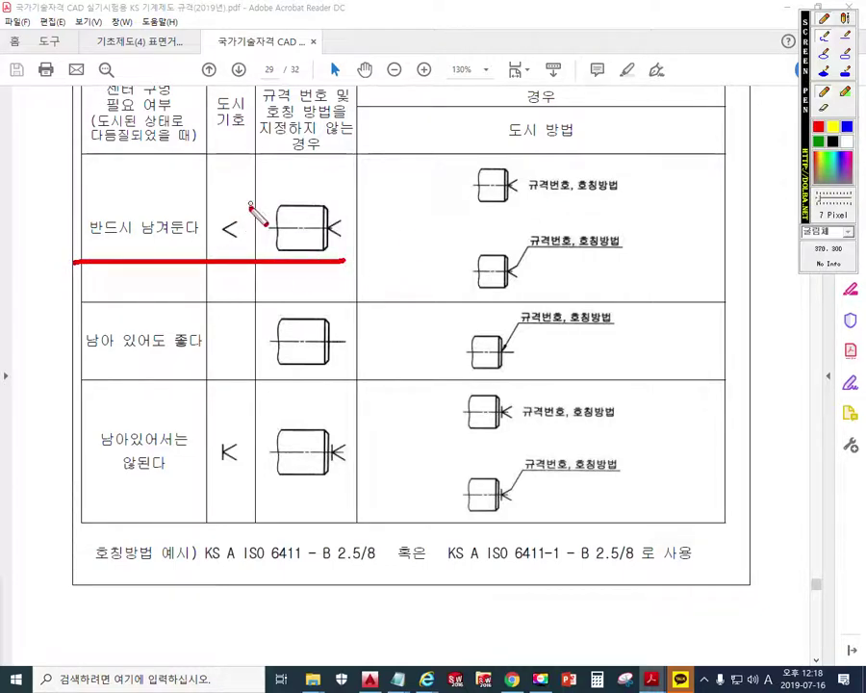
pyautogui.moveTo(348, 213)
pyautogui.mouseDown()
pyautogui.moveTo(336, 229)
pyautogui.moveTo(354, 247)
pyautogui.mouseUp()
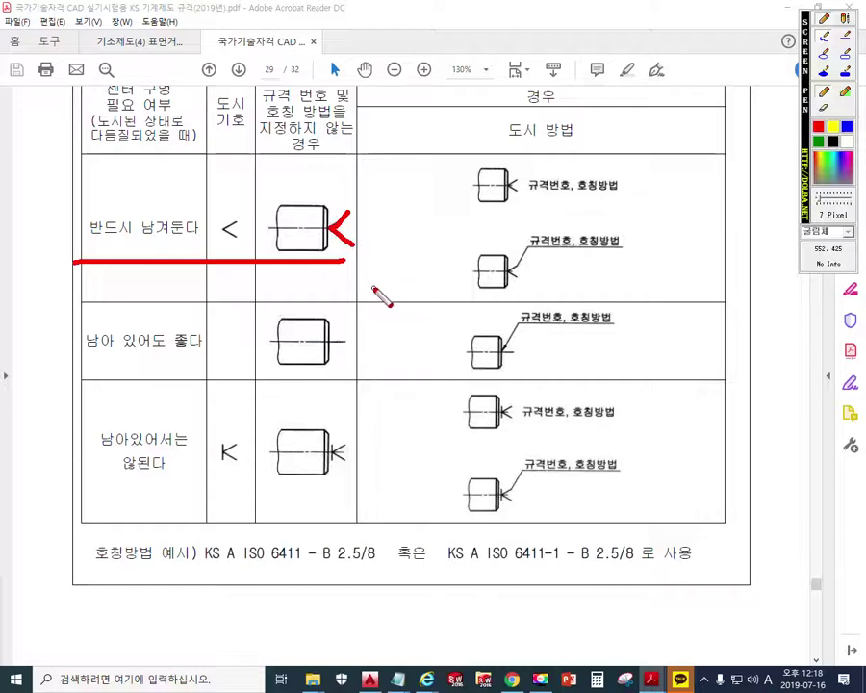
pyautogui.moveTo(75, 373)
pyautogui.mouseDown()
pyautogui.moveTo(299, 377)
pyautogui.moveTo(373, 368)
pyautogui.mouseUp()
pyautogui.moveTo(349, 330); pyautogui.dragTo(360, 364)
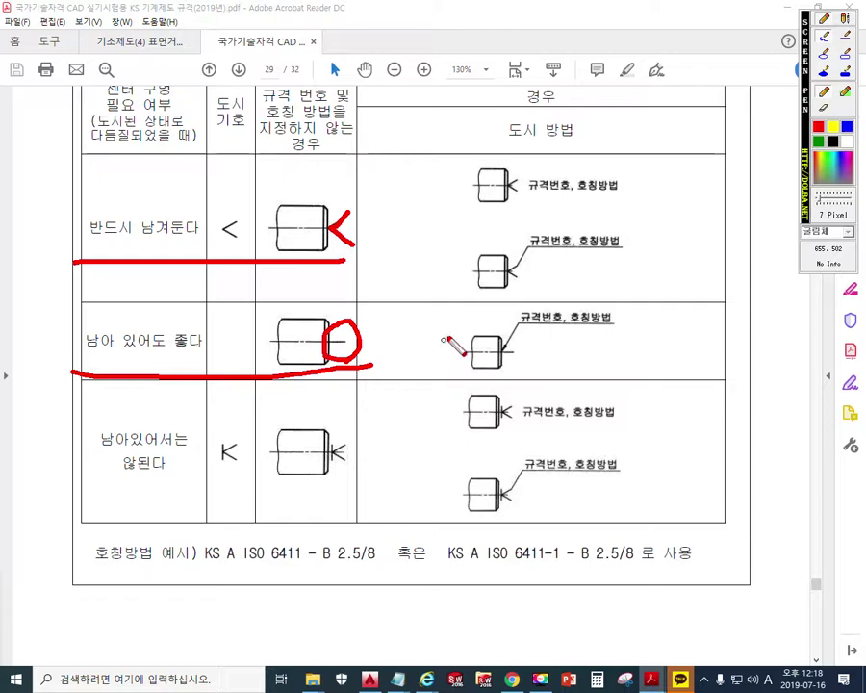
pyautogui.press('Escape')
# - Switch back to AutoCAD, circle datum F at the reference shaft's end with the screen pen, sketch an enlarged datum symbol, and clear the marks
pyautogui.click(785, 7)
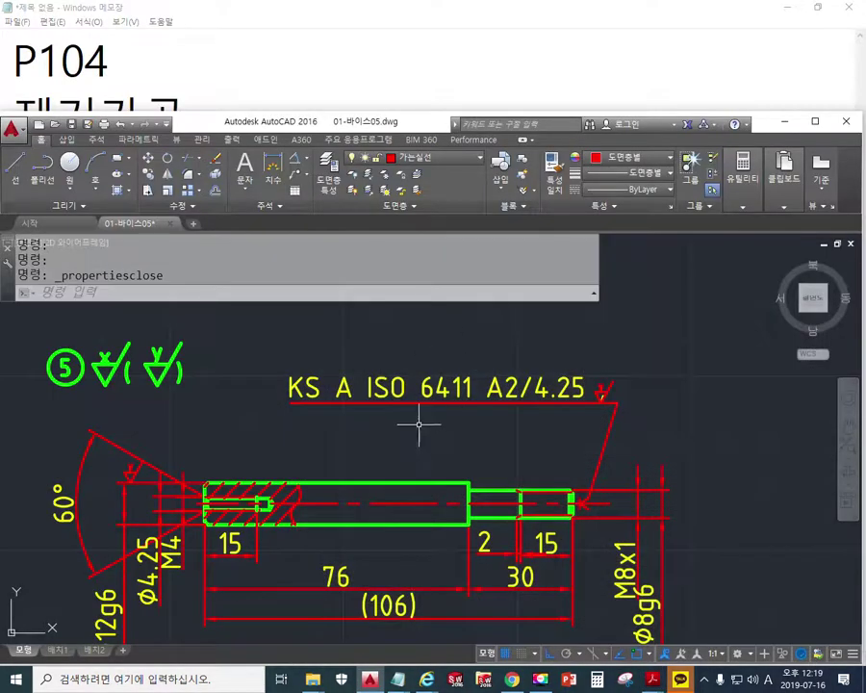
pyautogui.scroll(-5, 439, 399)
pyautogui.moveTo(439, 399)
pyautogui.mouseDown(button='middle')
pyautogui.moveTo(349, 448)
pyautogui.moveTo(218, 449)
pyautogui.mouseUp(button='middle')
pyautogui.scroll(4, 423, 461)
pyautogui.scroll(2, 329, 452)
pyautogui.moveTo(420, 443)
pyautogui.mouseDown(button='middle')
pyautogui.moveTo(427, 455)
pyautogui.moveTo(442, 452)
pyautogui.mouseUp(button='middle')
pyautogui.moveTo(630, 449); pyautogui.dragTo(597, 451, button='middle')
pyautogui.hotkey('ctrl', 'alt', 'p')
pyautogui.moveTo(616, 476); pyautogui.dragTo(624, 474)
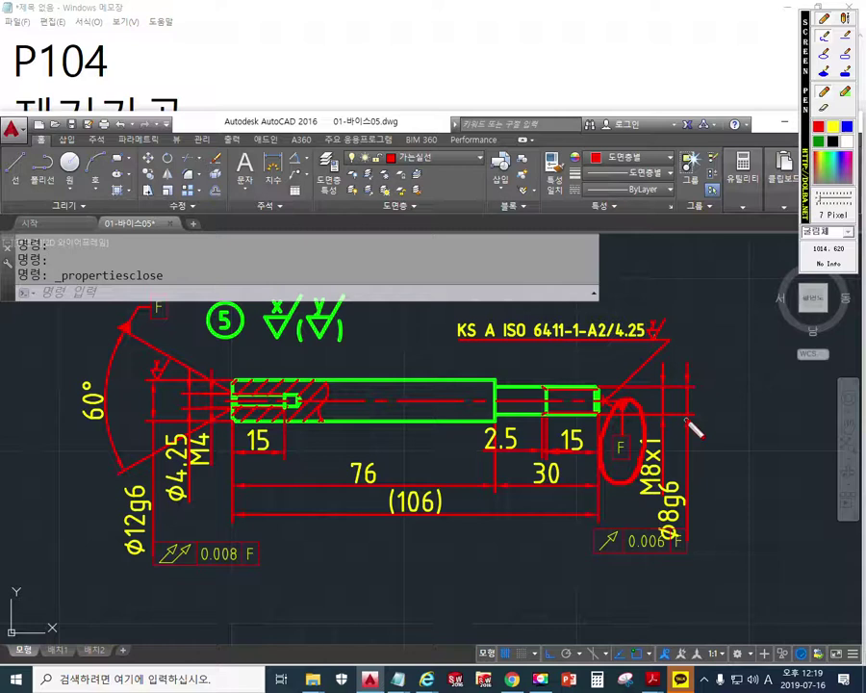
pyautogui.moveTo(739, 397)
pyautogui.mouseDown()
pyautogui.moveTo(797, 389)
pyautogui.moveTo(775, 443)
pyautogui.moveTo(771, 498)
pyautogui.moveTo(807, 498)
pyautogui.moveTo(809, 578)
pyautogui.moveTo(739, 532)
pyautogui.moveTo(738, 517)
pyautogui.mouseUp()
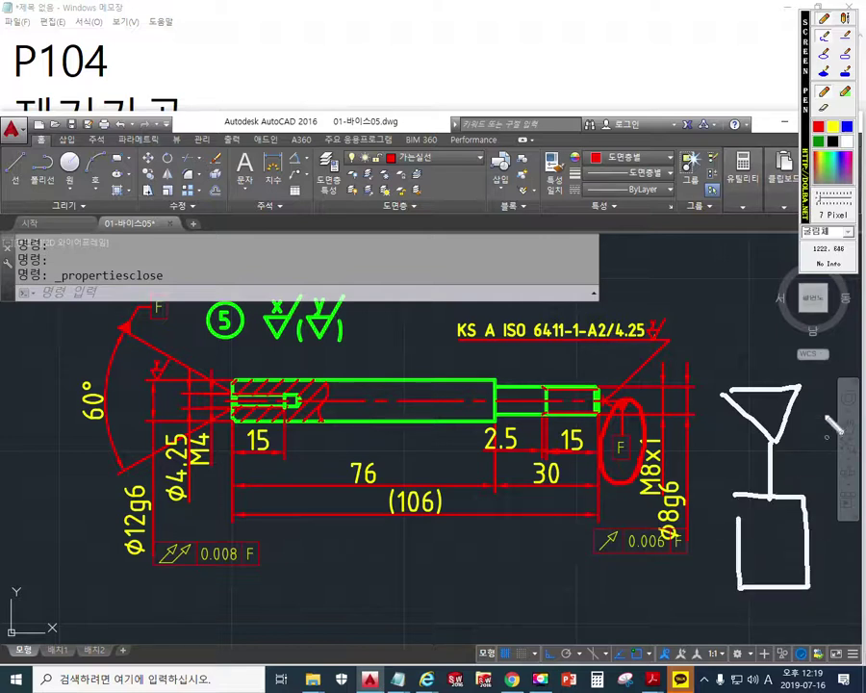
pyautogui.moveTo(566, 379)
pyautogui.mouseDown()
pyautogui.moveTo(805, 380)
pyautogui.moveTo(800, 389)
pyautogui.mouseUp()
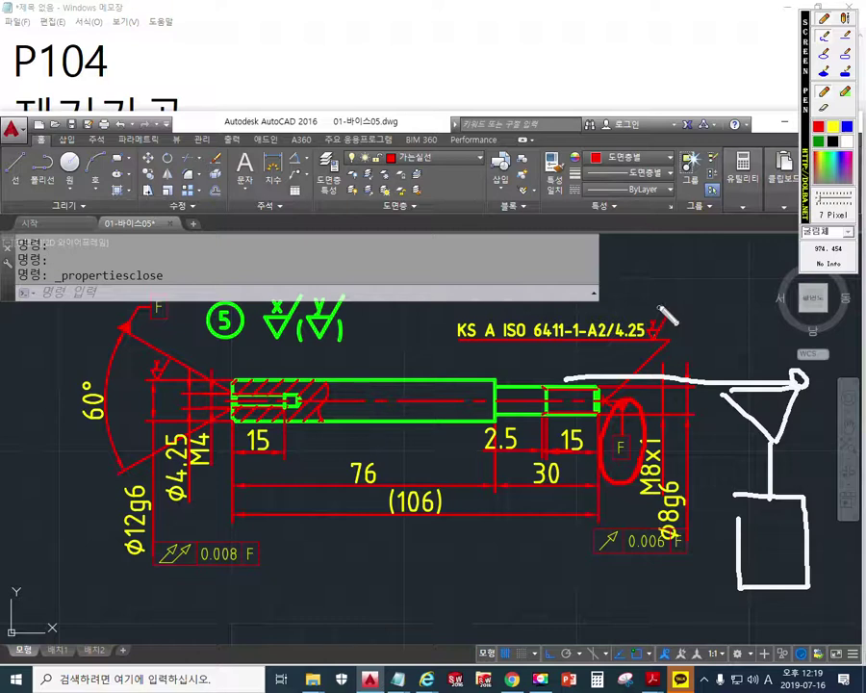
pyautogui.press('Escape')
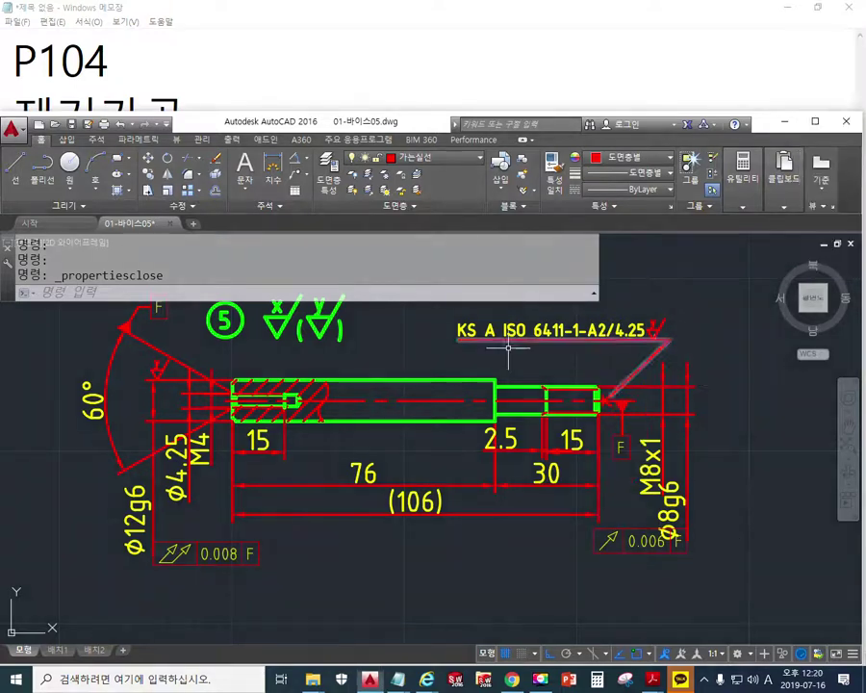
# - Return to the unfinished shaft and handwrite QL, S and 주: 공차 in the empty area beside it with the screen pen
pyautogui.scroll(-5, 509, 350)
pyautogui.moveTo(136, 391); pyautogui.dragTo(373, 407, button='middle')
pyautogui.scroll(5, 446, 375)
pyautogui.moveTo(447, 374)
pyautogui.mouseDown(button='middle')
pyautogui.moveTo(388, 393)
pyautogui.moveTo(379, 443)
pyautogui.mouseUp(button='middle')
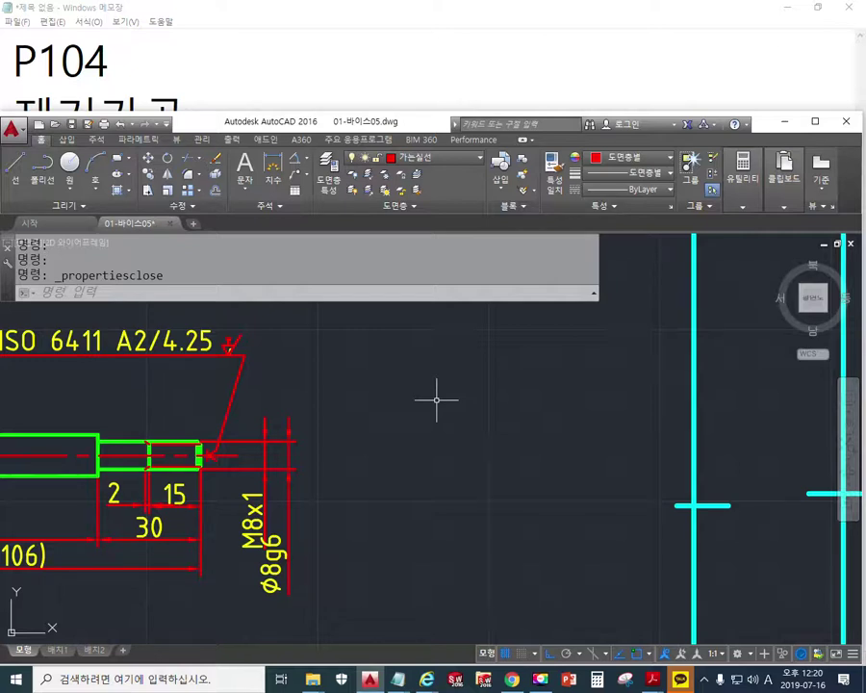
pyautogui.hotkey('ctrl', 'alt', 'p')
pyautogui.moveTo(338, 309)
pyautogui.mouseDown()
pyautogui.moveTo(328, 314)
pyautogui.moveTo(344, 364)
pyautogui.mouseUp()
pyautogui.moveTo(369, 299)
pyautogui.mouseDown()
pyautogui.moveTo(363, 365)
pyautogui.moveTo(377, 356)
pyautogui.moveTo(395, 364)
pyautogui.mouseUp()
pyautogui.moveTo(410, 318); pyautogui.dragTo(409, 365)
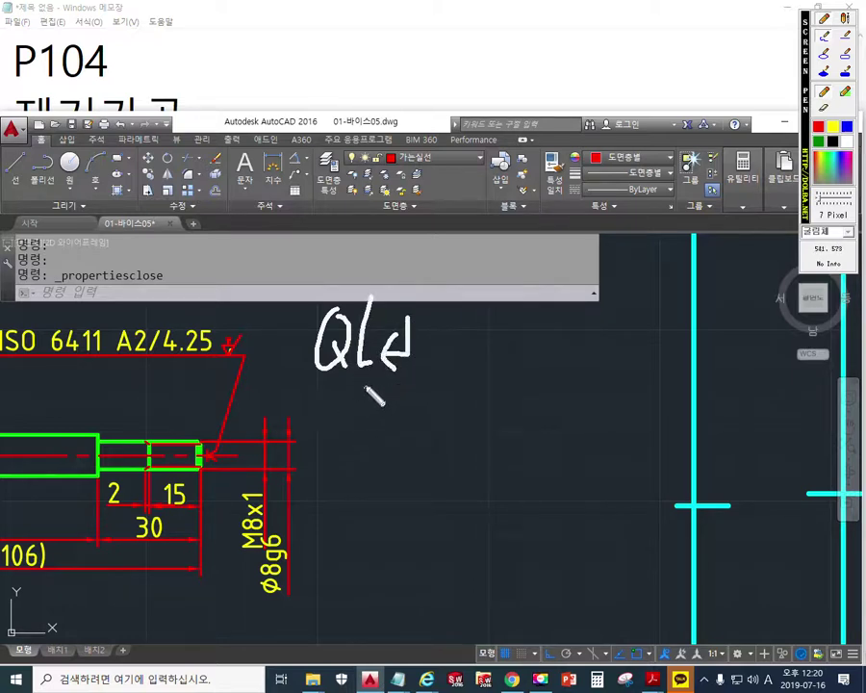
pyautogui.moveTo(358, 387); pyautogui.dragTo(339, 424)
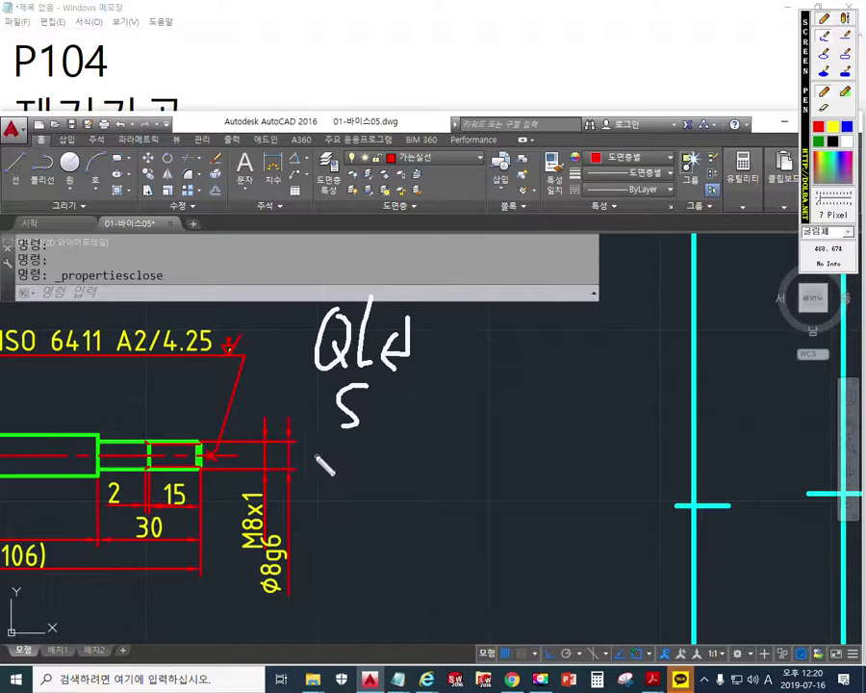
pyautogui.moveTo(319, 452)
pyautogui.mouseDown()
pyautogui.moveTo(352, 478)
pyautogui.moveTo(362, 466)
pyautogui.moveTo(364, 486)
pyautogui.mouseUp()
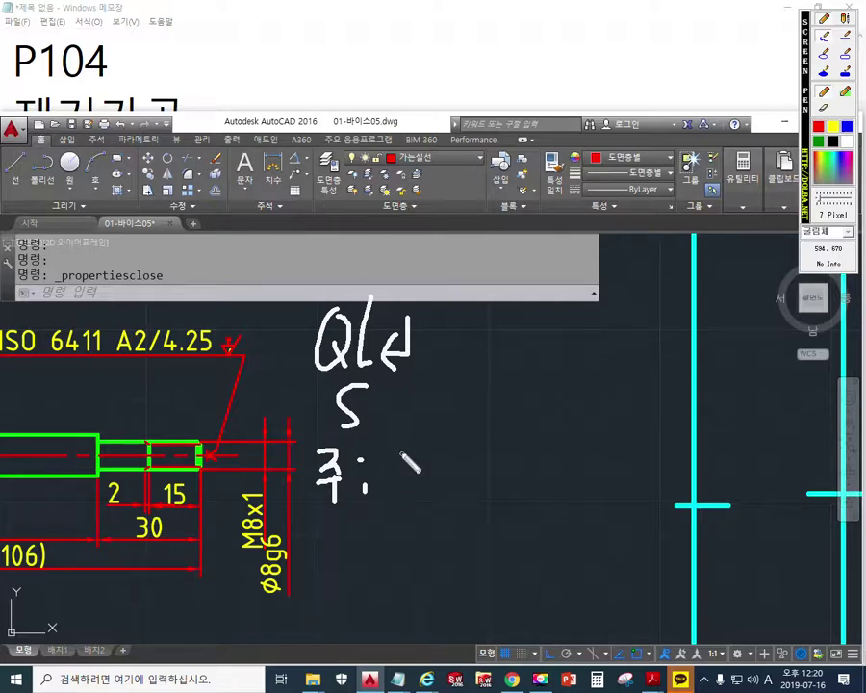
pyautogui.moveTo(397, 459)
pyautogui.mouseDown()
pyautogui.moveTo(422, 462)
pyautogui.moveTo(428, 477)
pyautogui.moveTo(418, 489)
pyautogui.mouseUp()
pyautogui.moveTo(445, 451)
pyautogui.mouseDown()
pyautogui.moveTo(470, 466)
pyautogui.moveTo(472, 459)
pyautogui.moveTo(458, 485)
pyautogui.moveTo(468, 478)
pyautogui.mouseUp()
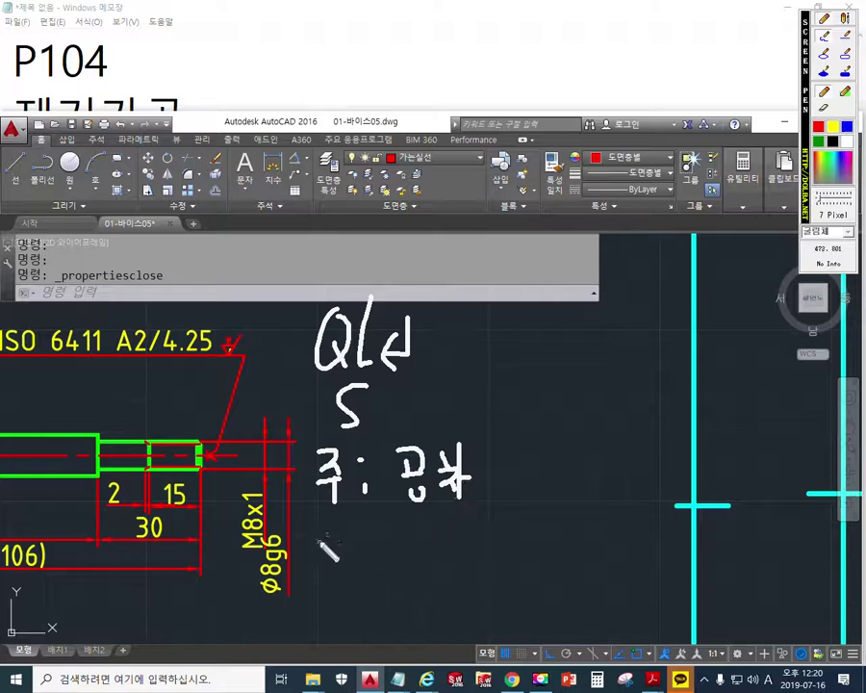
# - Handwrite 지·화: 화살: 데이텀 삼각형 채우기 below the other notes and clear all the notes
pyautogui.moveTo(330, 539)
pyautogui.mouseDown()
pyautogui.moveTo(321, 561)
pyautogui.moveTo(338, 574)
pyautogui.mouseUp()
pyautogui.click(351, 548)
pyautogui.moveTo(363, 525); pyautogui.dragTo(374, 566)
pyautogui.moveTo(390, 523)
pyautogui.mouseDown()
pyautogui.moveTo(392, 568)
pyautogui.moveTo(411, 555)
pyautogui.mouseUp()
pyautogui.click(424, 531)
pyautogui.click(424, 558)
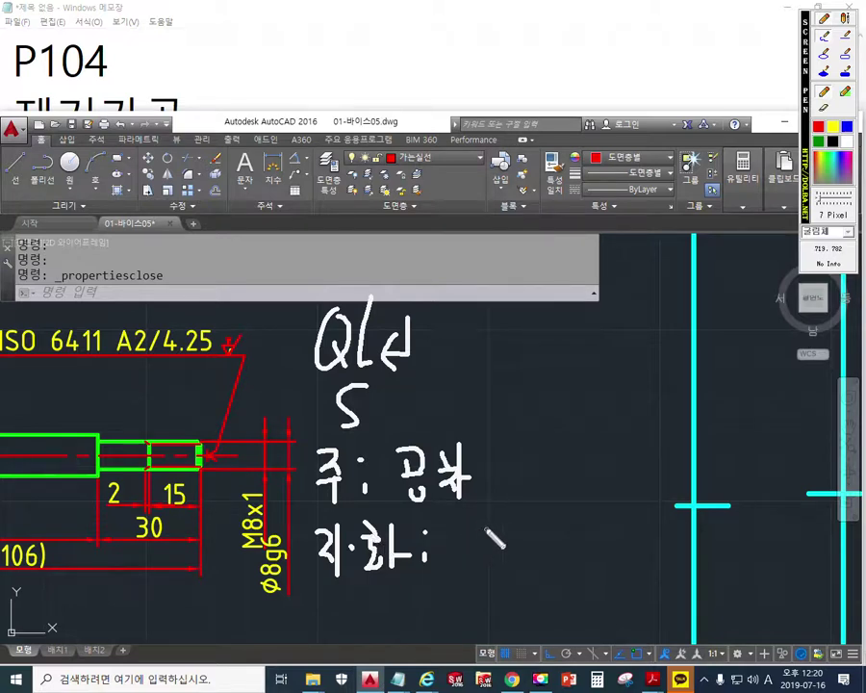
pyautogui.moveTo(475, 524)
pyautogui.mouseDown()
pyautogui.moveTo(507, 556)
pyautogui.moveTo(547, 520)
pyautogui.moveTo(572, 537)
pyautogui.moveTo(618, 508)
pyautogui.moveTo(674, 522)
pyautogui.moveTo(691, 539)
pyautogui.moveTo(714, 517)
pyautogui.moveTo(731, 555)
pyautogui.moveTo(744, 520)
pyautogui.moveTo(750, 548)
pyautogui.moveTo(760, 506)
pyautogui.moveTo(770, 539)
pyautogui.moveTo(787, 525)
pyautogui.moveTo(775, 561)
pyautogui.mouseUp()
pyautogui.click(564, 542)
pyautogui.click(565, 557)
pyautogui.moveTo(812, 526)
pyautogui.mouseDown()
pyautogui.moveTo(818, 544)
pyautogui.moveTo(826, 529)
pyautogui.moveTo(854, 549)
pyautogui.moveTo(837, 579)
pyautogui.mouseUp()
pyautogui.moveTo(856, 537); pyautogui.dragTo(859, 557)
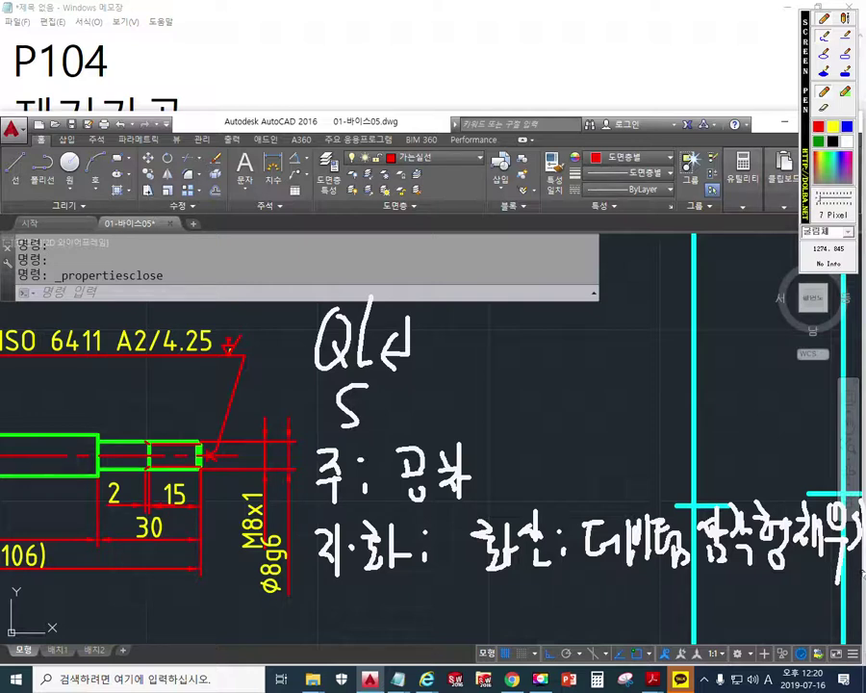
pyautogui.press('Escape')
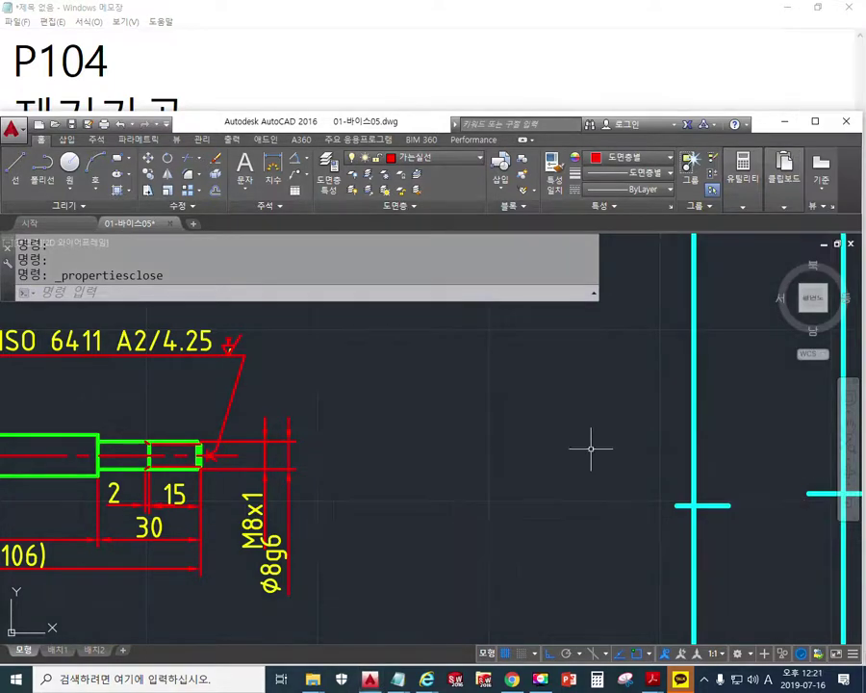
# - Handwrite QL with the screen pen and sketch a datum triangle, stem and box, labelled 1, 15 mm and 2
pyautogui.moveTo(390, 408)
pyautogui.mouseDown(button='middle')
pyautogui.moveTo(387, 392)
pyautogui.moveTo(360, 380)
pyautogui.mouseUp(button='middle')
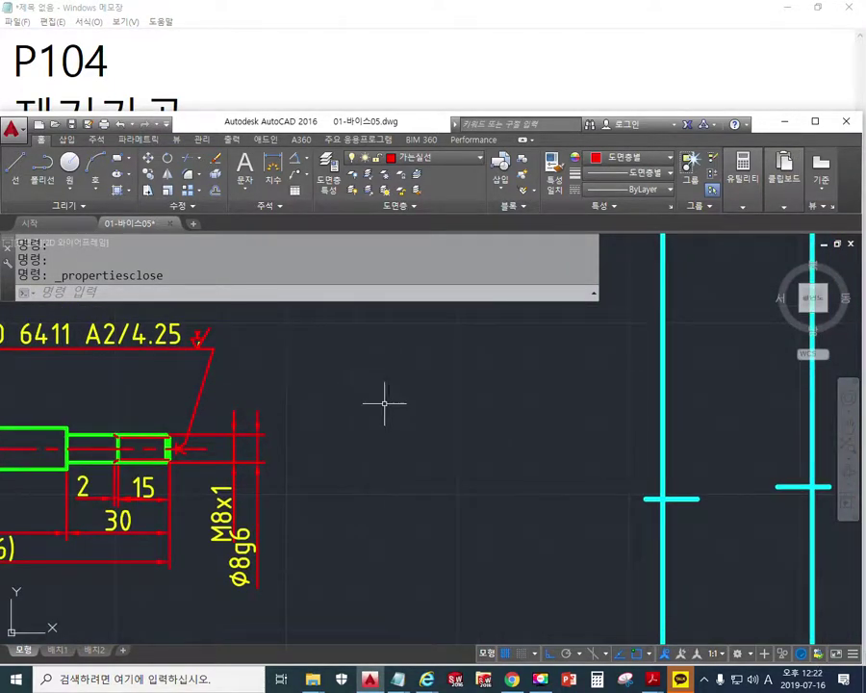
pyautogui.press('F12')
pyautogui.moveTo(306, 308)
pyautogui.mouseDown()
pyautogui.moveTo(322, 333)
pyautogui.moveTo(306, 309)
pyautogui.moveTo(326, 368)
pyautogui.mouseUp()
pyautogui.moveTo(356, 300)
pyautogui.mouseDown()
pyautogui.moveTo(386, 357)
pyautogui.moveTo(424, 335)
pyautogui.moveTo(409, 362)
pyautogui.moveTo(442, 388)
pyautogui.mouseUp()
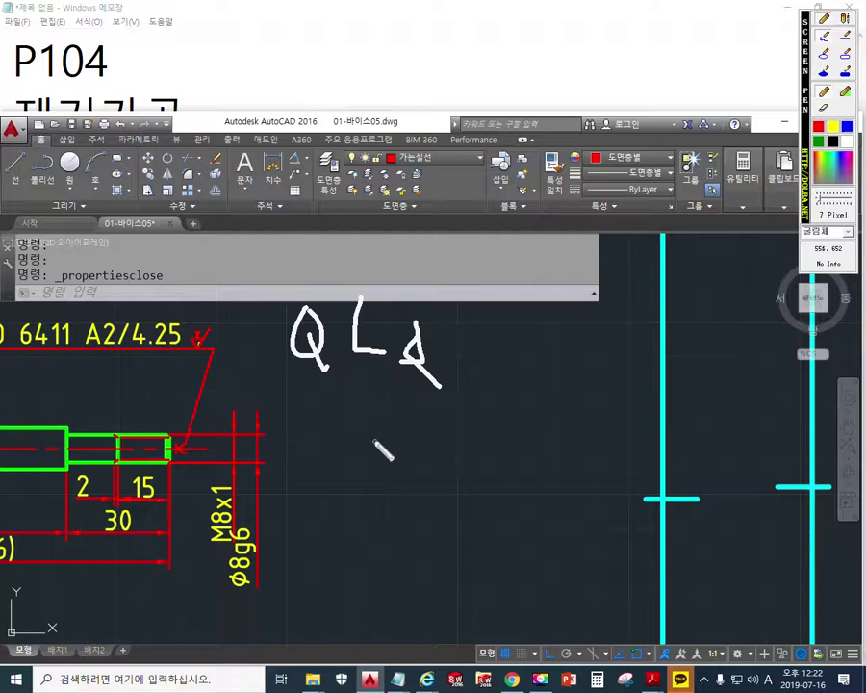
pyautogui.moveTo(346, 430); pyautogui.dragTo(338, 470)
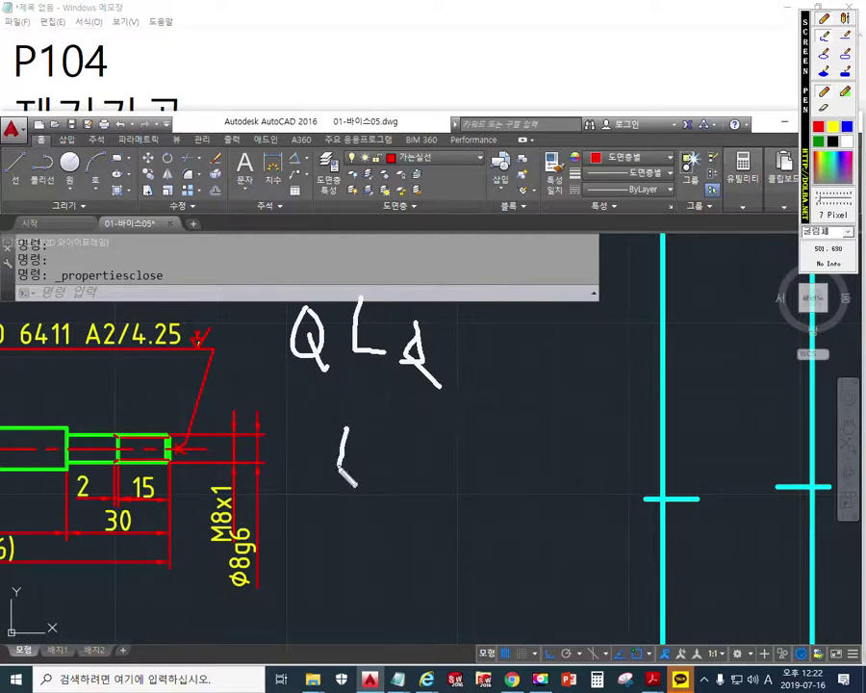
pyautogui.moveTo(397, 441)
pyautogui.mouseDown()
pyautogui.moveTo(440, 468)
pyautogui.moveTo(401, 446)
pyautogui.moveTo(435, 582)
pyautogui.mouseUp()
pyautogui.moveTo(330, 591)
pyautogui.mouseDown()
pyautogui.moveTo(355, 604)
pyautogui.moveTo(367, 628)
pyautogui.moveTo(445, 598)
pyautogui.moveTo(432, 653)
pyautogui.moveTo(403, 603)
pyautogui.mouseUp()
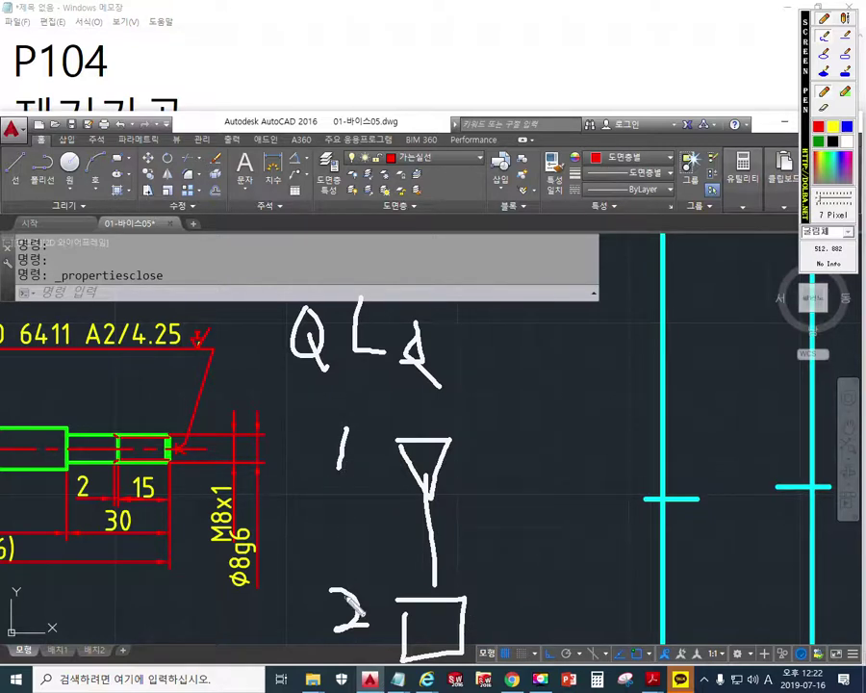
pyautogui.moveTo(333, 507)
pyautogui.mouseDown()
pyautogui.moveTo(324, 556)
pyautogui.moveTo(358, 520)
pyautogui.moveTo(416, 528)
pyautogui.mouseUp()
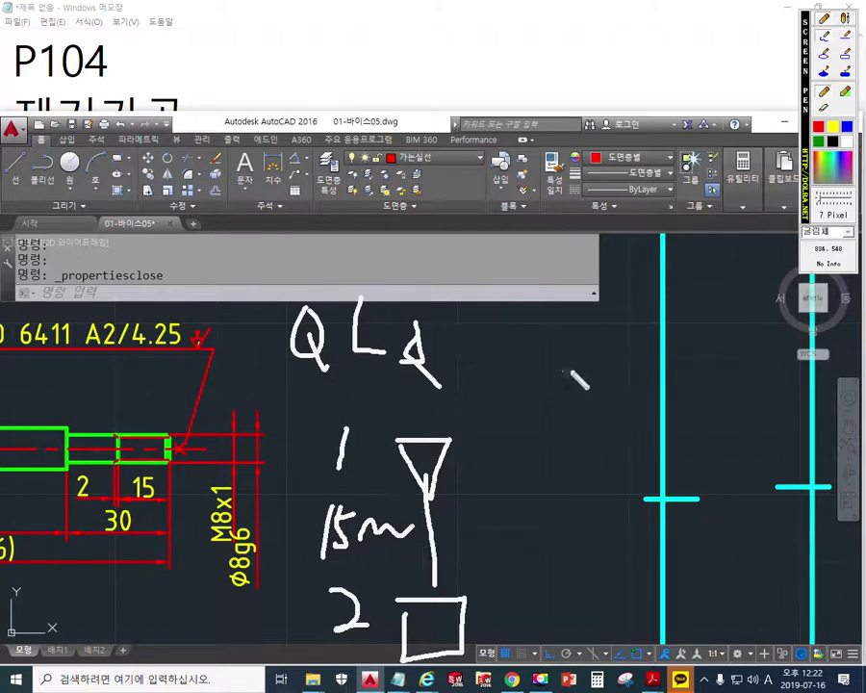
# - Sketch a horizontal datum symbol, circle it with an arrow towards the vertical one, and clear the annotations
pyautogui.moveTo(563, 368); pyautogui.dragTo(717, 359)
pyautogui.moveTo(537, 333)
pyautogui.mouseDown()
pyautogui.moveTo(540, 409)
pyautogui.moveTo(518, 323)
pyautogui.mouseUp()
pyautogui.moveTo(713, 321)
pyautogui.mouseDown()
pyautogui.moveTo(780, 397)
pyautogui.moveTo(714, 319)
pyautogui.mouseUp()
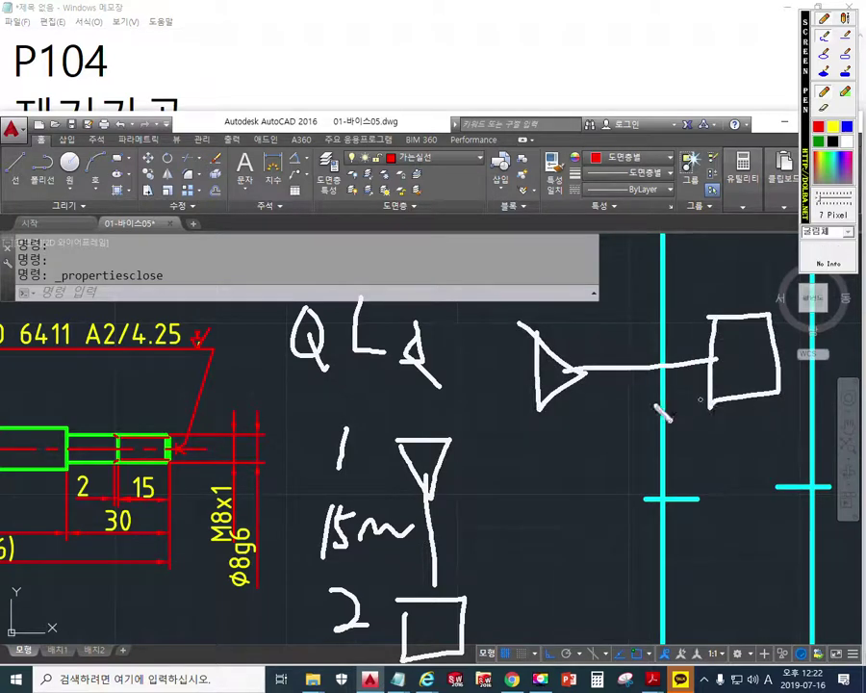
pyautogui.moveTo(635, 422)
pyautogui.mouseDown()
pyautogui.moveTo(782, 393)
pyautogui.moveTo(651, 423)
pyautogui.moveTo(509, 533)
pyautogui.mouseUp()
pyautogui.moveTo(535, 485); pyautogui.dragTo(562, 564)
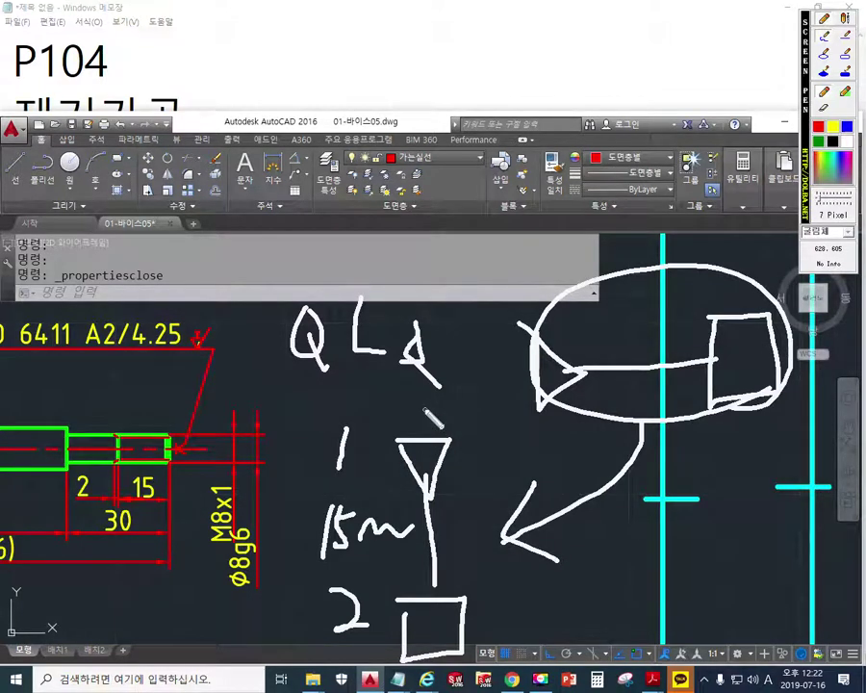
pyautogui.press('Escape')
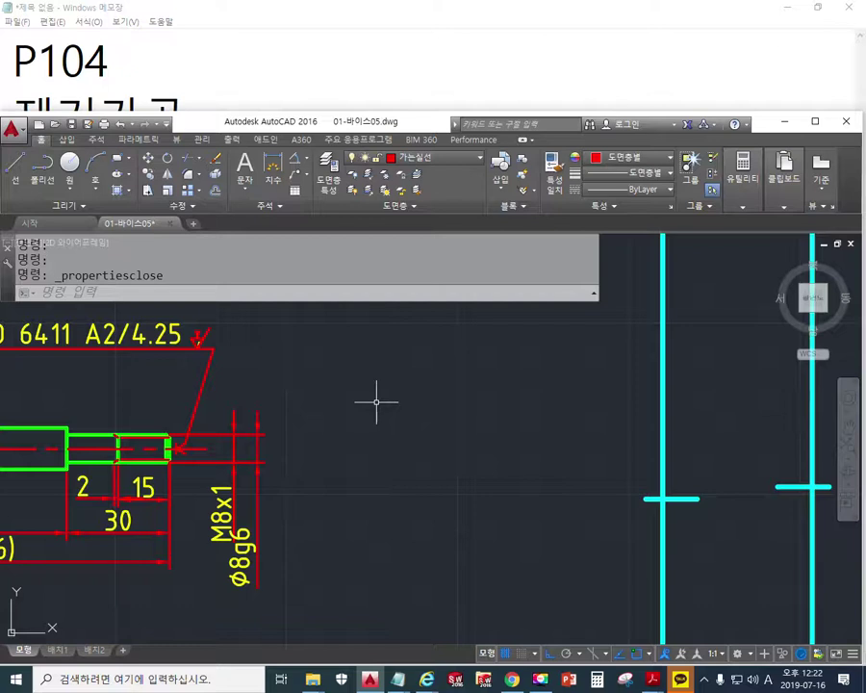
# - Configure the QLEADER settings with 공차 (tolerance) as the annotation type and 데이텀 삼각형 채우기 (filled datum triangle) as the arrowhead
pyautogui.write('ql')
pyautogui.press('Return')
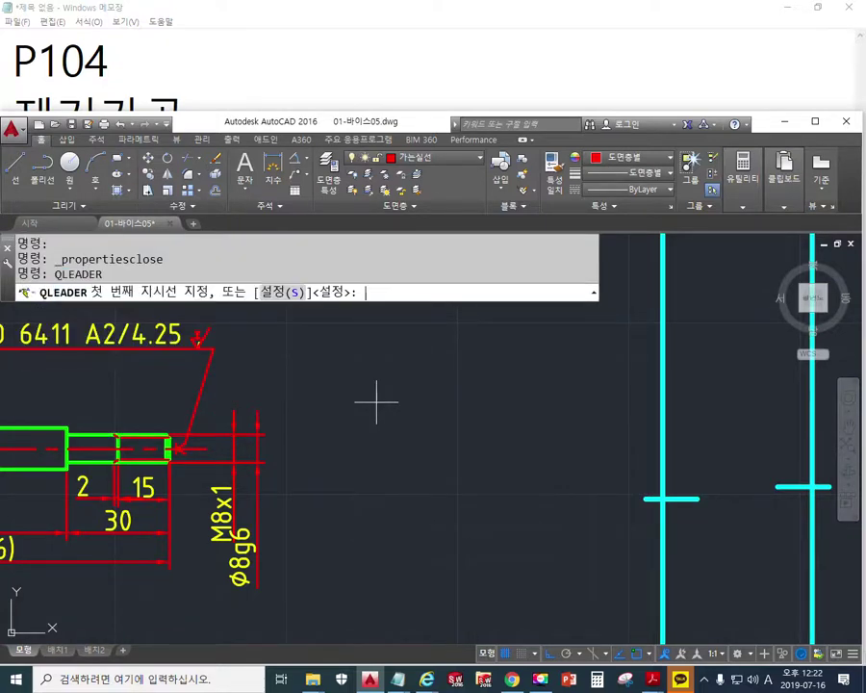
pyautogui.click(284, 292)
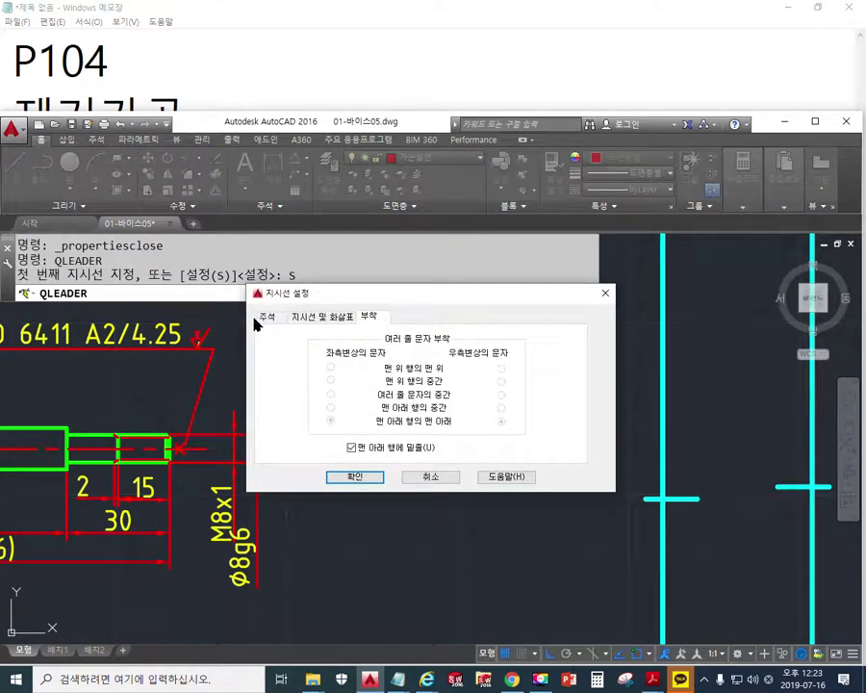
pyautogui.click(266, 318)
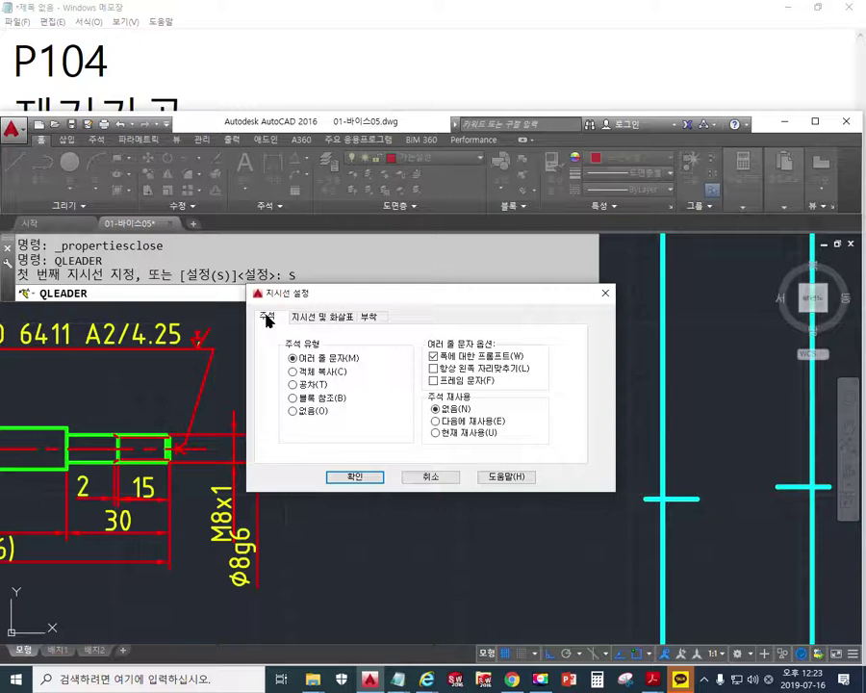
pyautogui.click(294, 385)
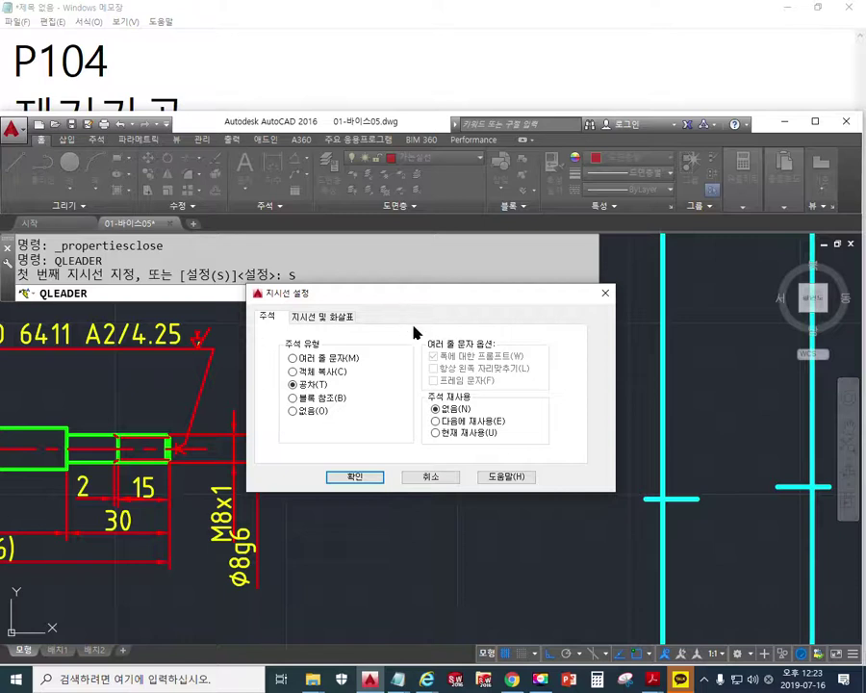
pyautogui.click(324, 319)
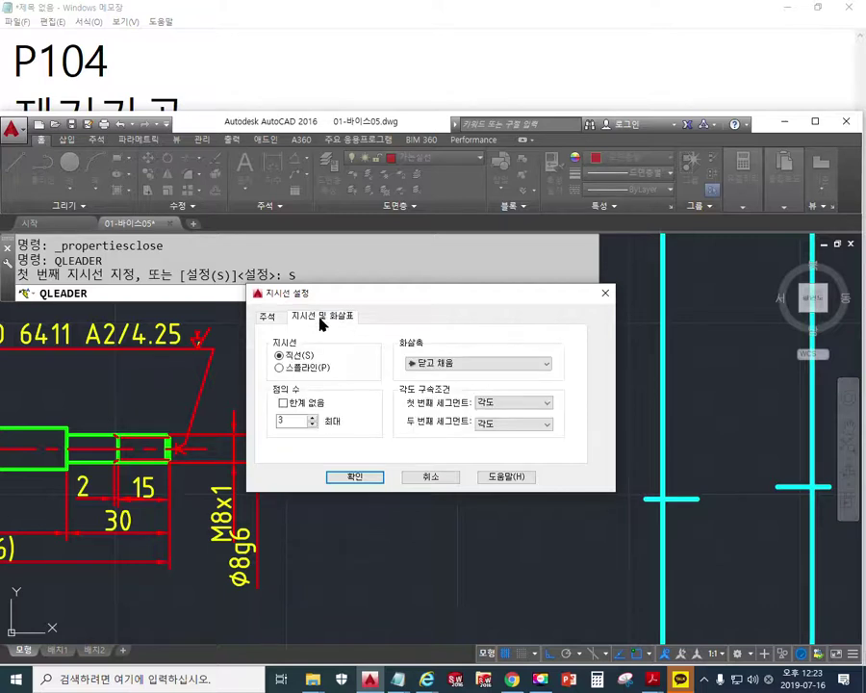
pyautogui.click(471, 363)
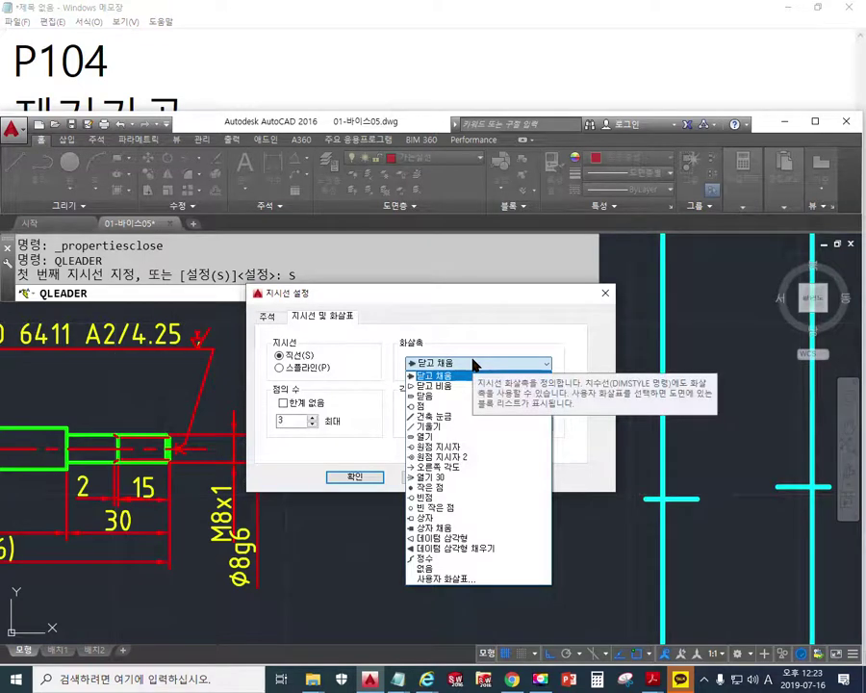
pyautogui.click(462, 549)
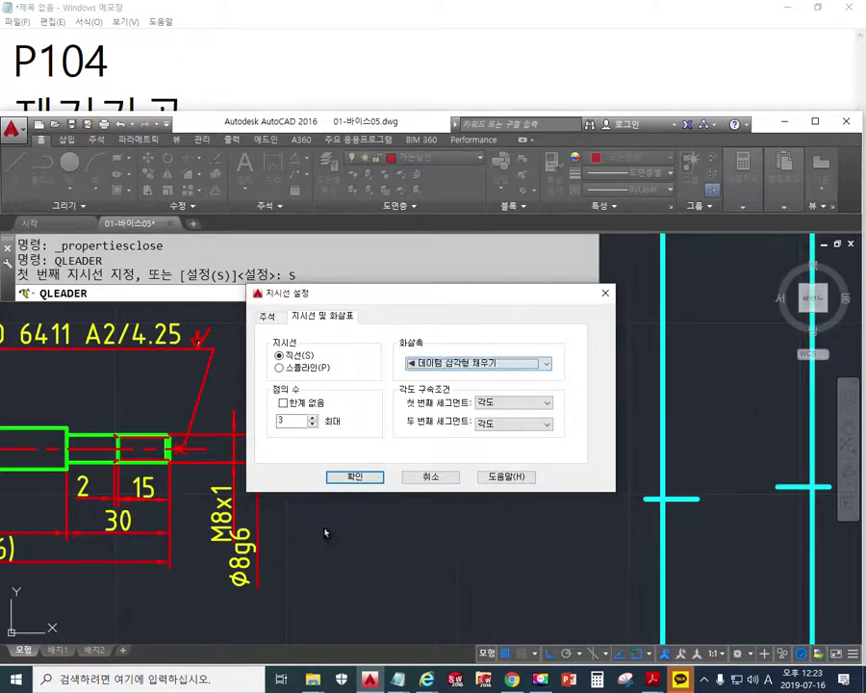
pyautogui.click(354, 478)
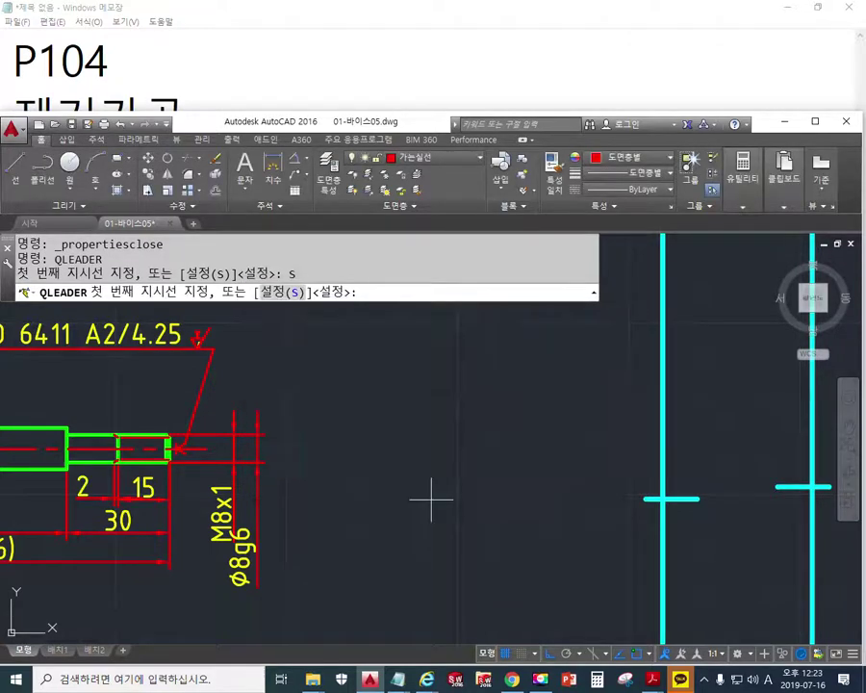
# - Place a QLEADER beside the shaft, running about 17 mm downward and about 10 mm leftward, and open its geometric tolerance settings
pyautogui.click(390, 363)
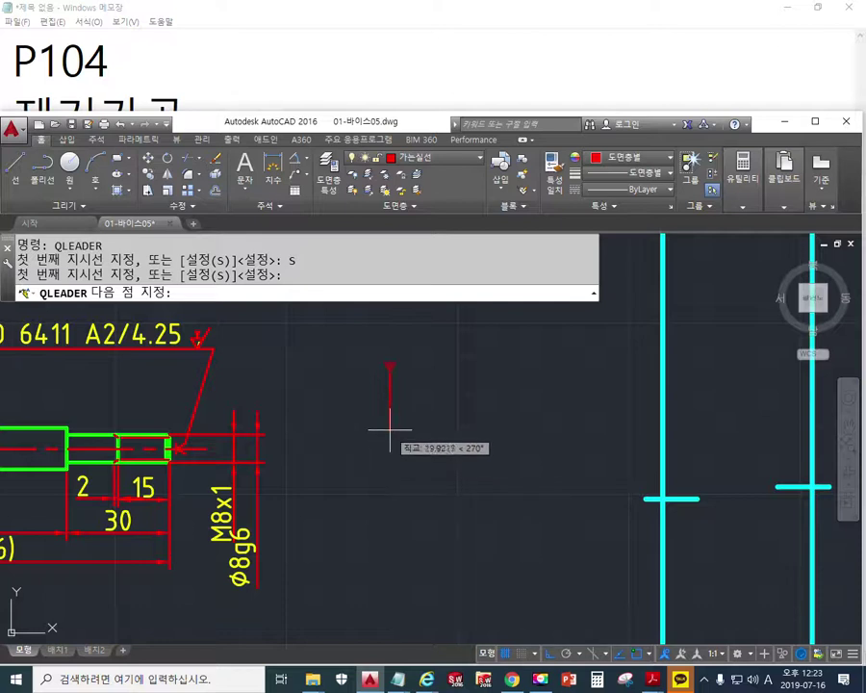
pyautogui.scroll(3, 390, 430)
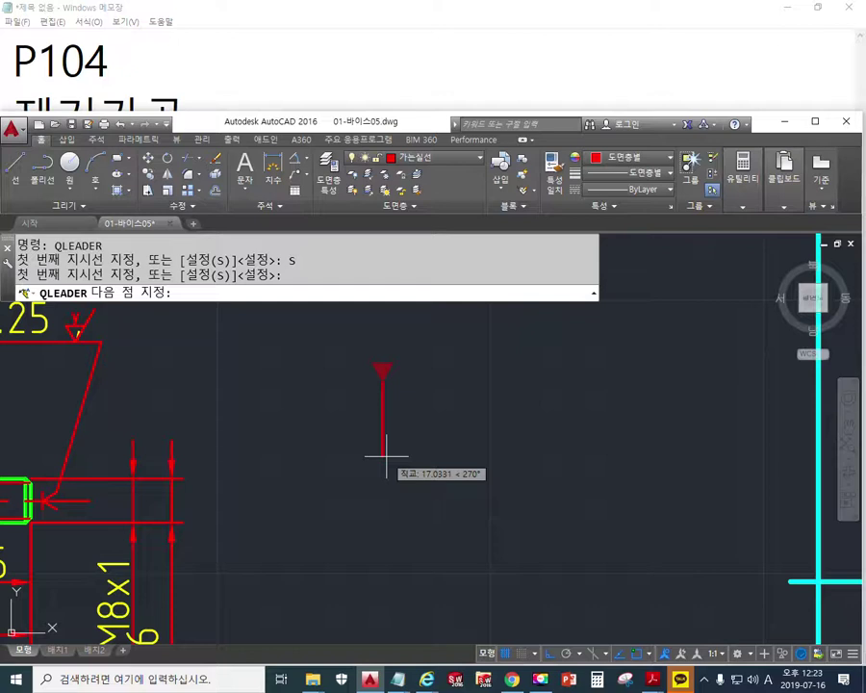
pyautogui.click(386, 455)
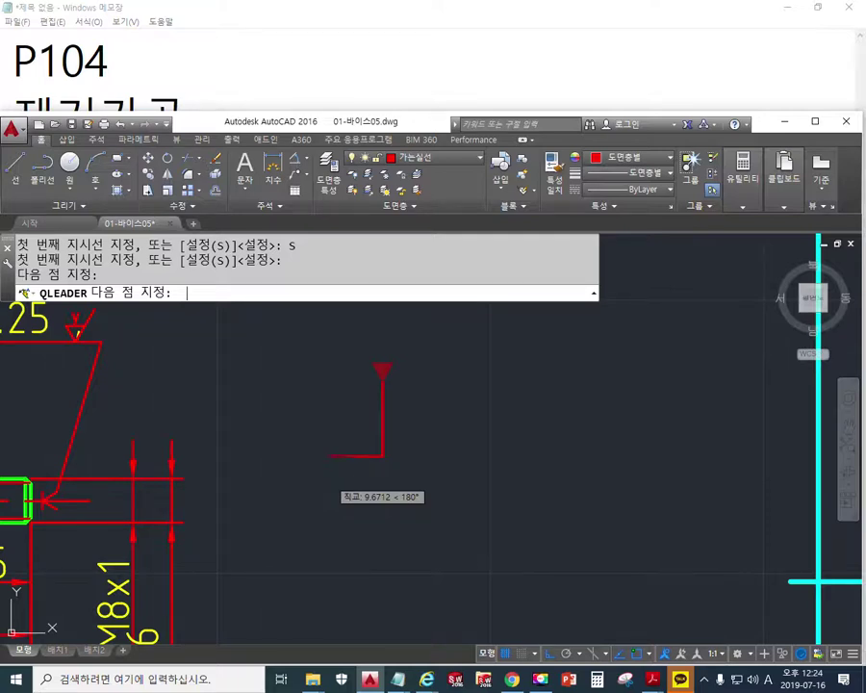
pyautogui.click(330, 478)
pyautogui.press('Return')
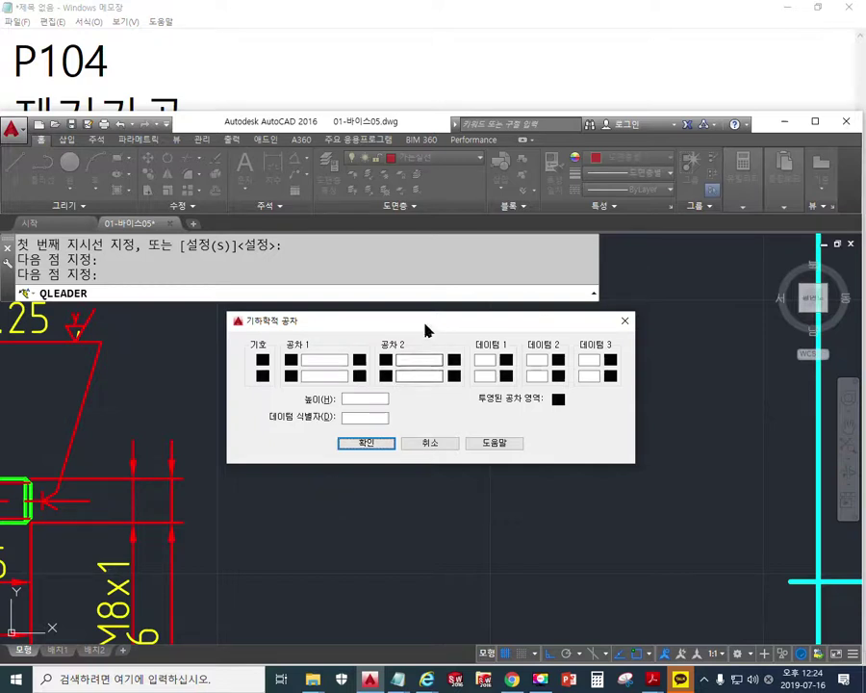
pyautogui.moveTo(422, 319); pyautogui.dragTo(405, 359)
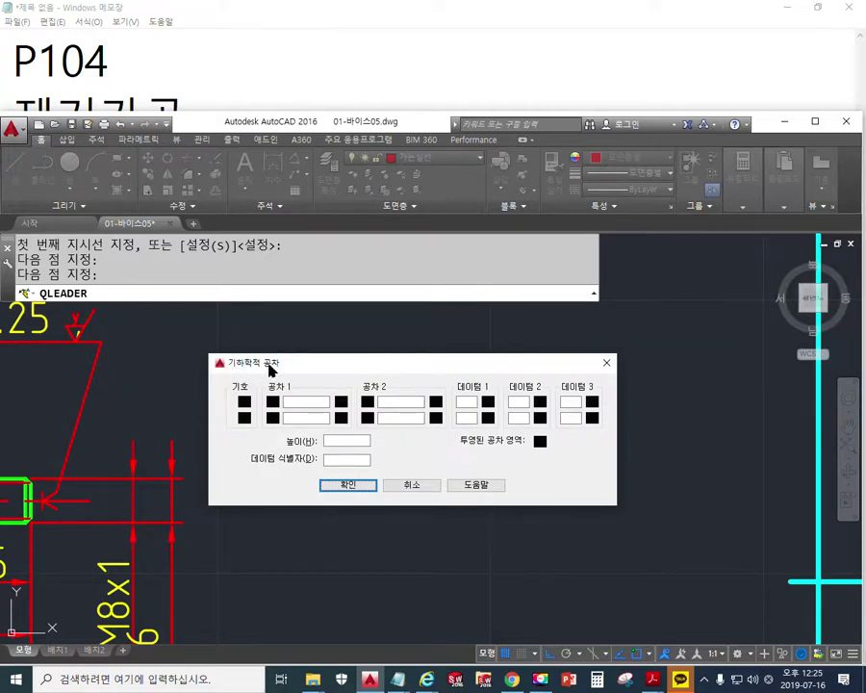
# - Cross out 기호 and 공차 1 with the screen pen, circle 데이텀 1, handwrite F below it, and clear the annotations
pyautogui.press('F2')
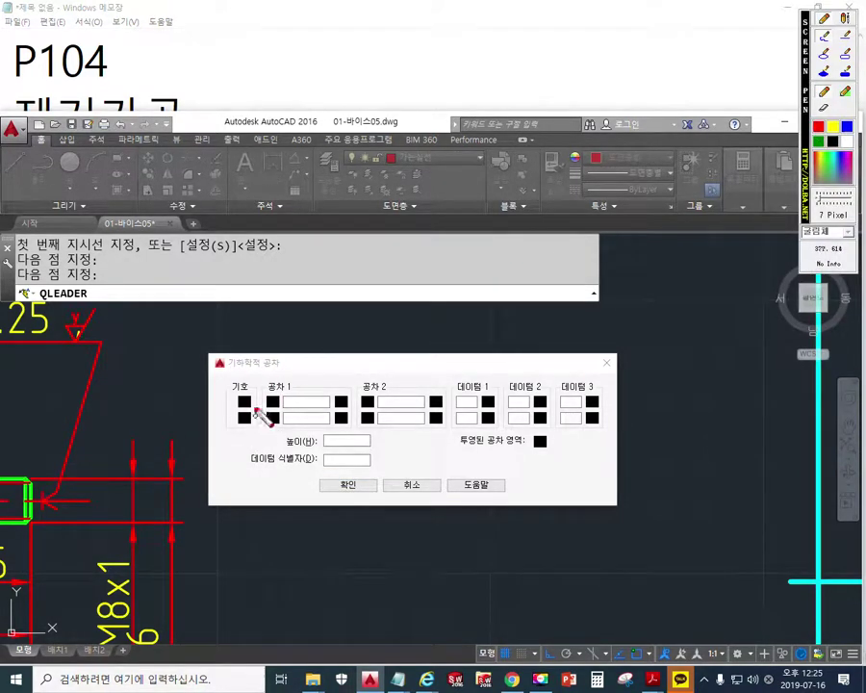
pyautogui.moveTo(255, 383); pyautogui.dragTo(215, 454)
pyautogui.moveTo(217, 396); pyautogui.dragTo(252, 454)
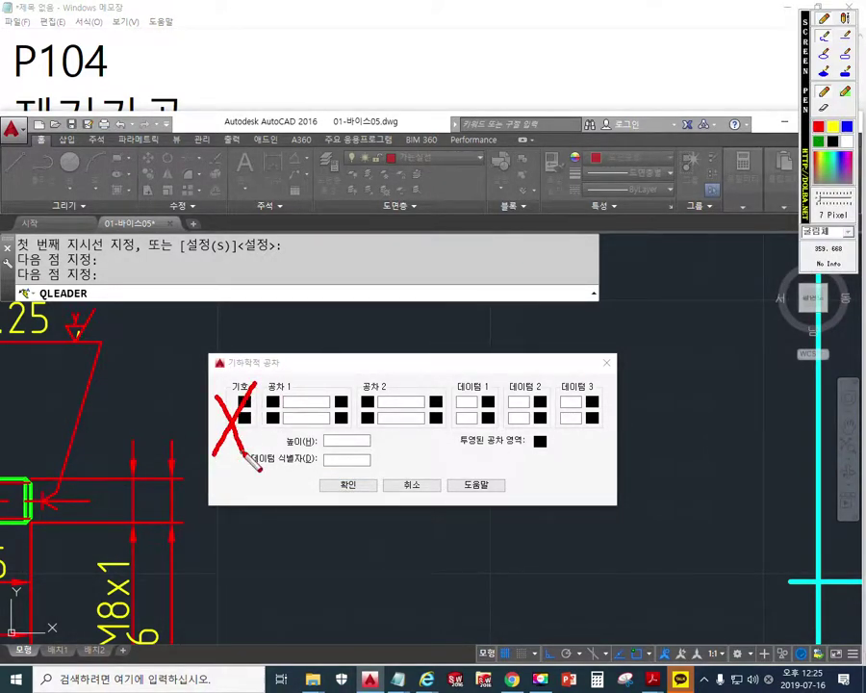
pyautogui.moveTo(314, 375)
pyautogui.mouseDown()
pyautogui.moveTo(289, 435)
pyautogui.moveTo(314, 438)
pyautogui.mouseUp()
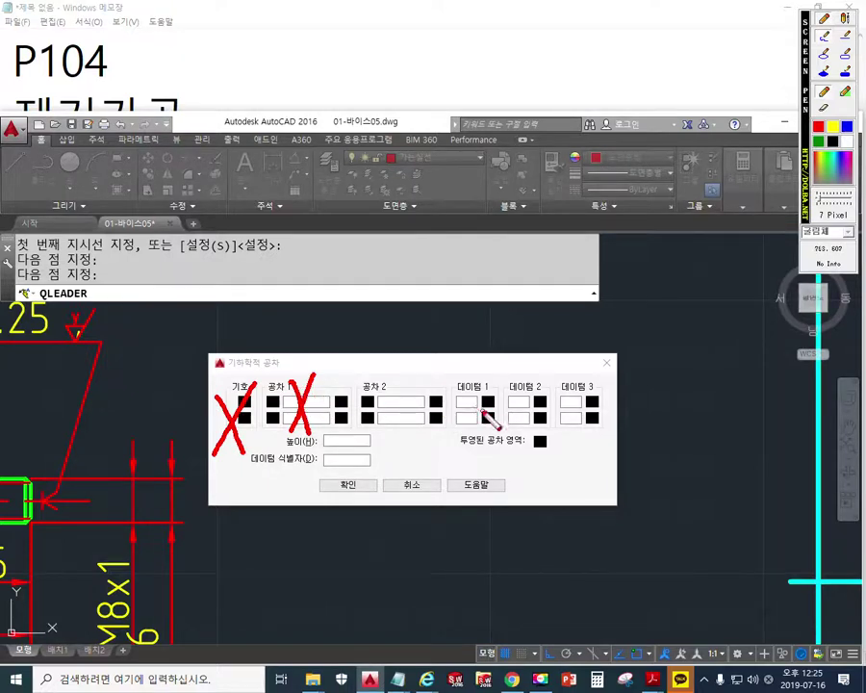
pyautogui.moveTo(483, 378)
pyautogui.mouseDown()
pyautogui.moveTo(472, 417)
pyautogui.moveTo(477, 407)
pyautogui.mouseUp()
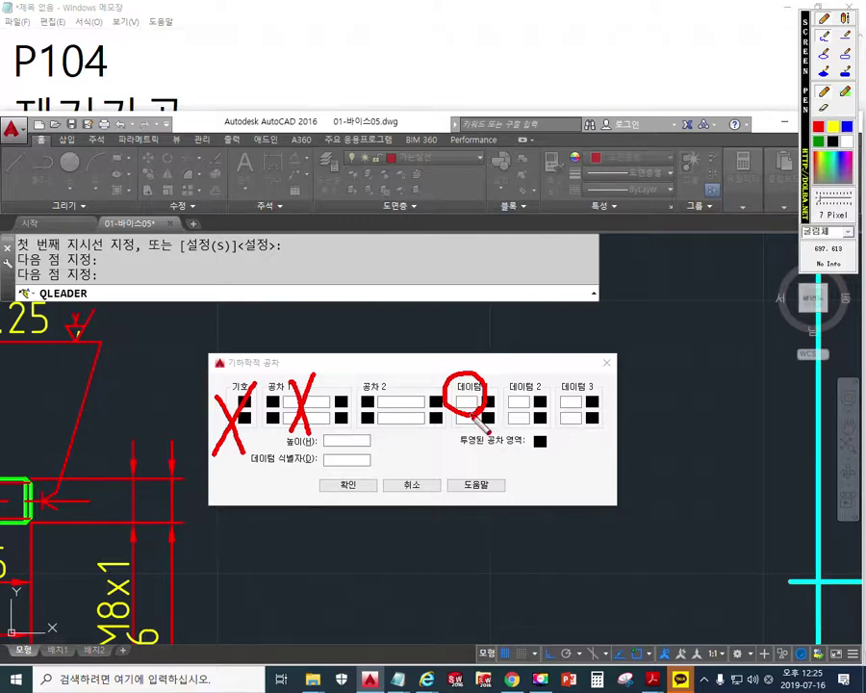
pyautogui.click(440, 440)
pyautogui.moveTo(454, 440)
pyautogui.mouseDown()
pyautogui.moveTo(461, 439)
pyautogui.moveTo(461, 457)
pyautogui.moveTo(432, 490)
pyautogui.mouseUp()
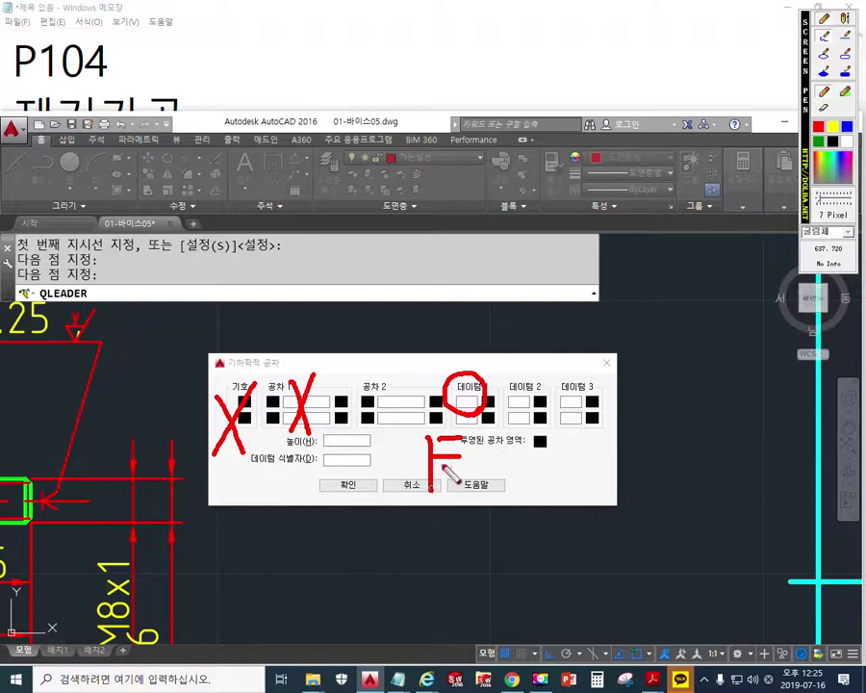
pyautogui.press('Escape')
# - Enter F as 데이텀 1 (datum 1) and finish the bent datum symbol
pyautogui.click(466, 402)
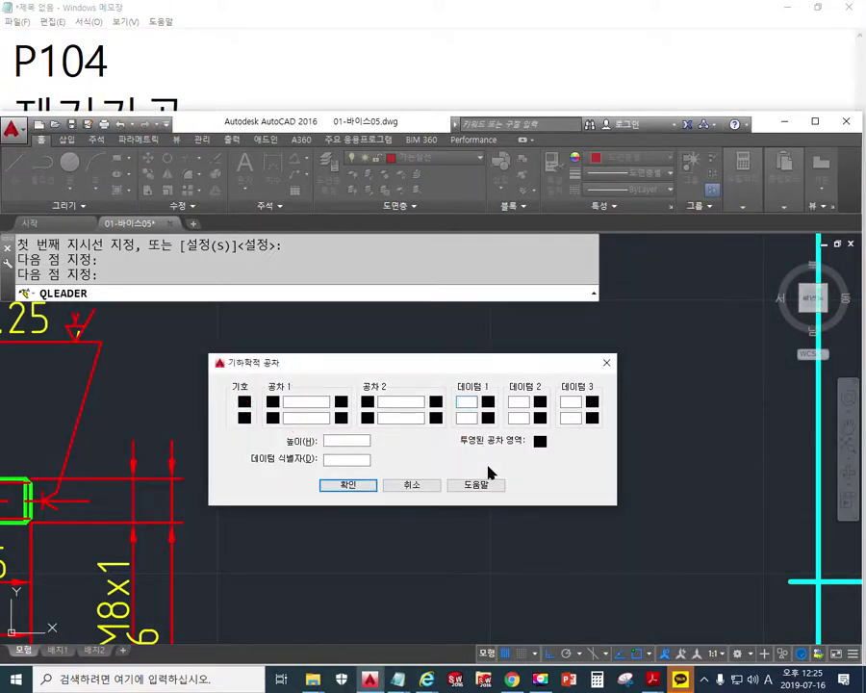
pyautogui.write('A')
pyautogui.click(349, 488)
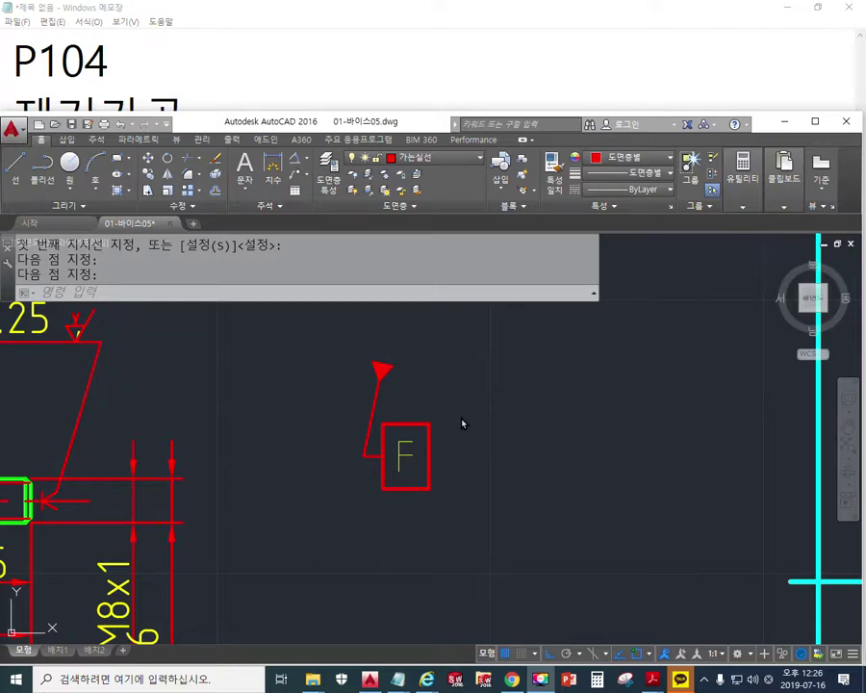
# - Create a second QLEADER datum symbol with a horizontal leader about 17.5 mm long and F as 데이텀 1
pyautogui.scroll(2, 429, 428)
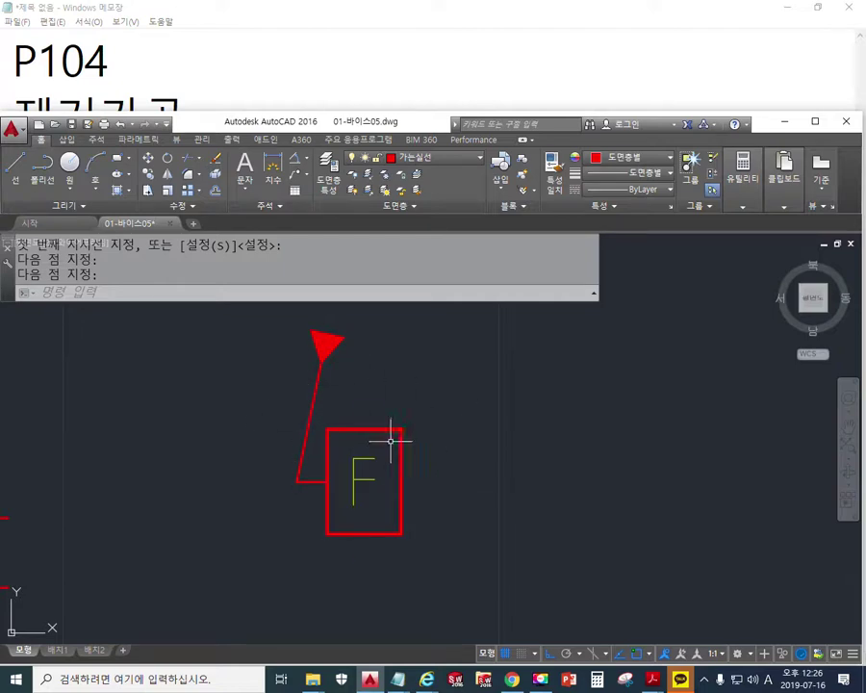
pyautogui.moveTo(464, 429); pyautogui.dragTo(362, 459, button='middle')
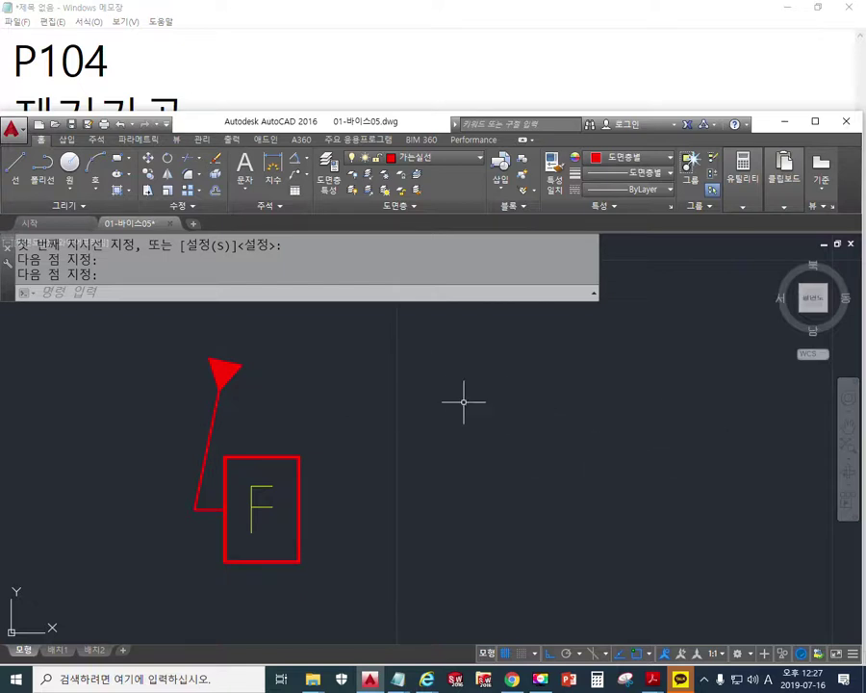
pyautogui.moveTo(435, 456); pyautogui.dragTo(346, 460, button='middle')
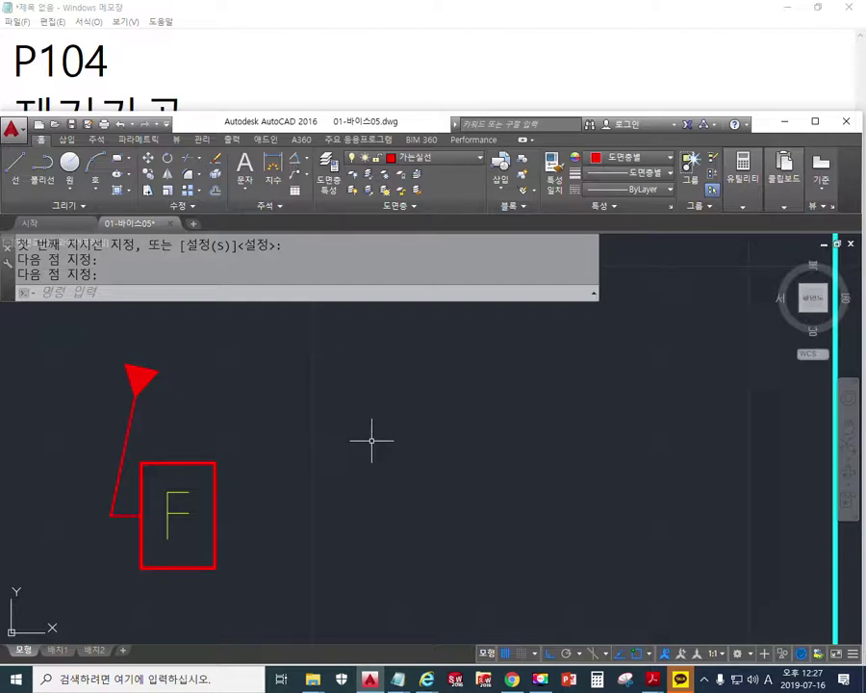
pyautogui.press('Return')
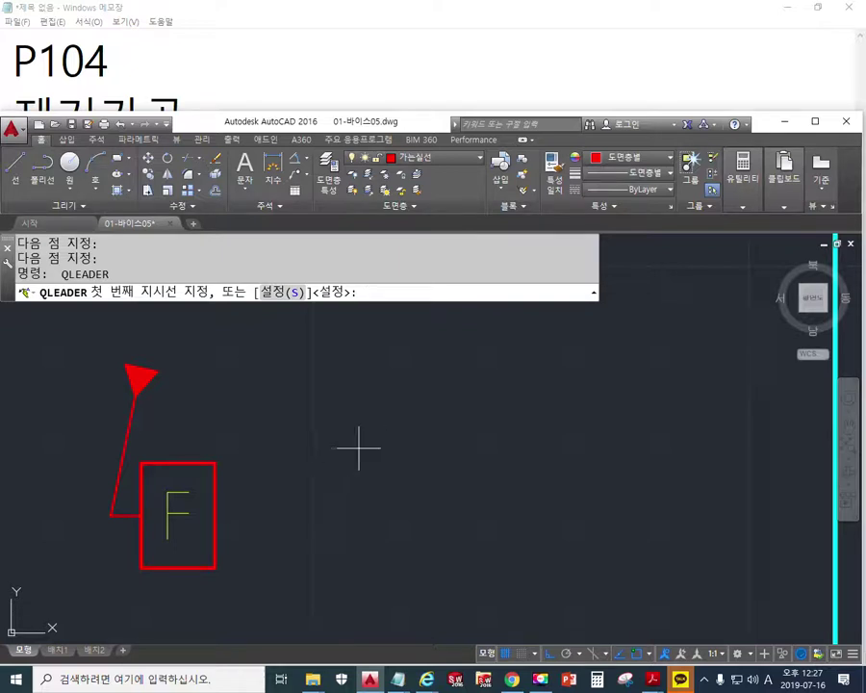
pyautogui.click(351, 443)
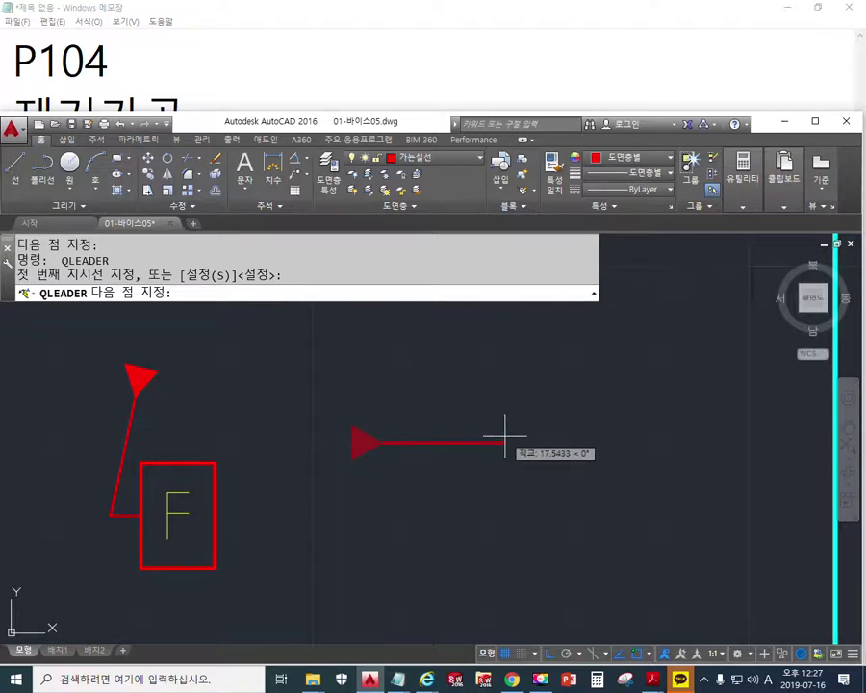
pyautogui.click(506, 435)
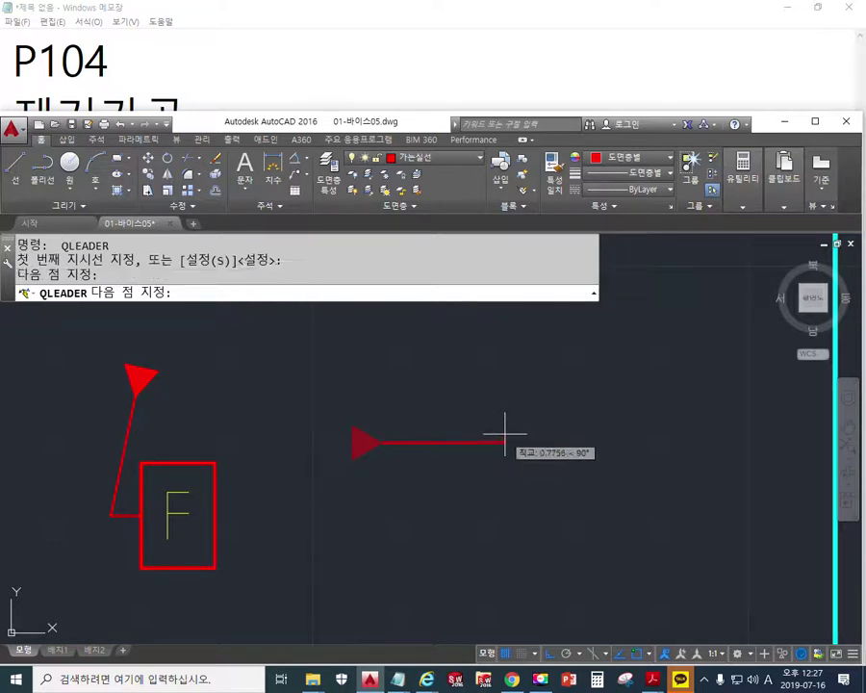
pyautogui.click(481, 354)
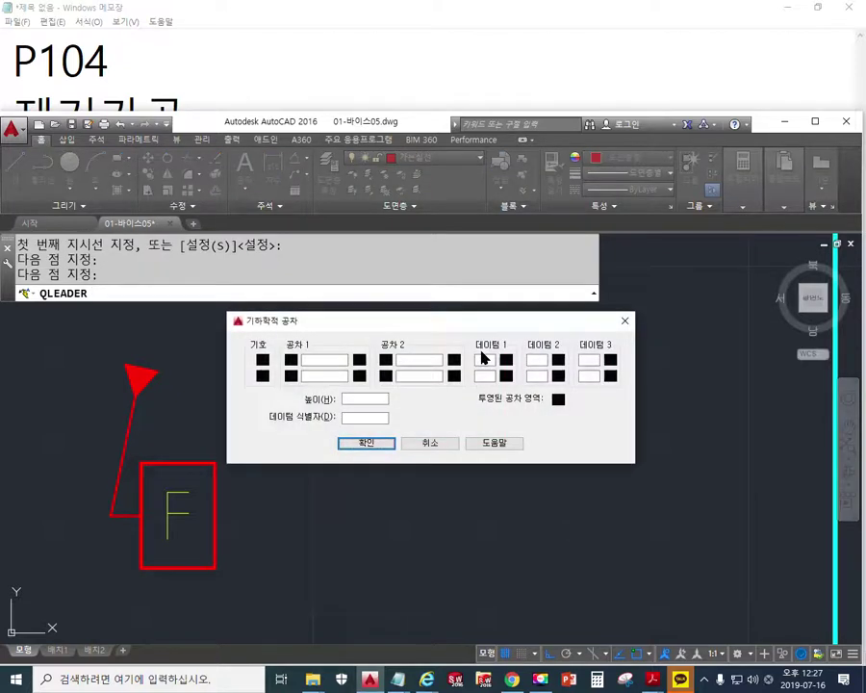
pyautogui.click(485, 357)
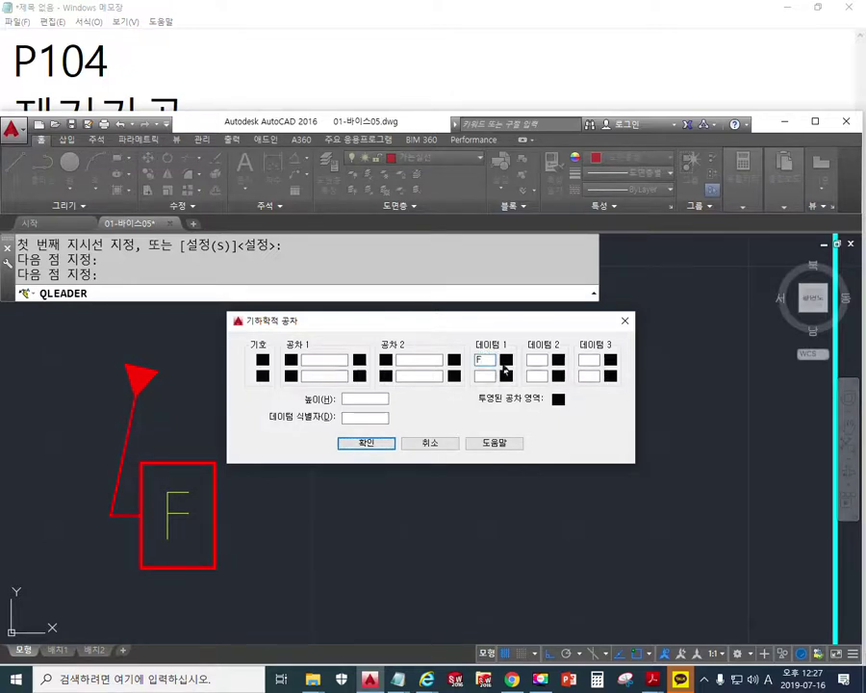
pyautogui.click(377, 442)
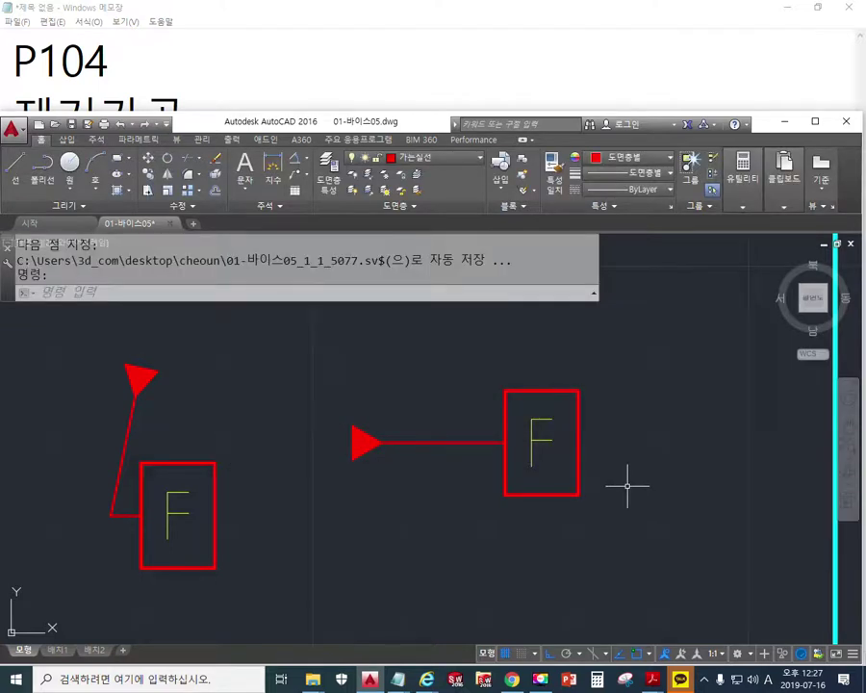
# - Circle the horizontal datum symbol in white, sketch an arrow to an oval below it, and clear the annotations
pyautogui.moveTo(372, 487); pyautogui.dragTo(354, 464, button='middle')
pyautogui.moveTo(428, 450); pyautogui.dragTo(272, 452, button='middle')
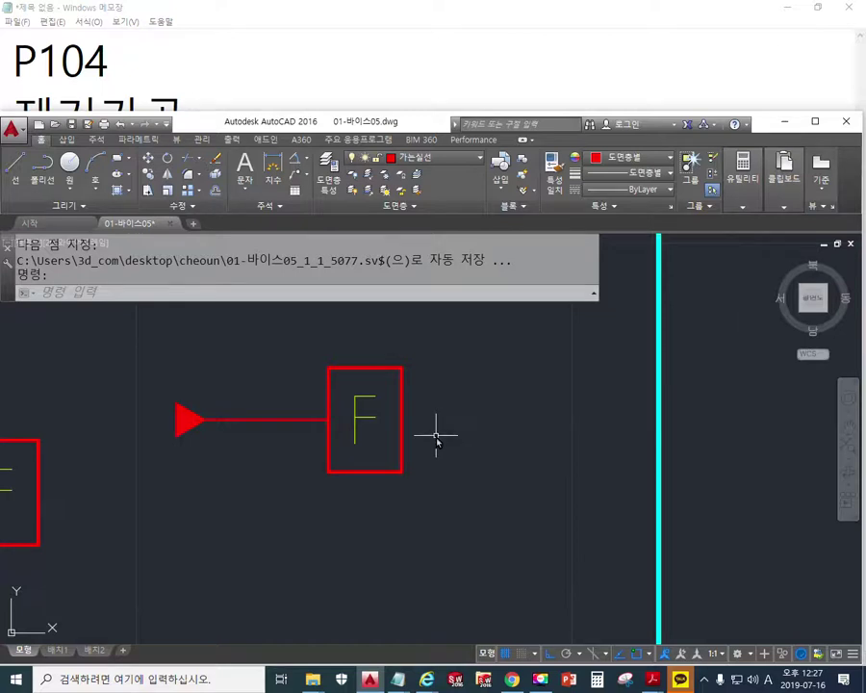
pyautogui.press('F12')
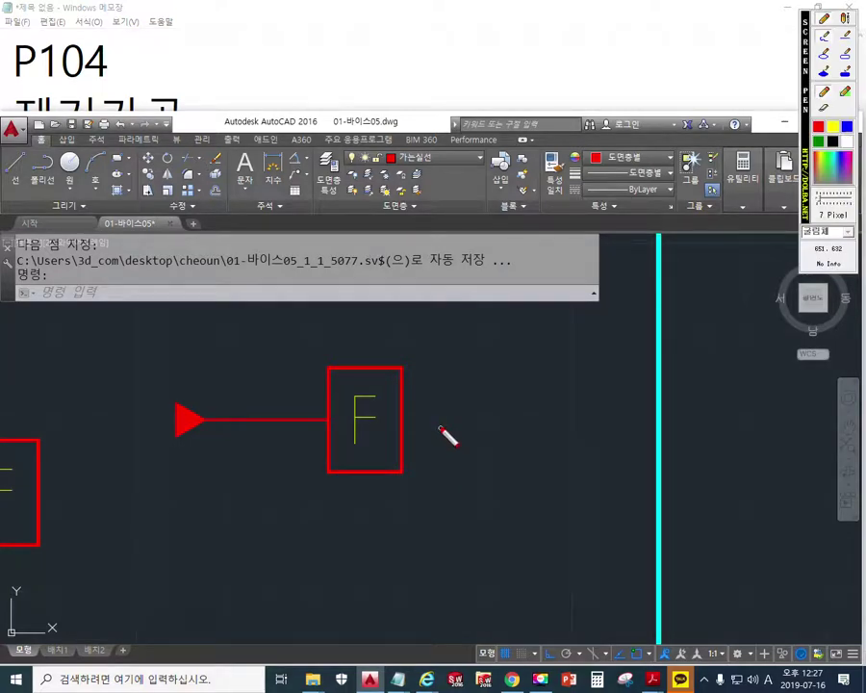
pyautogui.click(847, 141)
pyautogui.moveTo(398, 462)
pyautogui.mouseDown()
pyautogui.moveTo(199, 387)
pyautogui.moveTo(424, 464)
pyautogui.moveTo(399, 568)
pyautogui.moveTo(388, 575)
pyautogui.moveTo(421, 590)
pyautogui.mouseUp()
pyautogui.moveTo(365, 616)
pyautogui.mouseDown()
pyautogui.moveTo(356, 541)
pyautogui.moveTo(313, 613)
pyautogui.mouseUp()
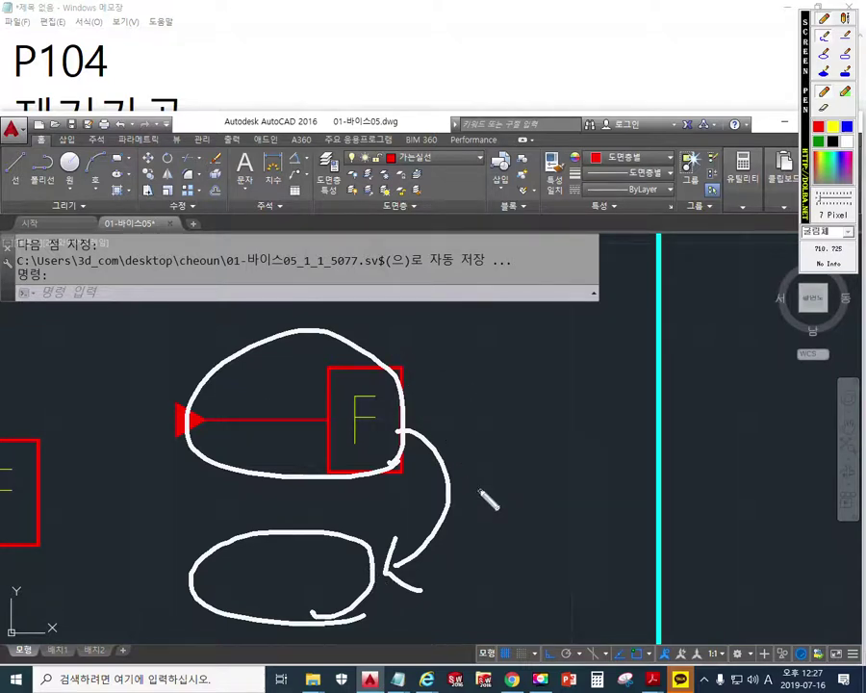
pyautogui.press('Escape')
# - Copy the horizontal datum symbol with its leader and F box straight down below the original
pyautogui.write('co')
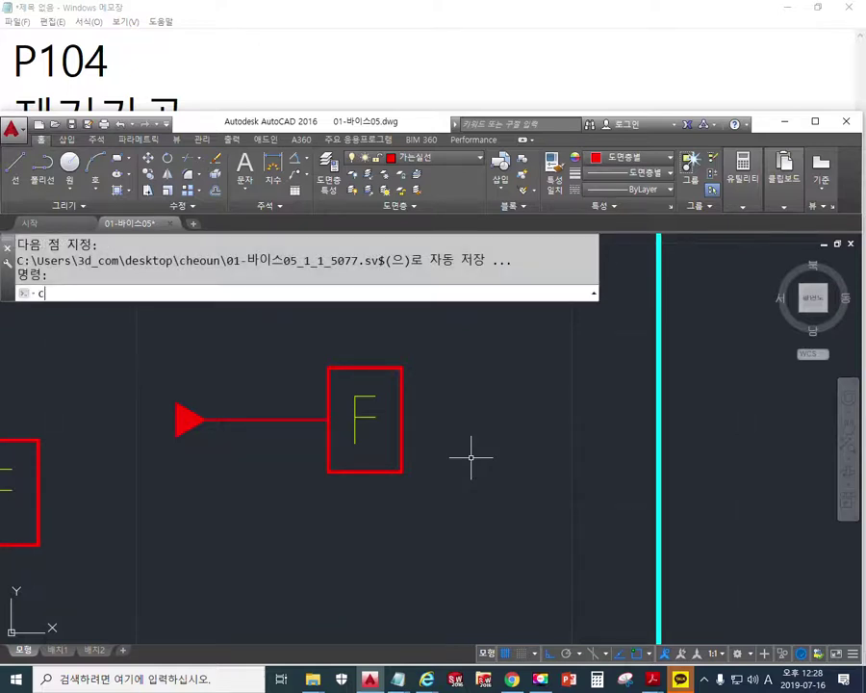
pyautogui.press('Return')
pyautogui.click(456, 481)
pyautogui.click(165, 337)
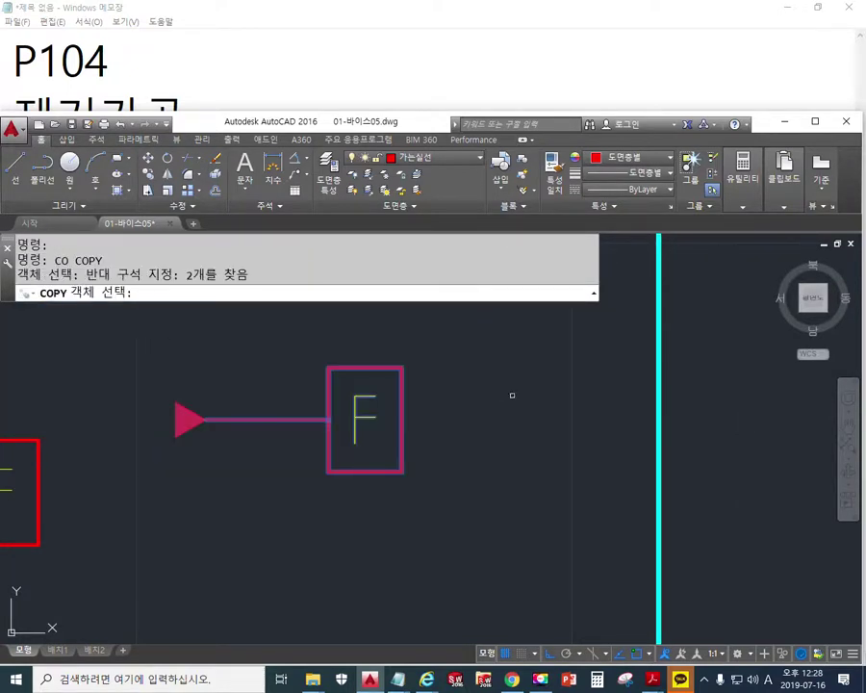
pyautogui.press('Return')
pyautogui.click(520, 376)
pyautogui.moveTo(526, 627); pyautogui.dragTo(525, 564, button='middle')
pyautogui.click(525, 520)
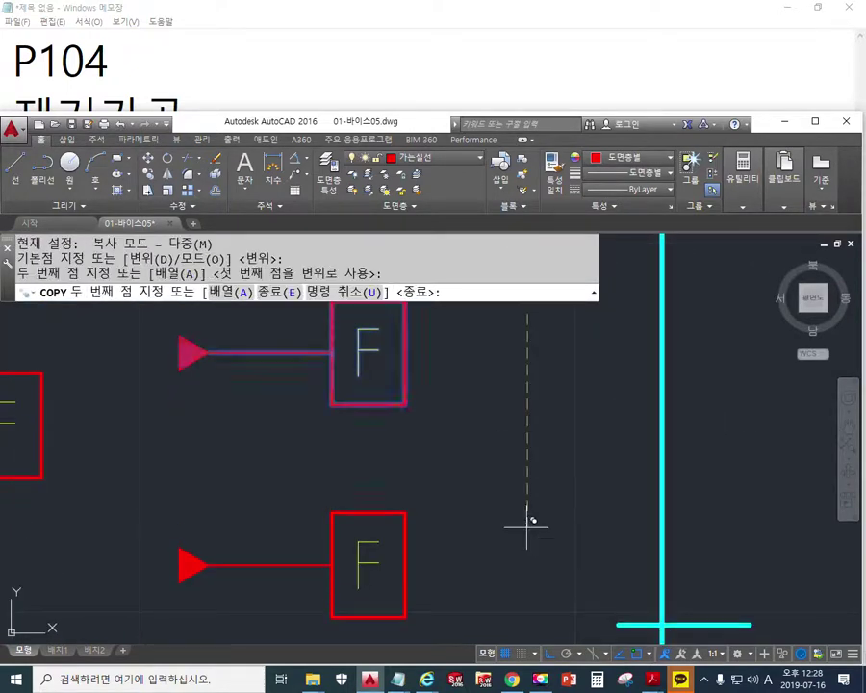
pyautogui.press('Return')
# - Handwrite X with an Enter arrow beside the lower datum symbol, cross its leader, outline its F box, and clear the annotations
pyautogui.moveTo(464, 393)
pyautogui.mouseDown(button='middle')
pyautogui.moveTo(425, 435)
pyautogui.moveTo(457, 426)
pyautogui.mouseUp(button='middle')
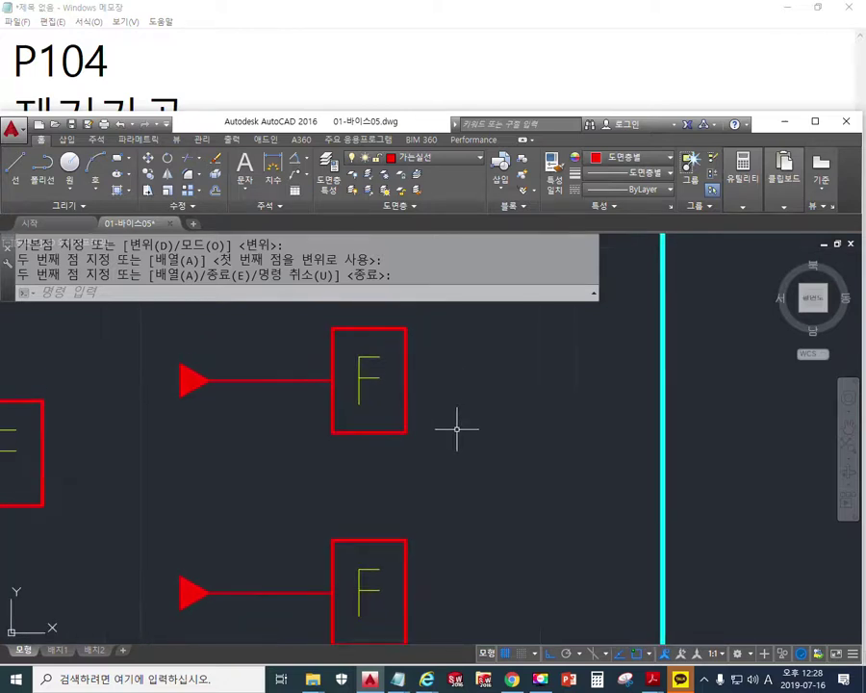
pyautogui.scroll(-3, 456, 425)
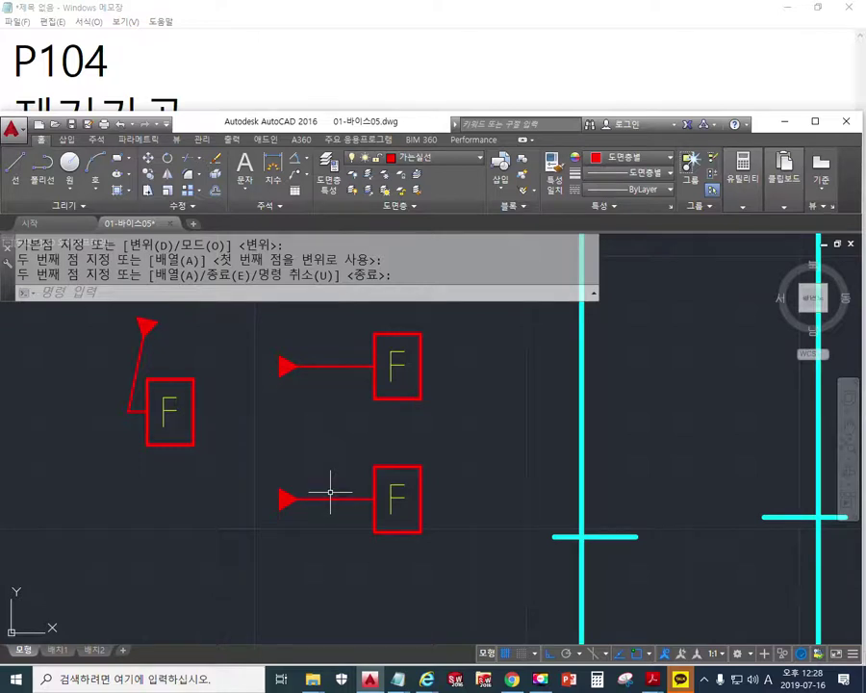
pyautogui.press('F12')
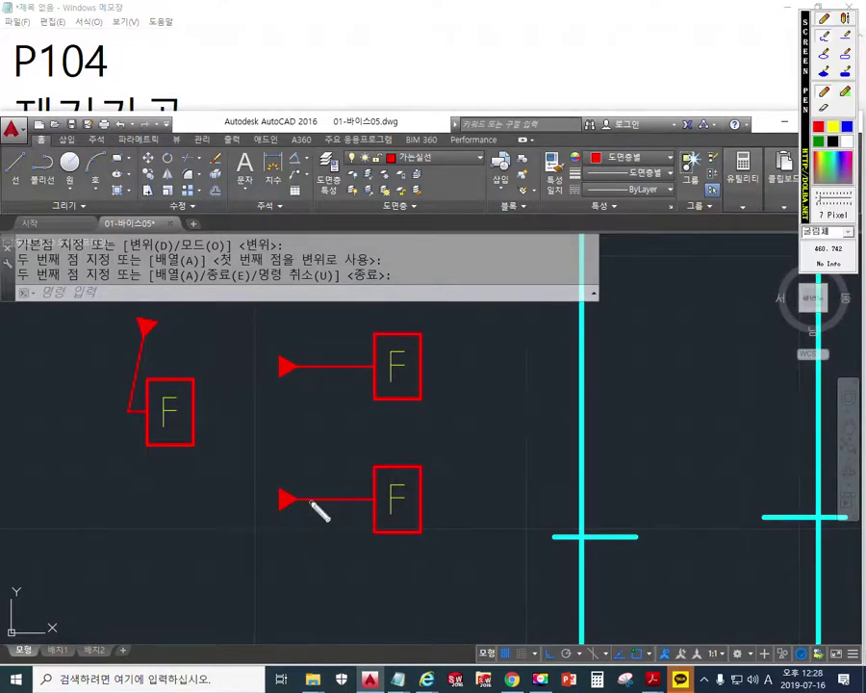
pyautogui.moveTo(237, 466)
pyautogui.mouseDown()
pyautogui.moveTo(200, 508)
pyautogui.moveTo(243, 511)
pyautogui.moveTo(229, 505)
pyautogui.mouseUp()
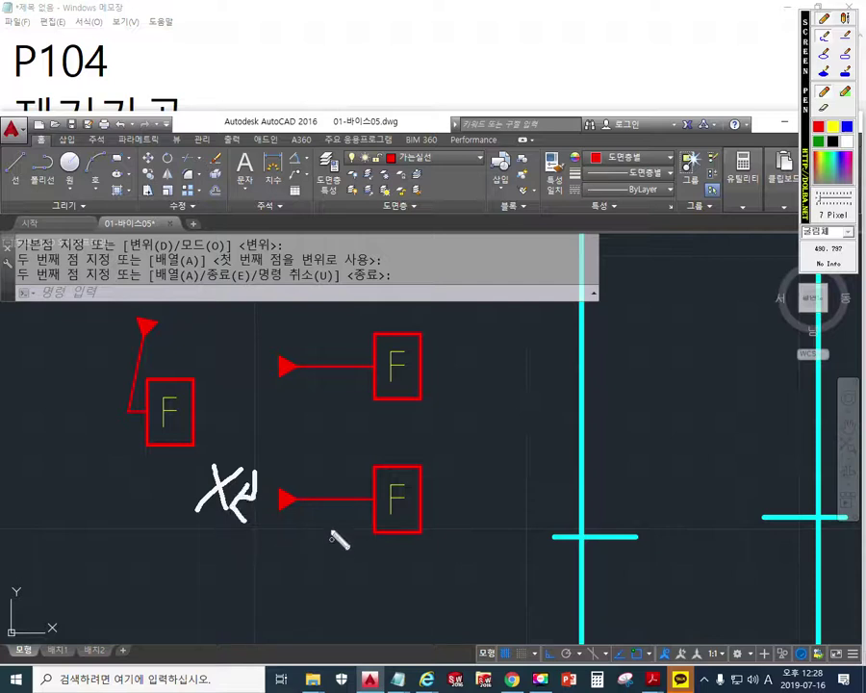
pyautogui.moveTo(316, 480)
pyautogui.mouseDown()
pyautogui.moveTo(335, 526)
pyautogui.moveTo(315, 528)
pyautogui.mouseUp()
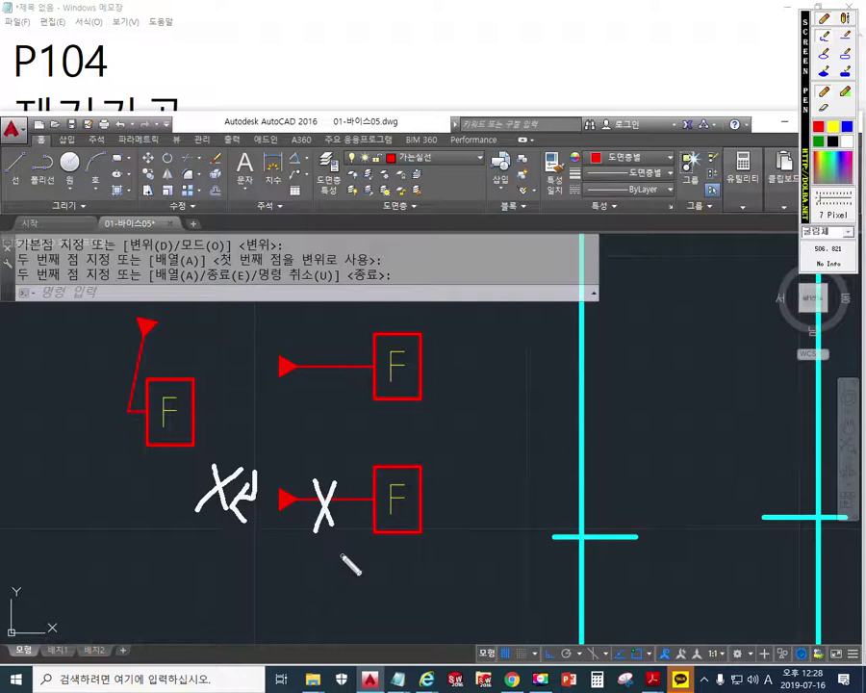
pyautogui.moveTo(426, 464)
pyautogui.mouseDown()
pyautogui.moveTo(383, 462)
pyautogui.moveTo(379, 536)
pyautogui.moveTo(431, 461)
pyautogui.mouseUp()
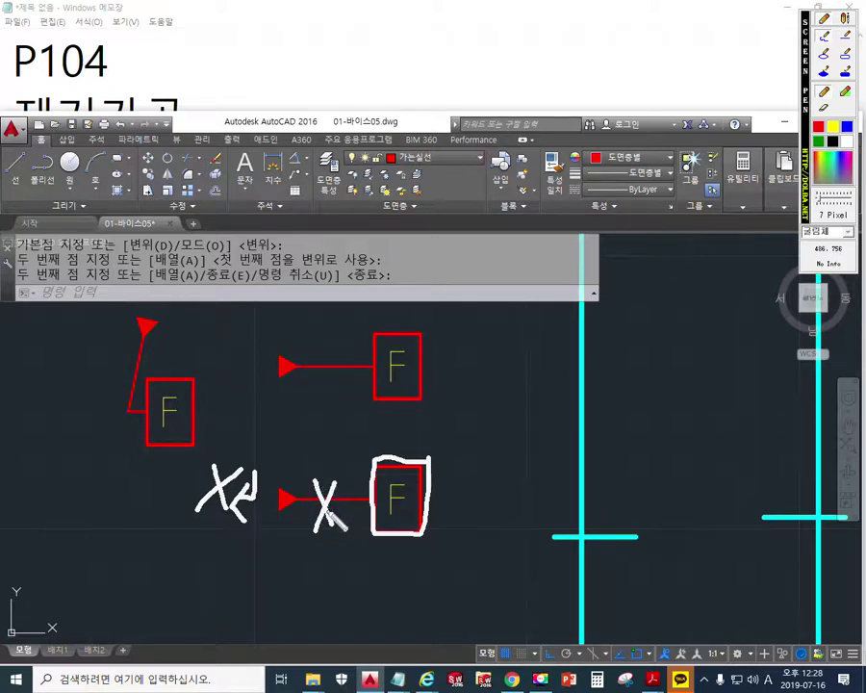
pyautogui.press('Escape')
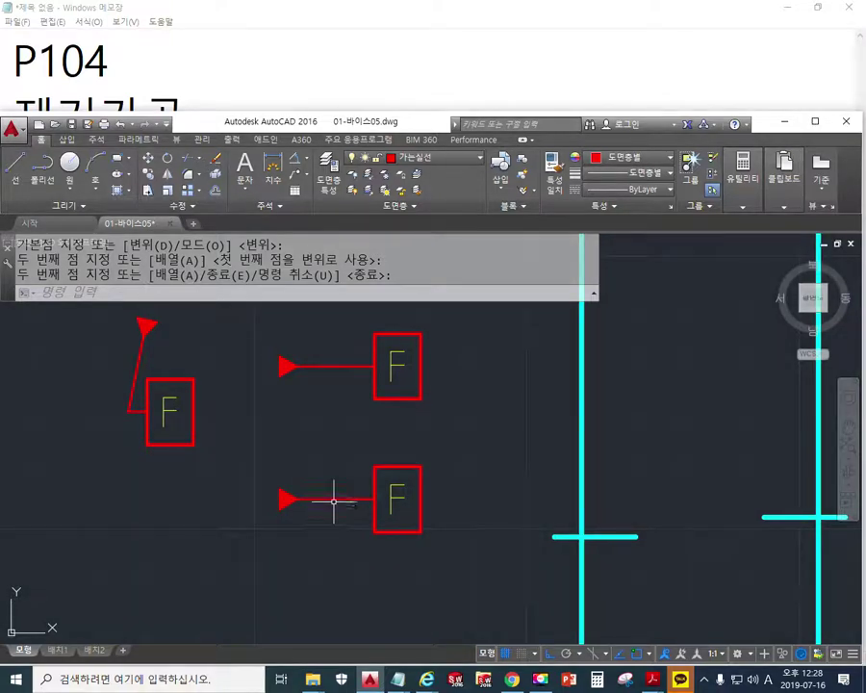
# - Explode the lower datum symbol's leader into a separate line and filled triangle
pyautogui.write('x')
pyautogui.press('Return')
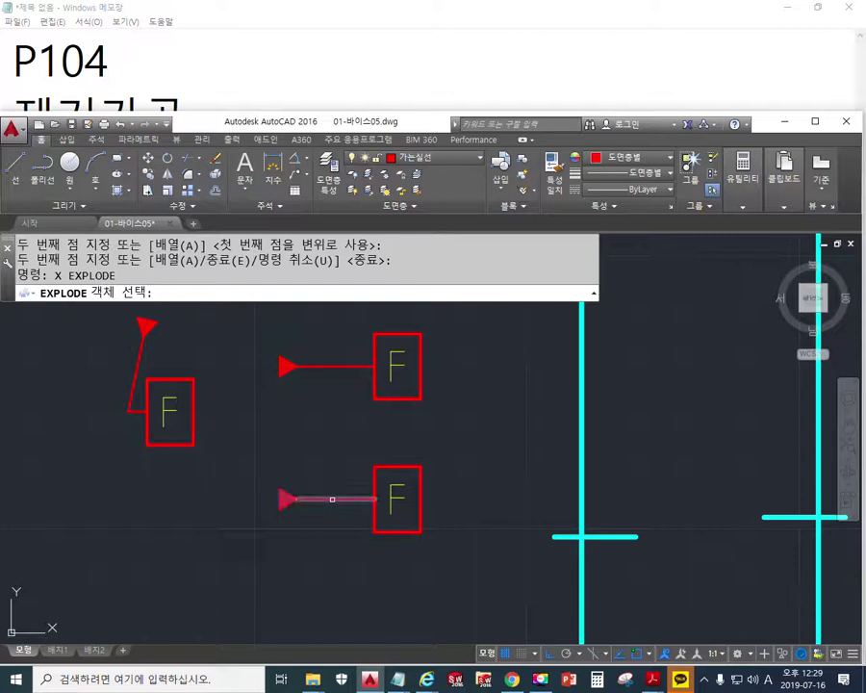
pyautogui.click(333, 499)
pyautogui.press('Return')
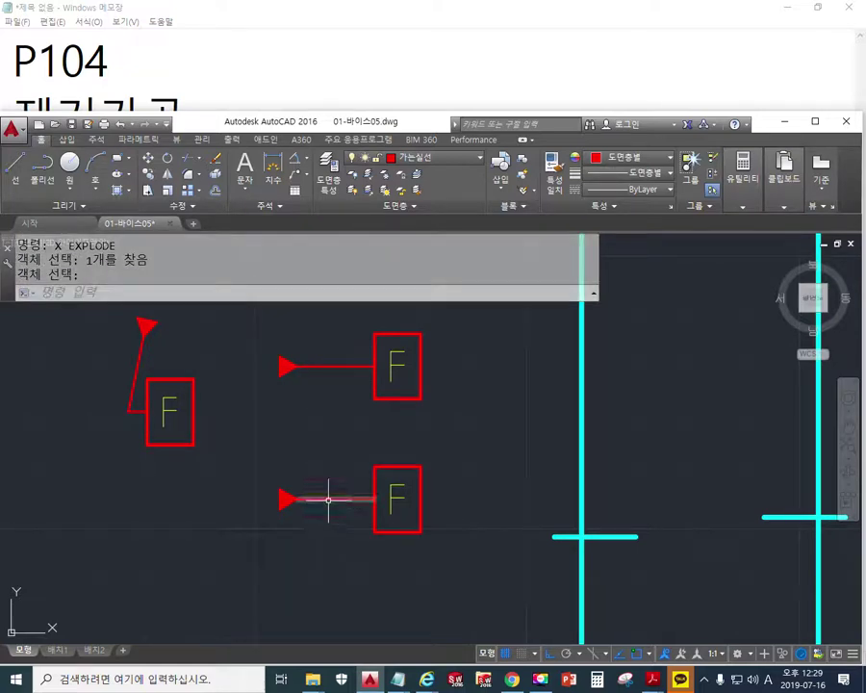
pyautogui.press('Return')
# - Try stretching the exploded leader line's triangle end downward away from the triangle, and undo the stretch
pyautogui.click(327, 498)
pyautogui.click(298, 498)
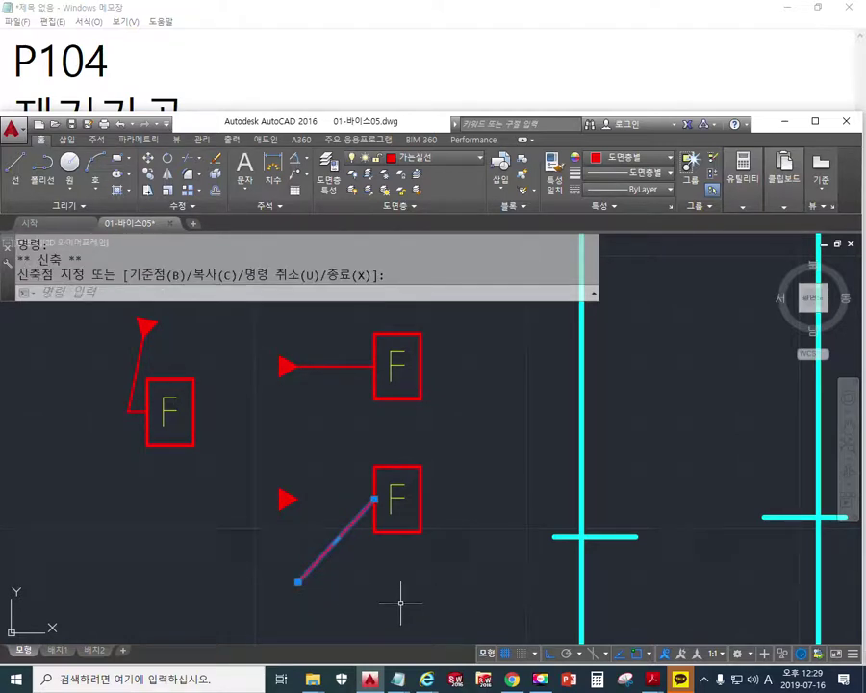
pyautogui.press('Escape')
pyautogui.hotkey('ctrl', 'z')
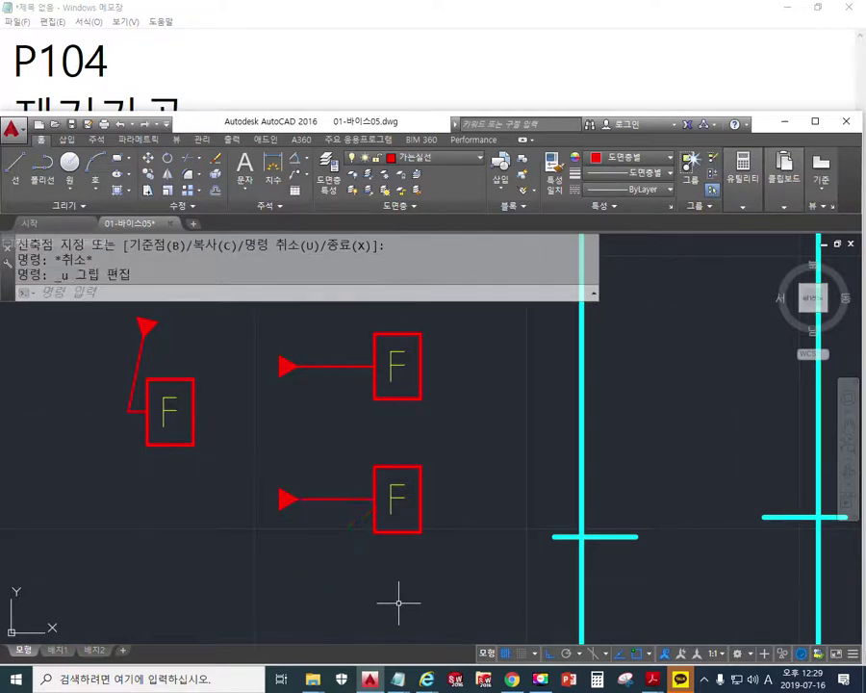
# - Move the whole lower datum symbol, including its triangle, leader line and F box, straight down
pyautogui.moveTo(425, 564)
pyautogui.mouseDown(button='middle')
pyautogui.moveTo(345, 557)
pyautogui.moveTo(300, 492)
pyautogui.mouseUp(button='middle')
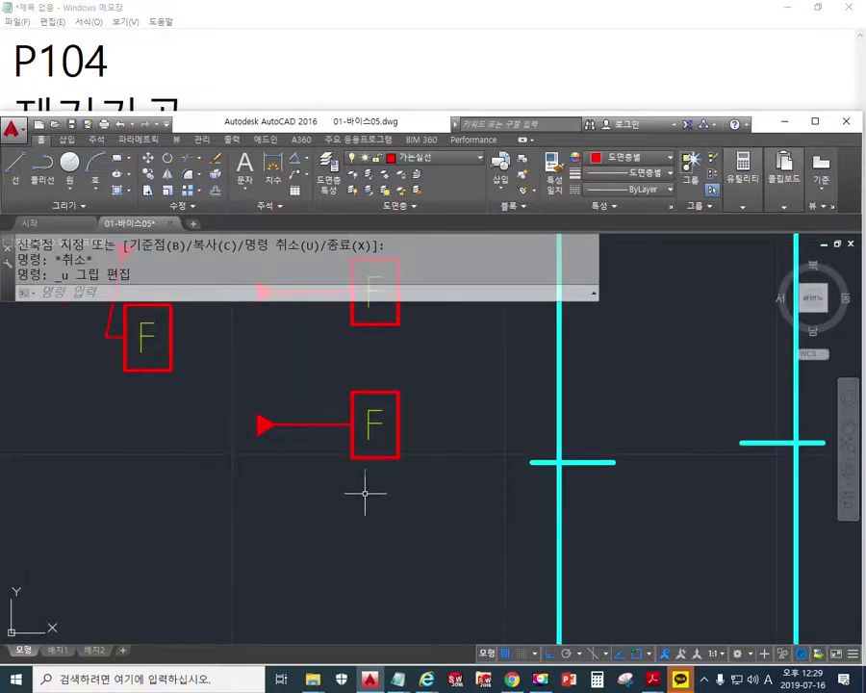
pyautogui.write('m')
pyautogui.press('Return')
pyautogui.click(444, 499)
pyautogui.click(231, 359)
pyautogui.press('Return')
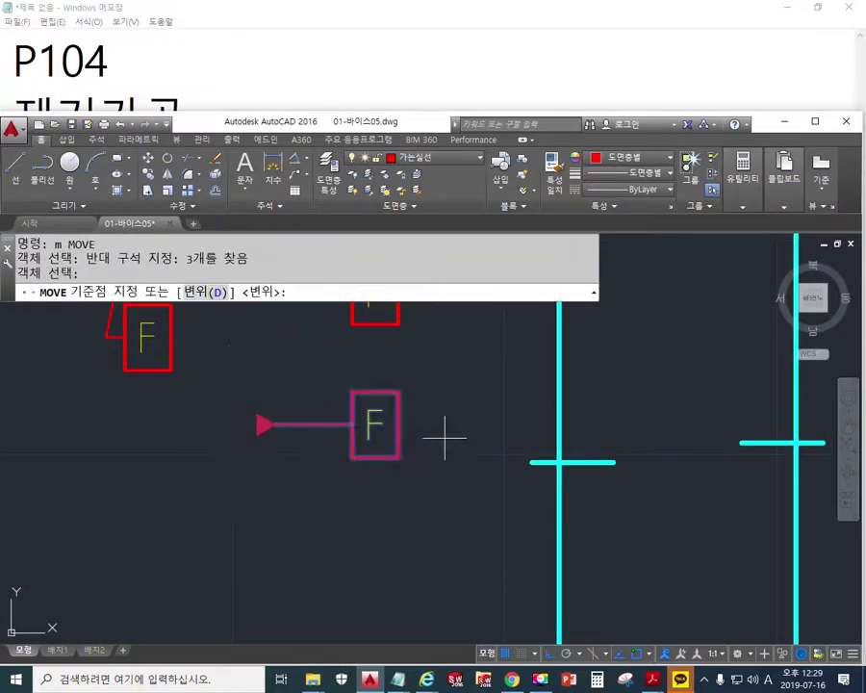
pyautogui.click(445, 439)
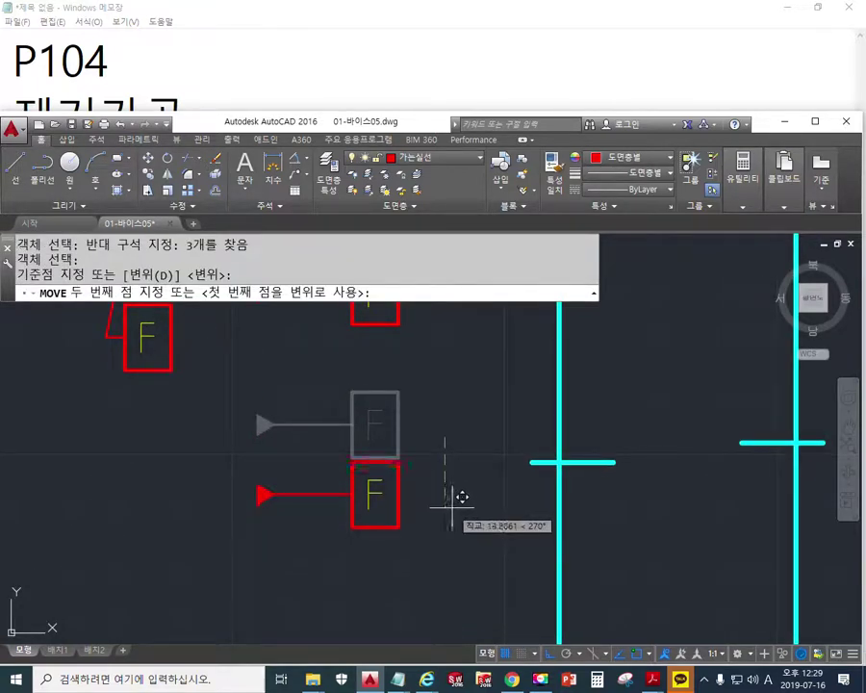
pyautogui.click(457, 505)
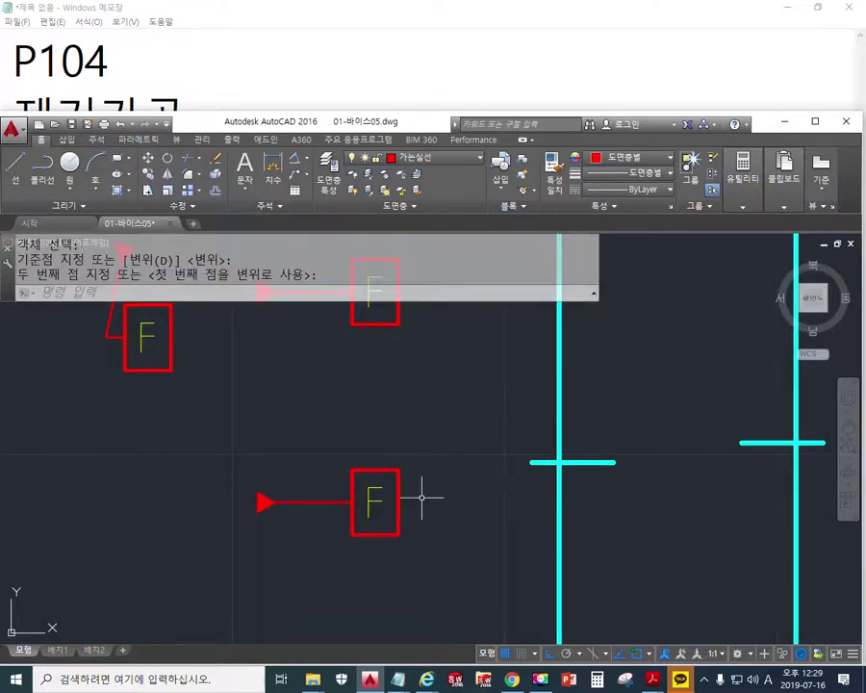
# - Handwrite Ro with an Enter arrow and 기 beside the lower datum symbol, and point an arrow at its circled leader end on the F box
pyautogui.moveTo(406, 451); pyautogui.dragTo(394, 485, button='middle')
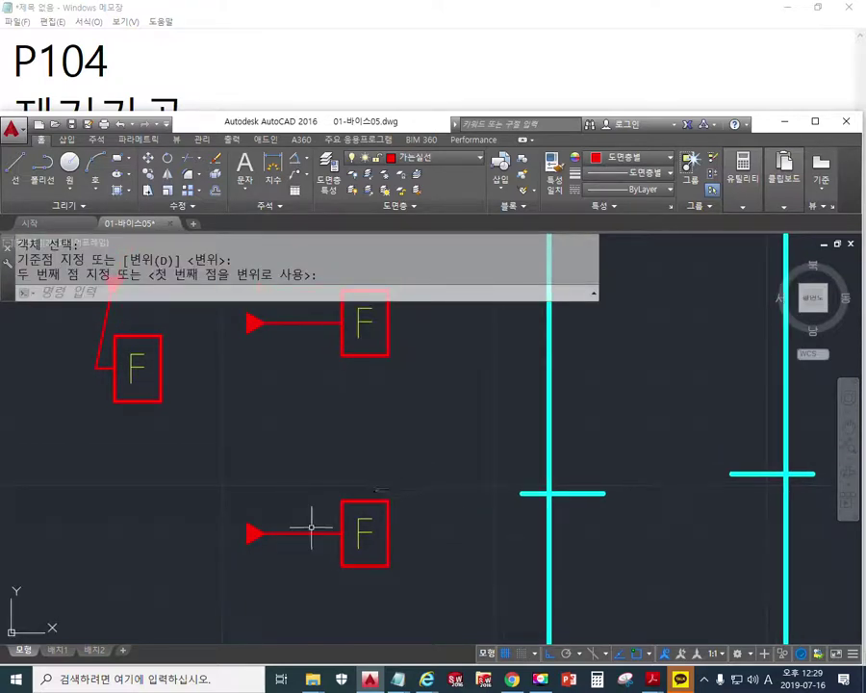
pyautogui.press('F12')
pyautogui.moveTo(143, 460)
pyautogui.mouseDown()
pyautogui.moveTo(145, 516)
pyautogui.moveTo(165, 517)
pyautogui.moveTo(179, 496)
pyautogui.mouseUp()
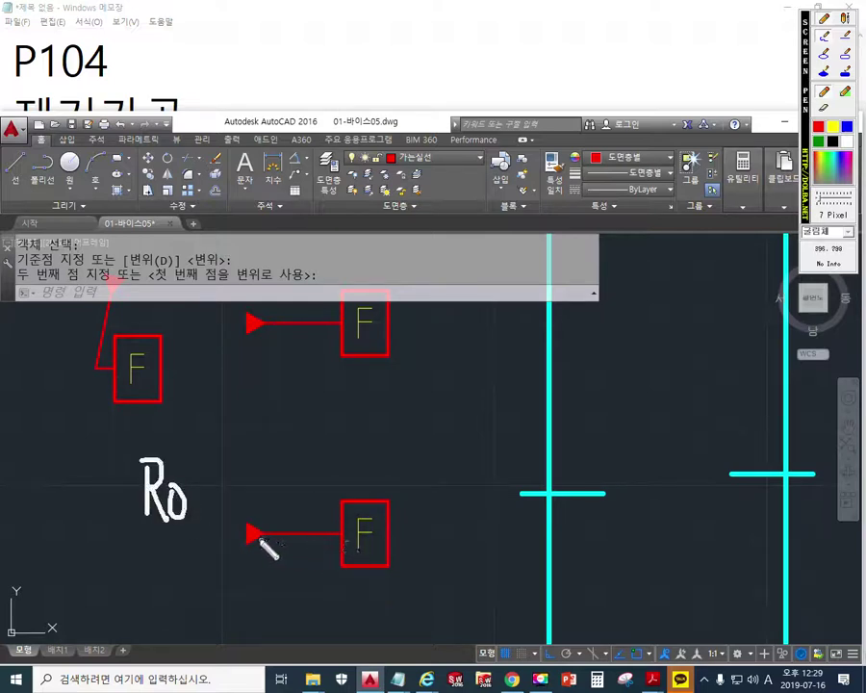
pyautogui.moveTo(202, 469)
pyautogui.mouseDown()
pyautogui.moveTo(204, 517)
pyautogui.moveTo(206, 494)
pyautogui.mouseUp()
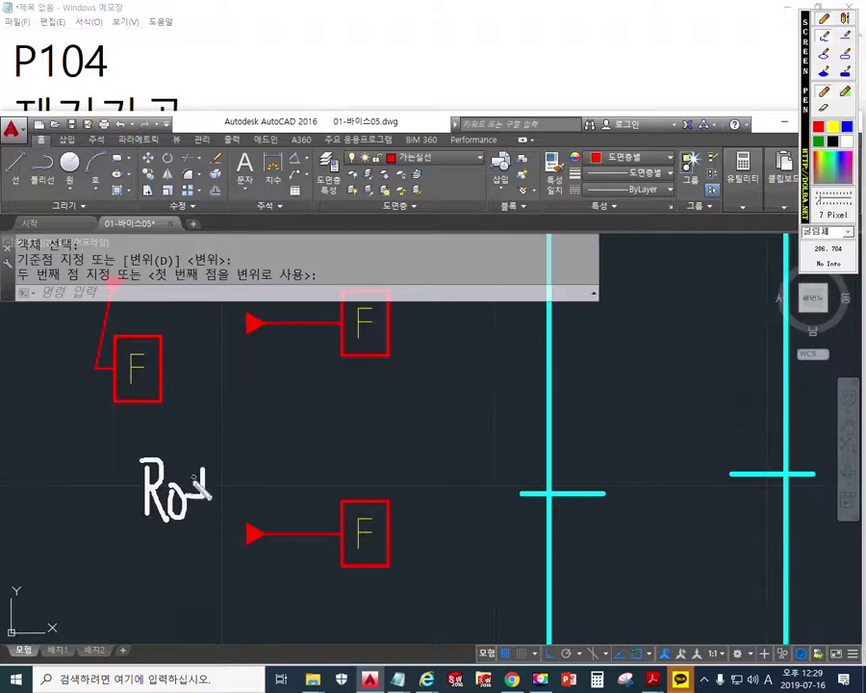
pyautogui.moveTo(161, 540)
pyautogui.mouseDown()
pyautogui.moveTo(165, 568)
pyautogui.moveTo(183, 577)
pyautogui.mouseUp()
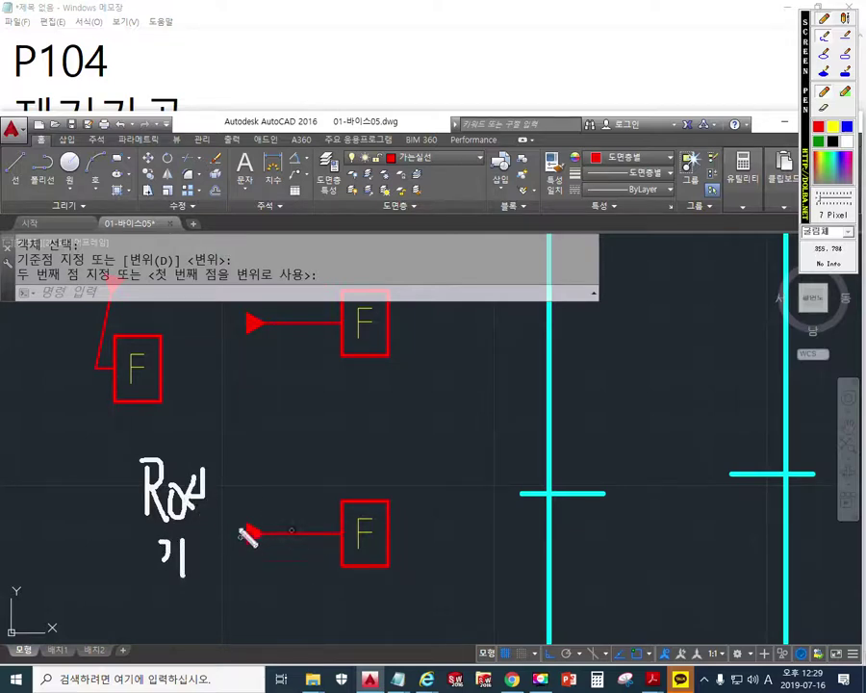
pyautogui.moveTo(338, 527); pyautogui.dragTo(336, 528)
pyautogui.click(205, 571)
pyautogui.moveTo(217, 584)
pyautogui.mouseDown()
pyautogui.moveTo(331, 558)
pyautogui.moveTo(334, 587)
pyautogui.mouseUp()
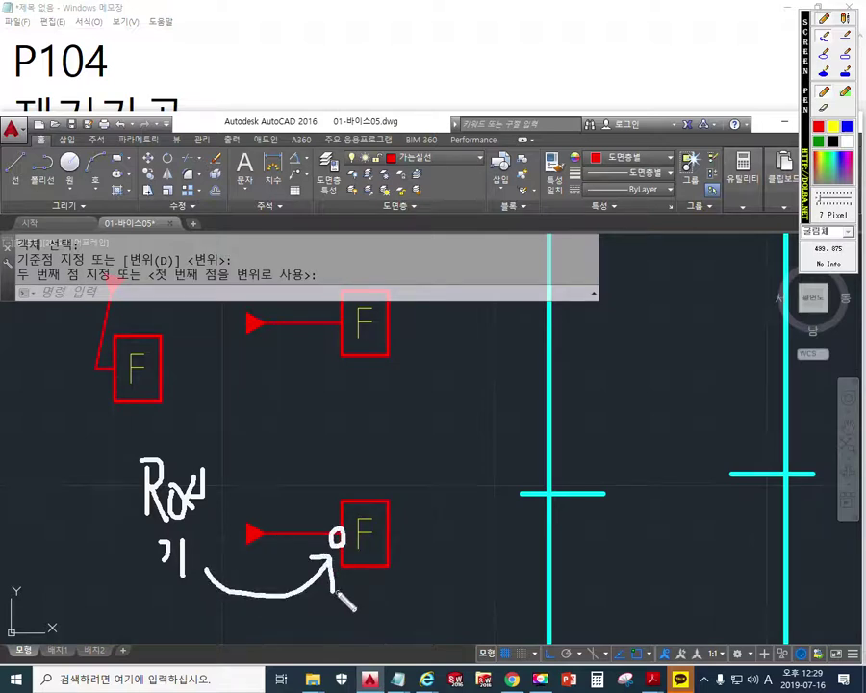
# - Handwrite 회 -90 below the notes, sketch a clockwise arc arrow above the leader, and clear the annotations
pyautogui.moveTo(154, 594)
pyautogui.mouseDown()
pyautogui.moveTo(165, 638)
pyautogui.moveTo(179, 643)
pyautogui.mouseUp()
pyautogui.moveTo(183, 591); pyautogui.dragTo(184, 667)
pyautogui.moveTo(272, 511)
pyautogui.mouseDown()
pyautogui.moveTo(294, 438)
pyautogui.moveTo(337, 421)
pyautogui.moveTo(333, 453)
pyautogui.mouseUp()
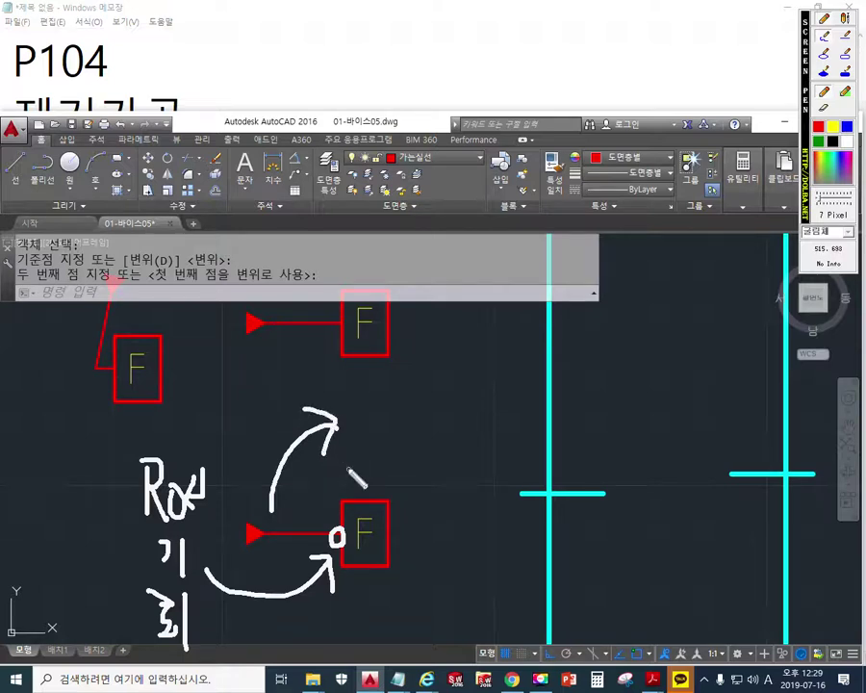
pyautogui.moveTo(211, 623)
pyautogui.mouseDown()
pyautogui.moveTo(241, 626)
pyautogui.moveTo(253, 647)
pyautogui.moveTo(276, 616)
pyautogui.mouseUp()
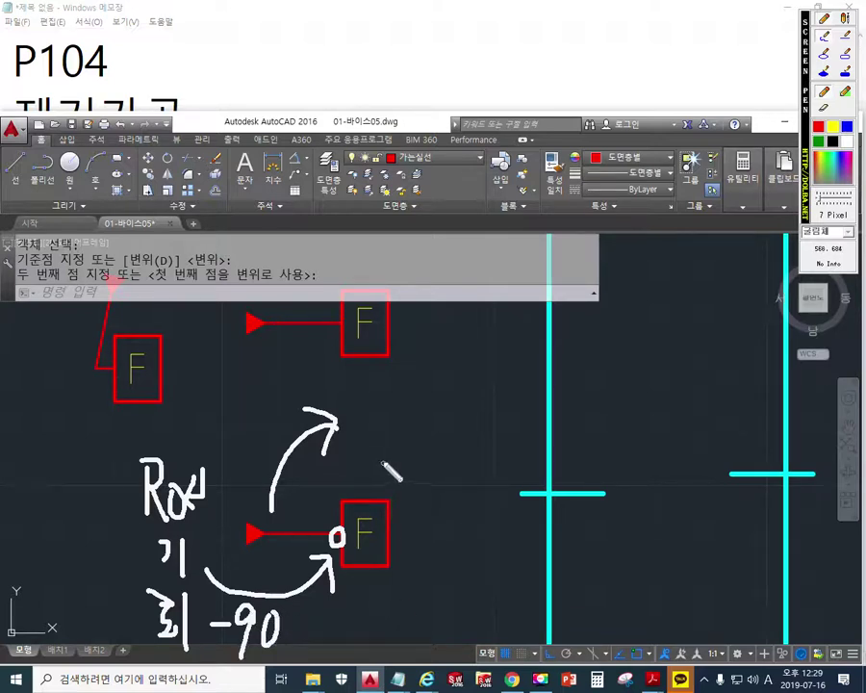
pyautogui.press('Escape')
# - Rotate the lower symbol's triangle and leader line by -90 degrees about the line's endpoint on the F box
pyautogui.write('r')
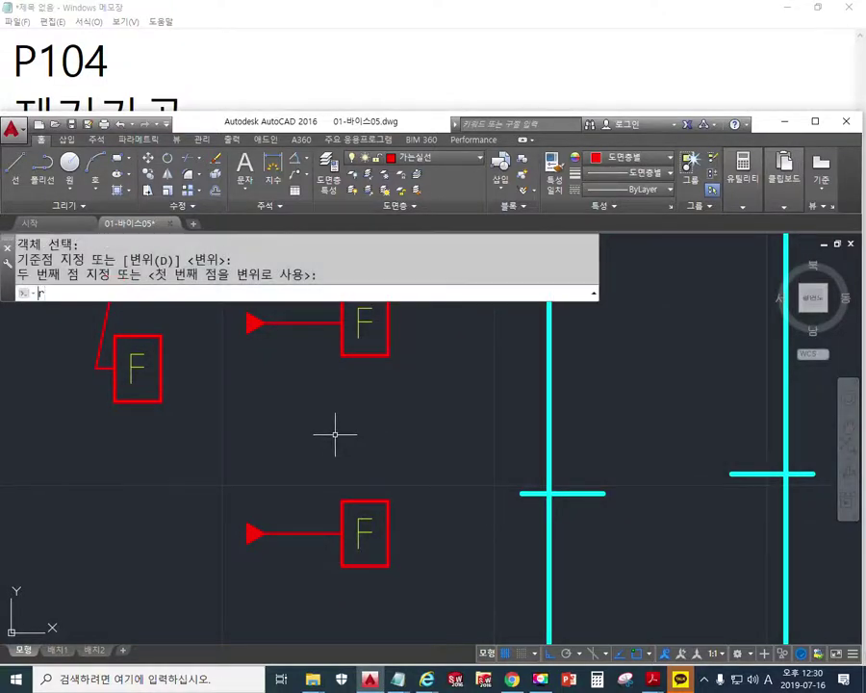
pyautogui.write('o')
pyautogui.press('Return')
pyautogui.click(317, 580)
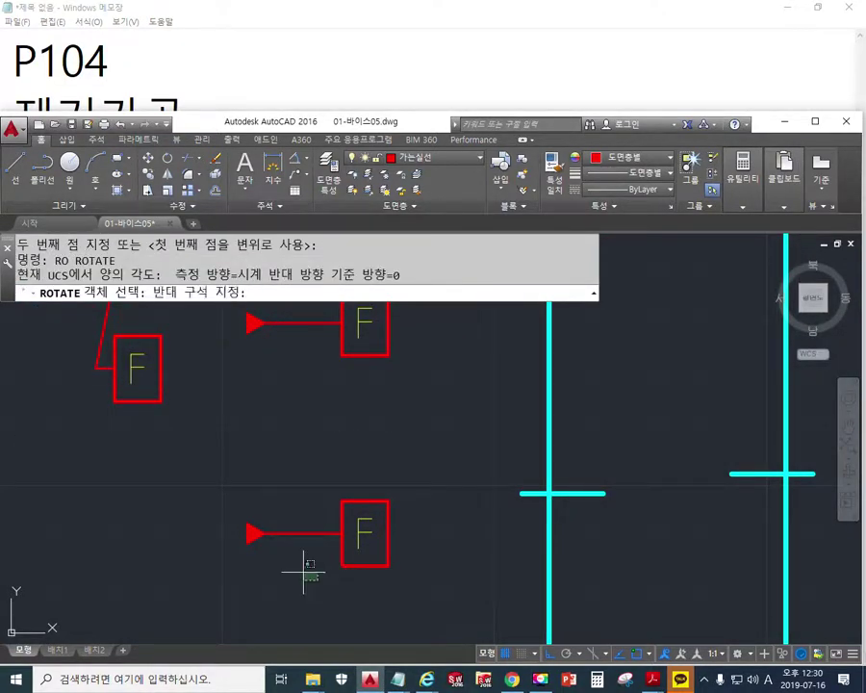
pyautogui.click(210, 471)
pyautogui.press('Return')
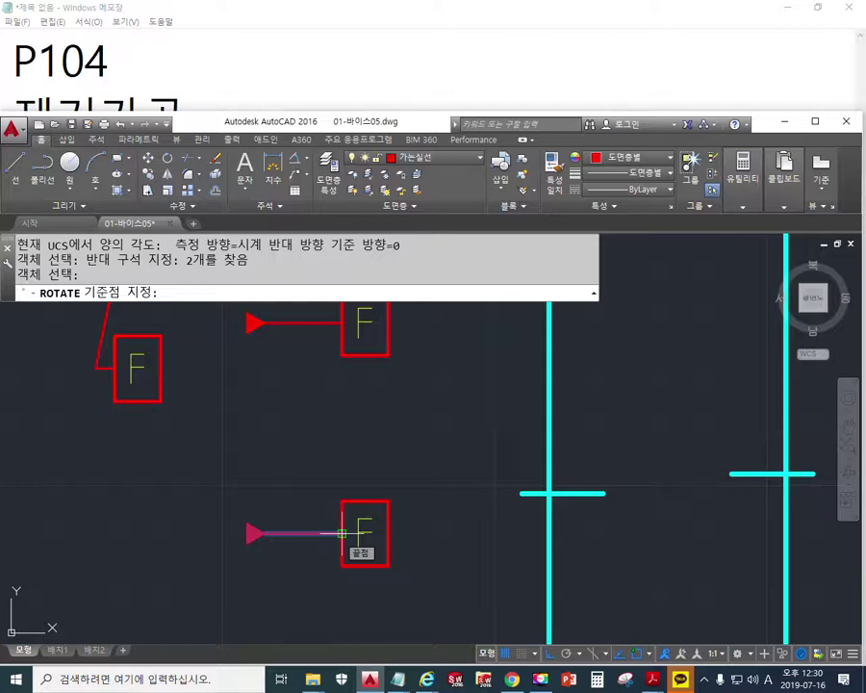
pyautogui.click(342, 532)
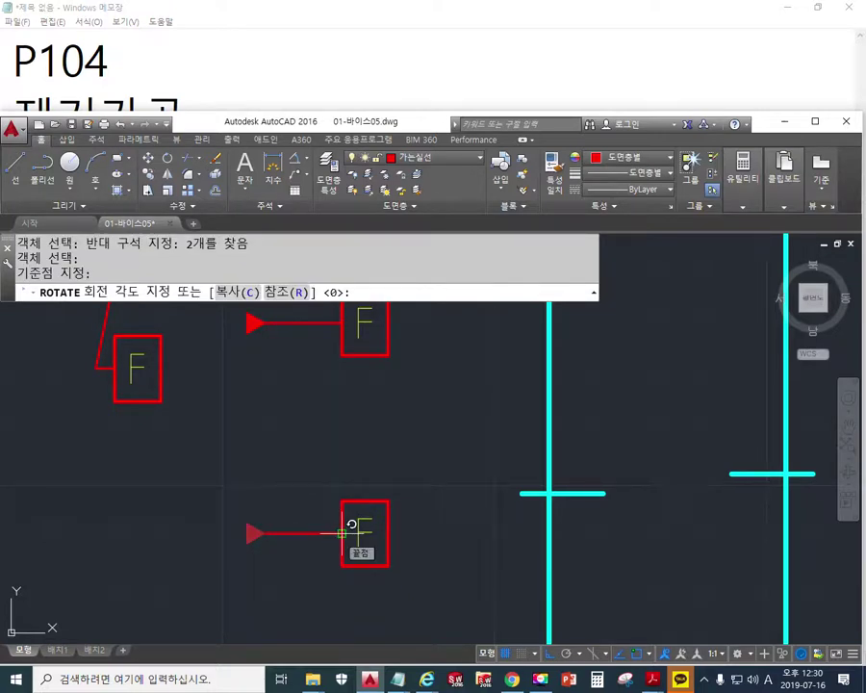
pyautogui.write('-')
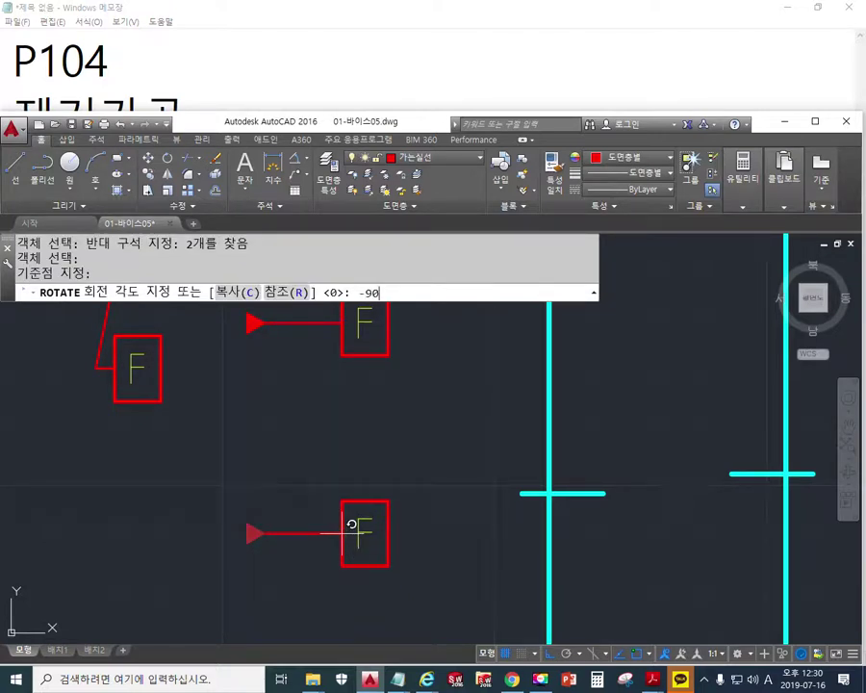
pyautogui.write('90')
pyautogui.press('Return')
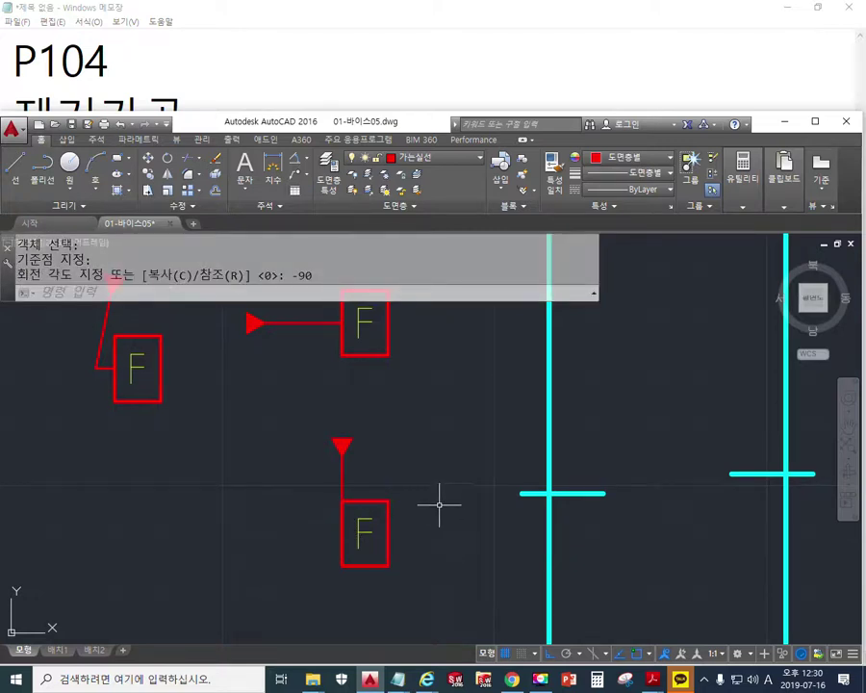
# - Trace the rotated triangle and leader, handwrite M with an Enter arrow and 기, and point an arrow at the circled lower leader end
pyautogui.press('F12')
pyautogui.moveTo(331, 438)
pyautogui.mouseDown()
pyautogui.moveTo(355, 446)
pyautogui.moveTo(333, 439)
pyautogui.moveTo(364, 559)
pyautogui.mouseUp()
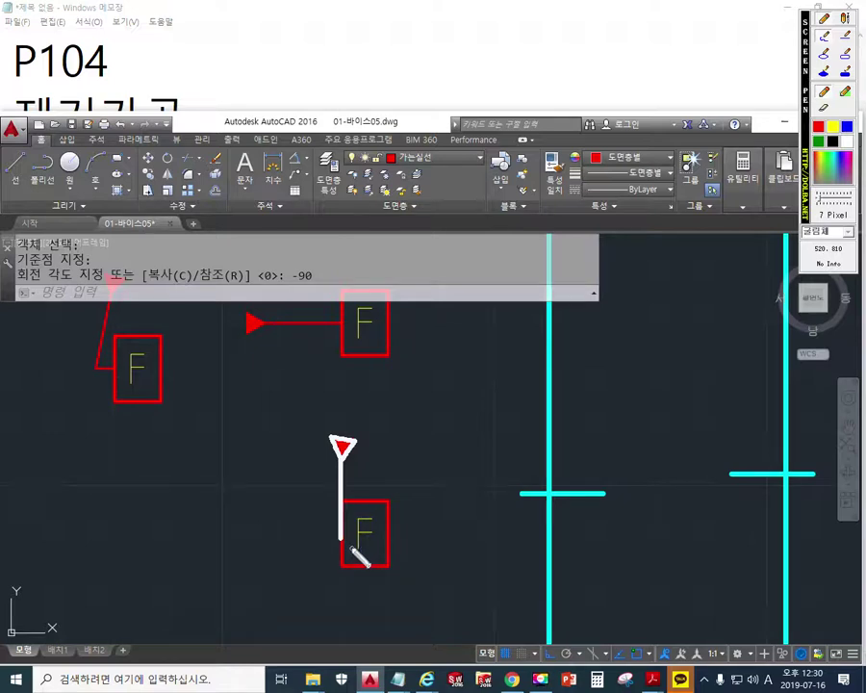
pyautogui.moveTo(209, 407); pyautogui.dragTo(212, 441)
pyautogui.moveTo(239, 446); pyautogui.dragTo(257, 446)
pyautogui.moveTo(279, 400)
pyautogui.mouseDown()
pyautogui.moveTo(277, 441)
pyautogui.moveTo(263, 450)
pyautogui.mouseUp()
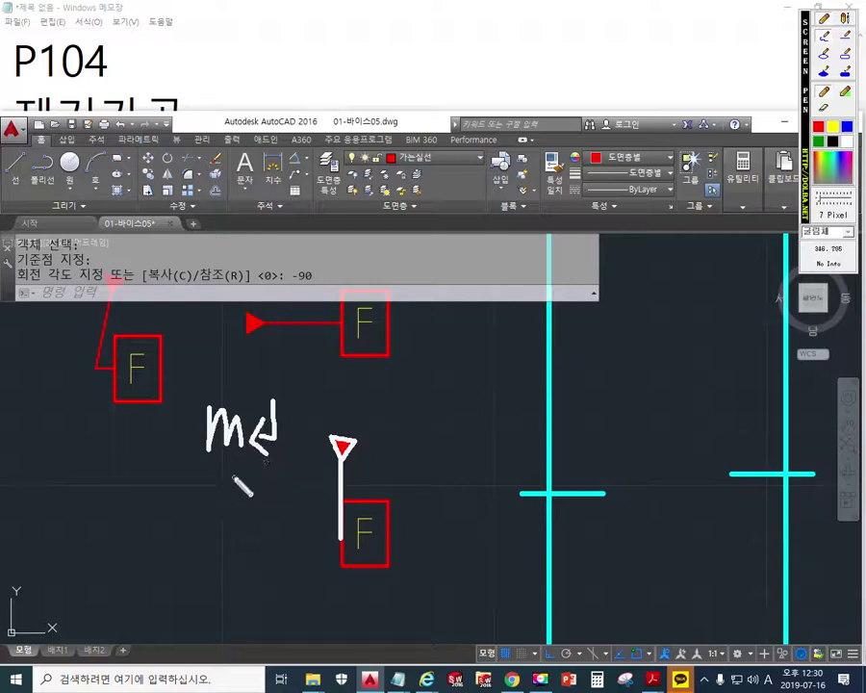
pyautogui.moveTo(232, 516); pyautogui.dragTo(247, 511)
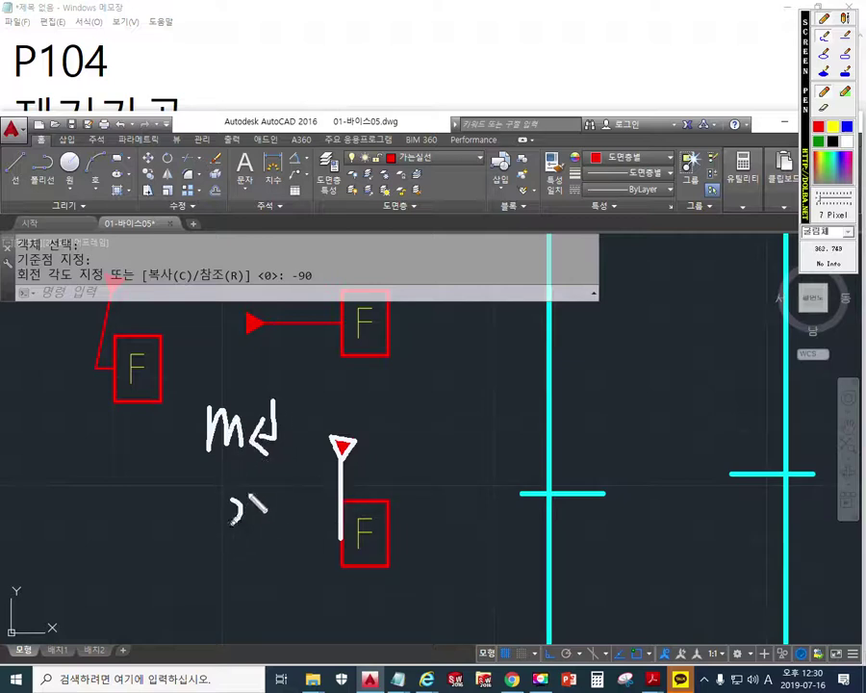
pyautogui.moveTo(339, 530); pyautogui.dragTo(342, 544)
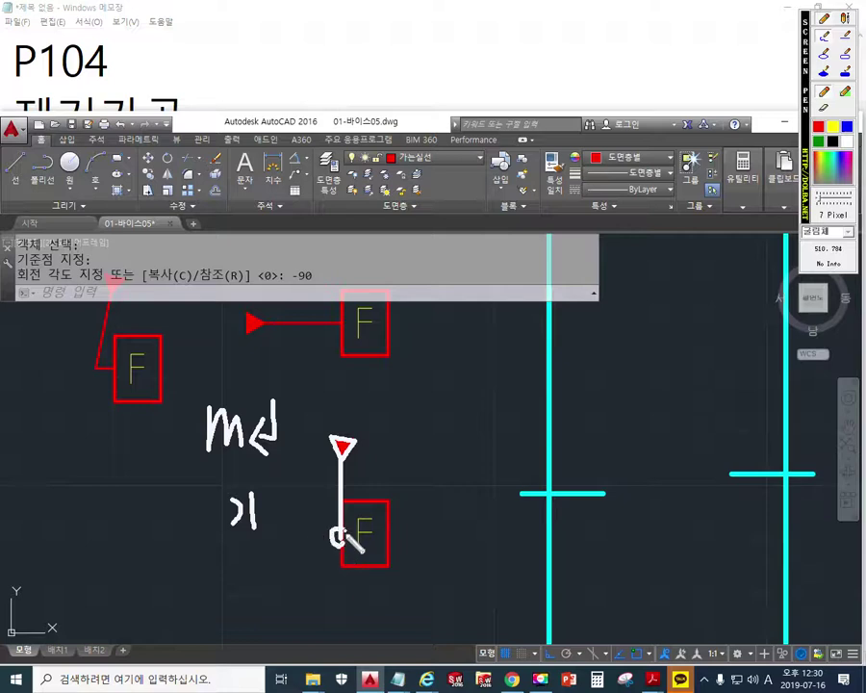
pyautogui.moveTo(260, 521)
pyautogui.mouseDown()
pyautogui.moveTo(306, 538)
pyautogui.moveTo(310, 564)
pyautogui.mouseUp()
# - Sketch a small triangle at the F box's top-edge midpoint, label it mid, and clear the annotations
pyautogui.moveTo(367, 484)
pyautogui.mouseDown()
pyautogui.moveTo(362, 495)
pyautogui.moveTo(374, 509)
pyautogui.moveTo(366, 485)
pyautogui.mouseUp()
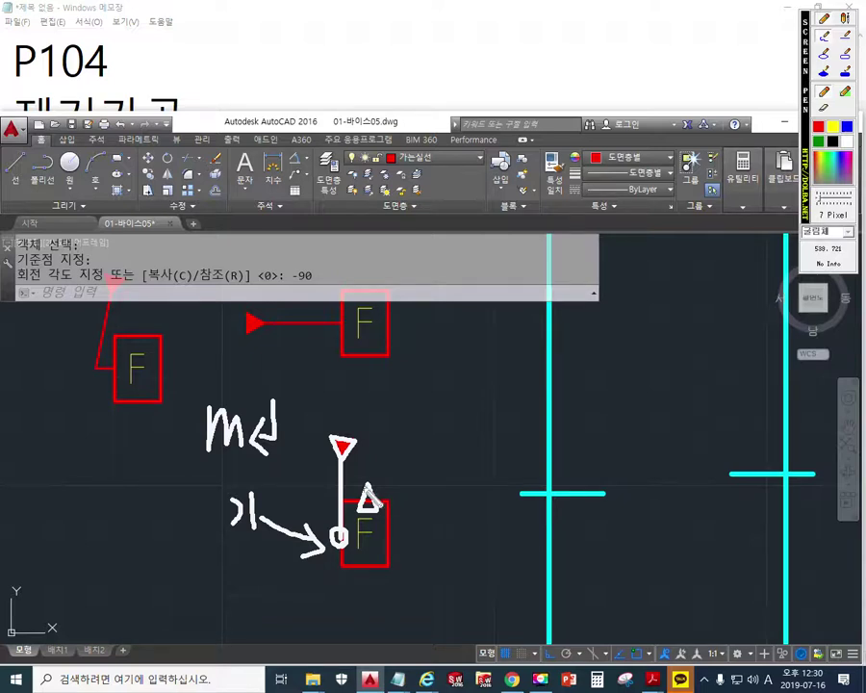
pyautogui.moveTo(389, 457)
pyautogui.mouseDown()
pyautogui.moveTo(388, 479)
pyautogui.moveTo(454, 466)
pyautogui.mouseUp()
pyautogui.click(423, 438)
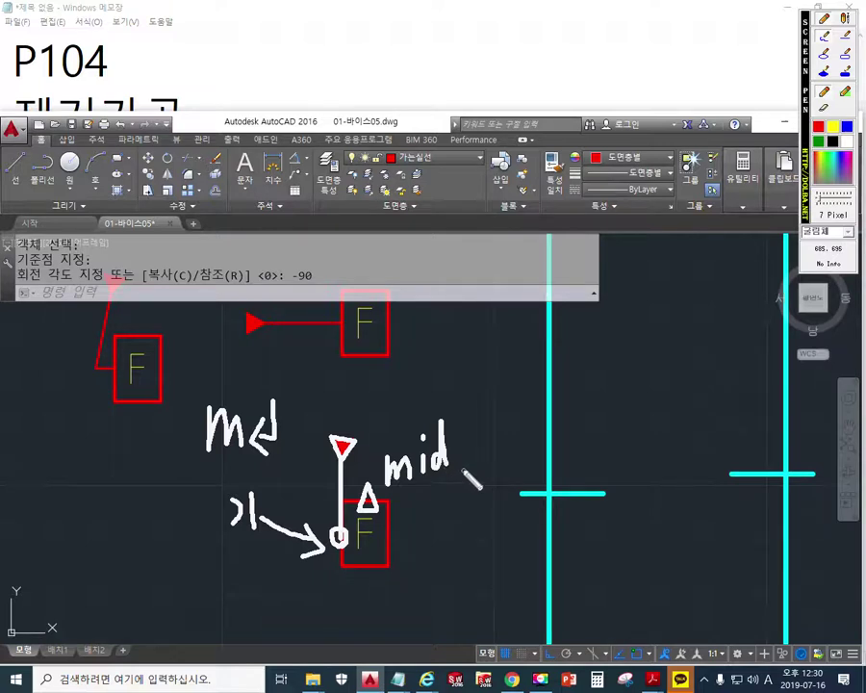
pyautogui.press('Escape')
# - Move the lower symbol's triangle and vertical line from the line's lower endpoint to the midpoint of the F box's top edge
pyautogui.write('m')
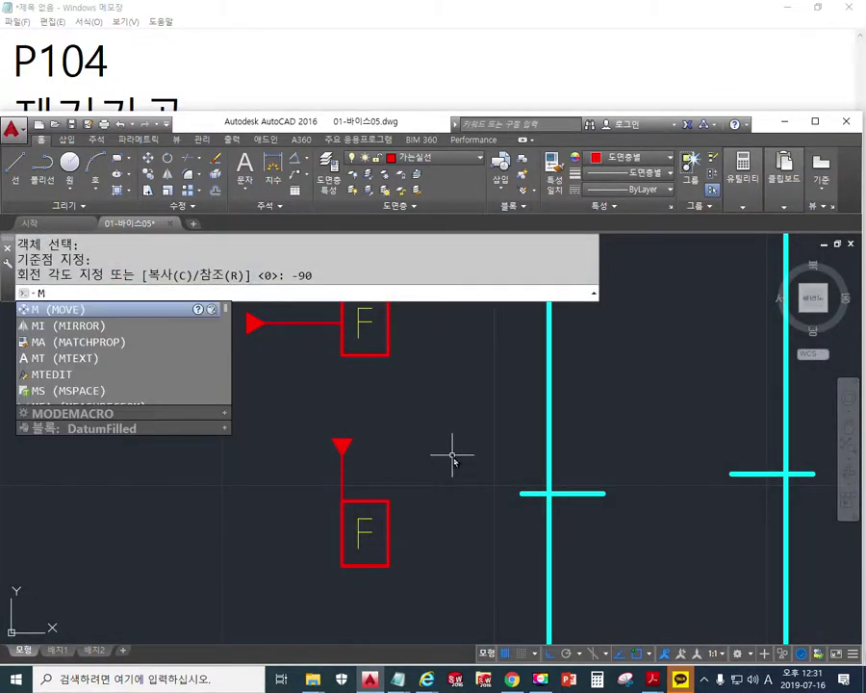
pyautogui.press('Return')
pyautogui.click(373, 474)
pyautogui.click(295, 412)
pyautogui.press('Return')
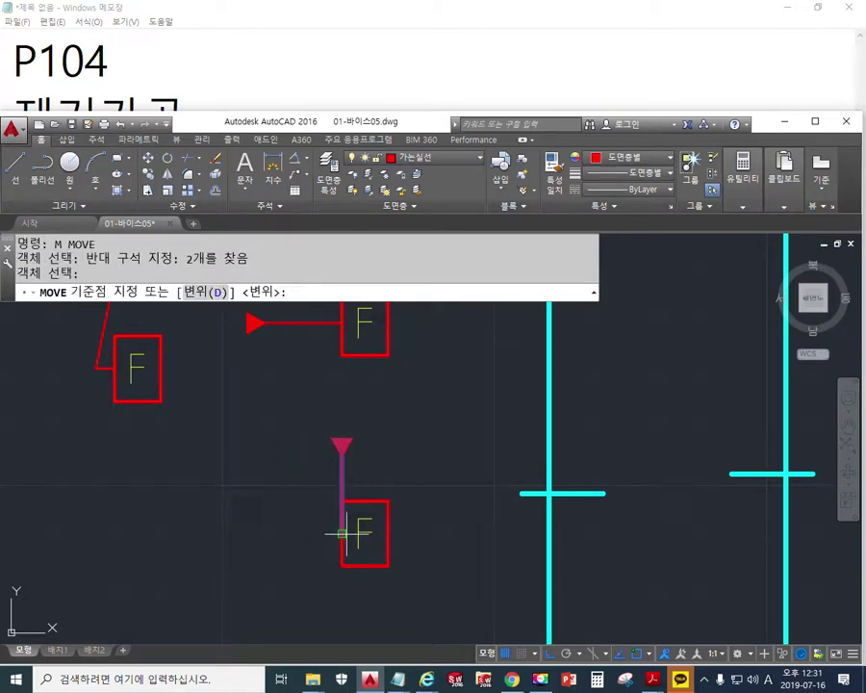
pyautogui.click(343, 530)
pyautogui.click(368, 495)
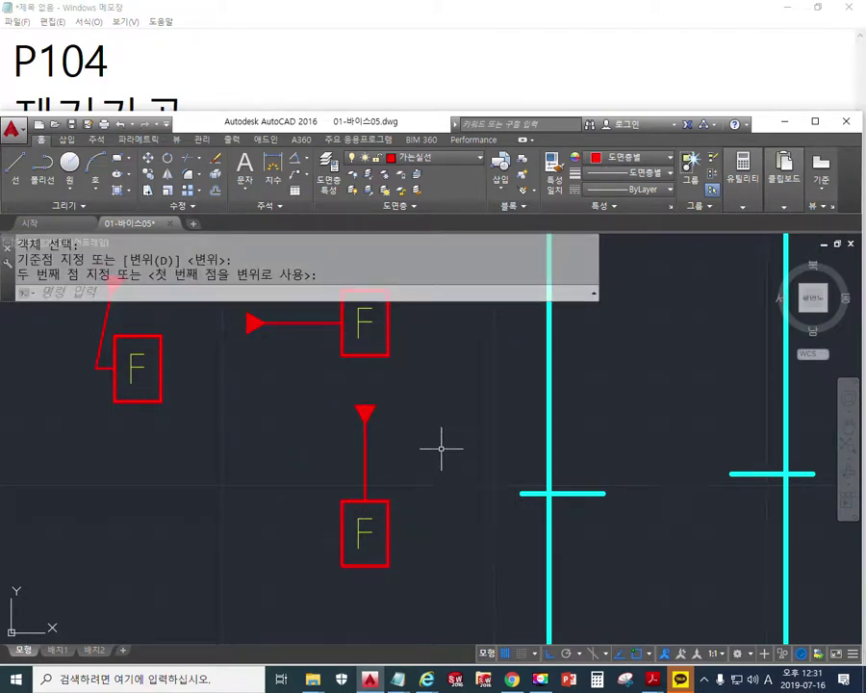
# - Rotate the upper datum symbol's horizontal leader by 270 degrees about its endpoint on the F box
pyautogui.moveTo(420, 421); pyautogui.dragTo(333, 493, button='middle')
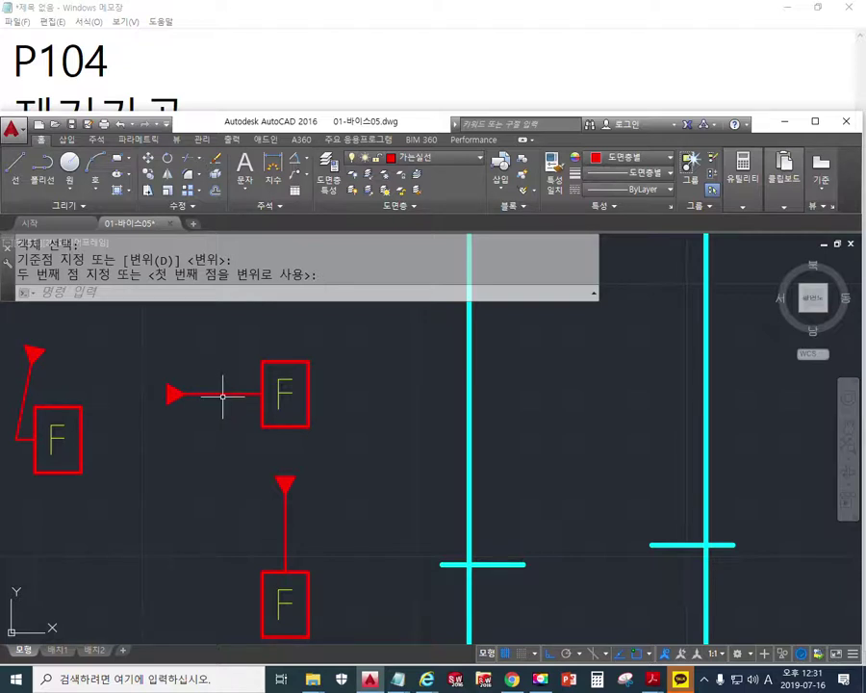
pyautogui.moveTo(224, 396)
pyautogui.mouseDown(button='middle')
pyautogui.moveTo(277, 445)
pyautogui.moveTo(284, 432)
pyautogui.mouseUp(button='middle')
pyautogui.write('ro')
pyautogui.press('Return')
pyautogui.click(295, 435)
pyautogui.click(188, 390)
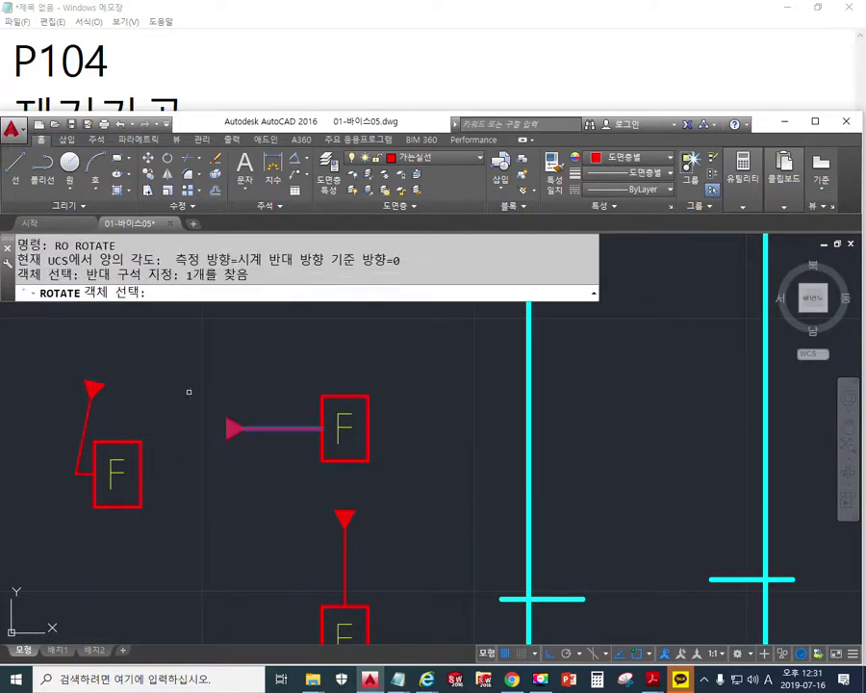
pyautogui.press('Return')
pyautogui.click(322, 429)
pyautogui.click(317, 493)
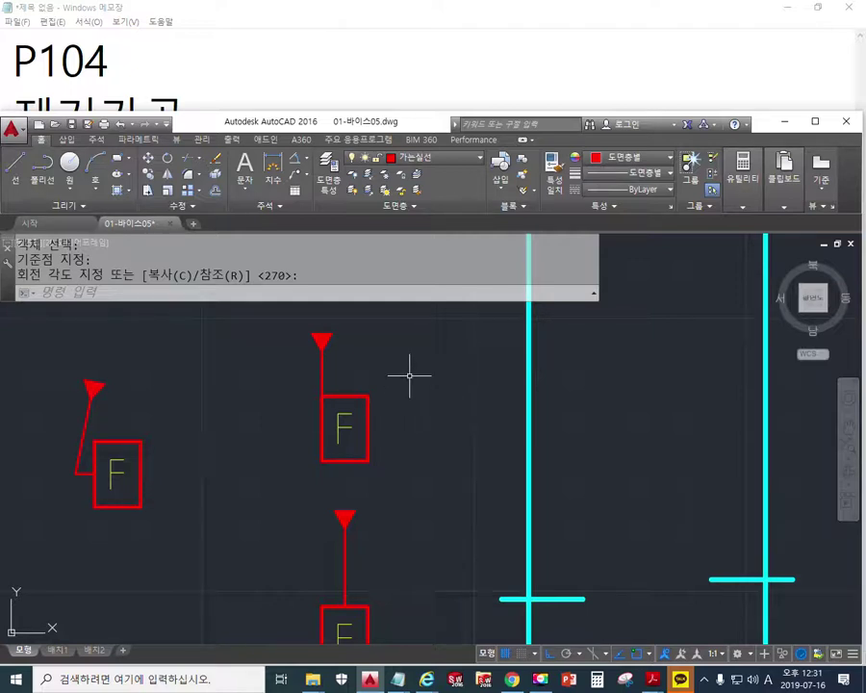
# - Move the upper symbol's rotated leader from its lower endpoint to the midpoint of its F box's top edge
pyautogui.press('space')
pyautogui.click(366, 366)
pyautogui.click(268, 328)
pyautogui.press('space')
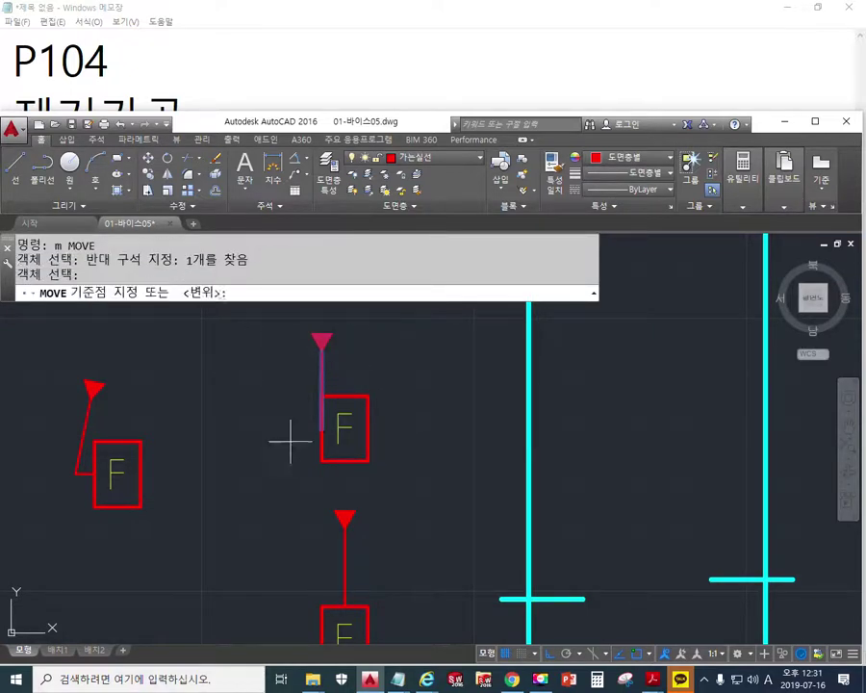
pyautogui.click(321, 430)
pyautogui.click(345, 395)
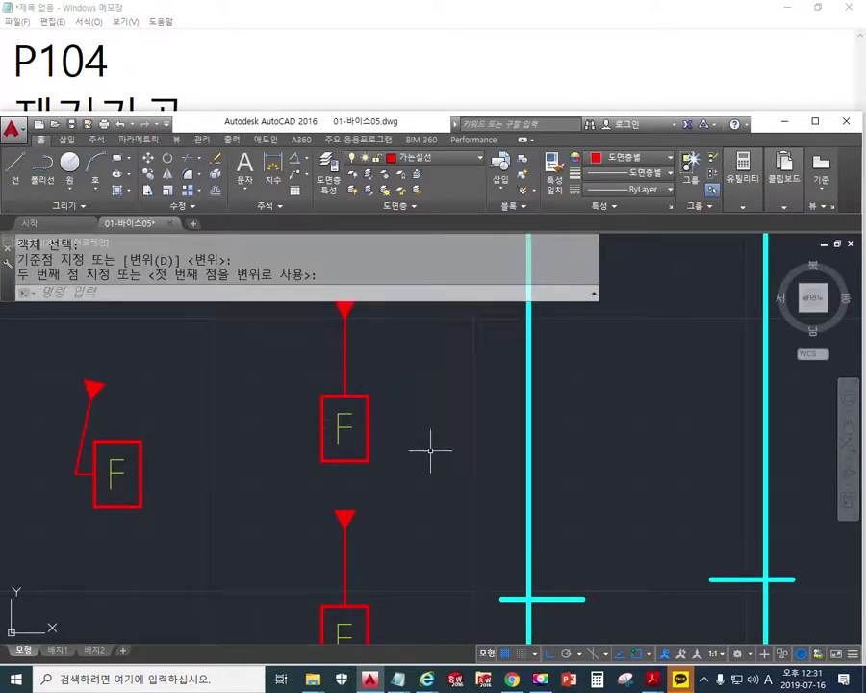
# - Move the complete lower datum symbol down and to the left, clear of the other symbols
pyautogui.moveTo(397, 438)
pyautogui.mouseDown(button='middle')
pyautogui.moveTo(413, 479)
pyautogui.moveTo(432, 464)
pyautogui.mouseUp(button='middle')
pyautogui.scroll(-2, 412, 472)
pyautogui.moveTo(435, 547); pyautogui.dragTo(439, 537, button='middle')
pyautogui.write('m')
pyautogui.press('Return')
pyautogui.click(436, 616)
pyautogui.click(355, 474)
pyautogui.press('Return')
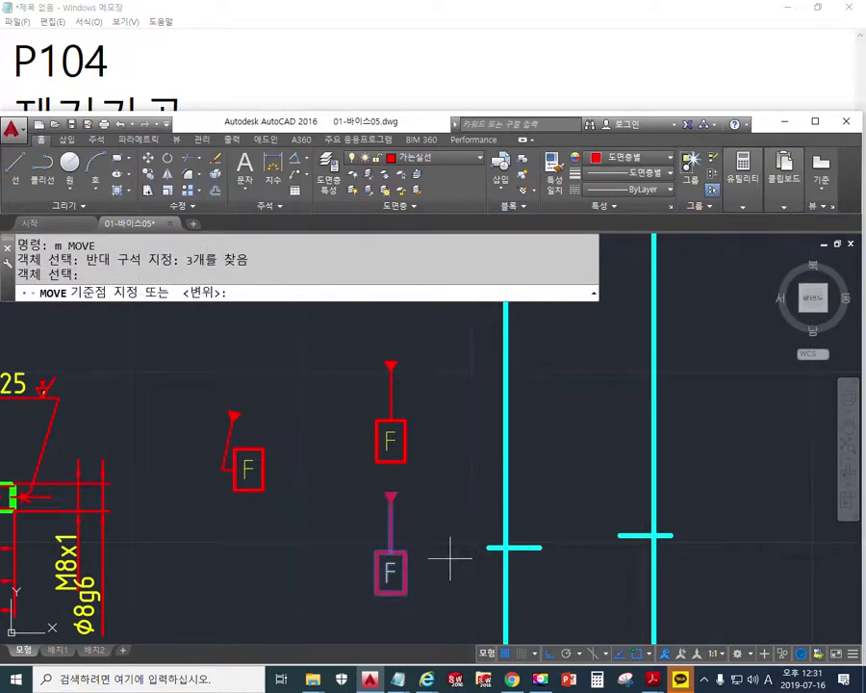
pyautogui.click(452, 564)
pyautogui.click(399, 595)
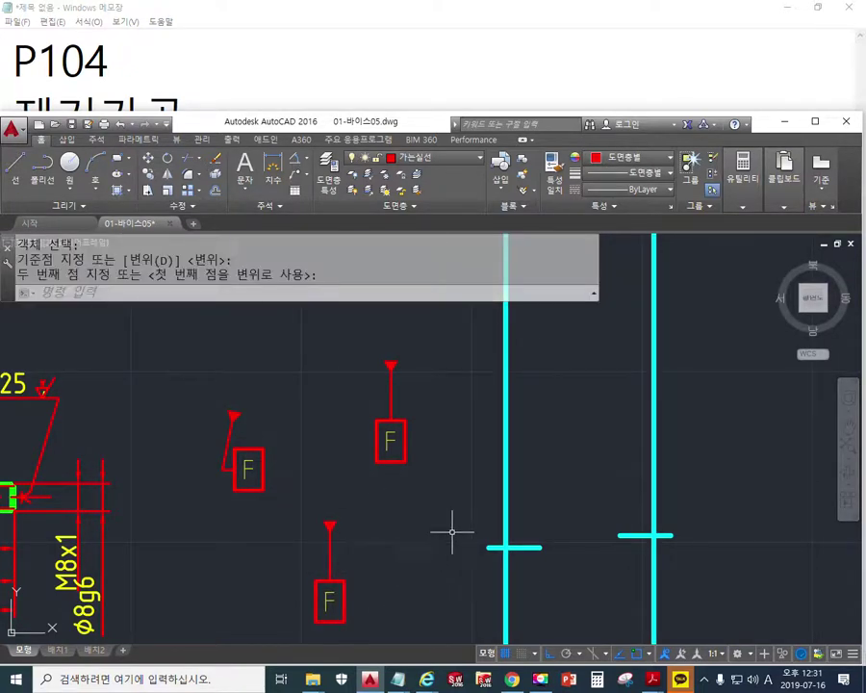
# - Move the upper datum symbol to the right, keeping it at the same height
pyautogui.press('Return')
pyautogui.click(458, 464)
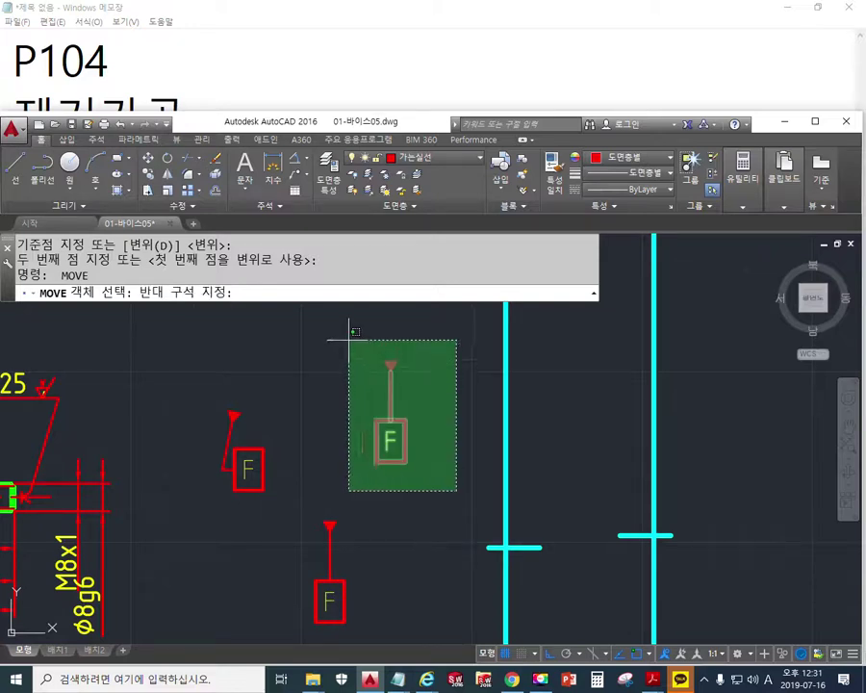
pyautogui.click(350, 340)
pyautogui.press('Return')
pyautogui.click(395, 452)
pyautogui.click(454, 510)
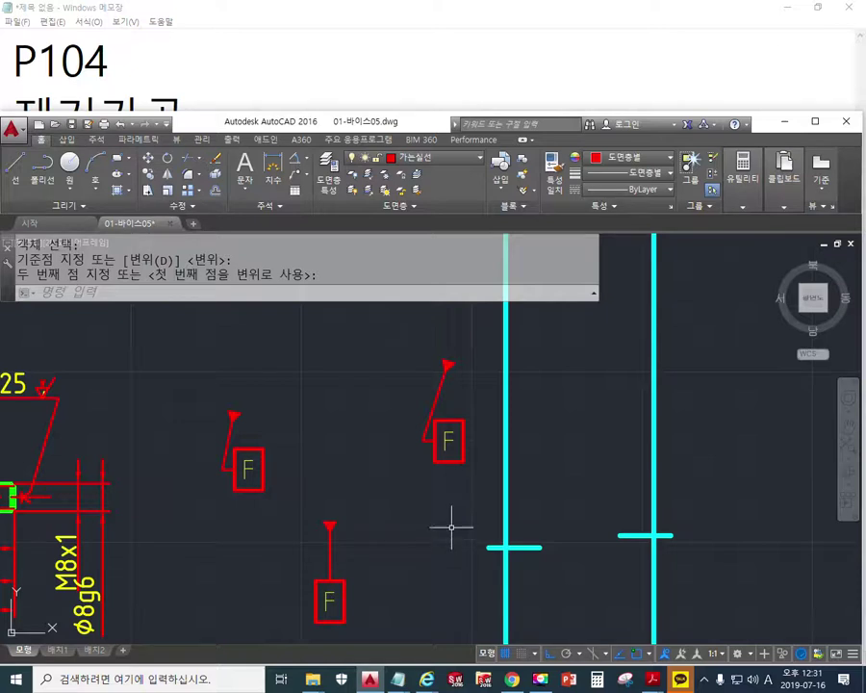
# - Trace the upper symbol's bent leader, circle the lower datum symbol with the screen pen, and clear the annotations
pyautogui.hotkey('ctrl', 'F12')
pyautogui.moveTo(448, 371)
pyautogui.mouseDown()
pyautogui.moveTo(415, 441)
pyautogui.moveTo(432, 444)
pyautogui.mouseUp()
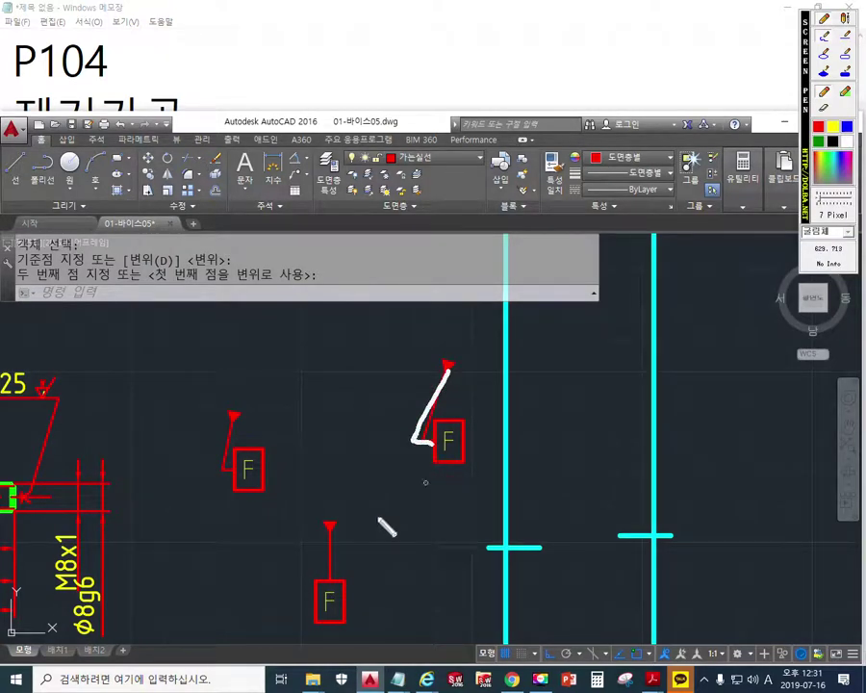
pyautogui.moveTo(360, 493)
pyautogui.mouseDown()
pyautogui.moveTo(318, 632)
pyautogui.moveTo(371, 625)
pyautogui.mouseUp()
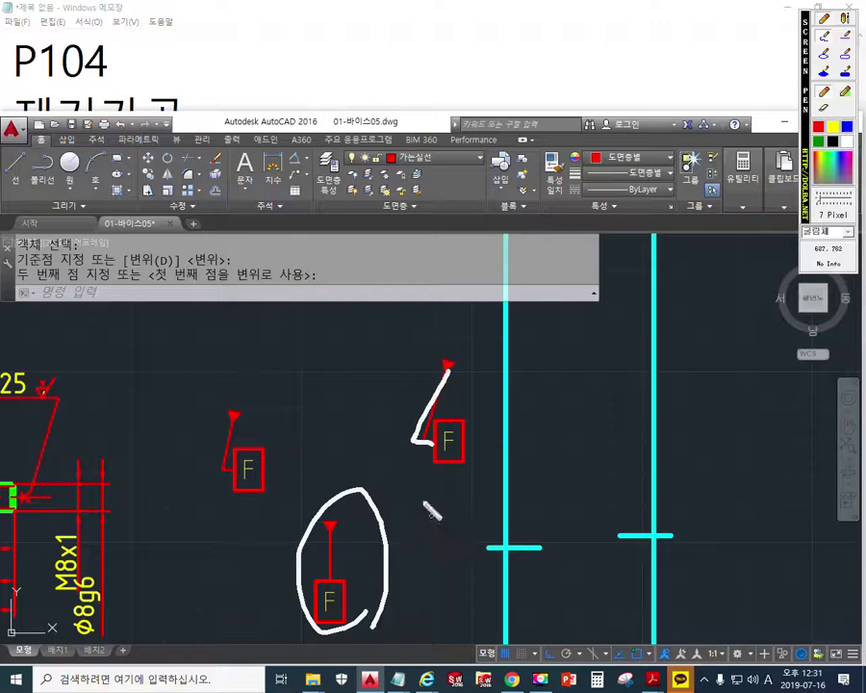
pyautogui.press('Escape')
# - Handwrite a two-item numbered note above the datum symbols, with X 지시선 as the second item, and clear the annotations
pyautogui.moveTo(314, 439)
pyautogui.mouseDown(button='middle')
pyautogui.moveTo(401, 399)
pyautogui.moveTo(384, 439)
pyautogui.mouseUp(button='middle')
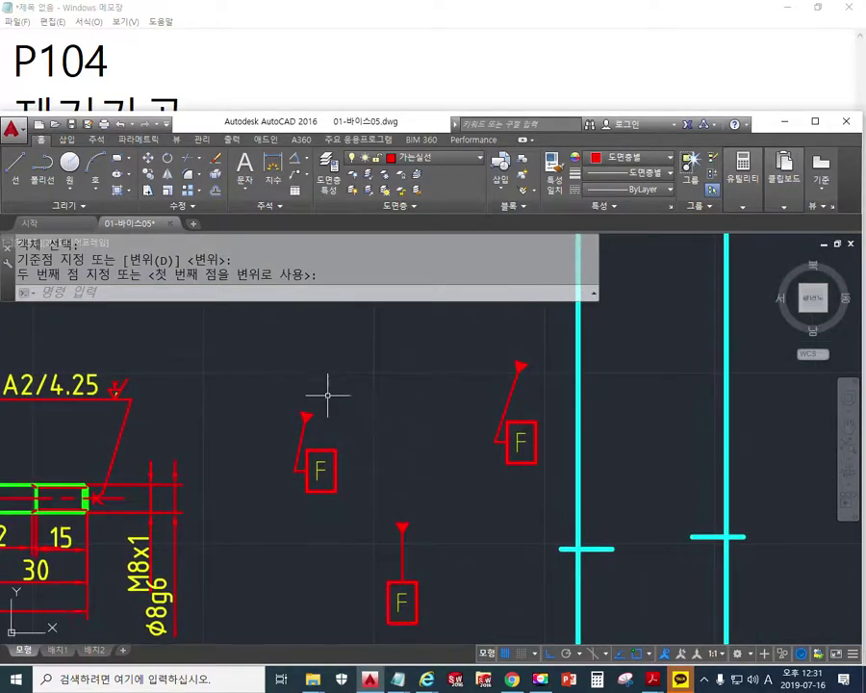
pyautogui.press('F12')
pyautogui.moveTo(203, 310)
pyautogui.mouseDown()
pyautogui.moveTo(203, 361)
pyautogui.moveTo(219, 364)
pyautogui.mouseUp()
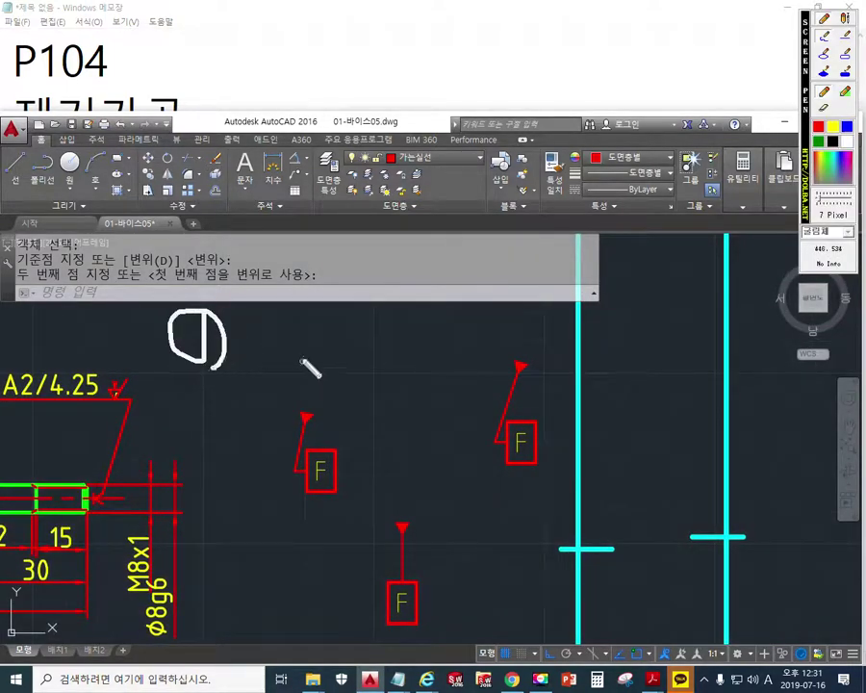
pyautogui.moveTo(285, 310)
pyautogui.mouseDown()
pyautogui.moveTo(291, 337)
pyautogui.moveTo(279, 343)
pyautogui.mouseUp()
pyautogui.moveTo(313, 307); pyautogui.dragTo(313, 339)
pyautogui.moveTo(306, 337); pyautogui.dragTo(439, 331)
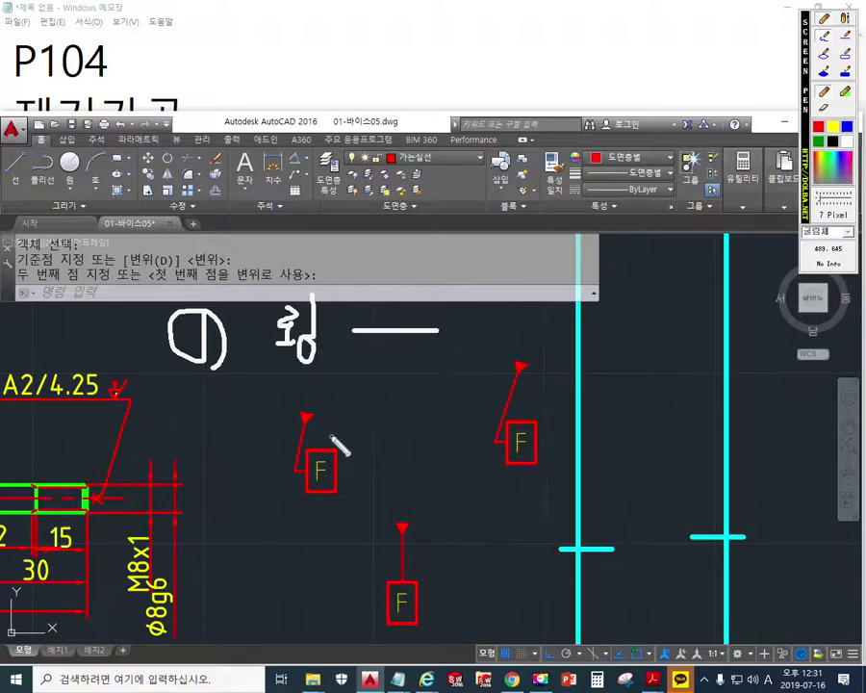
pyautogui.moveTo(193, 409)
pyautogui.mouseDown()
pyautogui.moveTo(206, 436)
pyautogui.moveTo(220, 436)
pyautogui.mouseUp()
pyautogui.moveTo(207, 382); pyautogui.dragTo(213, 435)
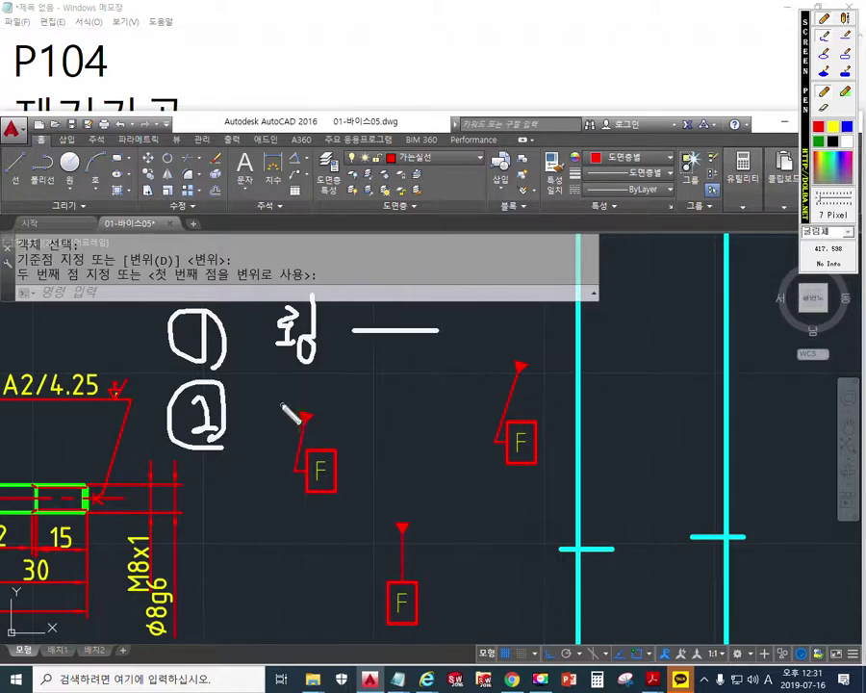
pyautogui.moveTo(314, 375)
pyautogui.mouseDown()
pyautogui.moveTo(287, 419)
pyautogui.moveTo(295, 389)
pyautogui.moveTo(318, 417)
pyautogui.mouseUp()
pyautogui.moveTo(349, 381)
pyautogui.mouseDown()
pyautogui.moveTo(364, 414)
pyautogui.moveTo(375, 415)
pyautogui.mouseUp()
pyautogui.moveTo(381, 371)
pyautogui.mouseDown()
pyautogui.moveTo(382, 416)
pyautogui.moveTo(416, 404)
pyautogui.mouseUp()
pyautogui.moveTo(423, 374)
pyautogui.mouseDown()
pyautogui.moveTo(424, 412)
pyautogui.moveTo(424, 396)
pyautogui.mouseUp()
pyautogui.moveTo(430, 385)
pyautogui.mouseDown()
pyautogui.moveTo(441, 397)
pyautogui.moveTo(445, 389)
pyautogui.mouseUp()
pyautogui.moveTo(444, 371); pyautogui.dragTo(449, 427)
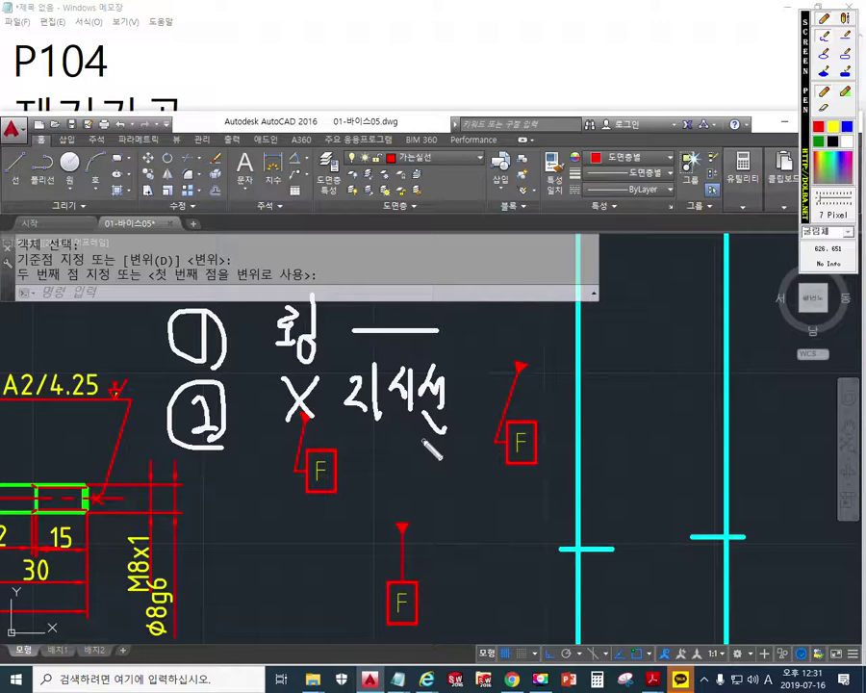
pyautogui.press('Escape')
# - Erase the two datum symbols with slanted leaders, keeping only the one with the straight vertical leader
pyautogui.moveTo(437, 451); pyautogui.dragTo(426, 419, button='middle')
pyautogui.write('e')
pyautogui.press('Return')
pyautogui.click(536, 462)
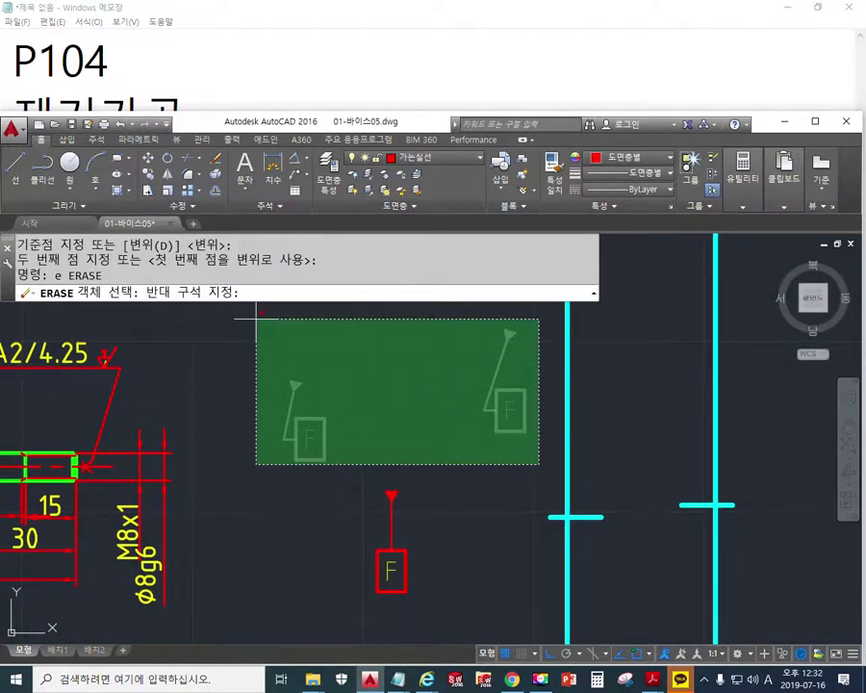
pyautogui.click(257, 313)
pyautogui.press('Return')
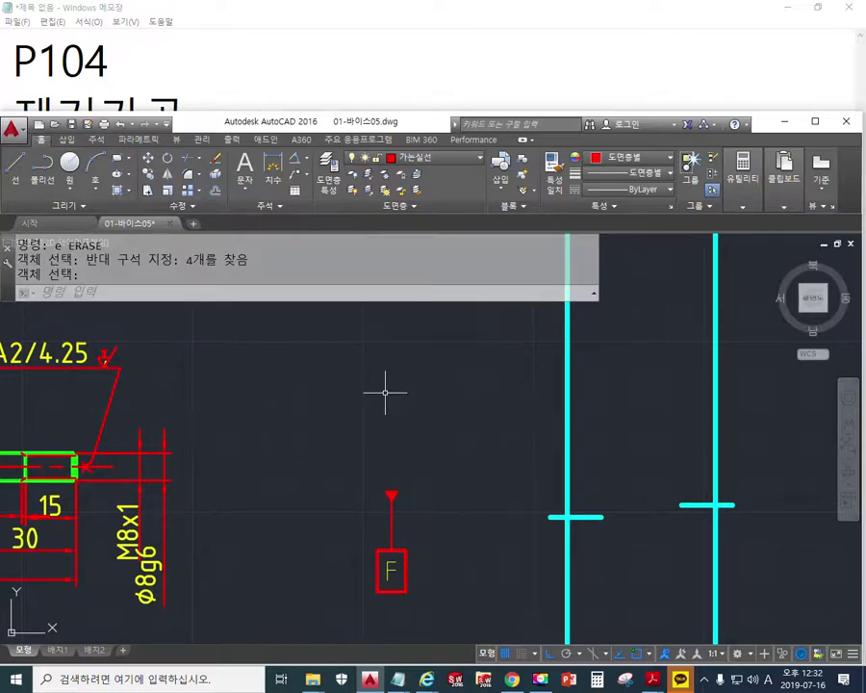
# - Sketch a datum triangle with a box on the lower extension line beside the shaft's right end, and clear it
pyautogui.moveTo(277, 466)
pyautogui.mouseDown(button='middle')
pyautogui.moveTo(347, 424)
pyautogui.moveTo(428, 433)
pyautogui.mouseUp(button='middle')
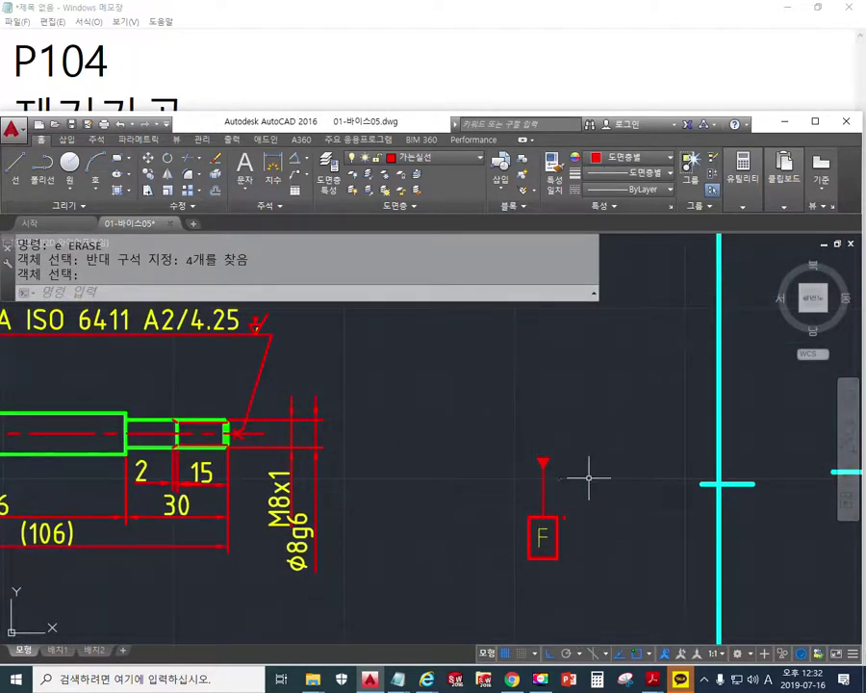
pyautogui.moveTo(501, 497); pyautogui.dragTo(534, 476, button='middle')
pyautogui.press('F12')
pyautogui.moveTo(280, 414)
pyautogui.mouseDown()
pyautogui.moveTo(290, 435)
pyautogui.moveTo(301, 414)
pyautogui.moveTo(292, 462)
pyautogui.mouseUp()
pyautogui.moveTo(274, 463)
pyautogui.mouseDown()
pyautogui.moveTo(307, 460)
pyautogui.moveTo(280, 523)
pyautogui.moveTo(275, 461)
pyautogui.mouseUp()
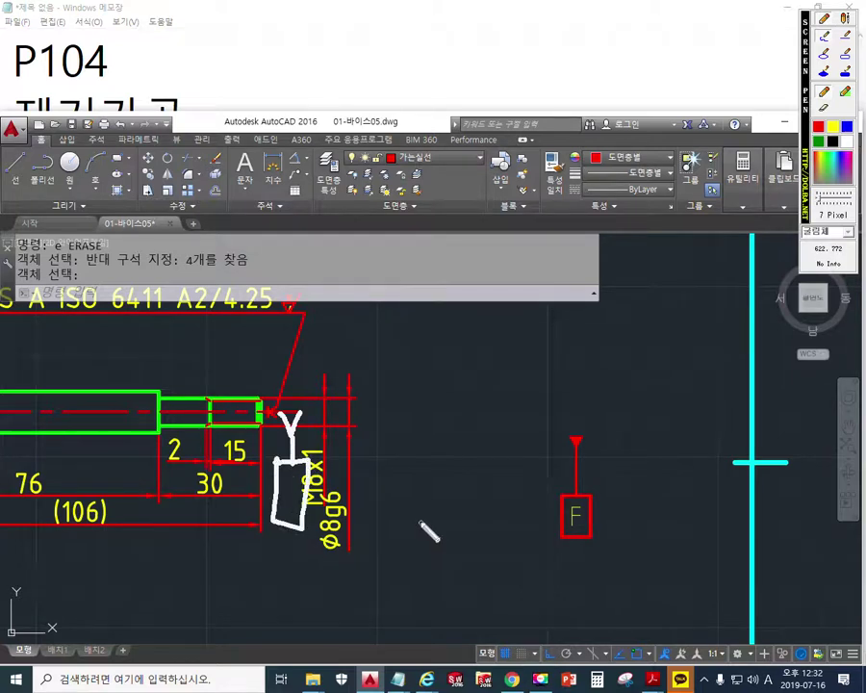
pyautogui.press('Escape')
# - Highlight the centre line's overhang at the shaft's right end, redraw the datum sketch on the lower extension line, and clear the annotations
pyautogui.press('F12')
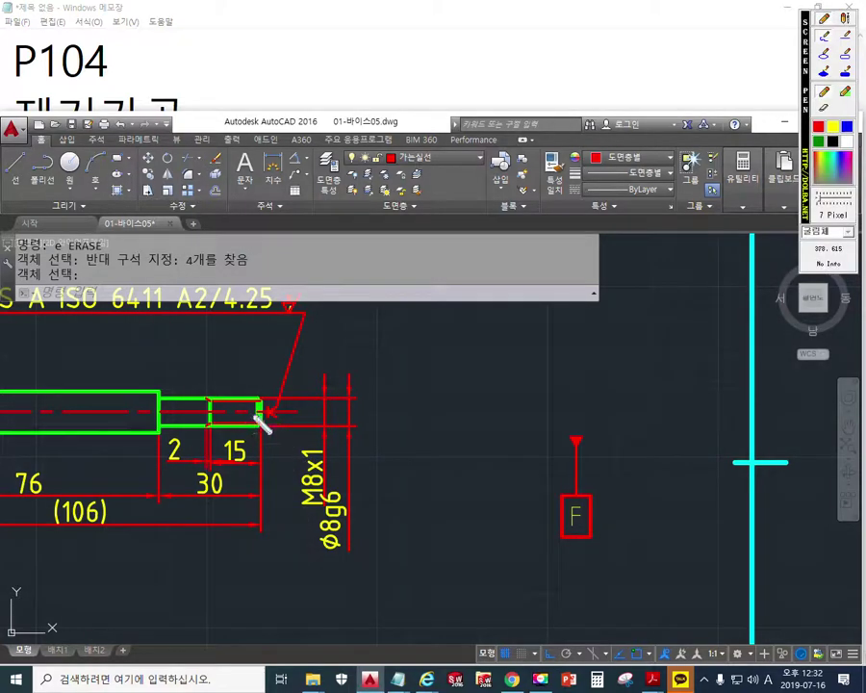
pyautogui.moveTo(239, 413); pyautogui.dragTo(307, 412)
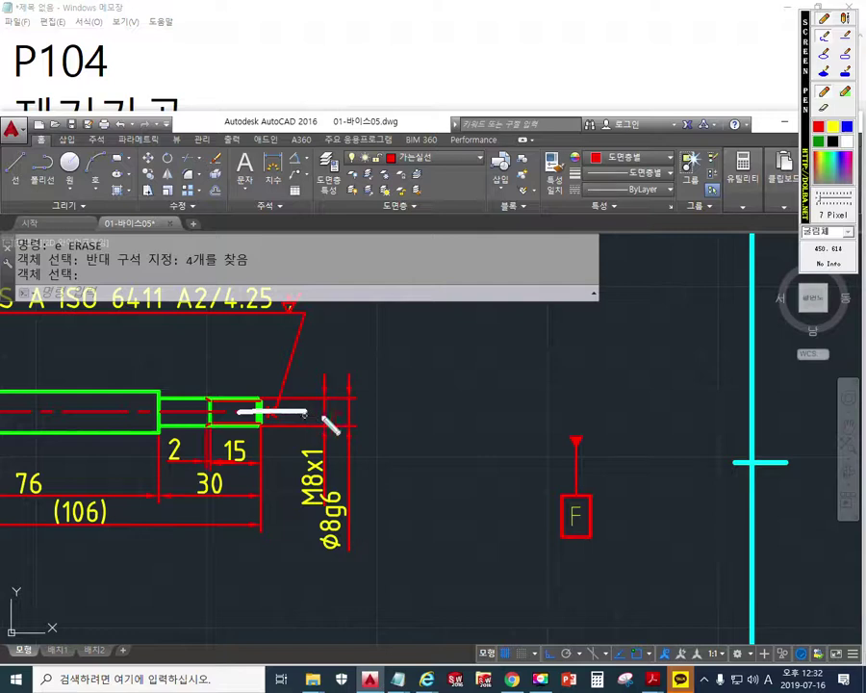
pyautogui.press('Escape')
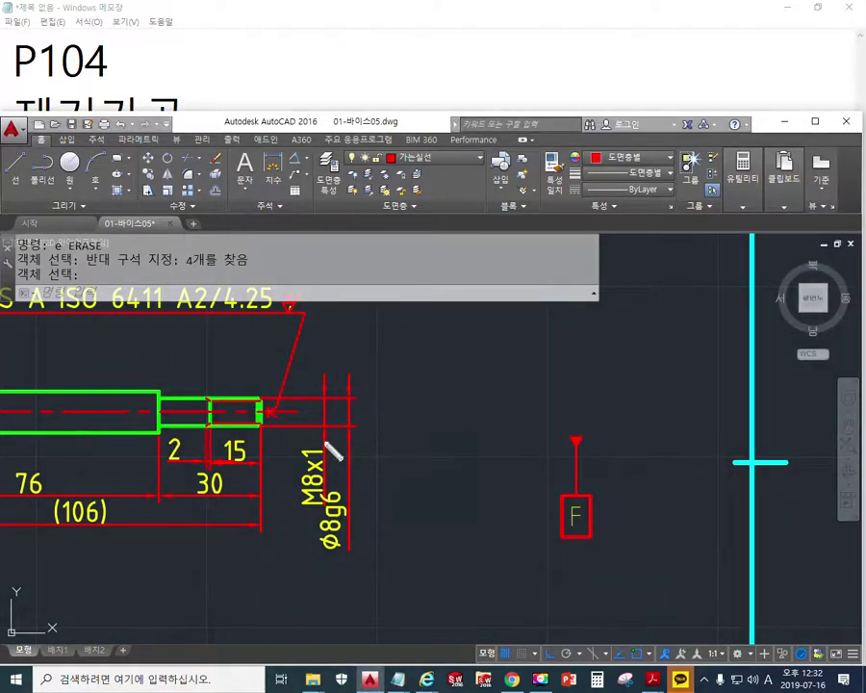
pyautogui.press('F12')
pyautogui.moveTo(281, 414)
pyautogui.mouseDown()
pyautogui.moveTo(289, 458)
pyautogui.moveTo(306, 472)
pyautogui.moveTo(304, 526)
pyautogui.moveTo(273, 463)
pyautogui.mouseUp()
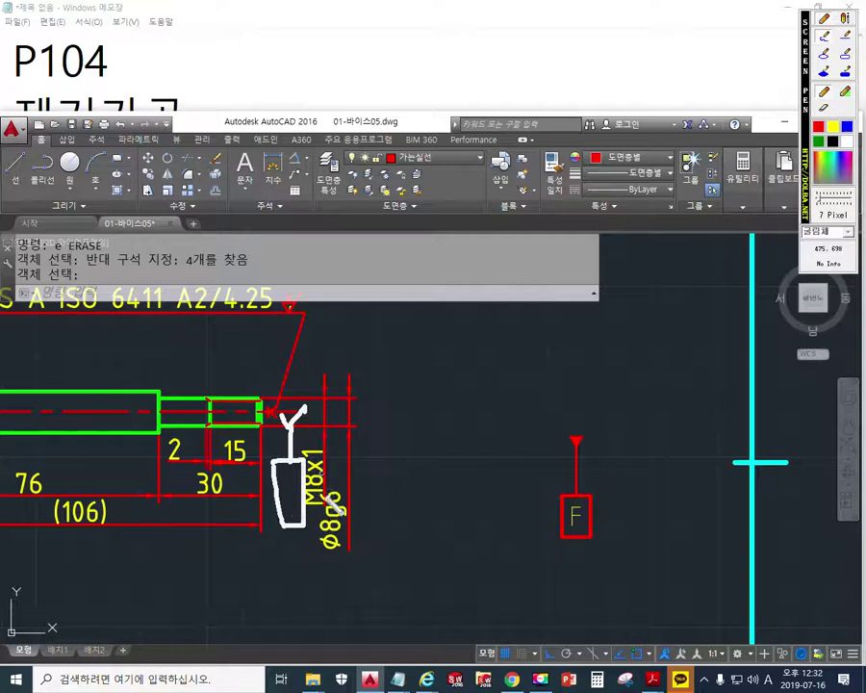
pyautogui.press('Escape')
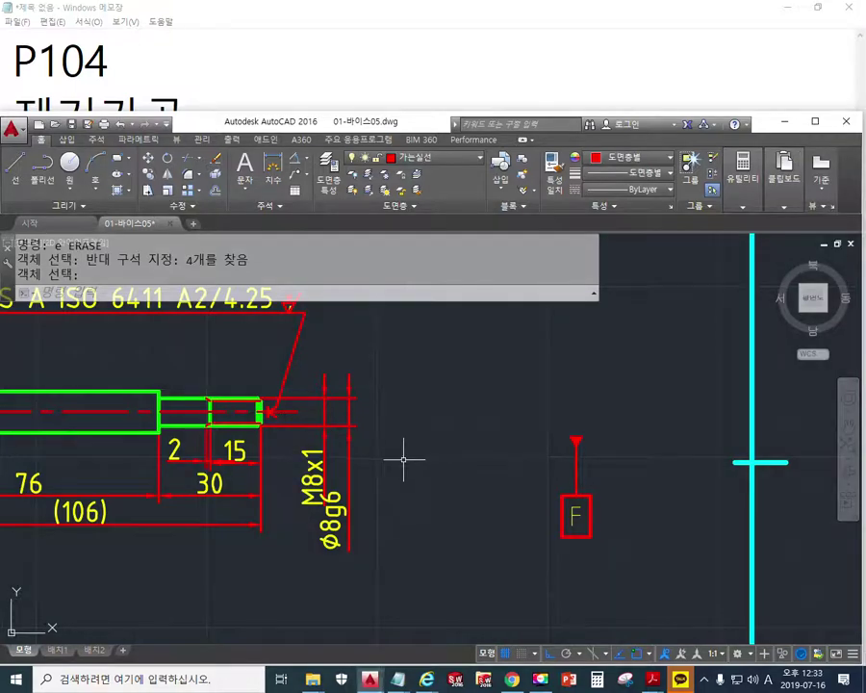
# - Annotate the Stretch selection window from corner 1 to corner 2 around both diameter dimensions with a rightward arrow, and clear the annotations
pyautogui.moveTo(380, 445); pyautogui.dragTo(426, 431, button='middle')
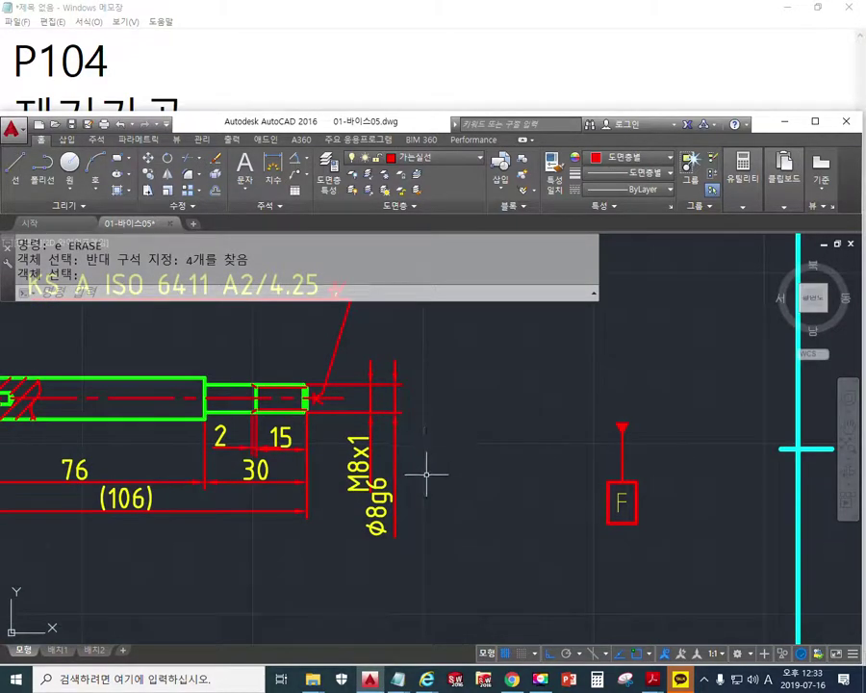
pyautogui.press('F12')
pyautogui.moveTo(516, 304); pyautogui.dragTo(503, 364)
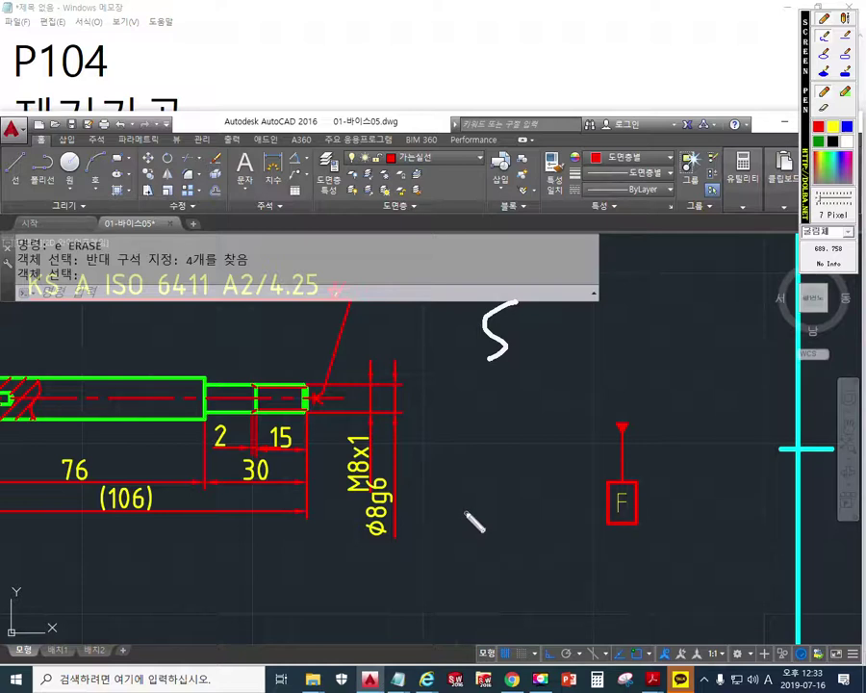
pyautogui.moveTo(469, 507); pyautogui.dragTo(457, 539)
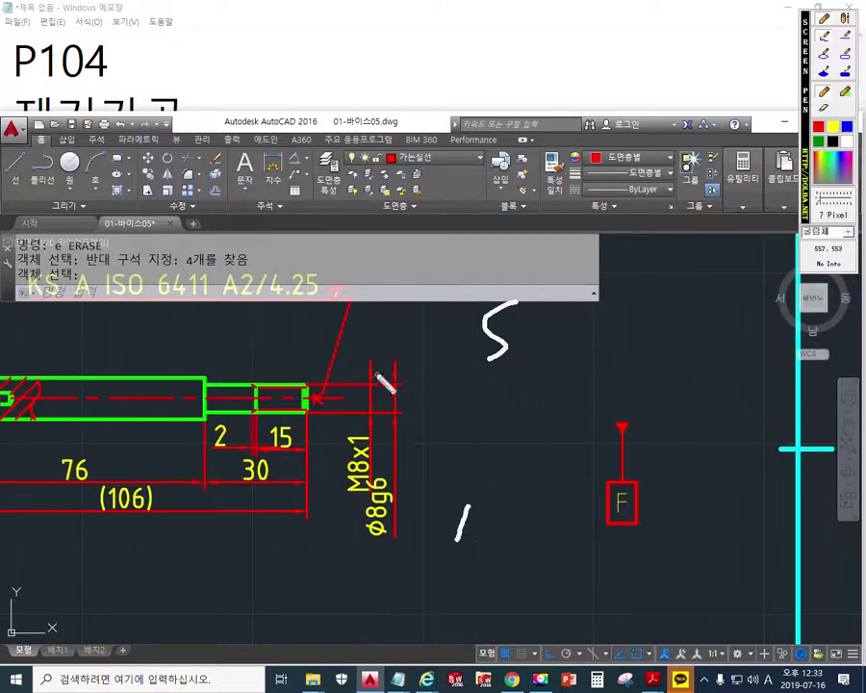
pyautogui.moveTo(349, 332); pyautogui.dragTo(375, 350)
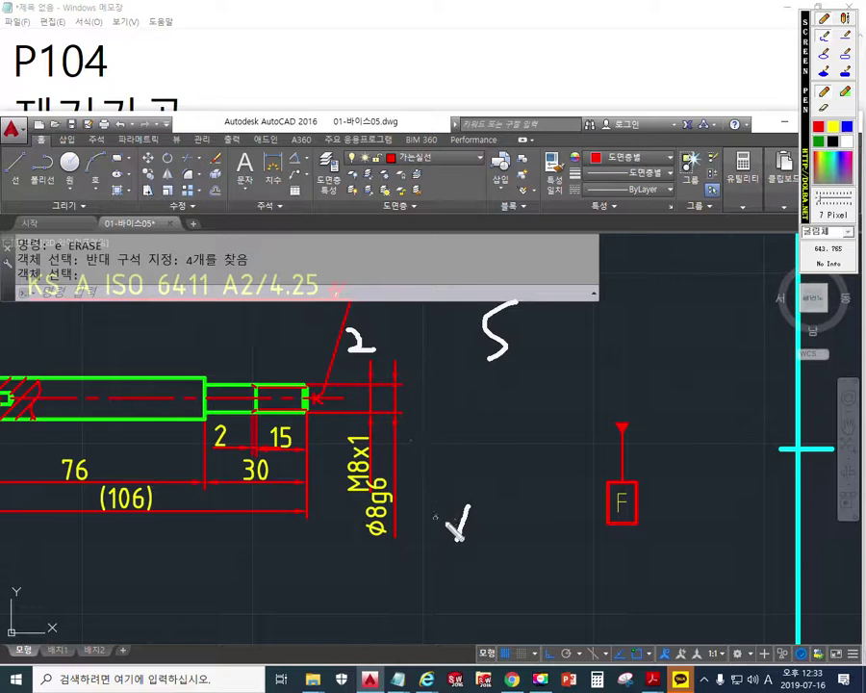
pyautogui.moveTo(461, 532)
pyautogui.mouseDown()
pyautogui.moveTo(385, 545)
pyautogui.moveTo(355, 412)
pyautogui.moveTo(380, 364)
pyautogui.moveTo(437, 366)
pyautogui.moveTo(441, 527)
pyautogui.moveTo(458, 533)
pyautogui.mouseUp()
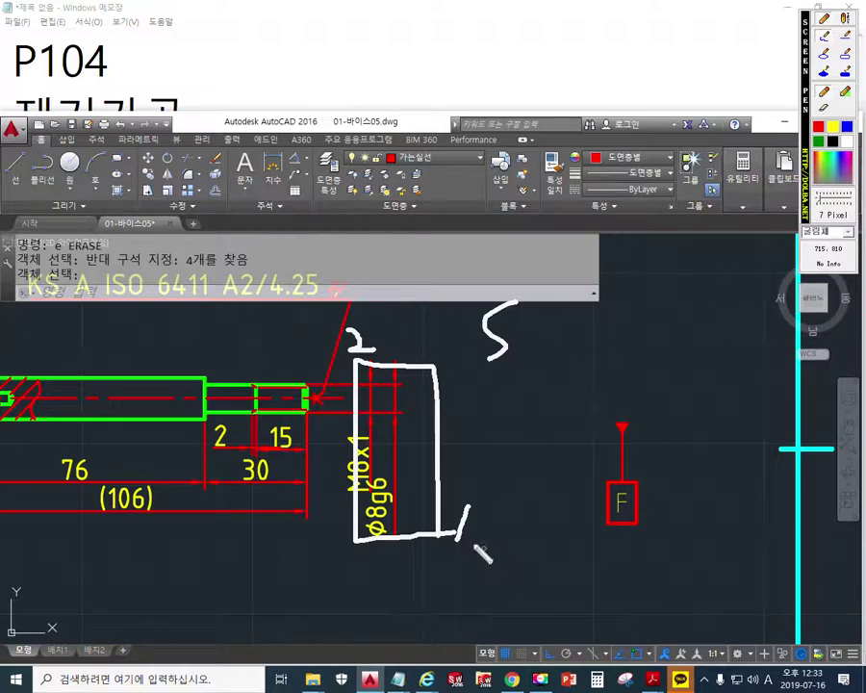
pyautogui.moveTo(325, 579)
pyautogui.mouseDown()
pyautogui.moveTo(348, 576)
pyautogui.moveTo(336, 599)
pyautogui.mouseUp()
pyautogui.moveTo(367, 586)
pyautogui.mouseDown()
pyautogui.moveTo(456, 584)
pyautogui.moveTo(425, 609)
pyautogui.mouseUp()
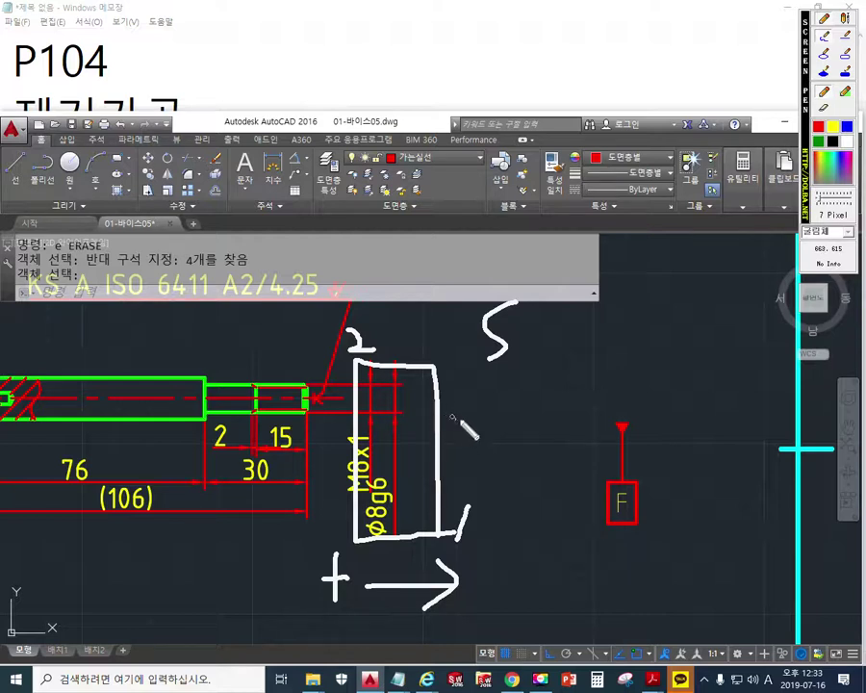
pyautogui.press('Escape')
# - Stretch the M8x1 and ϕ8g6 dimensions about 5 mm horizontally to the right, away from the shaft end
pyautogui.write('s')
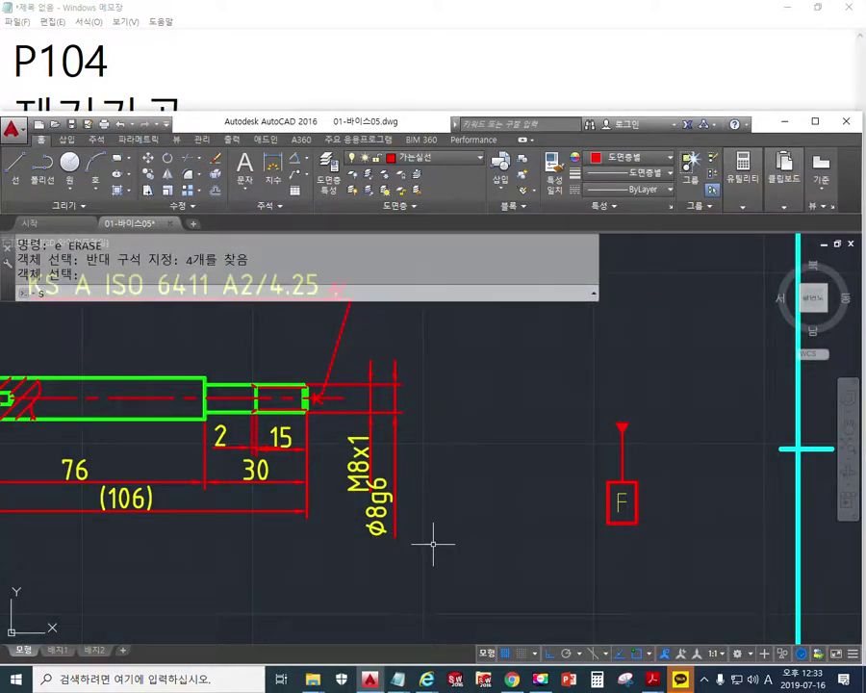
pyautogui.press('Return')
pyautogui.click(440, 562)
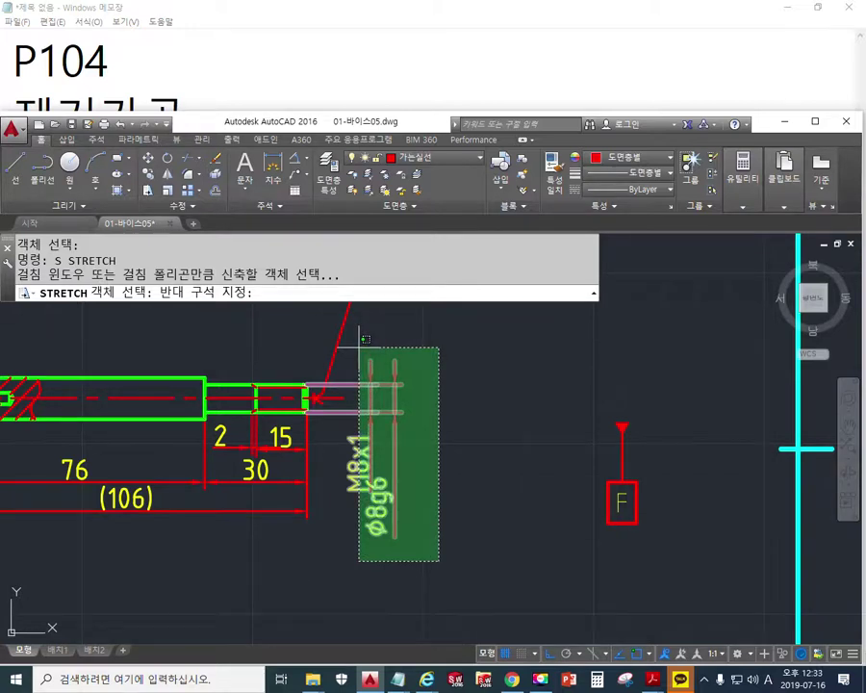
pyautogui.click(364, 339)
pyautogui.press('Return')
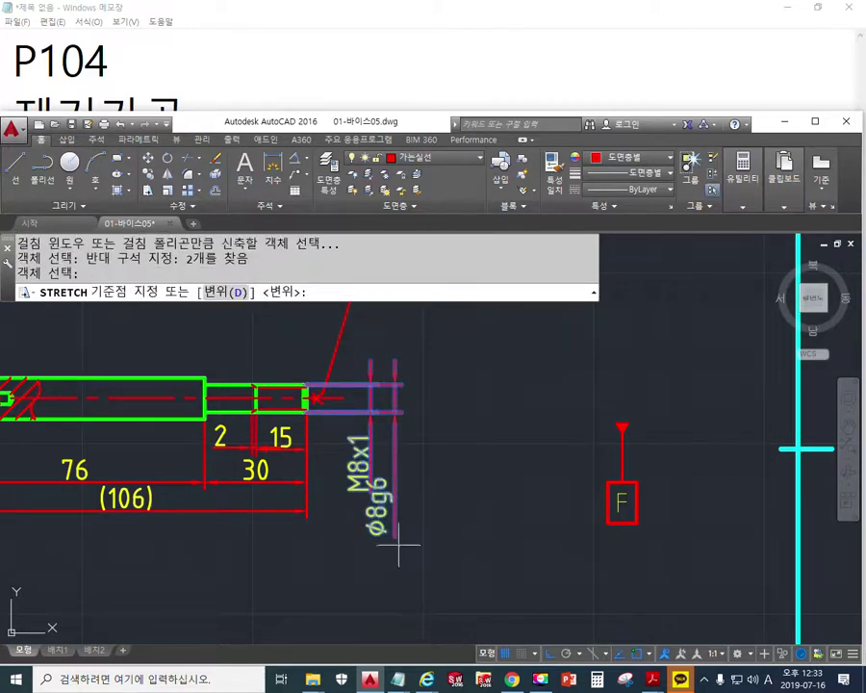
pyautogui.click(334, 572)
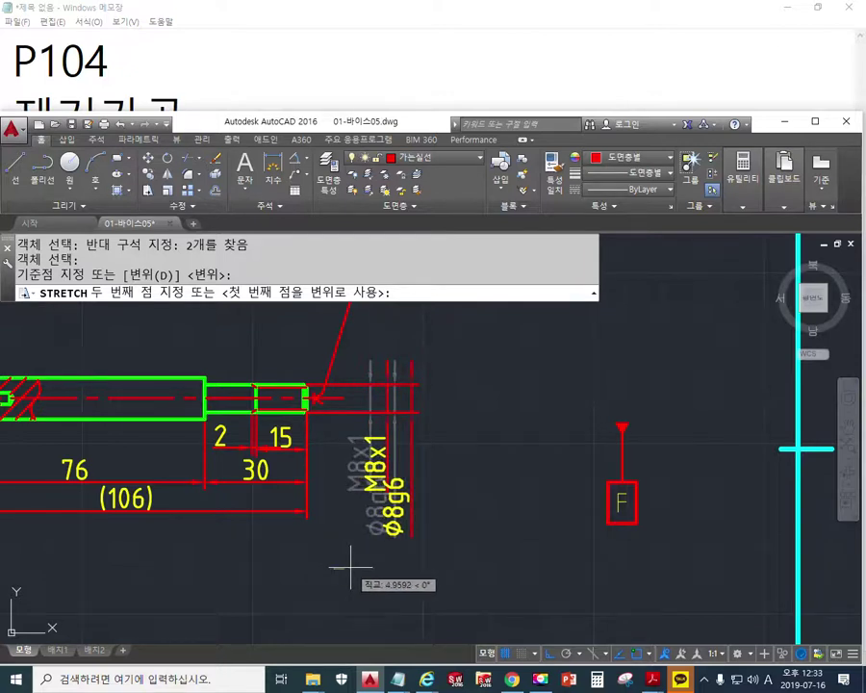
pyautogui.click(351, 568)
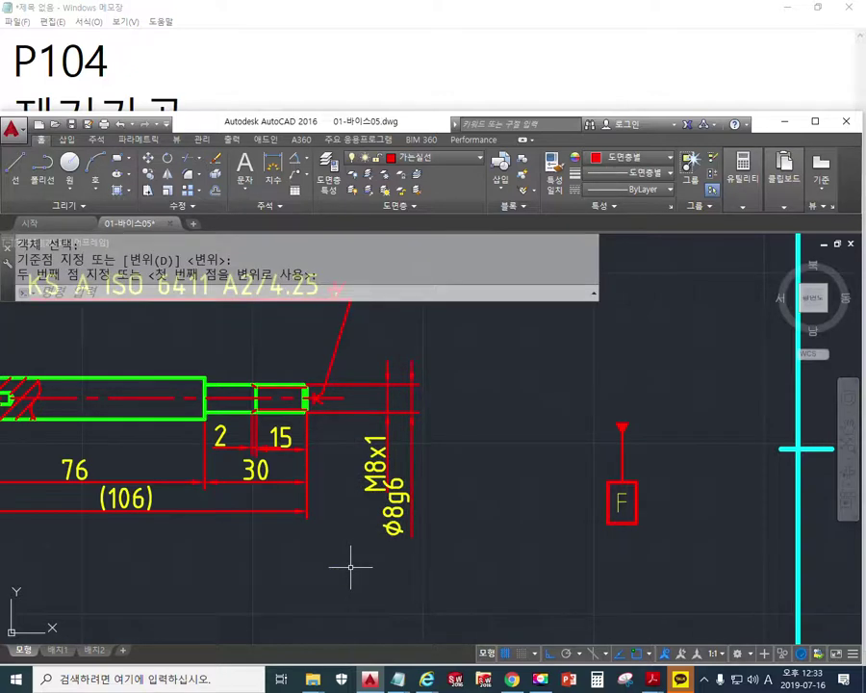
# - Stretch the centre line's right end horizontally to the left so it extends only slightly beyond the shaft's end face
pyautogui.moveTo(495, 535)
pyautogui.mouseDown(button='middle')
pyautogui.moveTo(532, 468)
pyautogui.moveTo(534, 504)
pyautogui.mouseUp(button='middle')
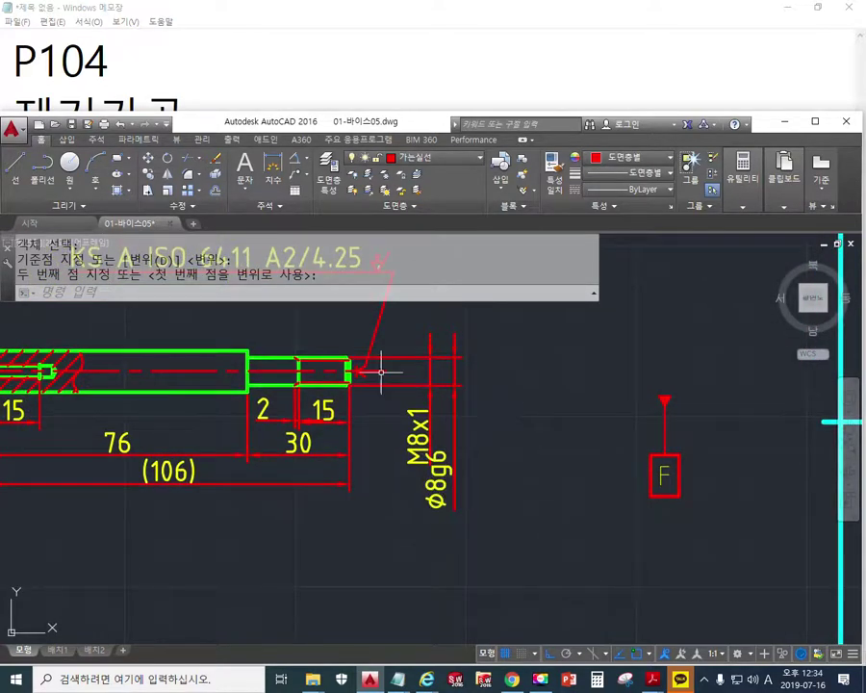
pyautogui.scroll(4, 381, 368)
pyautogui.scroll(4, 381, 373)
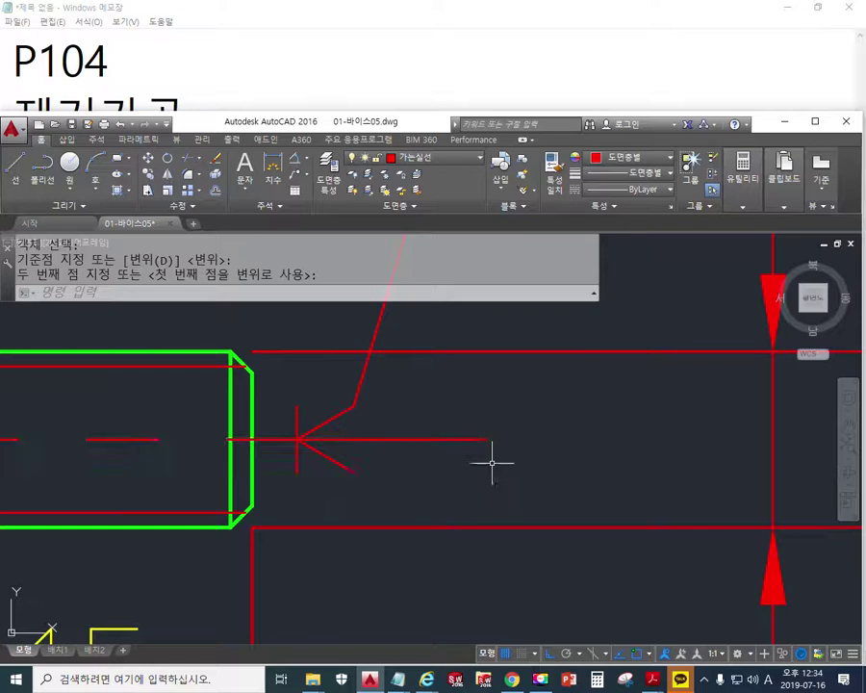
pyautogui.write('s')
pyautogui.press('Return')
pyautogui.click(524, 470)
pyautogui.click(435, 414)
pyautogui.press('Return')
pyautogui.click(518, 600)
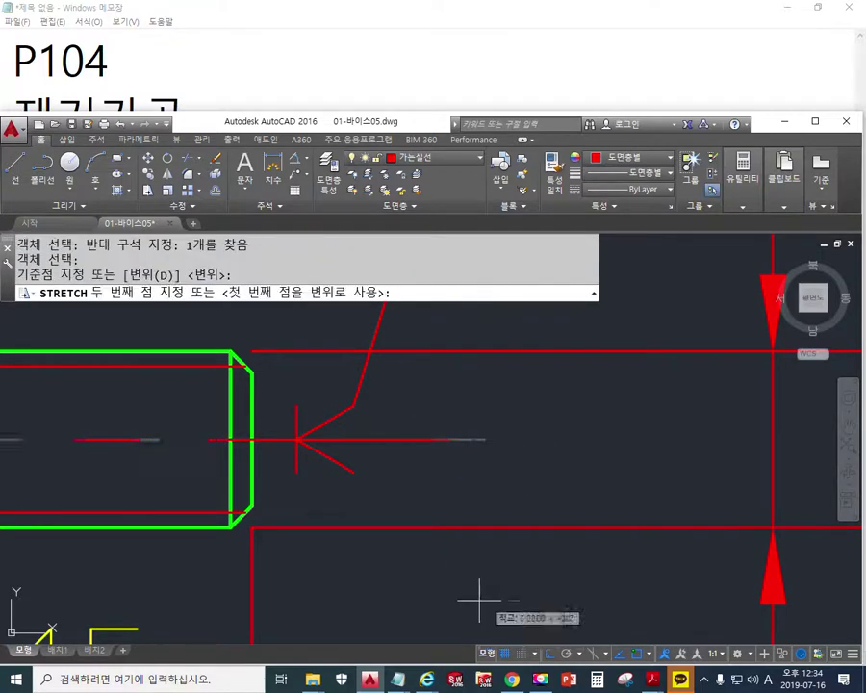
pyautogui.click(348, 609)
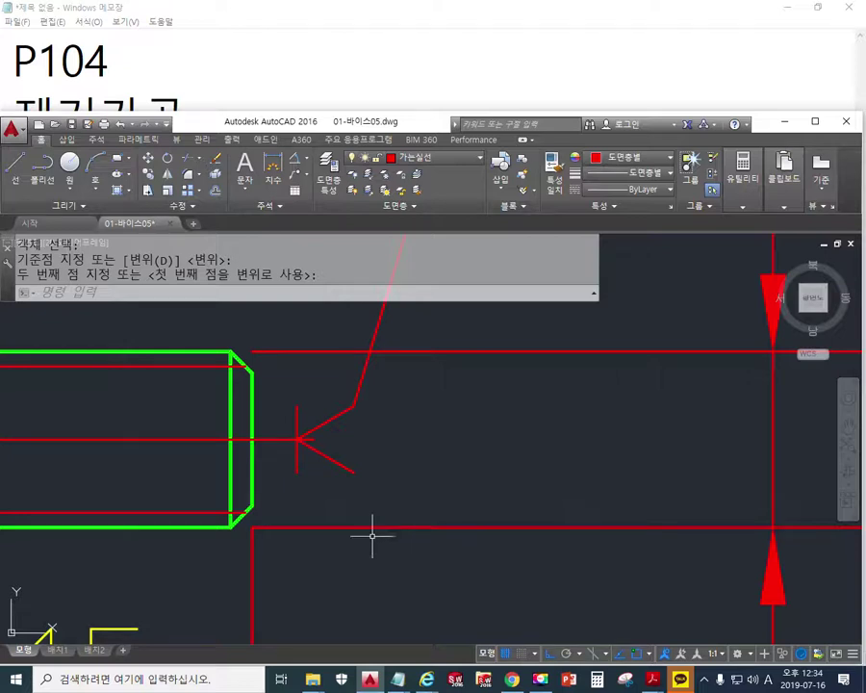
# - Select the shaft's centre line, trace the centre-hole symbol's two slanted strokes at the right end, and clear the annotation
pyautogui.moveTo(180, 441)
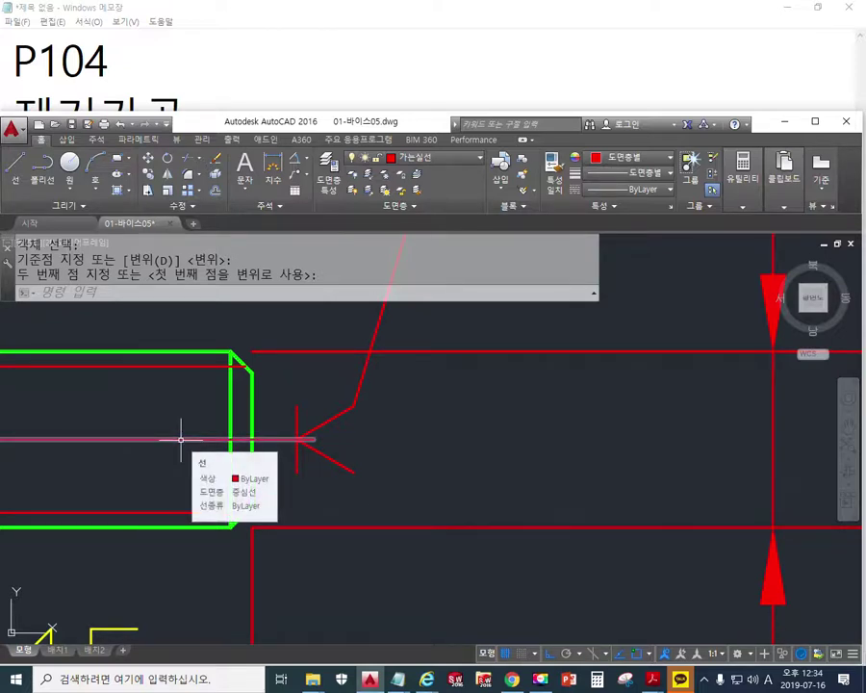
pyautogui.click(180, 441)
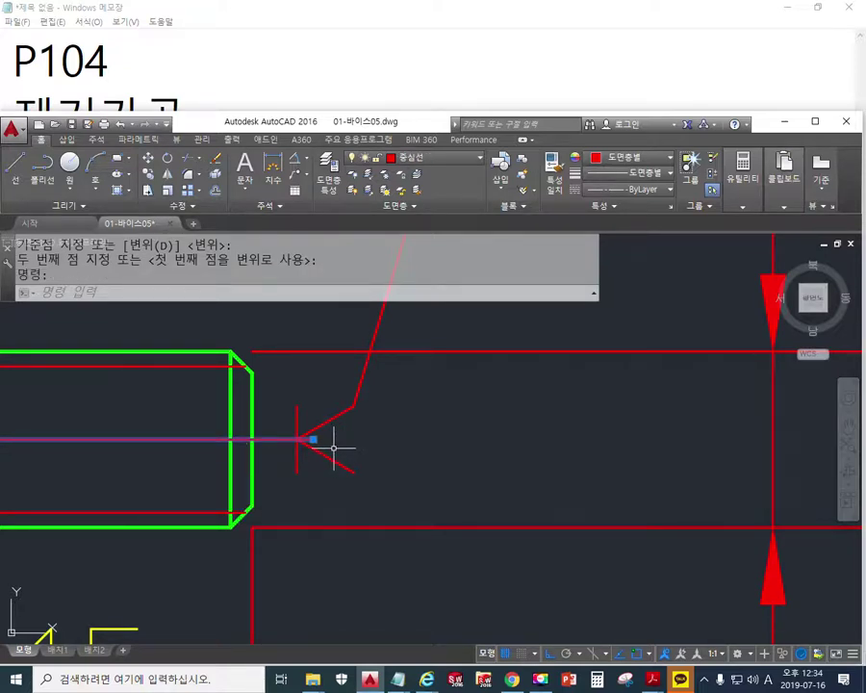
pyautogui.press('F12')
pyautogui.moveTo(362, 393)
pyautogui.mouseDown()
pyautogui.moveTo(304, 439)
pyautogui.moveTo(359, 483)
pyautogui.mouseUp()
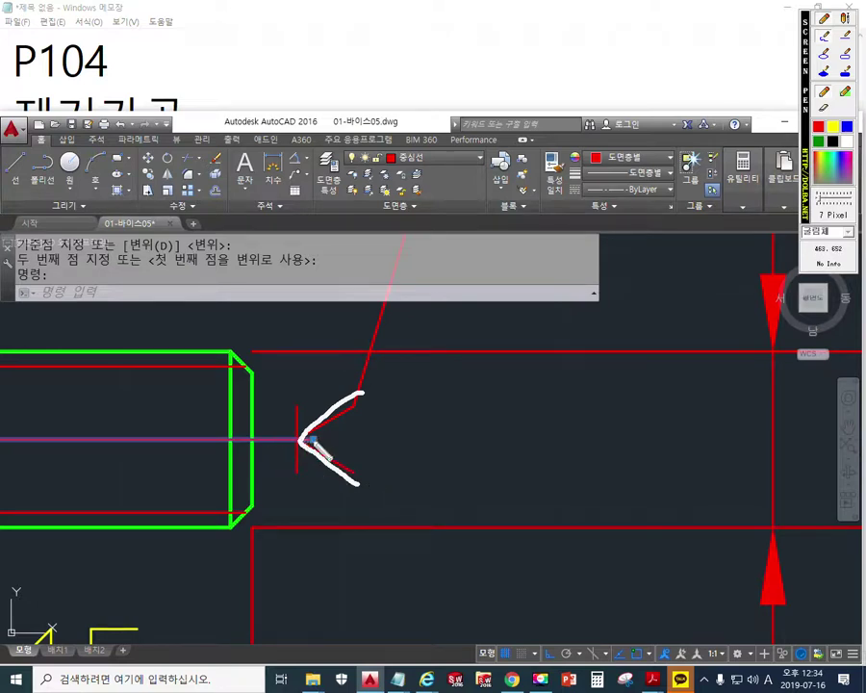
pyautogui.press('Escape')
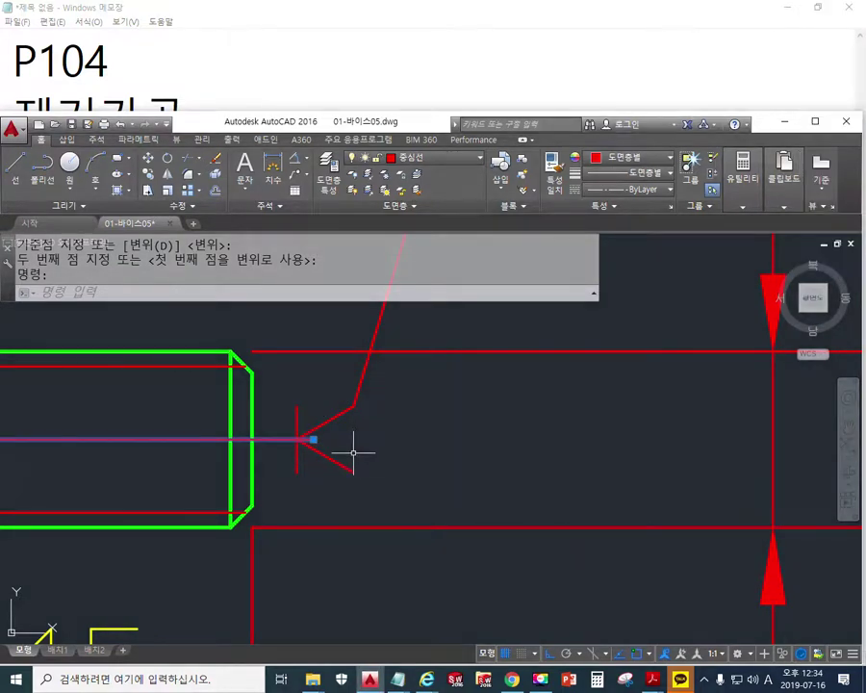
# - Annotate the centre line's end grip with a circle, a rightward extension arrow and the letter S, and clear the annotations
pyautogui.press('F9')
pyautogui.moveTo(63, 441)
pyautogui.mouseDown()
pyautogui.moveTo(464, 438)
pyautogui.moveTo(445, 421)
pyautogui.moveTo(447, 462)
pyautogui.mouseUp()
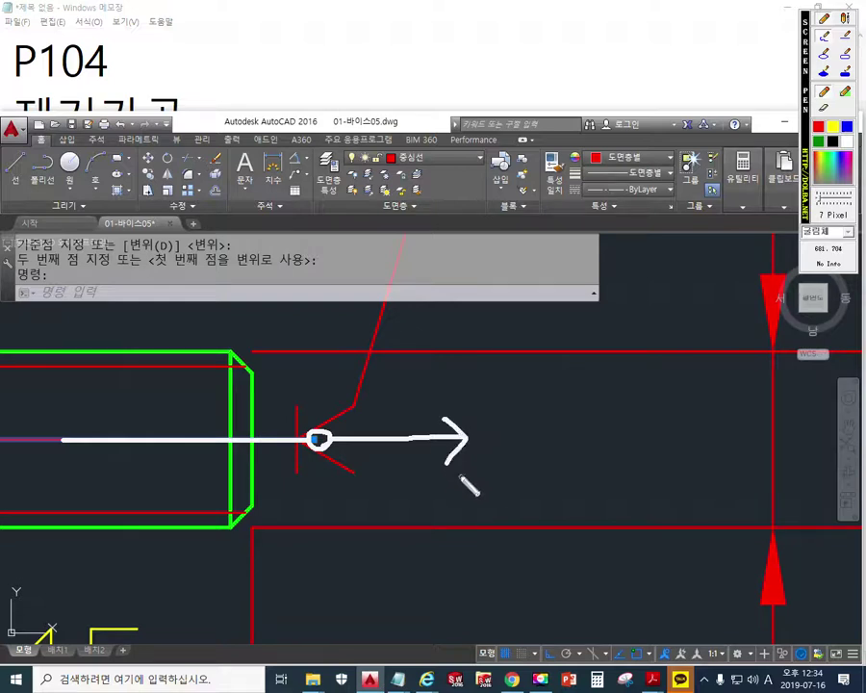
pyautogui.moveTo(528, 411)
pyautogui.mouseDown()
pyautogui.moveTo(518, 438)
pyautogui.moveTo(523, 470)
pyautogui.moveTo(511, 477)
pyautogui.mouseUp()
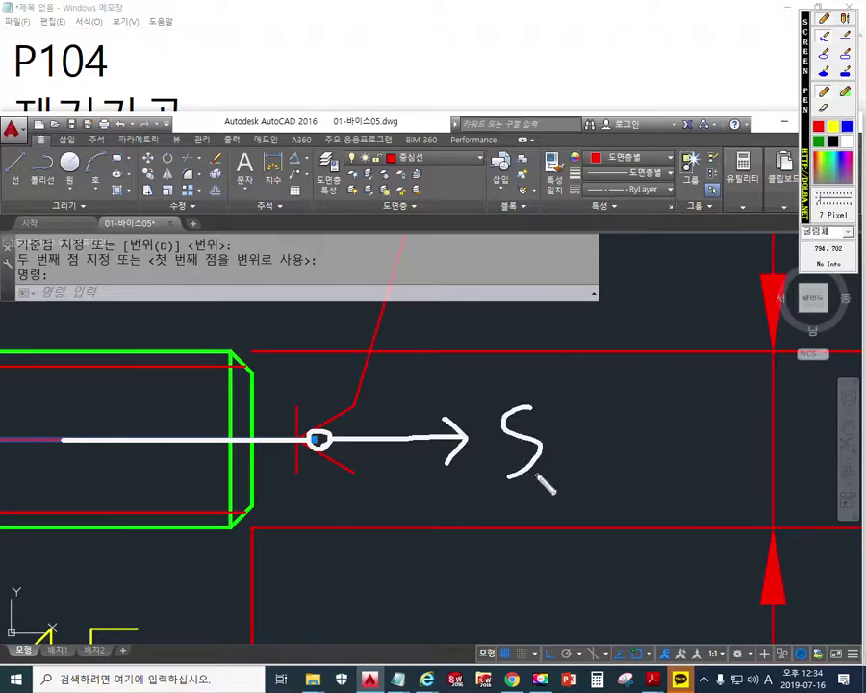
pyautogui.press('Escape')
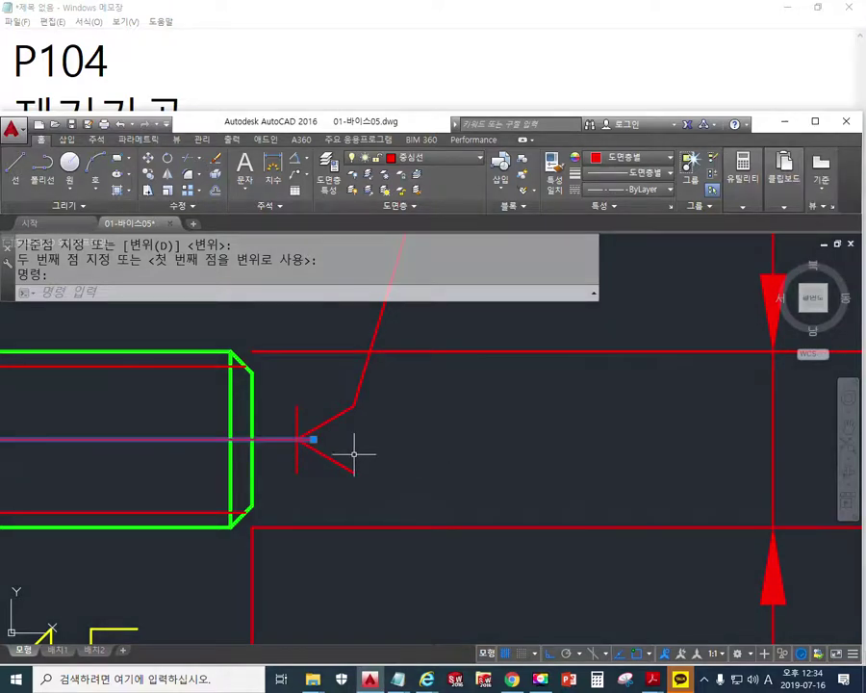
# - Stretch the centre line's right end horizontally about 6 mm to the right, past the centre-hole symbol
pyautogui.click(313, 440)
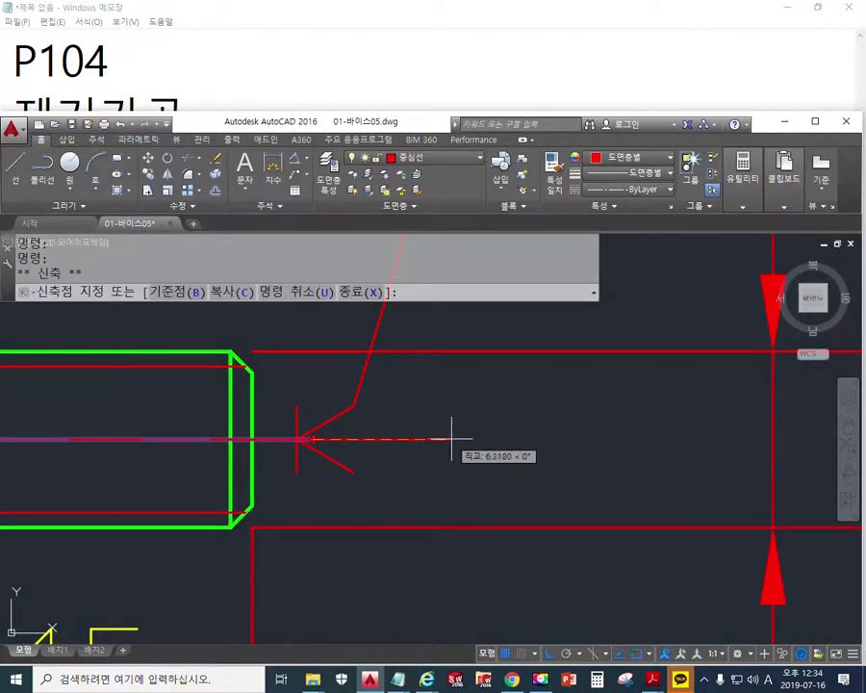
pyautogui.click(458, 446)
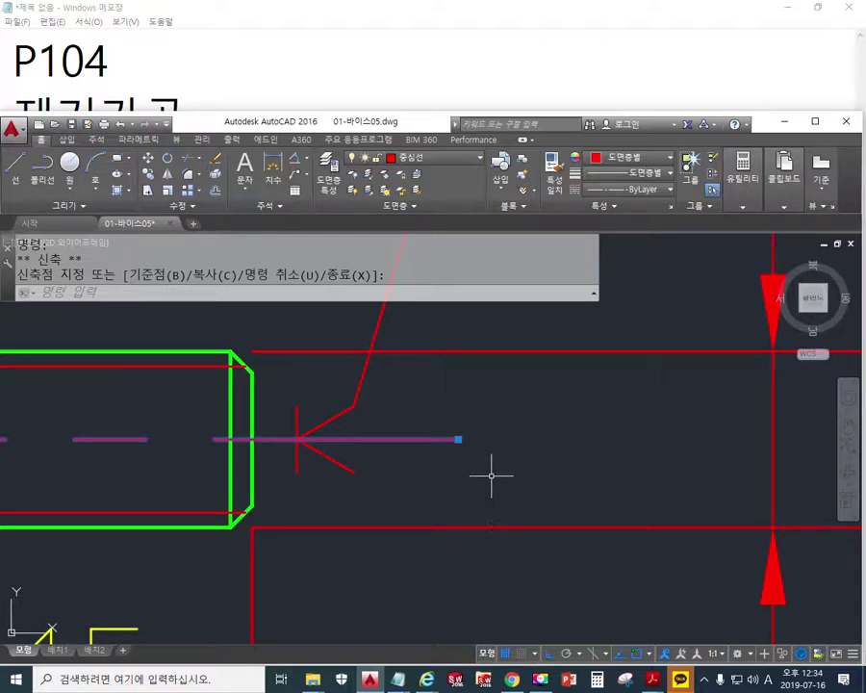
pyautogui.press('Escape')
# - Move the complete F datum symbol about 44 mm horizontally to the left, closer to the M8x1 and ϕ8g6 dimensions
pyautogui.scroll(-5, 466, 464)
pyautogui.moveTo(546, 530)
pyautogui.mouseDown(button='middle')
pyautogui.moveTo(418, 407)
pyautogui.moveTo(376, 385)
pyautogui.moveTo(395, 420)
pyautogui.mouseUp(button='middle')
pyautogui.scroll(-2, 378, 387)
pyautogui.scroll(2, 400, 414)
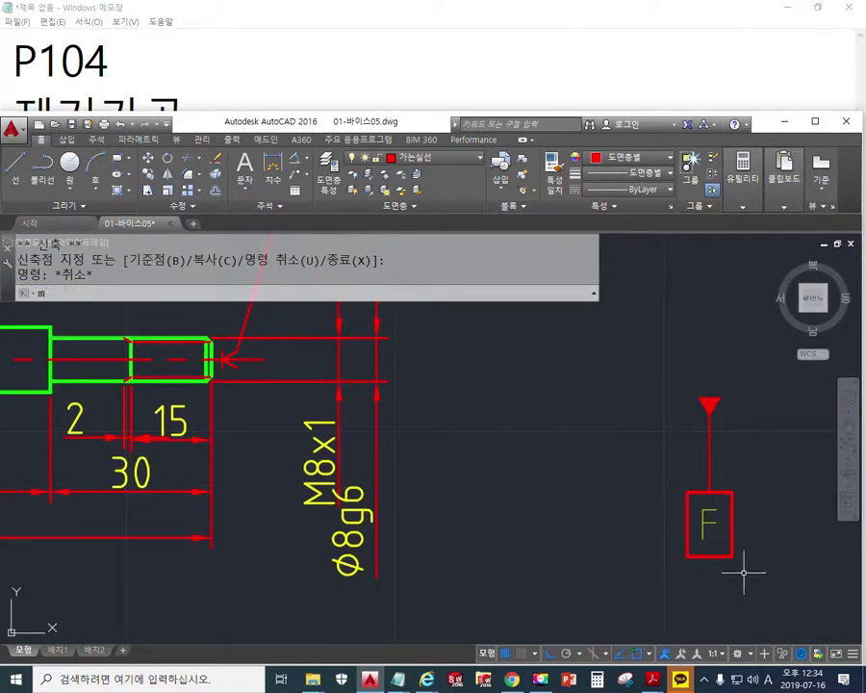
pyautogui.write('m')
pyautogui.press('Return')
pyautogui.click(776, 575)
pyautogui.click(648, 358)
pyautogui.press('Return')
pyautogui.click(705, 356)
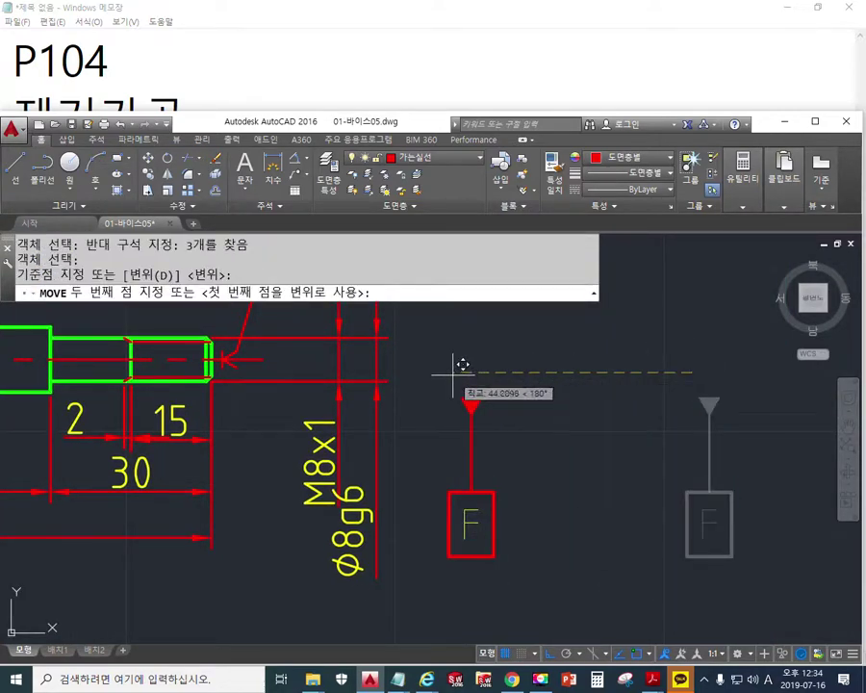
pyautogui.click(466, 358)
pyautogui.moveTo(275, 419); pyautogui.dragTo(390, 438, button='middle')
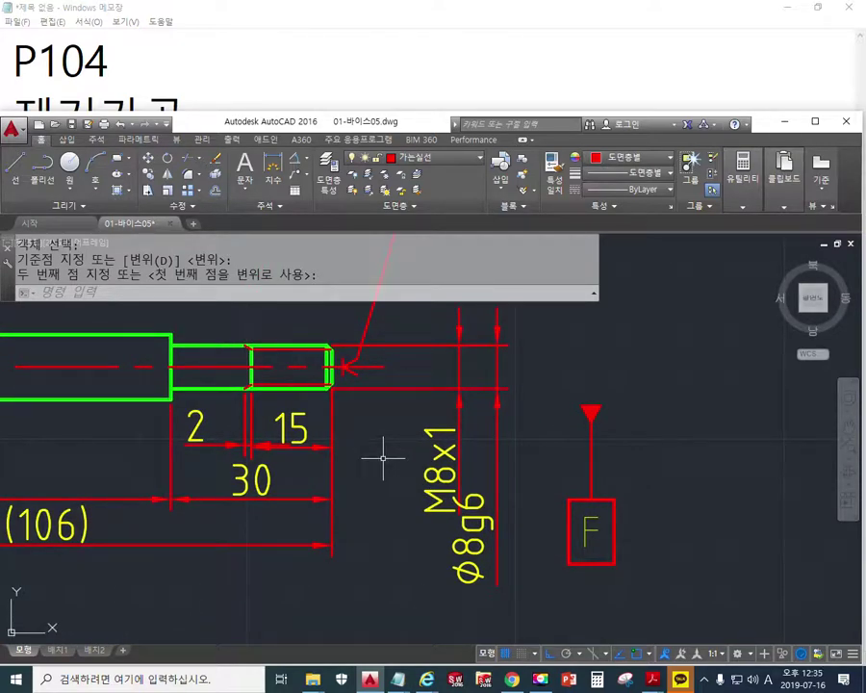
# - Annotate the Move command and the datum triangle's path to the centre line's end, sketch the placed symbol, and clear the annotations
pyautogui.press('F9')
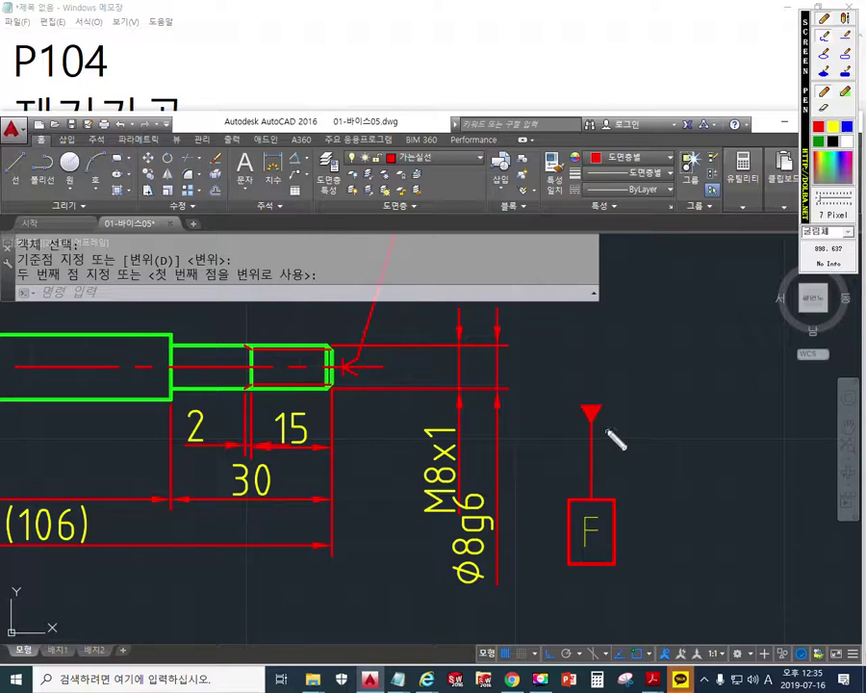
pyautogui.moveTo(647, 339)
pyautogui.mouseDown()
pyautogui.moveTo(669, 308)
pyautogui.moveTo(689, 326)
pyautogui.moveTo(688, 343)
pyautogui.mouseUp()
pyautogui.moveTo(732, 283)
pyautogui.mouseDown()
pyautogui.moveTo(735, 313)
pyautogui.moveTo(711, 320)
pyautogui.moveTo(722, 340)
pyautogui.mouseUp()
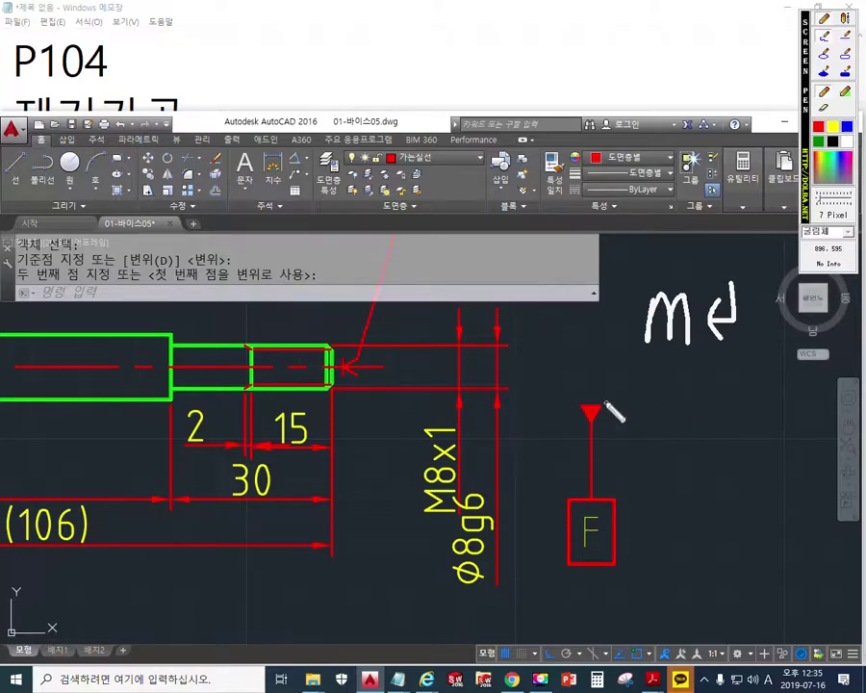
pyautogui.moveTo(602, 402); pyautogui.dragTo(606, 409)
pyautogui.moveTo(603, 395)
pyautogui.mouseDown()
pyautogui.moveTo(490, 316)
pyautogui.moveTo(385, 349)
pyautogui.moveTo(397, 366)
pyautogui.mouseUp()
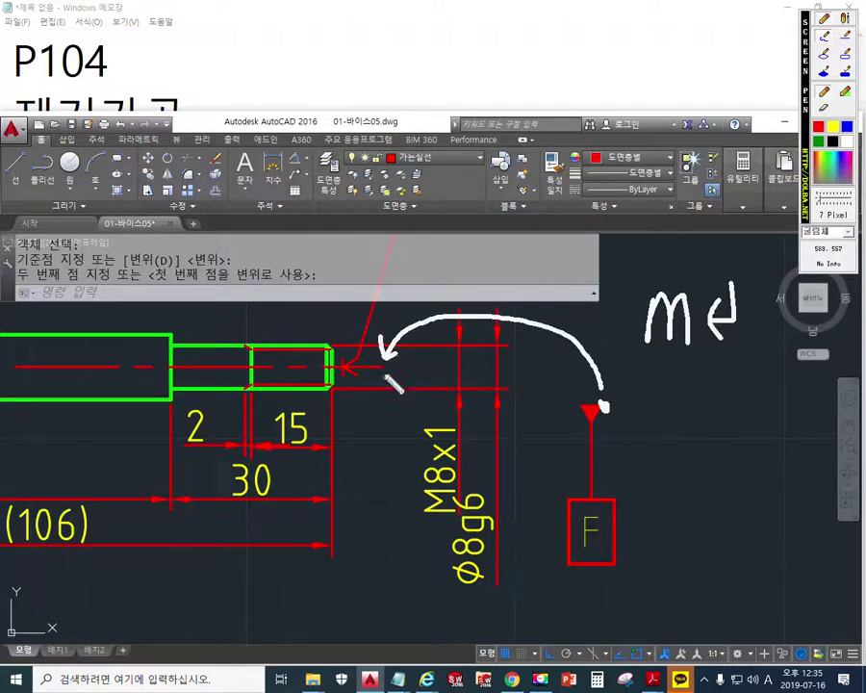
pyautogui.click(385, 365)
pyautogui.moveTo(366, 369)
pyautogui.mouseDown()
pyautogui.moveTo(373, 391)
pyautogui.moveTo(385, 378)
pyautogui.moveTo(377, 408)
pyautogui.mouseUp()
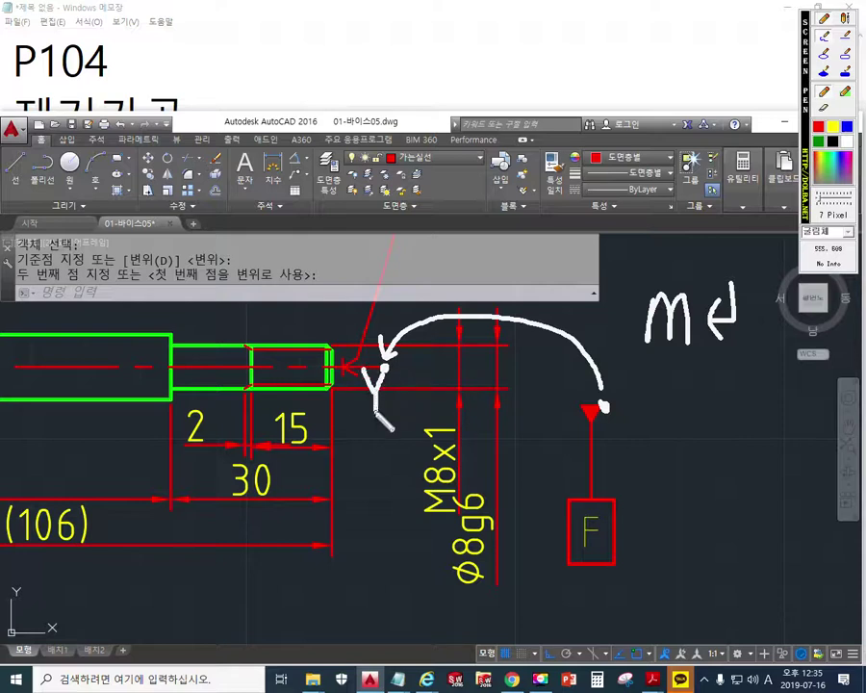
pyautogui.moveTo(395, 450)
pyautogui.mouseDown()
pyautogui.moveTo(358, 511)
pyautogui.moveTo(395, 452)
pyautogui.mouseUp()
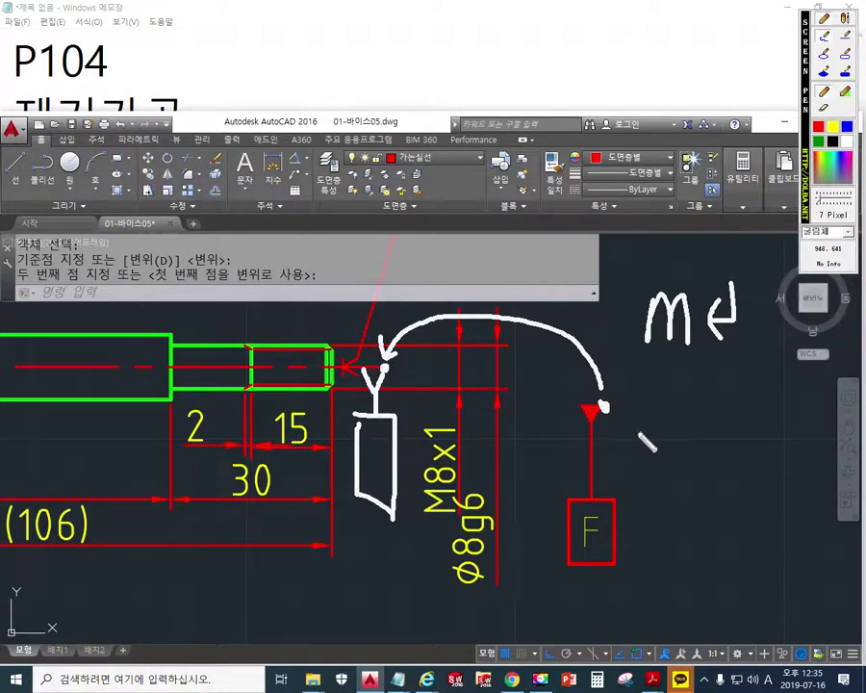
pyautogui.press('Escape')
# - Move the F datum symbol by its triangle's upper right corner onto the right end of the shaft's extended centre line
pyautogui.write('m')
pyautogui.press('Return')
pyautogui.click(658, 595)
pyautogui.click(556, 413)
pyautogui.press('Return')
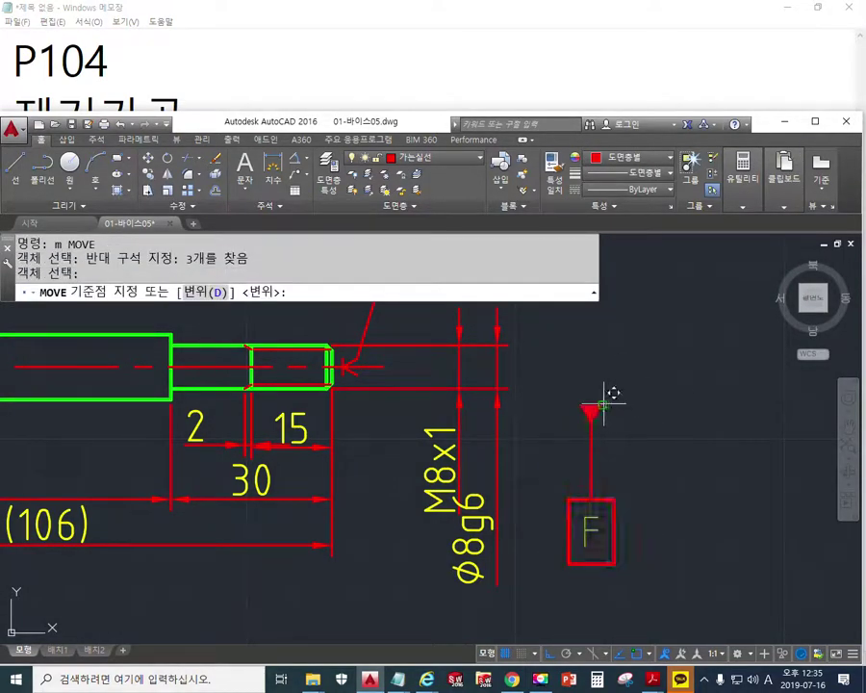
pyautogui.click(591, 412)
pyautogui.click(372, 387)
pyautogui.moveTo(436, 408)
pyautogui.mouseDown(button='middle')
pyautogui.moveTo(528, 412)
pyautogui.moveTo(628, 392)
pyautogui.mouseUp(button='middle')
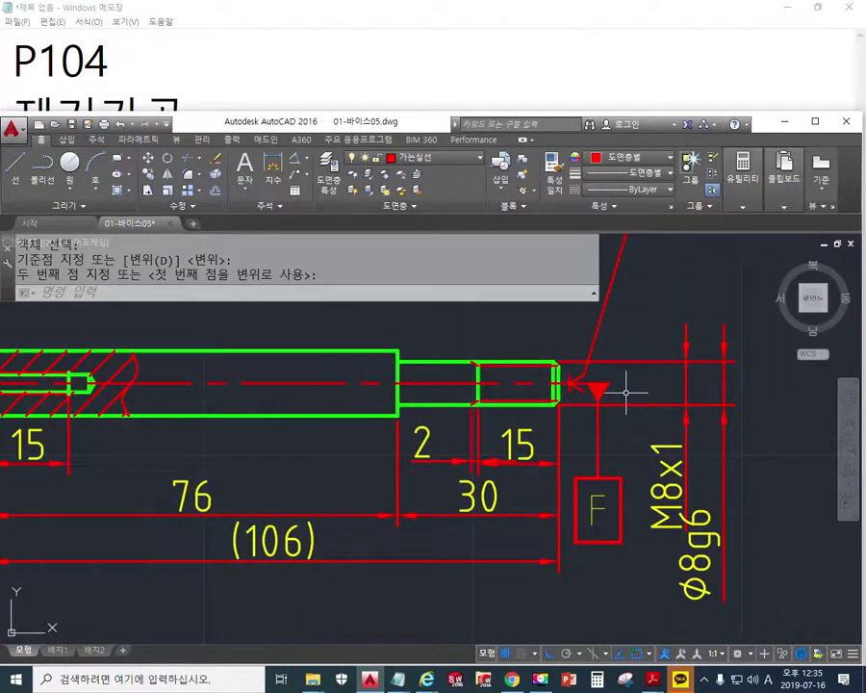
# - Examine the F datum on the 60° dimension's upper extension line in the finished reference drawing, circle it, and clear the annotation
pyautogui.scroll(-4, 568, 387)
pyautogui.scroll(3, 258, 400)
pyautogui.scroll(1, 363, 393)
pyautogui.scroll(2, 446, 409)
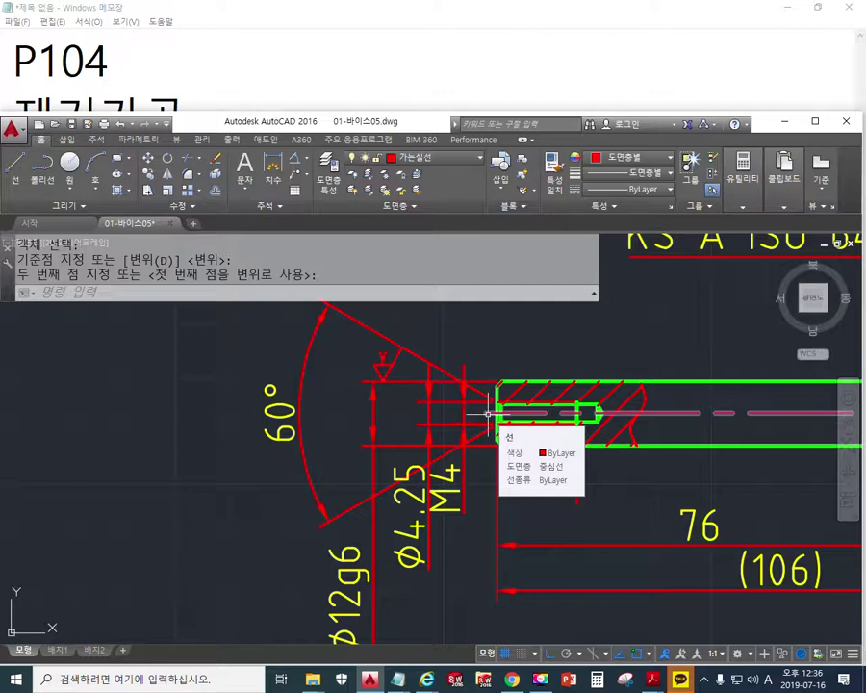
pyautogui.scroll(-5, 488, 415)
pyautogui.scroll(6, 462, 451)
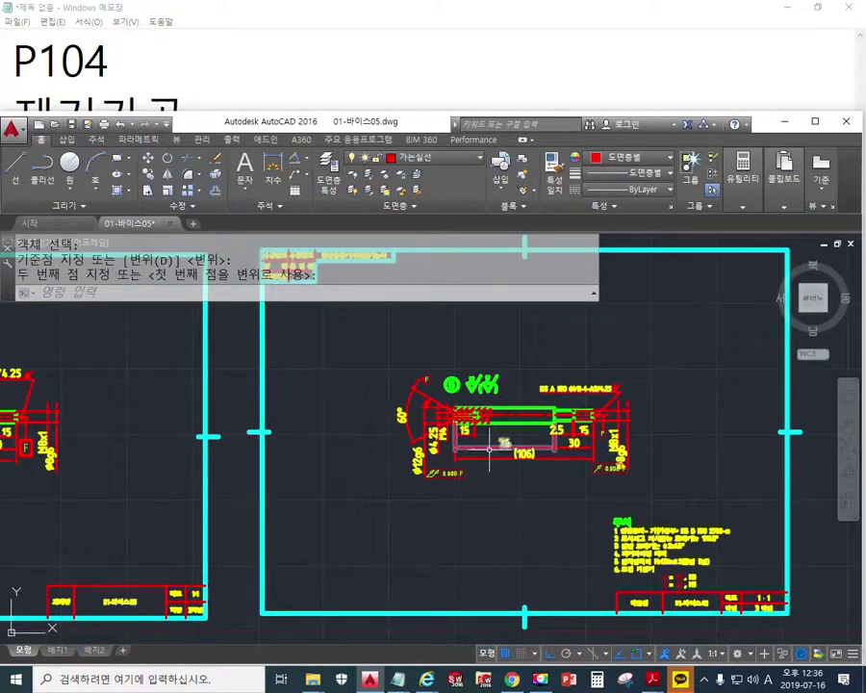
pyautogui.moveTo(468, 463); pyautogui.dragTo(456, 512, button='middle')
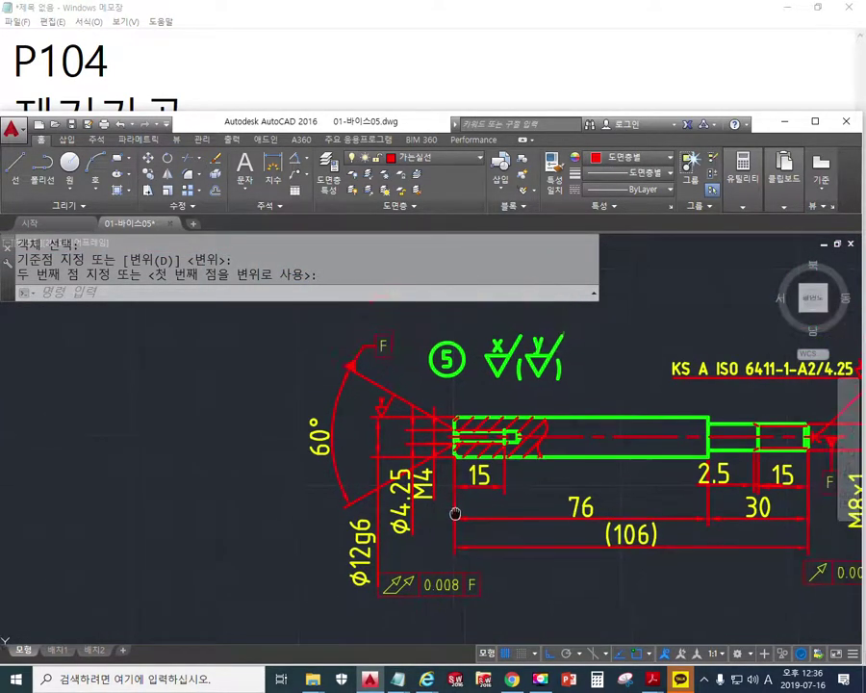
pyautogui.moveTo(398, 392); pyautogui.dragTo(394, 410, button='middle')
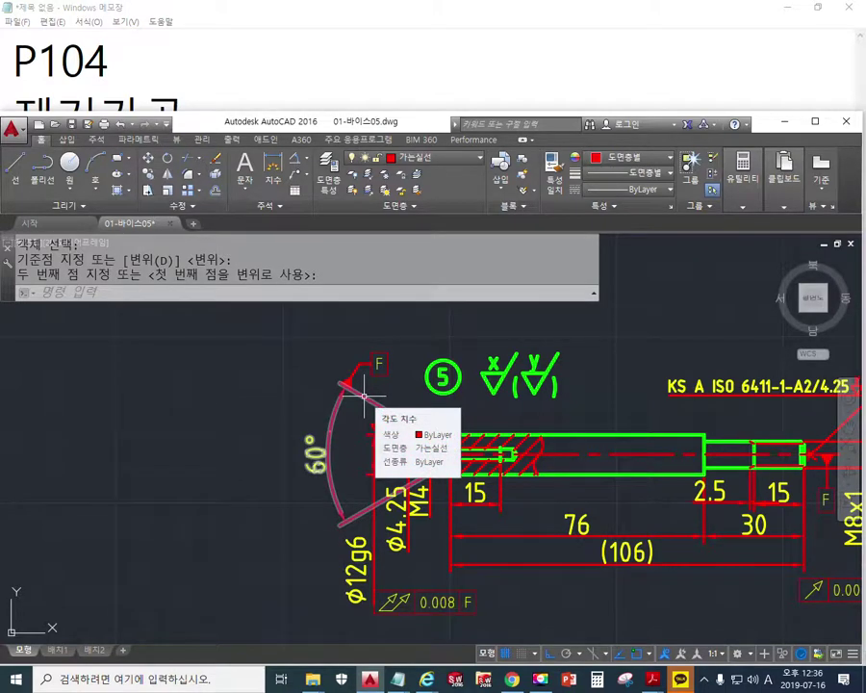
pyautogui.scroll(2, 363, 395)
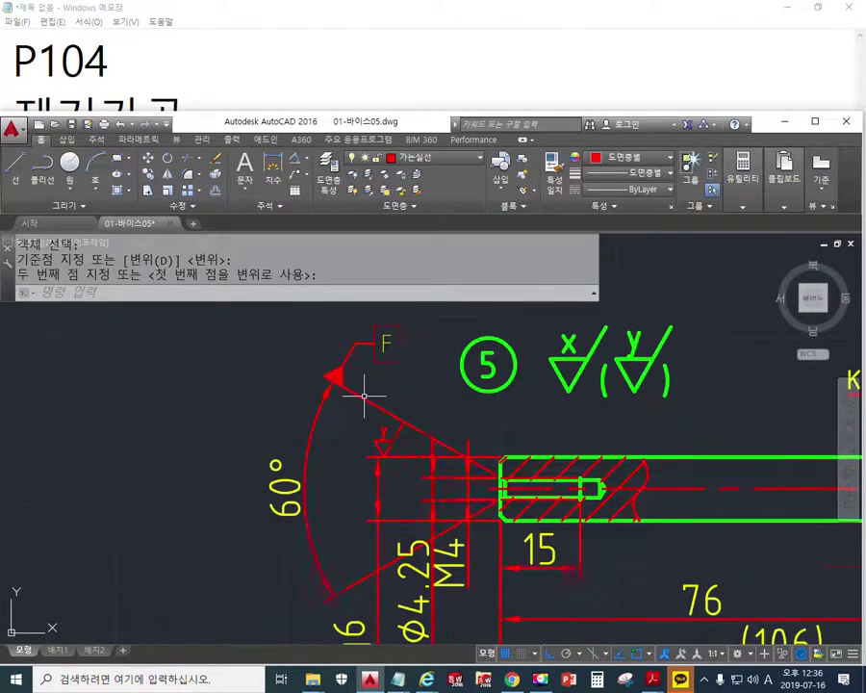
pyautogui.moveTo(287, 328); pyautogui.dragTo(427, 409)
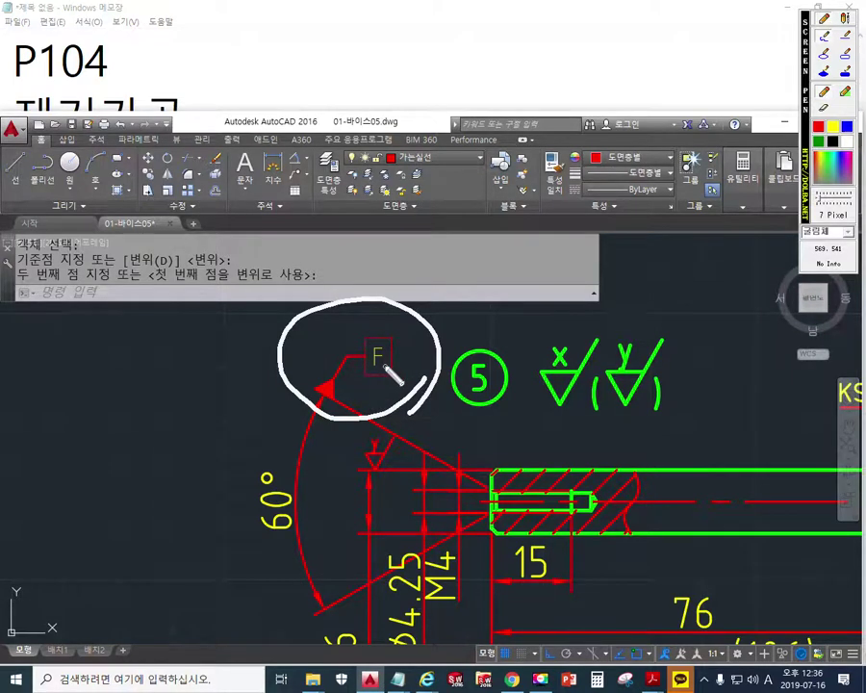
pyautogui.press('Escape')
# - Draw a quick leader with a datum triangle from the end of the 60° dimension's upper extension line, slanting up and right
pyautogui.scroll(-5, 308, 376)
pyautogui.moveTo(202, 412)
pyautogui.mouseDown(button='middle')
pyautogui.moveTo(483, 450)
pyautogui.moveTo(675, 447)
pyautogui.mouseUp(button='middle')
pyautogui.scroll(5, 262, 403)
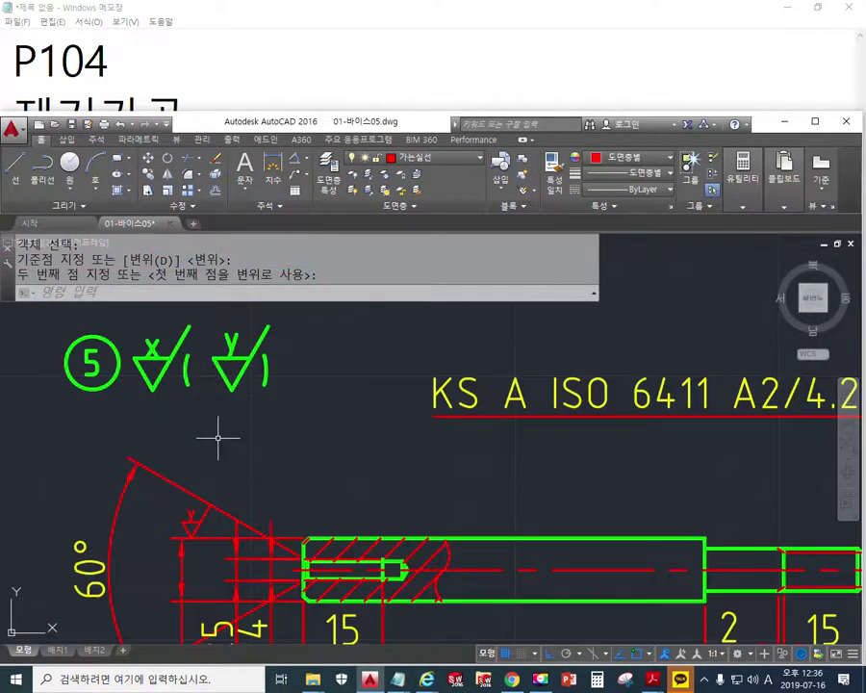
pyautogui.scroll(3, 227, 418)
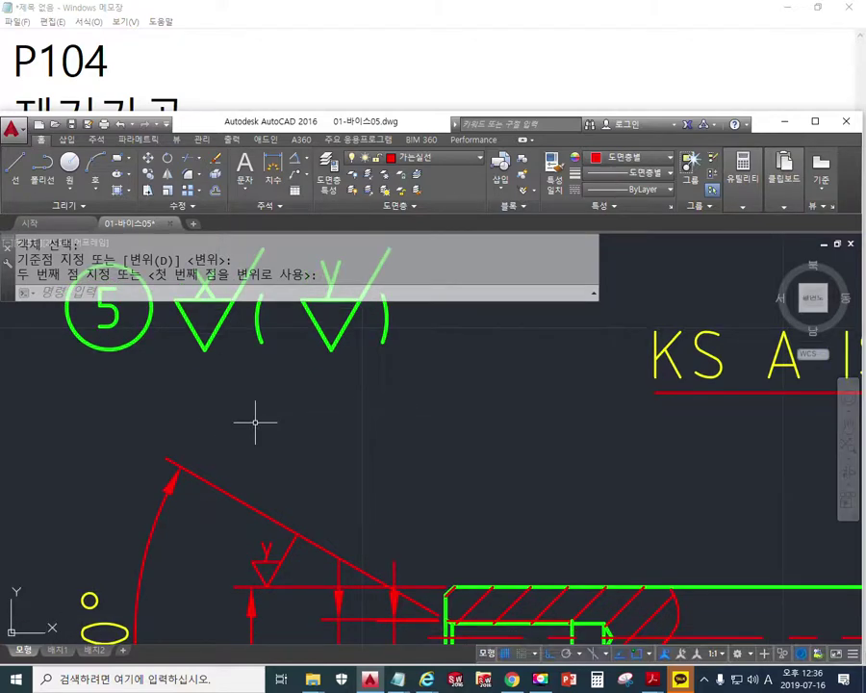
pyautogui.write('ql')
pyautogui.press('Return')
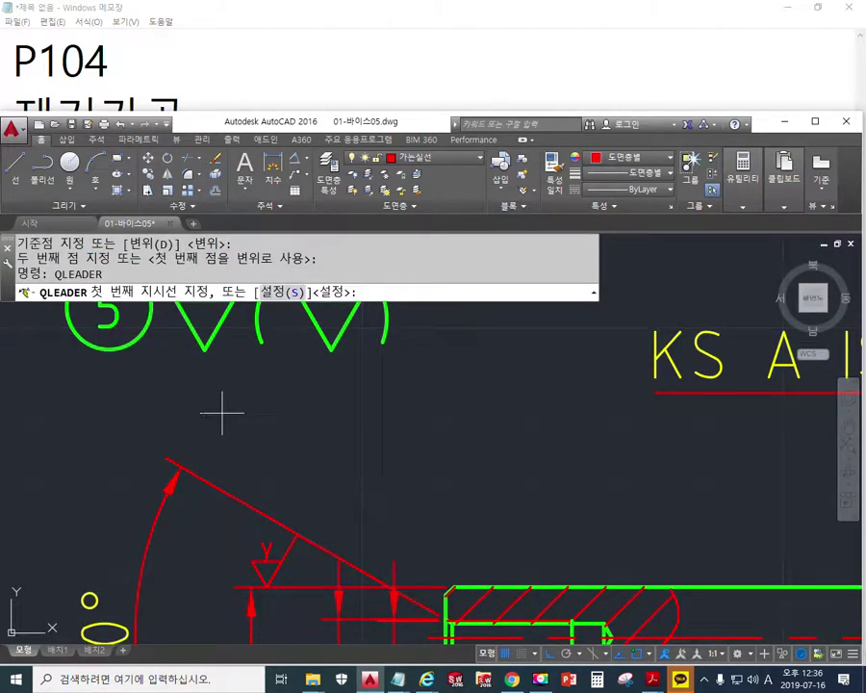
pyautogui.moveTo(178, 466); pyautogui.dragTo(189, 424, button='middle')
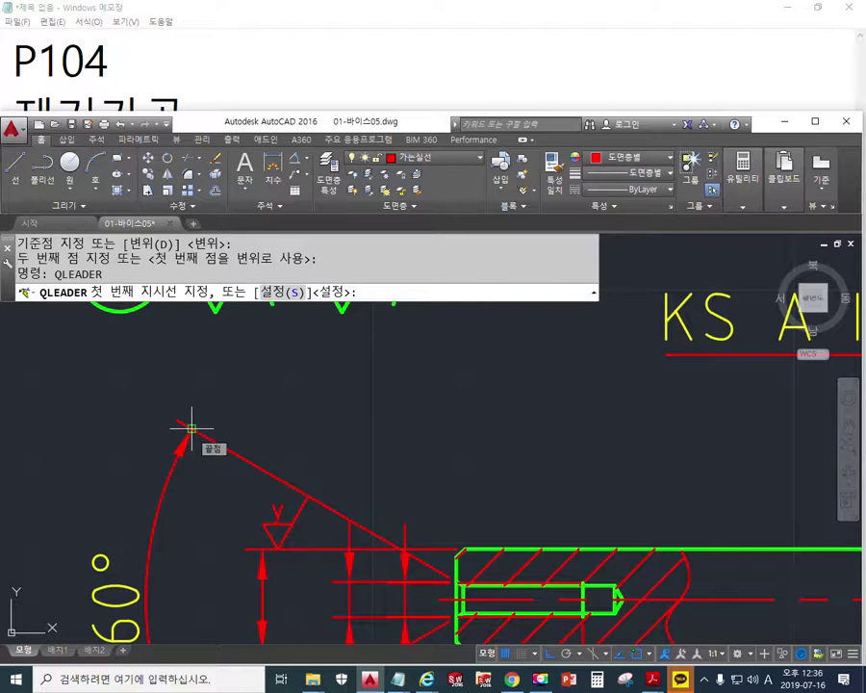
pyautogui.click(190, 428)
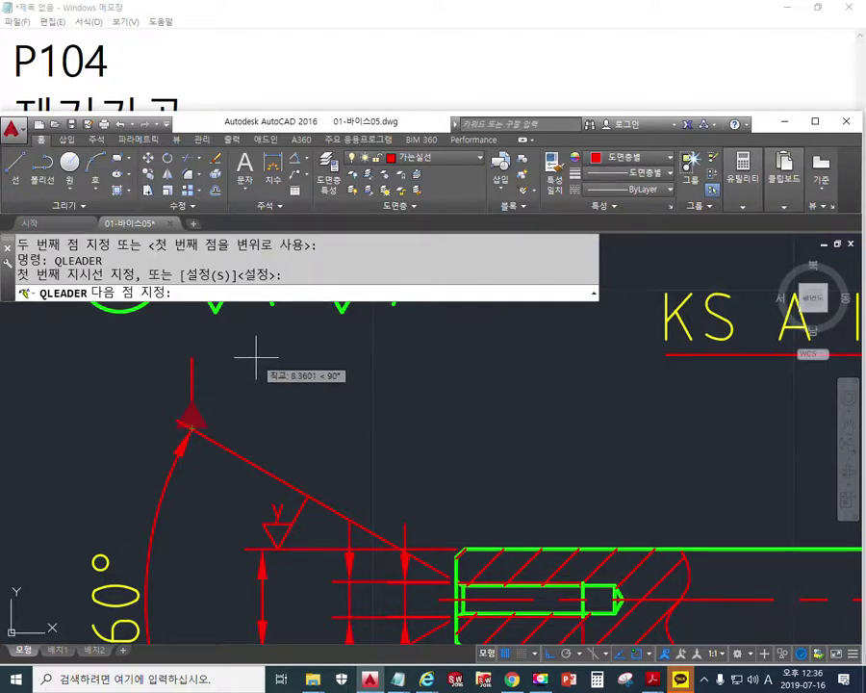
pyautogui.press('F8')
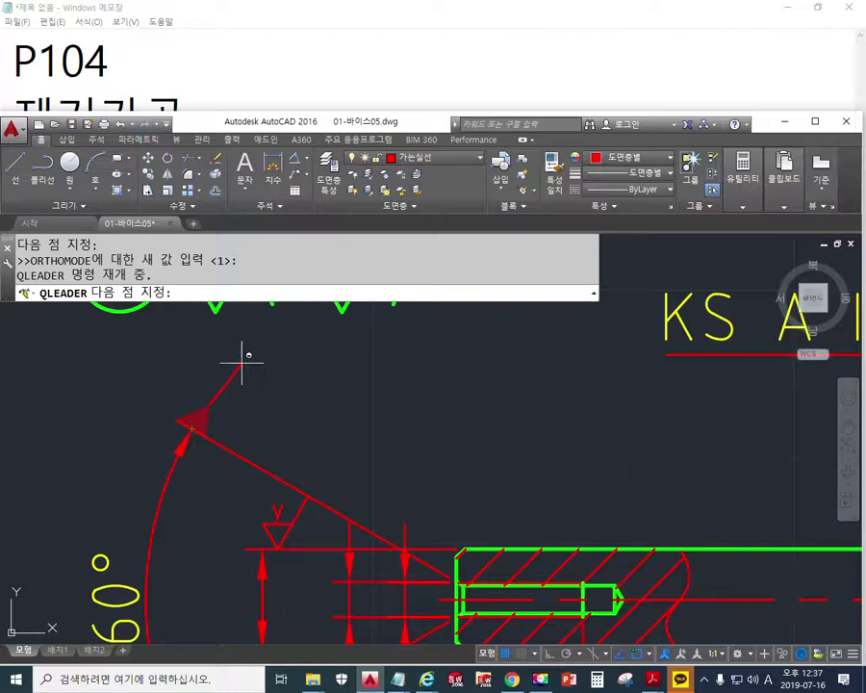
pyautogui.click(245, 364)
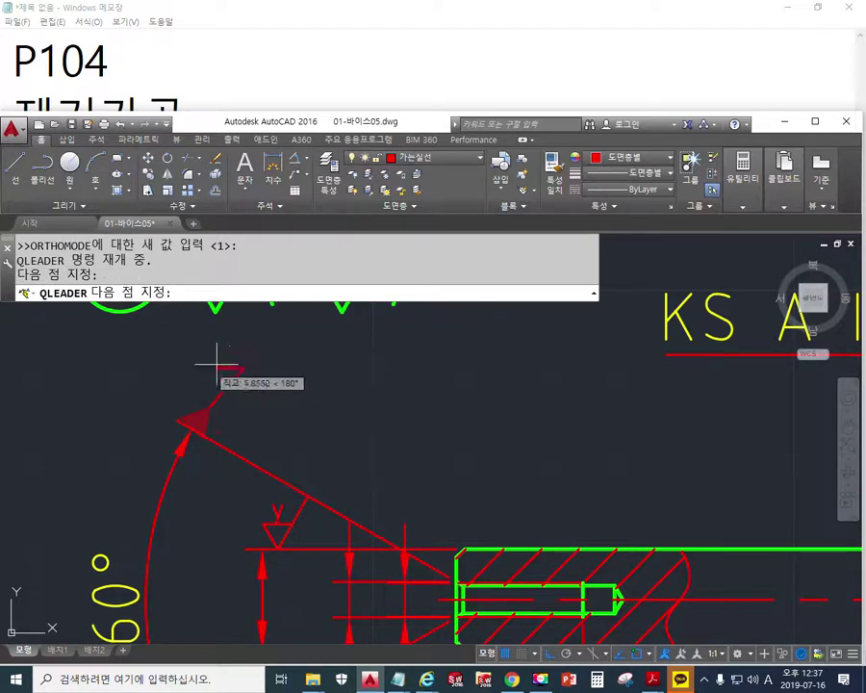
# - Finish the leader with a geometric tolerance frame containing F as datum 1
pyautogui.press('Return')
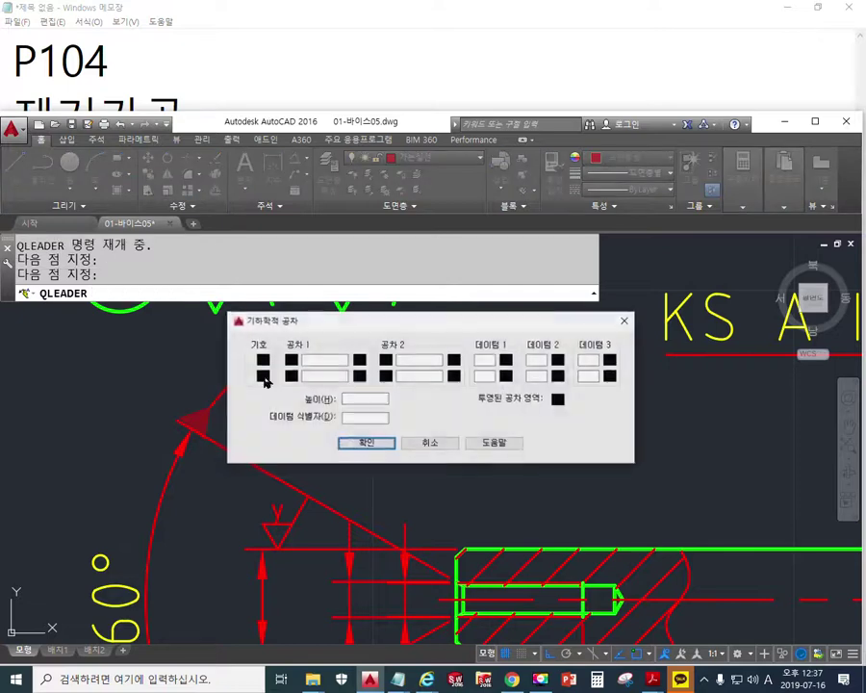
pyautogui.click(484, 361)
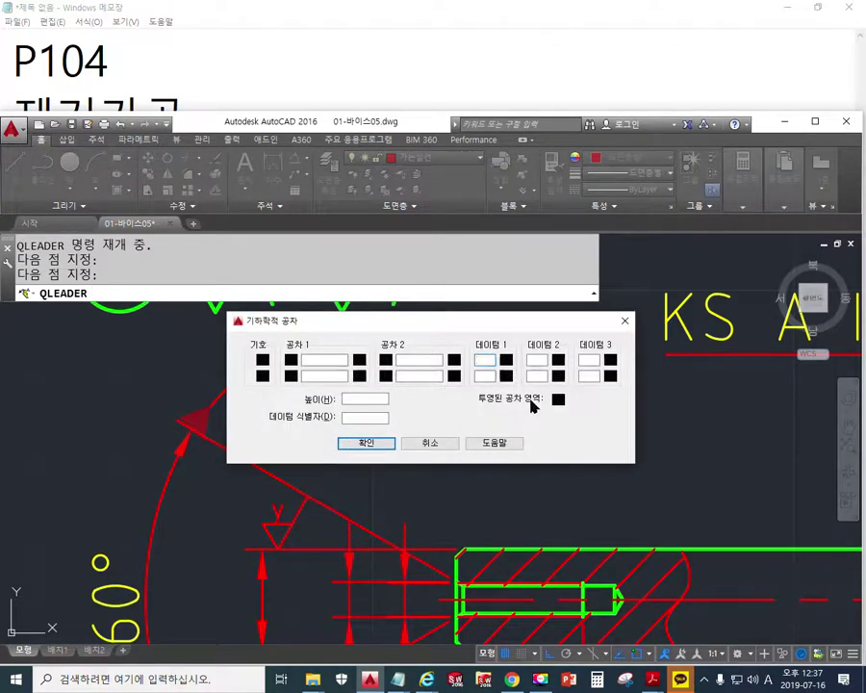
pyautogui.write('F')
pyautogui.click(381, 444)
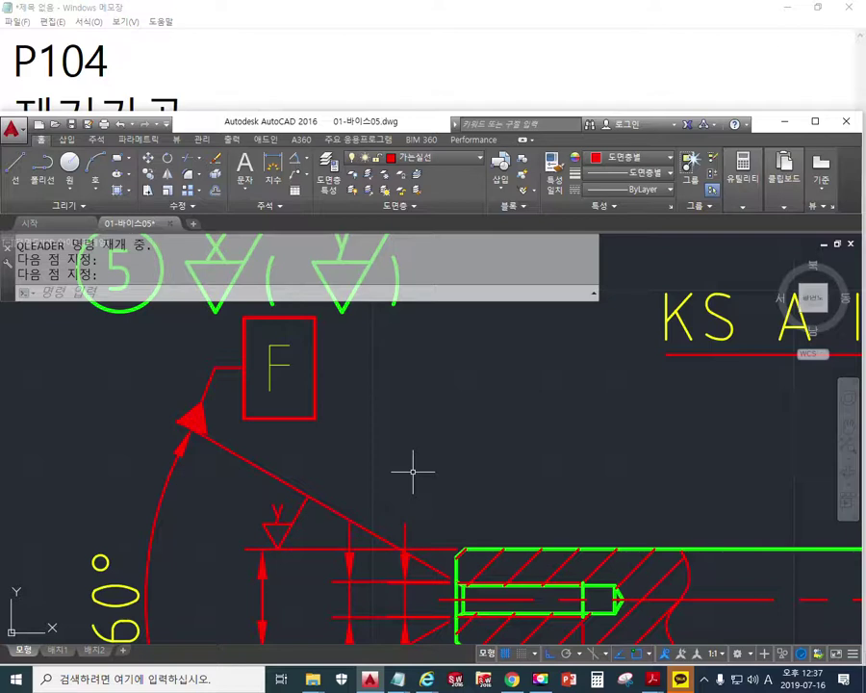
# - Outline the F datum frame above the 60° dimension, circle its upper left corner, and clear the annotation
pyautogui.moveTo(367, 443)
pyautogui.mouseDown(button='middle')
pyautogui.moveTo(422, 472)
pyautogui.moveTo(403, 449)
pyautogui.mouseUp(button='middle')
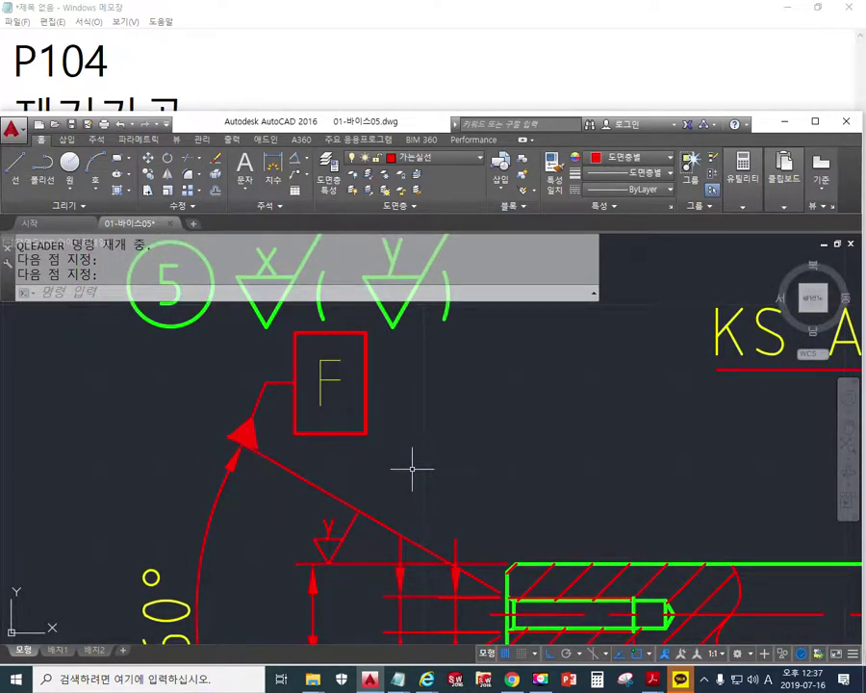
pyautogui.moveTo(412, 470); pyautogui.dragTo(410, 479, button='middle')
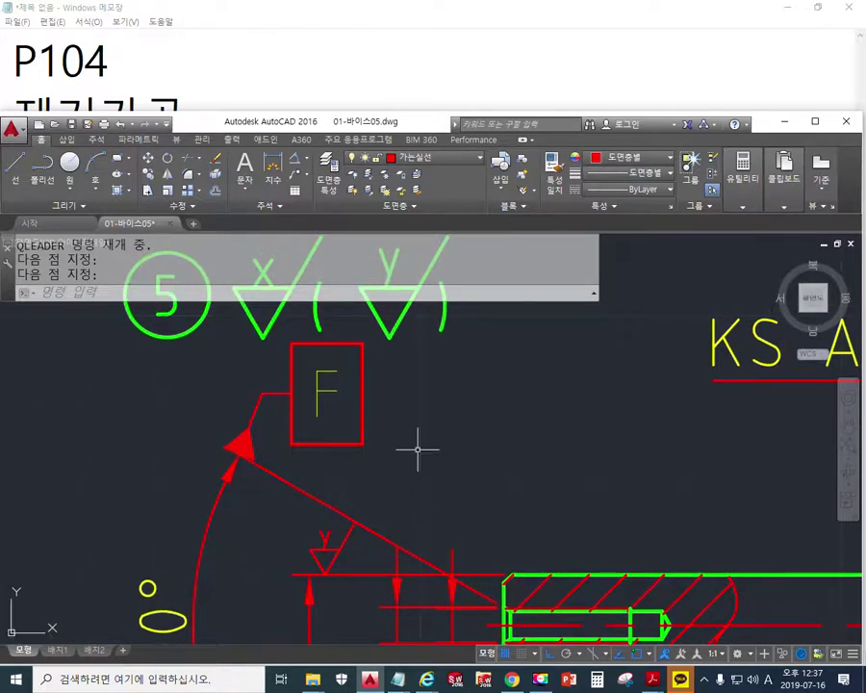
pyautogui.press('F12')
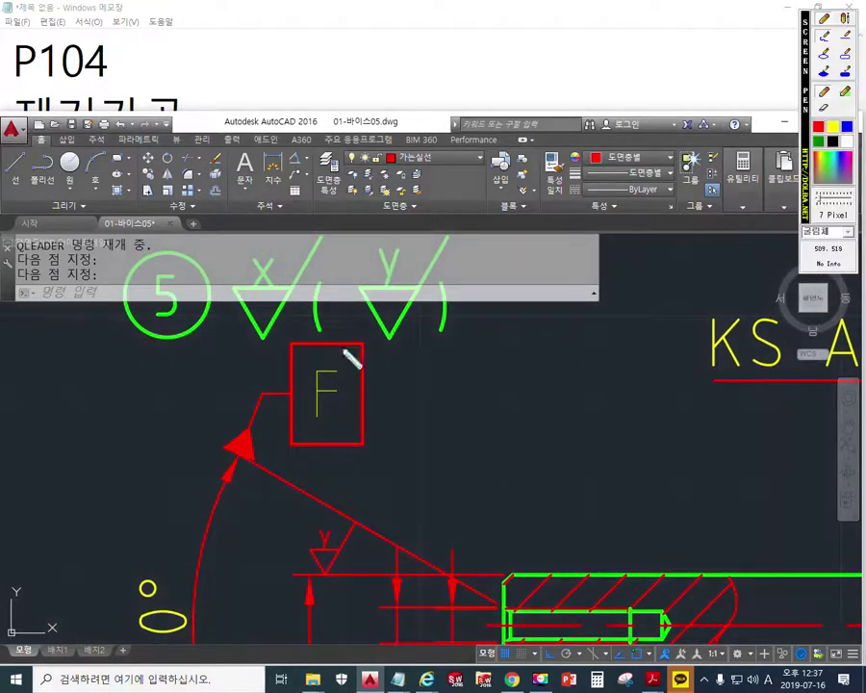
pyautogui.moveTo(375, 343)
pyautogui.mouseDown()
pyautogui.moveTo(289, 339)
pyautogui.moveTo(302, 462)
pyautogui.moveTo(368, 449)
pyautogui.moveTo(367, 353)
pyautogui.mouseUp()
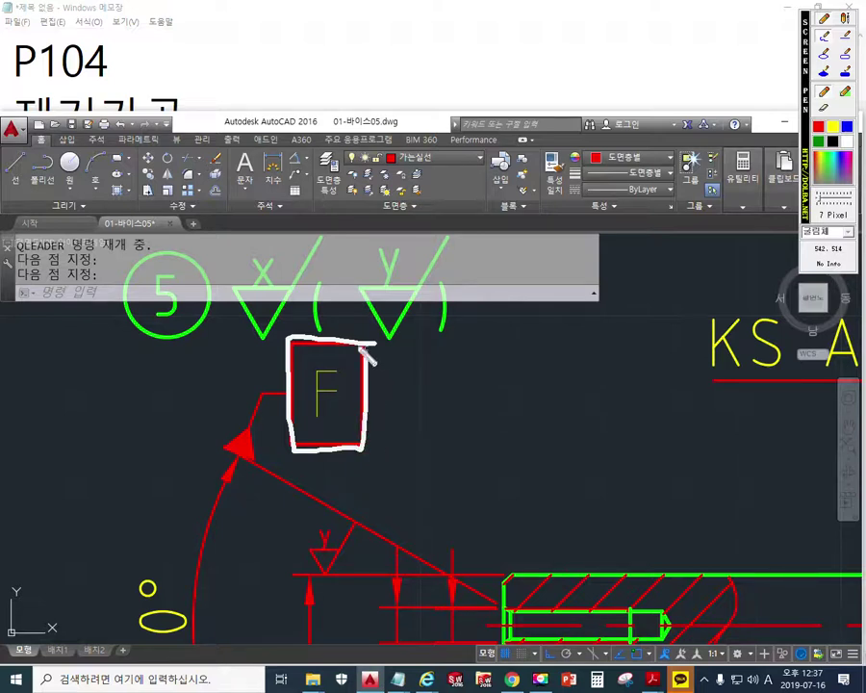
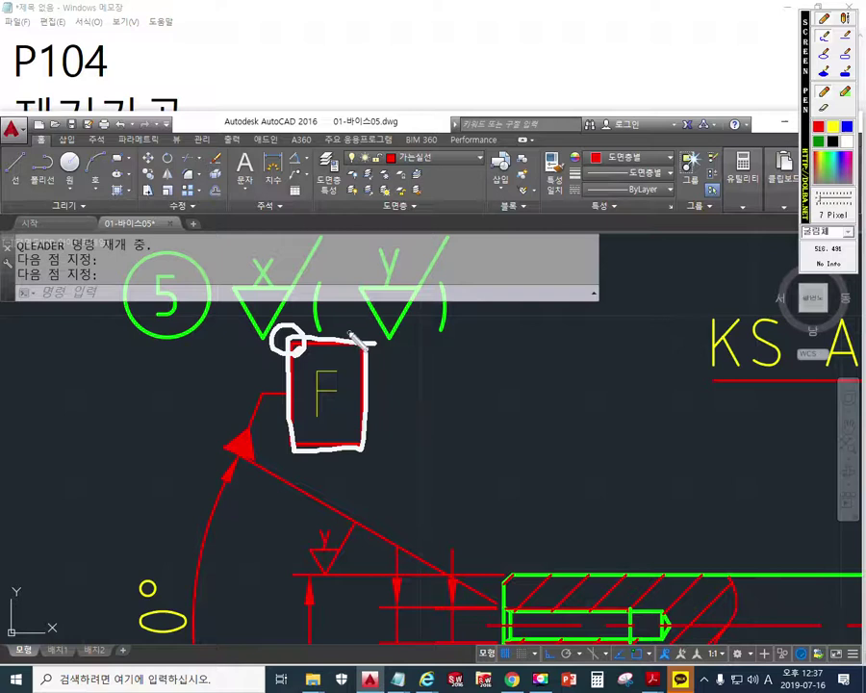
pyautogui.press('Escape')
# - Shift the F datum frame above the 60° dimension horizontally to the right by about 1.4, using its upper left corner
pyautogui.click(296, 344)
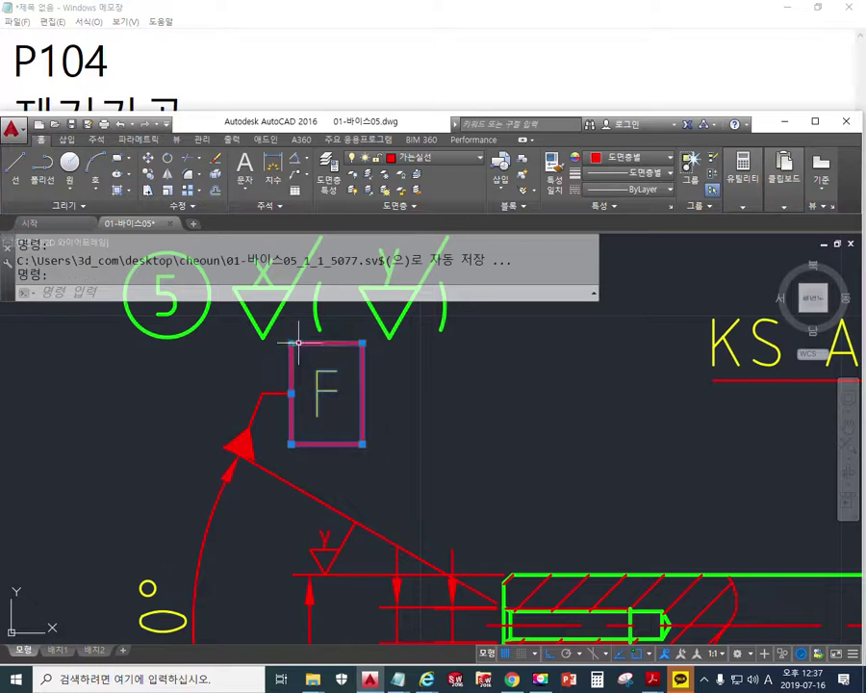
pyautogui.scroll(2, 279, 352)
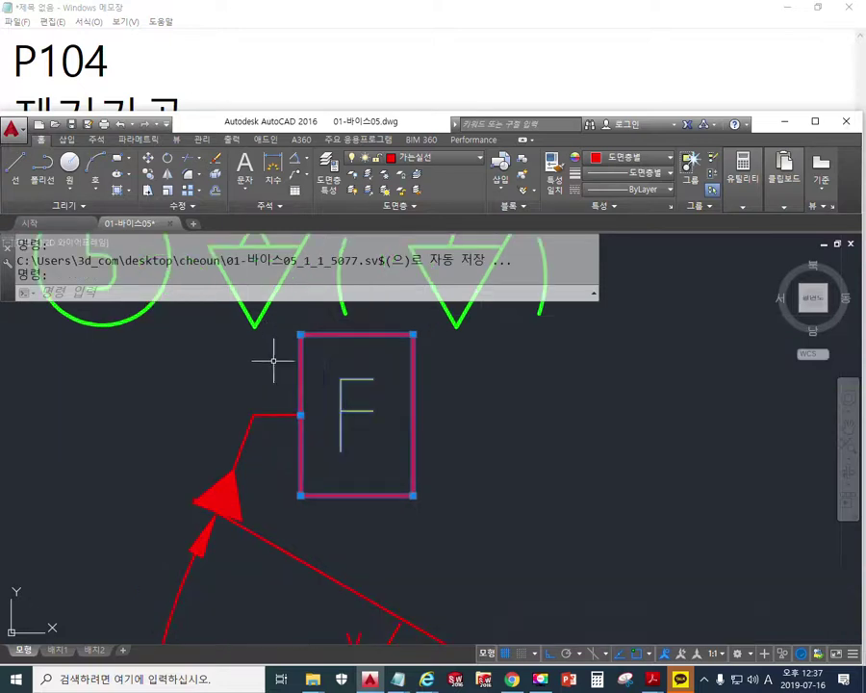
pyautogui.click(313, 326)
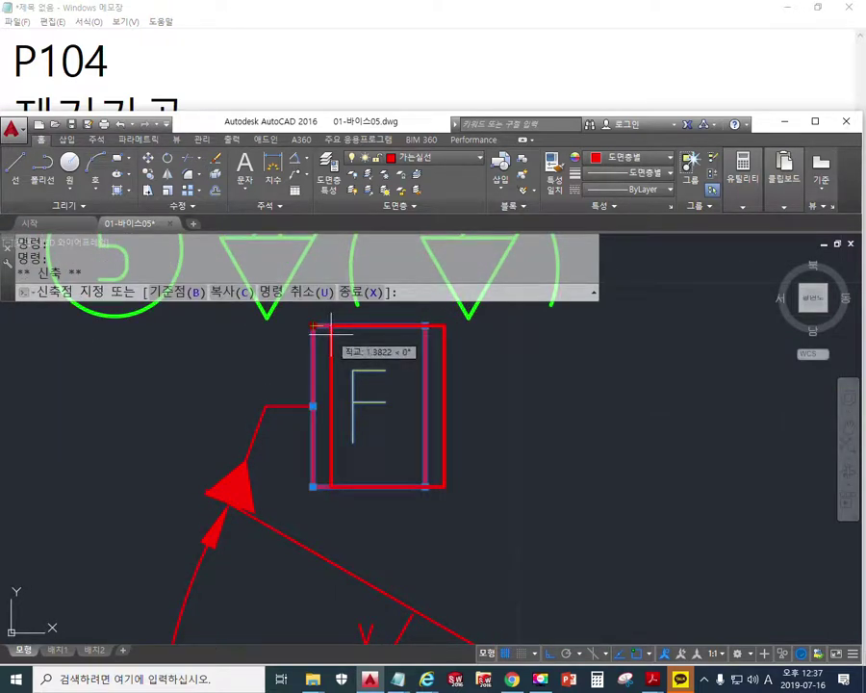
pyautogui.click(331, 328)
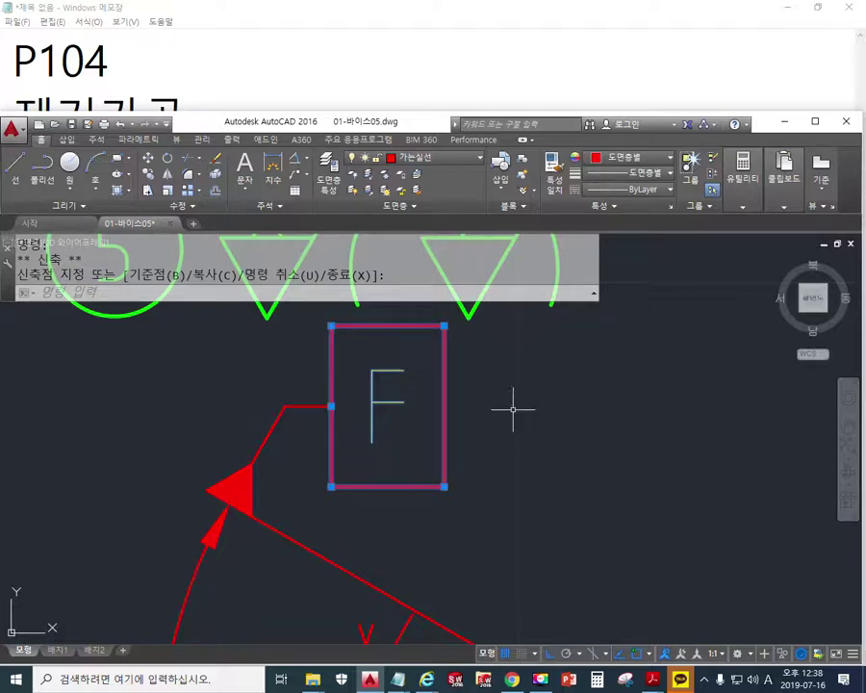
pyautogui.press('Escape')
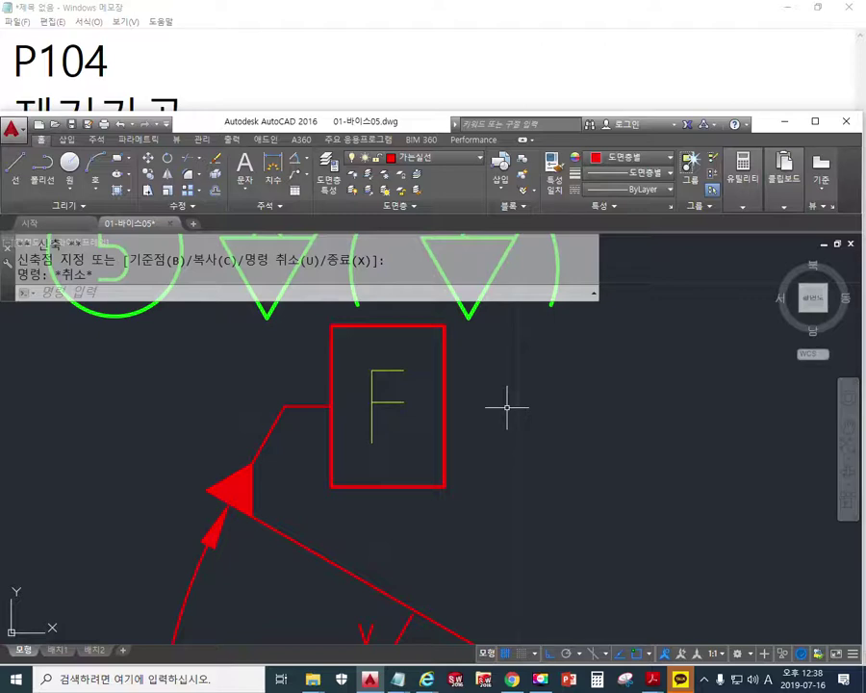
# - Examine the total runout frame below the Ø12g6 dimension in the finished reference drawing, trace its contents, and clear the annotation
pyautogui.scroll(-6, 507, 409)
pyautogui.moveTo(581, 449)
pyautogui.mouseDown(button='middle')
pyautogui.moveTo(436, 414)
pyautogui.moveTo(358, 412)
pyautogui.moveTo(393, 423)
pyautogui.mouseUp(button='middle')
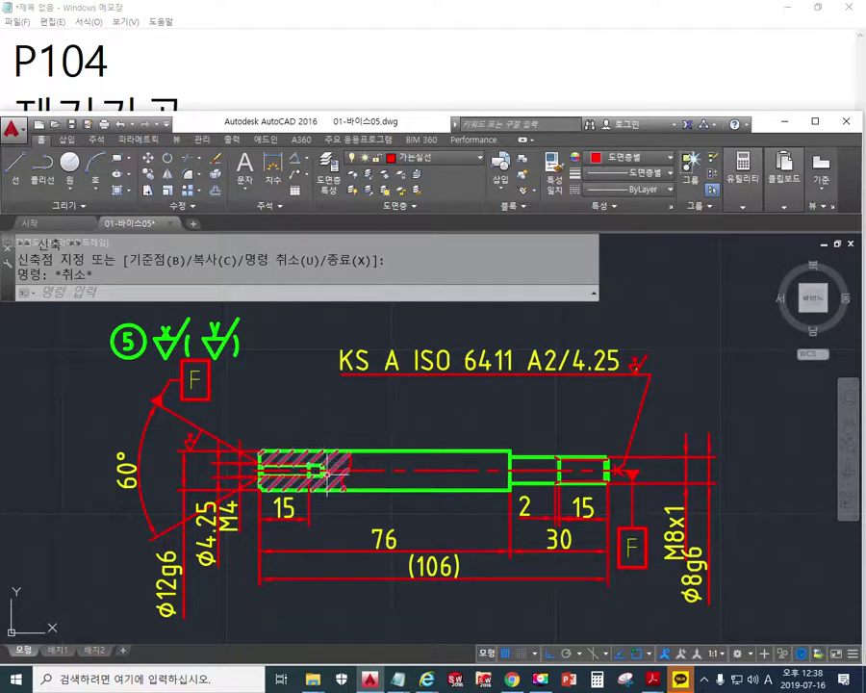
pyautogui.scroll(-5, 331, 479)
pyautogui.scroll(5, 462, 458)
pyautogui.scroll(2, 448, 456)
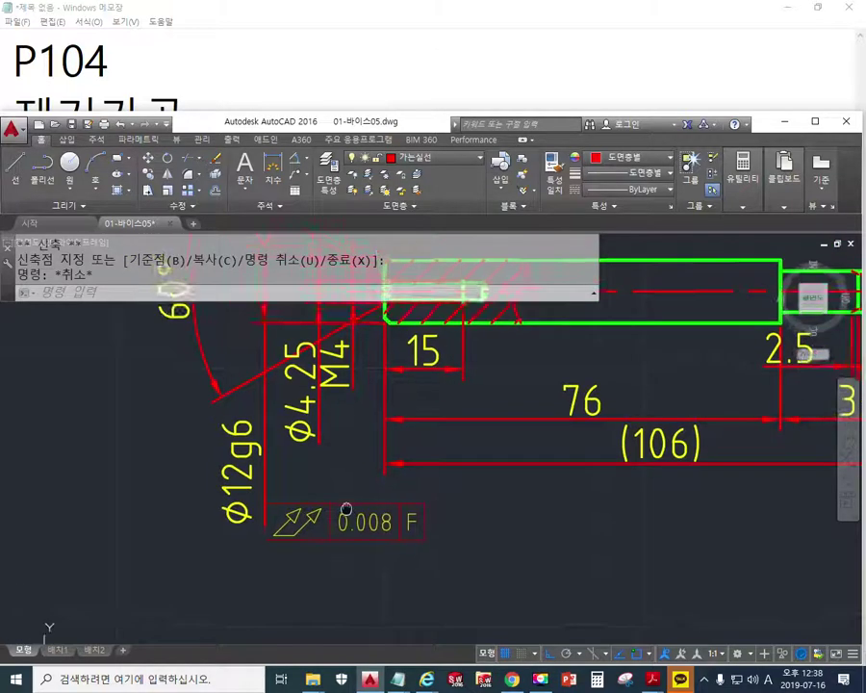
pyautogui.moveTo(255, 540)
pyautogui.mouseDown()
pyautogui.moveTo(451, 541)
pyautogui.moveTo(325, 495)
pyautogui.moveTo(267, 499)
pyautogui.moveTo(265, 539)
pyautogui.moveTo(309, 501)
pyautogui.moveTo(319, 522)
pyautogui.moveTo(313, 506)
pyautogui.moveTo(325, 510)
pyautogui.moveTo(294, 496)
pyautogui.mouseUp()
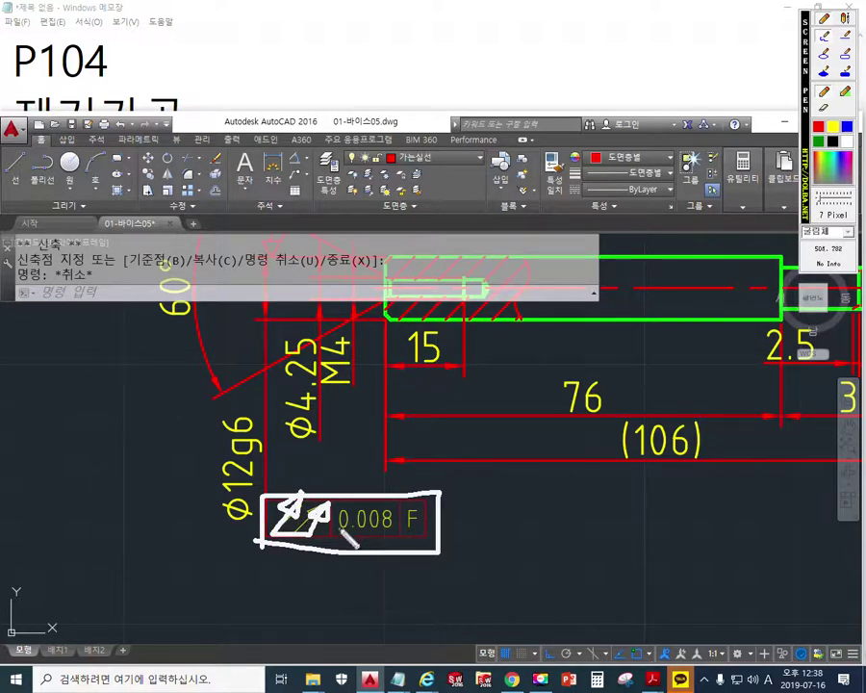
pyautogui.moveTo(341, 509)
pyautogui.mouseDown()
pyautogui.moveTo(358, 527)
pyautogui.moveTo(402, 522)
pyautogui.moveTo(395, 517)
pyautogui.moveTo(420, 538)
pyautogui.moveTo(438, 497)
pyautogui.mouseUp()
pyautogui.moveTo(421, 517); pyautogui.dragTo(434, 516)
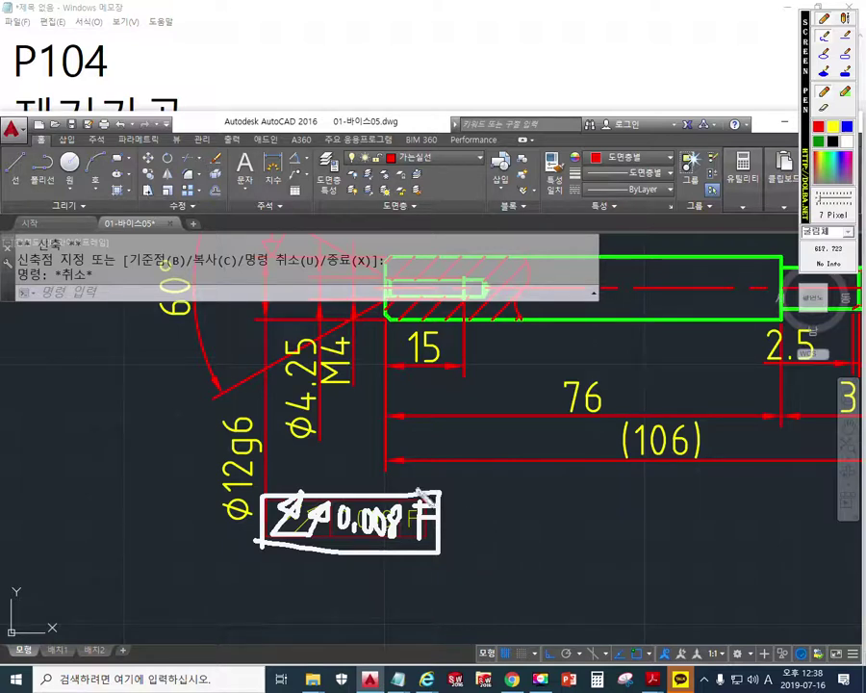
pyautogui.press('Escape')
# - Draw a quick leader from the upper end of the Ø12g6 dimension line, about 60 upward and then to the right
pyautogui.scroll(-6, 300, 463)
pyautogui.moveTo(191, 519)
pyautogui.mouseDown(button='middle')
pyautogui.moveTo(613, 517)
pyautogui.moveTo(292, 463)
pyautogui.mouseUp(button='middle')
pyautogui.scroll(5, 235, 458)
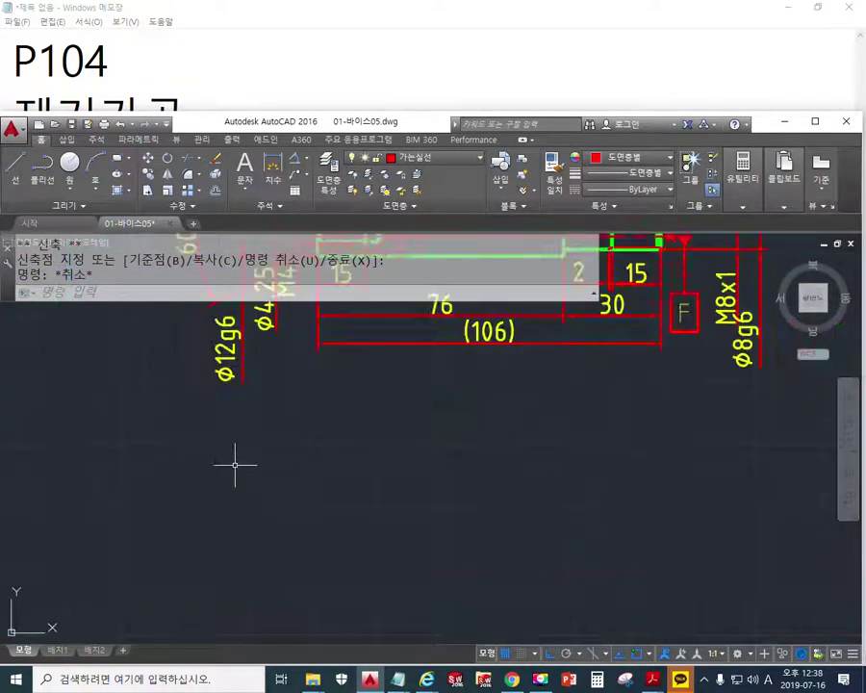
pyautogui.write('QL')
pyautogui.press('Return')
pyautogui.moveTo(251, 434)
pyautogui.mouseDown(button='middle')
pyautogui.moveTo(232, 483)
pyautogui.moveTo(193, 506)
pyautogui.moveTo(206, 592)
pyautogui.mouseUp(button='middle')
pyautogui.moveTo(201, 457); pyautogui.dragTo(230, 522, button='middle')
pyautogui.click(213, 496)
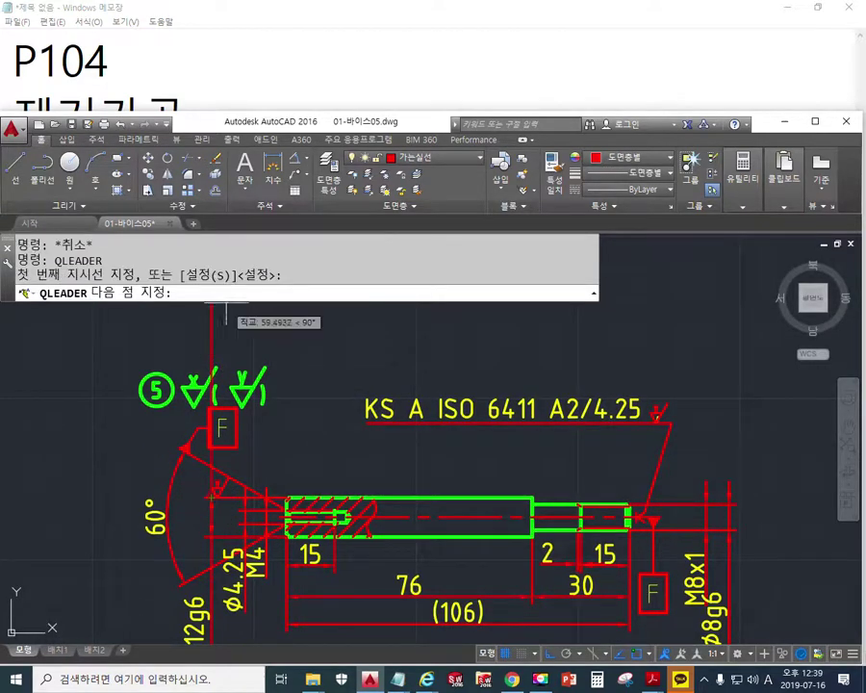
pyautogui.moveTo(218, 405); pyautogui.dragTo(213, 463, button='middle')
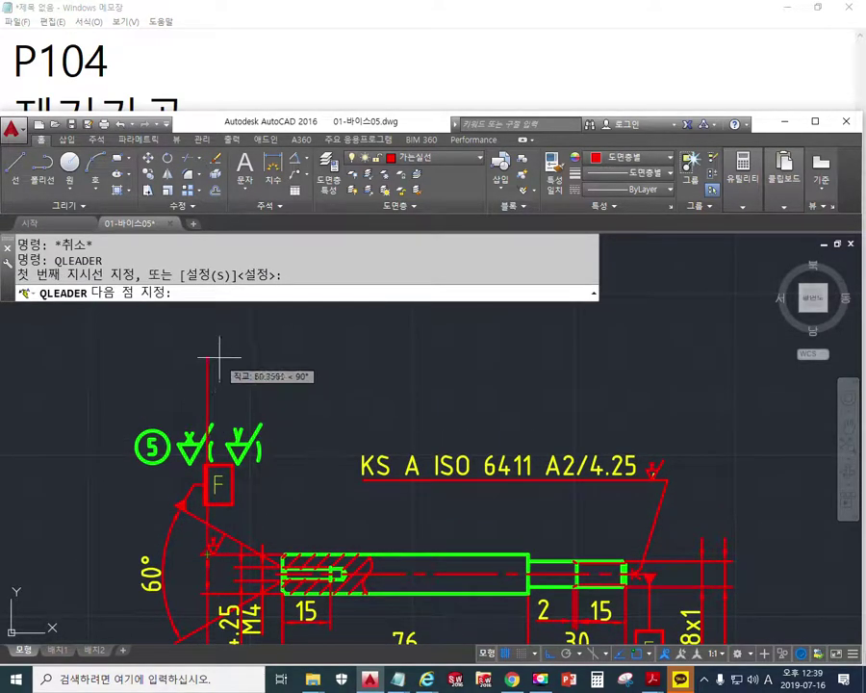
pyautogui.click(208, 361)
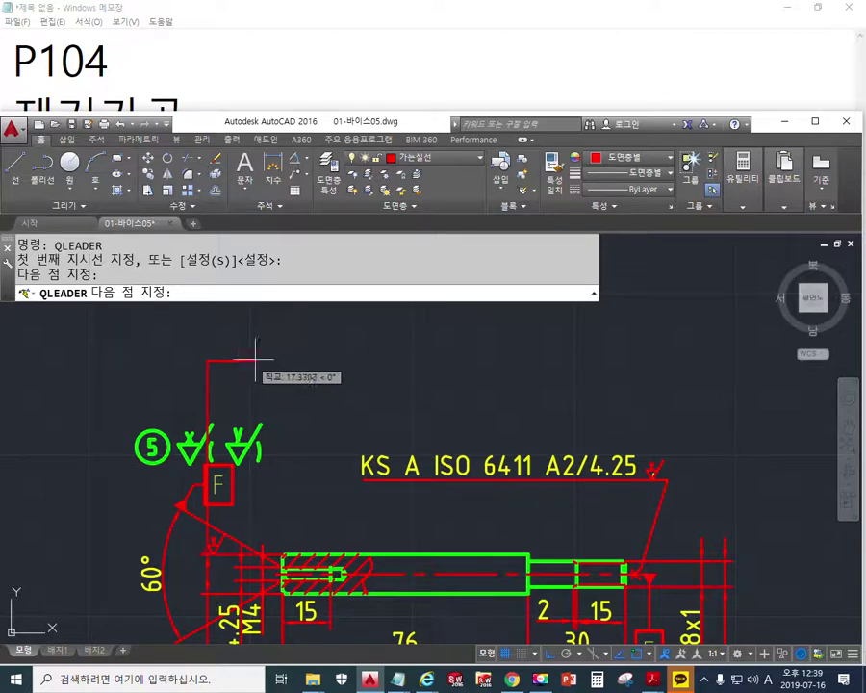
pyautogui.press('Return')
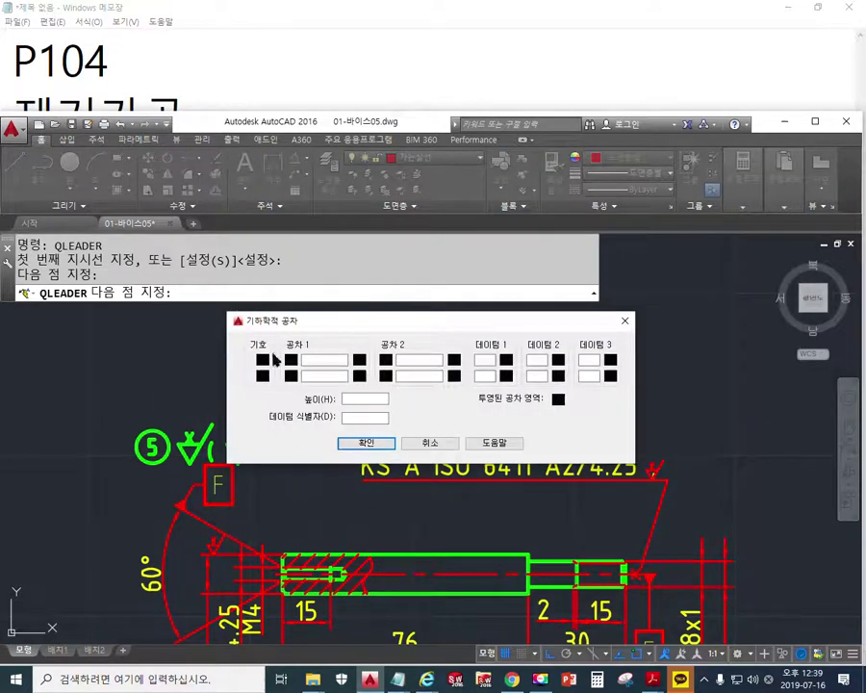
# - Finish the upper leader with a geometric tolerance frame: total runout symbol, tolerance 1 of 0.008, datum 1 F
pyautogui.click(263, 361)
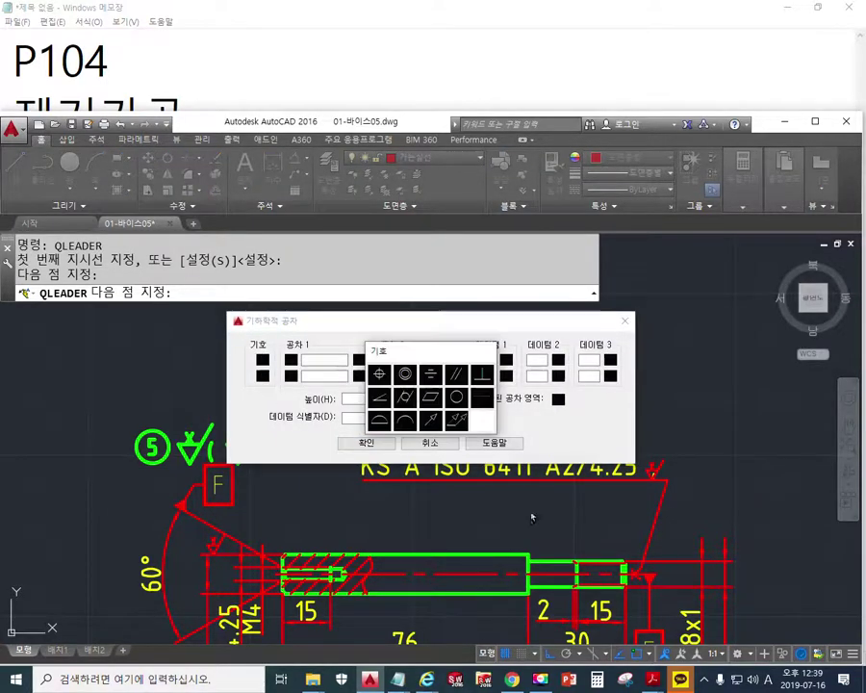
pyautogui.click(459, 422)
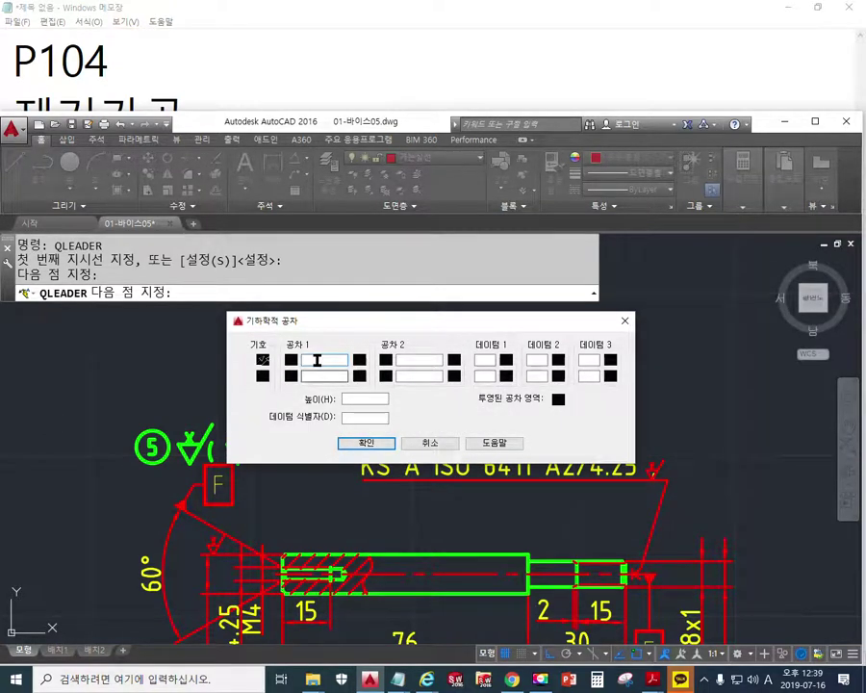
pyautogui.write('0.008')
pyautogui.click(485, 359)
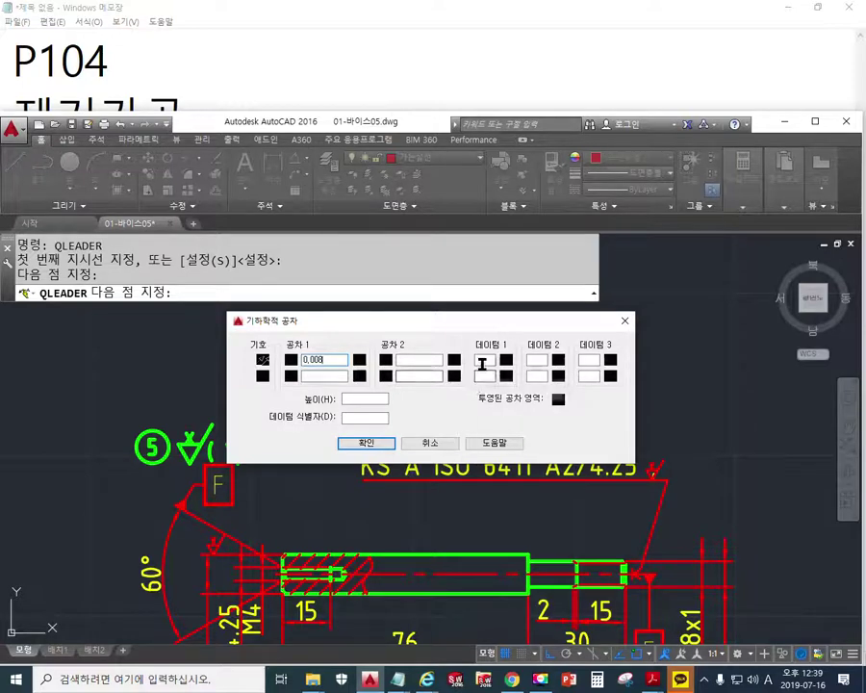
pyautogui.write('F')
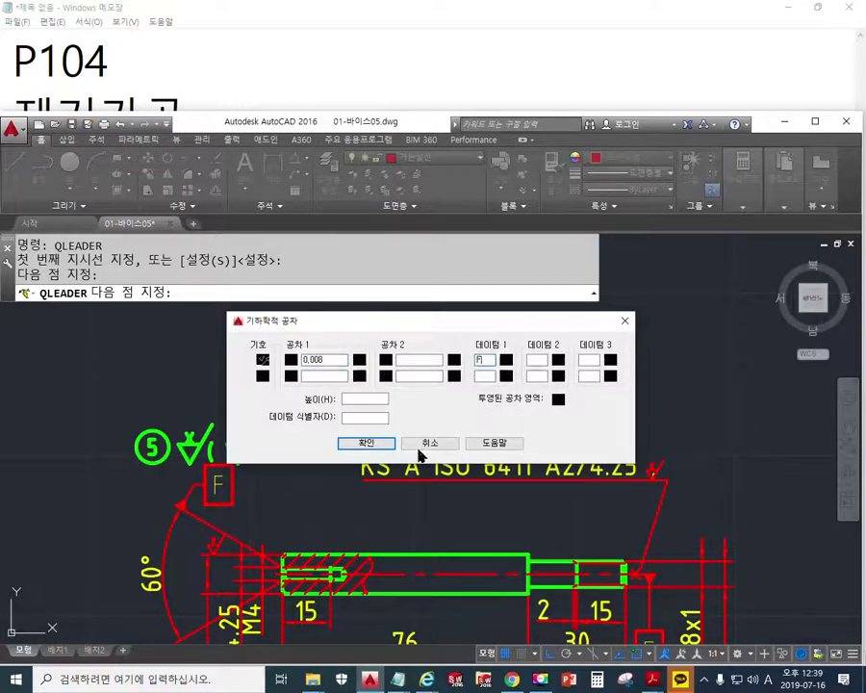
pyautogui.click(364, 442)
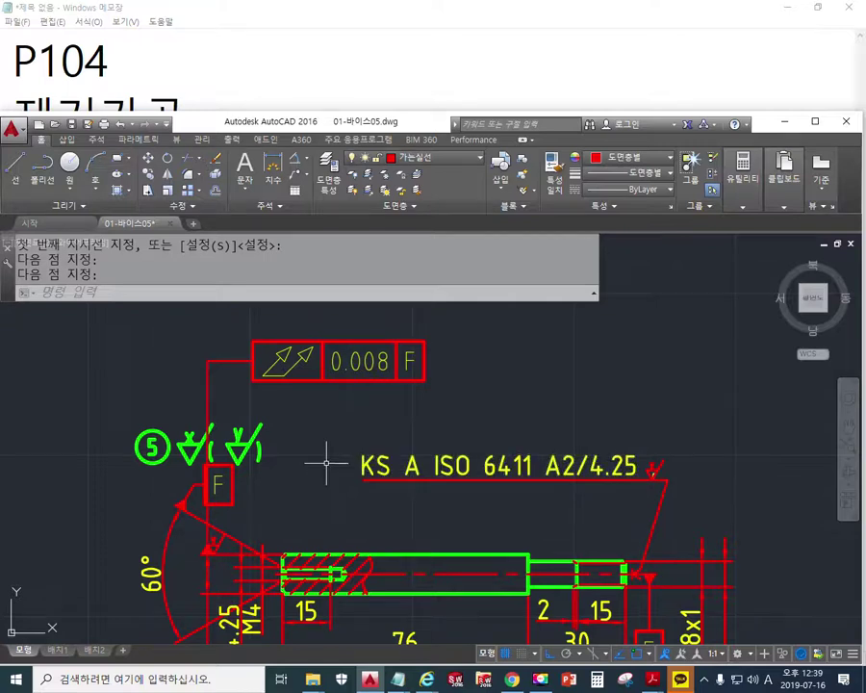
# - Trace the upper leader down to the Ø12g6 dimension, circle where it crosses the F datum frame, and clear the annotation
pyautogui.press('F12')
pyautogui.moveTo(201, 575)
pyautogui.mouseDown()
pyautogui.moveTo(215, 573)
pyautogui.moveTo(212, 375)
pyautogui.moveTo(277, 378)
pyautogui.mouseUp()
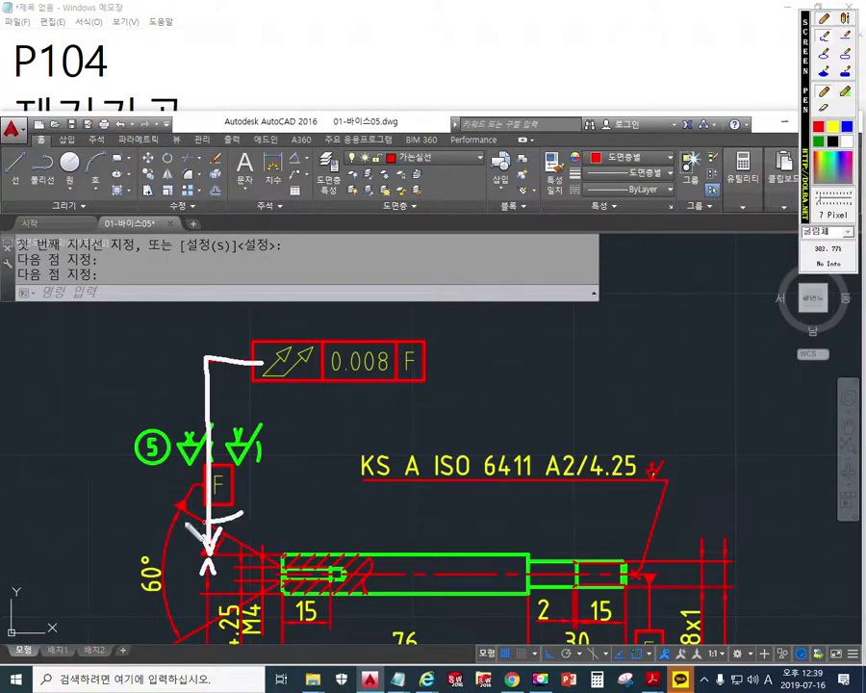
pyautogui.moveTo(231, 451); pyautogui.dragTo(241, 523)
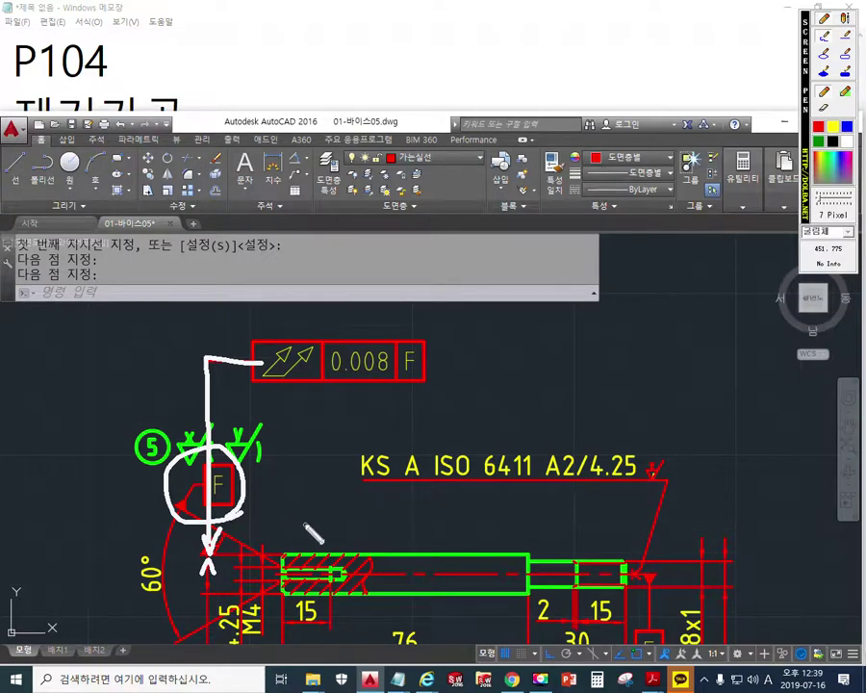
pyautogui.press('Escape')
pyautogui.moveTo(307, 543)
pyautogui.mouseDown(button='middle')
pyautogui.moveTo(303, 501)
pyautogui.moveTo(294, 526)
pyautogui.mouseUp(button='middle')
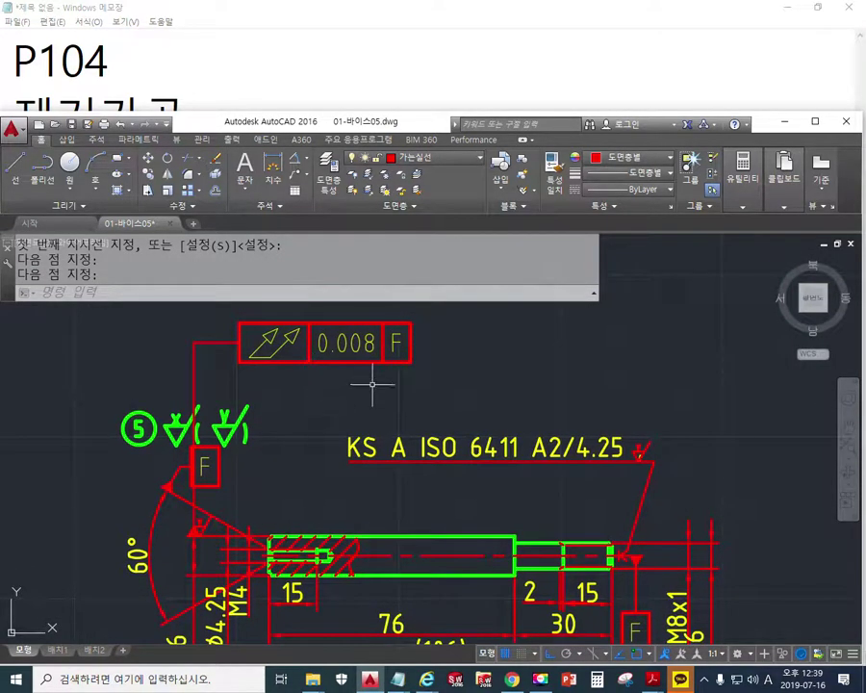
# - Erase the total runout frame and its leader above the shaft
pyautogui.press('e')
pyautogui.press('Return')
pyautogui.click(414, 371)
pyautogui.click(228, 324)
pyautogui.press('Return')
# - Start a quick leader and set its arrowhead to closed filled in the leader settings
pyautogui.moveTo(293, 468); pyautogui.dragTo(274, 299, button='middle')
pyautogui.write('q')
pyautogui.press('Return')
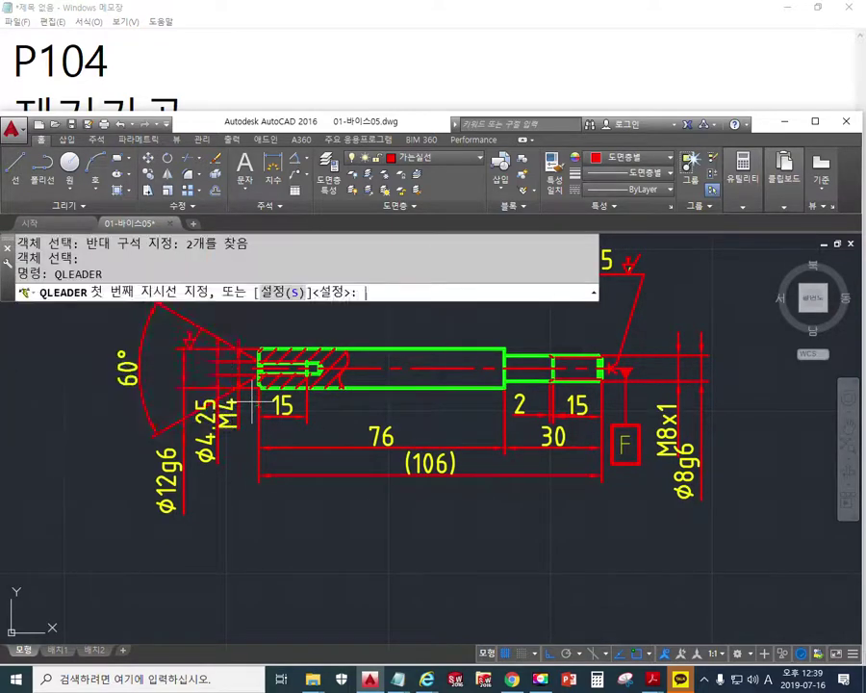
pyautogui.press('Return')
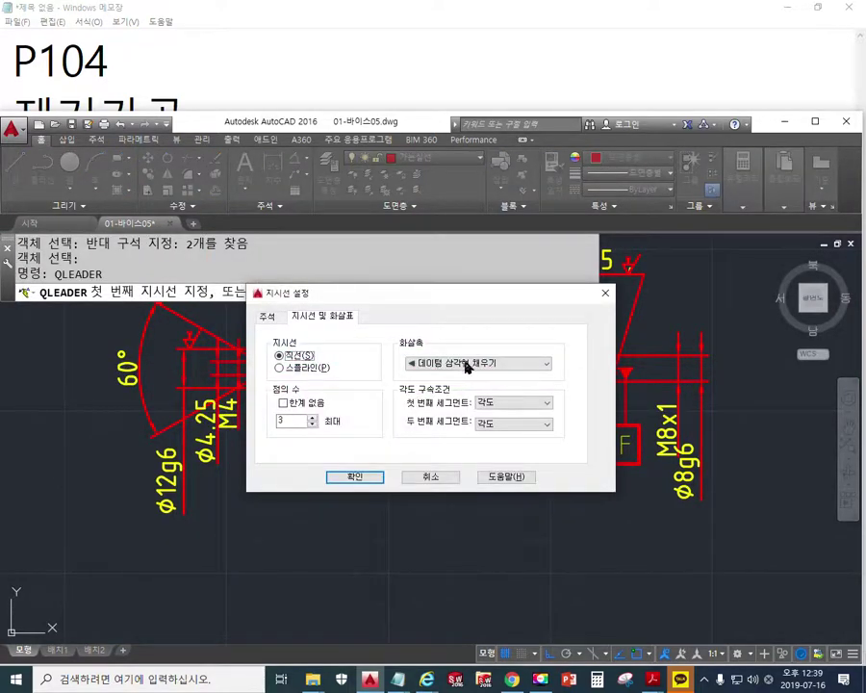
pyautogui.click(467, 364)
pyautogui.click(445, 375)
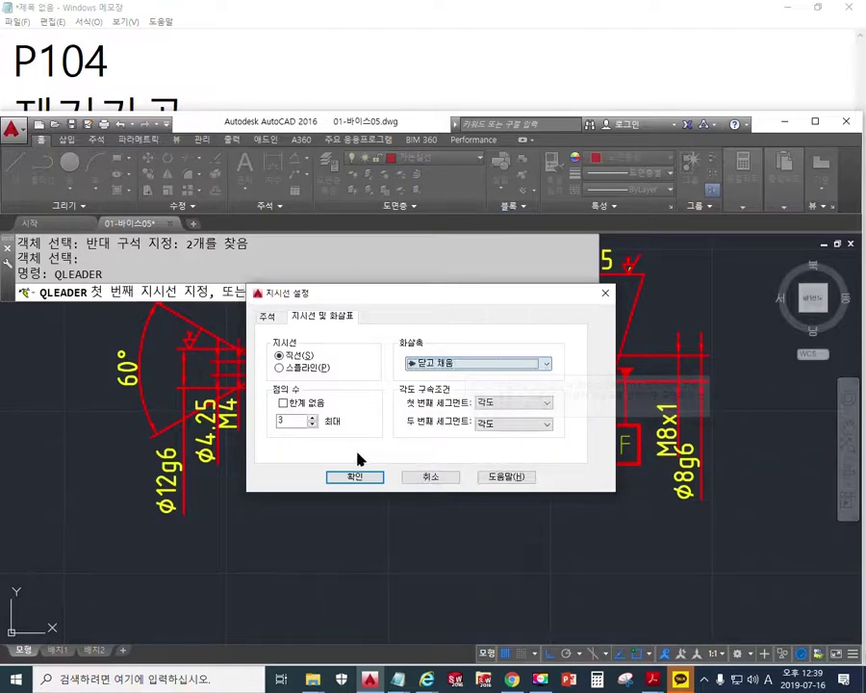
pyautogui.click(355, 476)
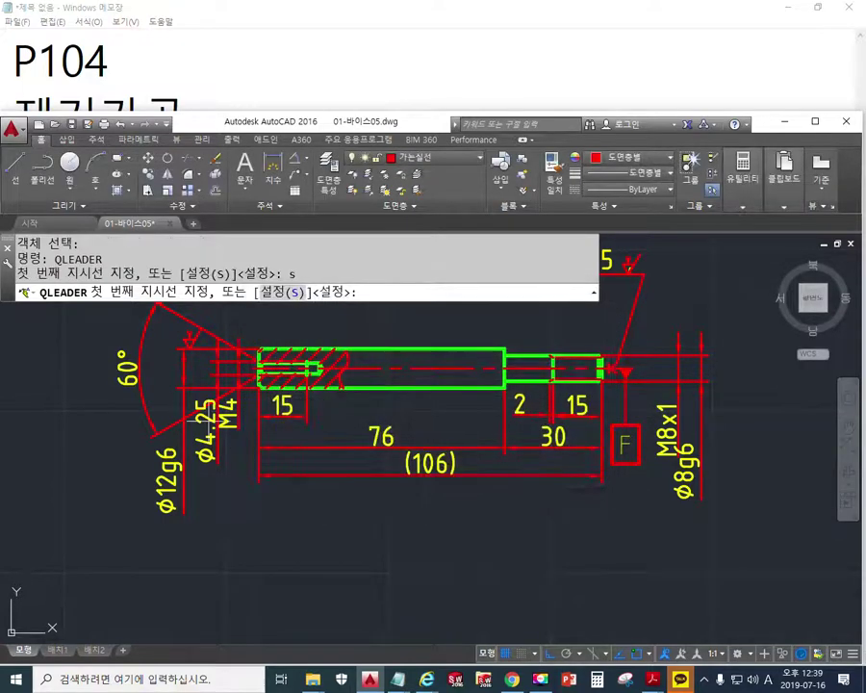
# - Draw the leader from the Ø12g6 dimension's lower extension line down and right, ending in a total runout frame with 0.008 and datum F
pyautogui.click(183, 388)
pyautogui.click(187, 566)
pyautogui.click(291, 565)
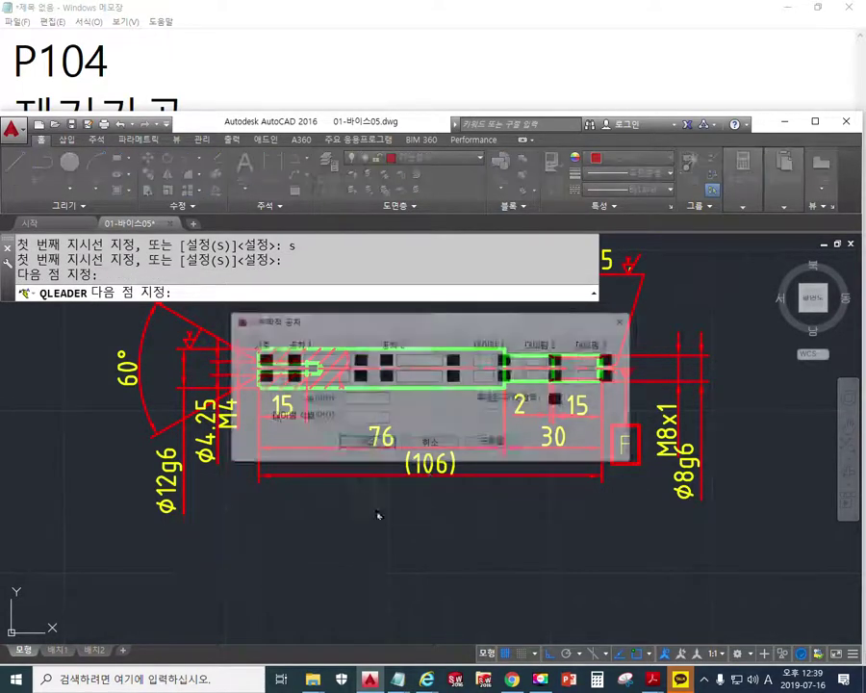
pyautogui.click(263, 360)
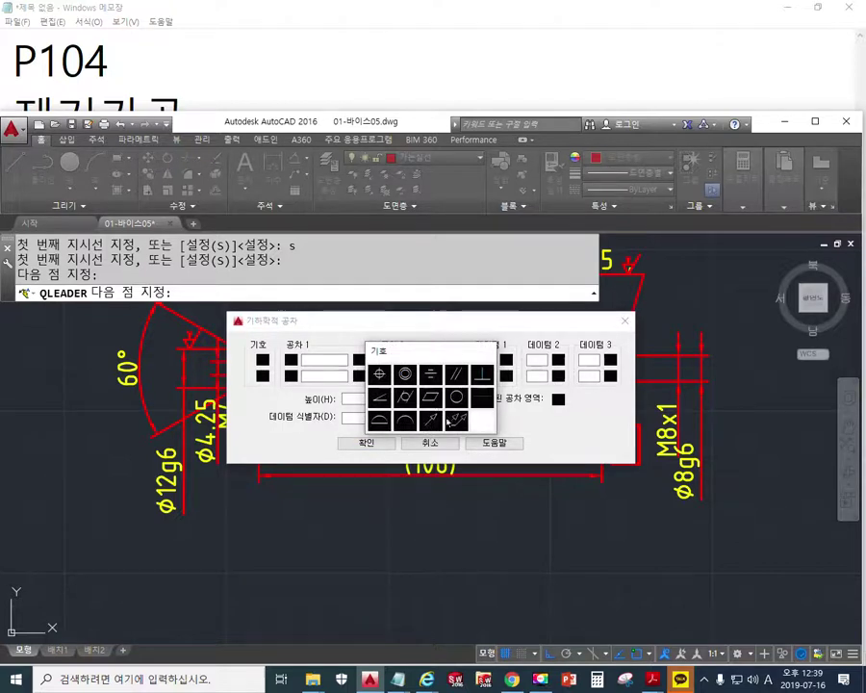
pyautogui.click(449, 421)
pyautogui.write('0.008')
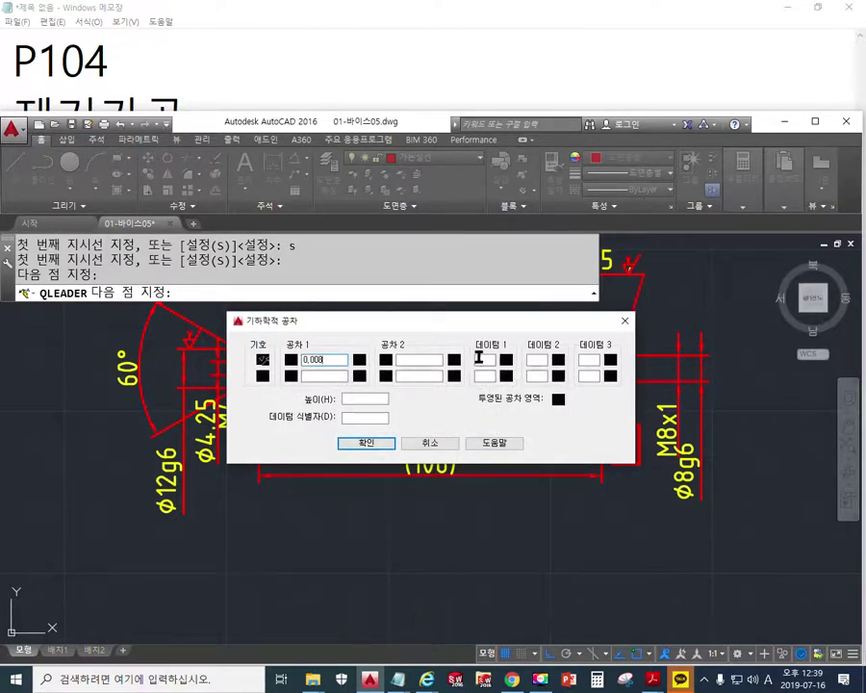
pyautogui.click(480, 359)
pyautogui.write('F')
pyautogui.click(361, 444)
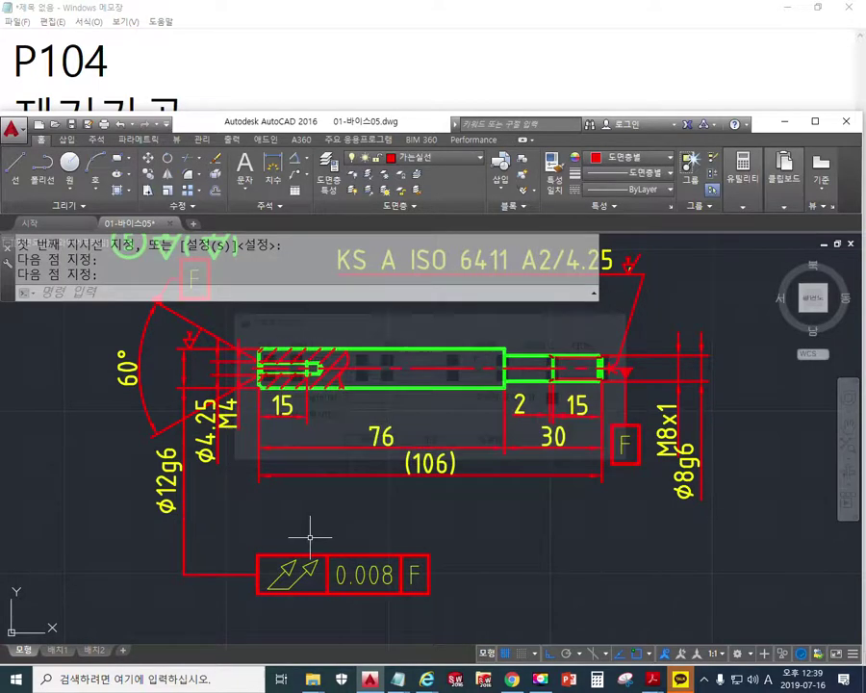
# - Trace the leader below the Ø12g6 dimension and circle the dimension text with the screen pen, and clear the annotation
pyautogui.press('F12')
pyautogui.moveTo(184, 390); pyautogui.dragTo(191, 575)
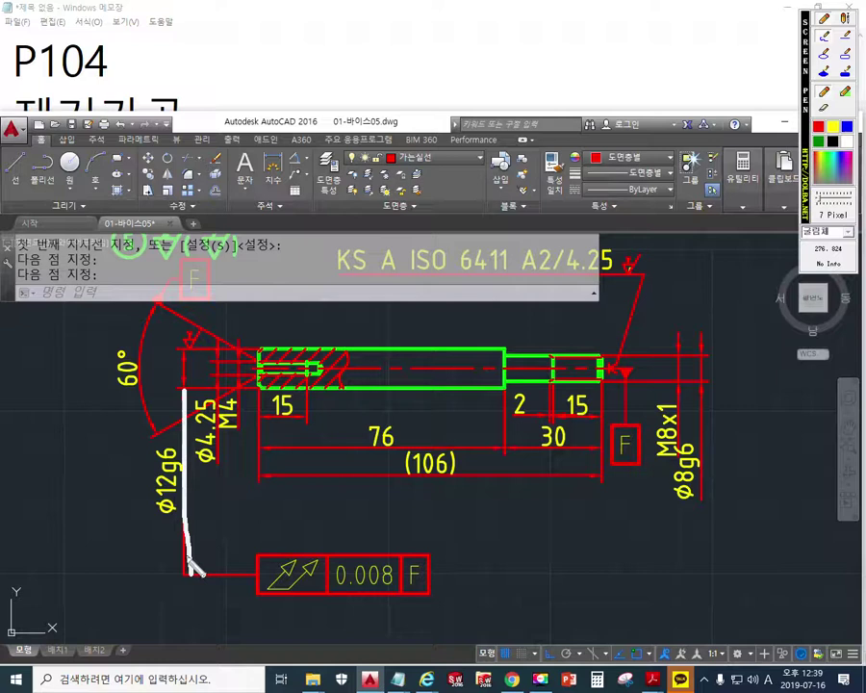
pyautogui.moveTo(184, 513)
pyautogui.mouseDown()
pyautogui.moveTo(133, 476)
pyautogui.moveTo(179, 452)
pyautogui.moveTo(182, 527)
pyautogui.mouseUp()
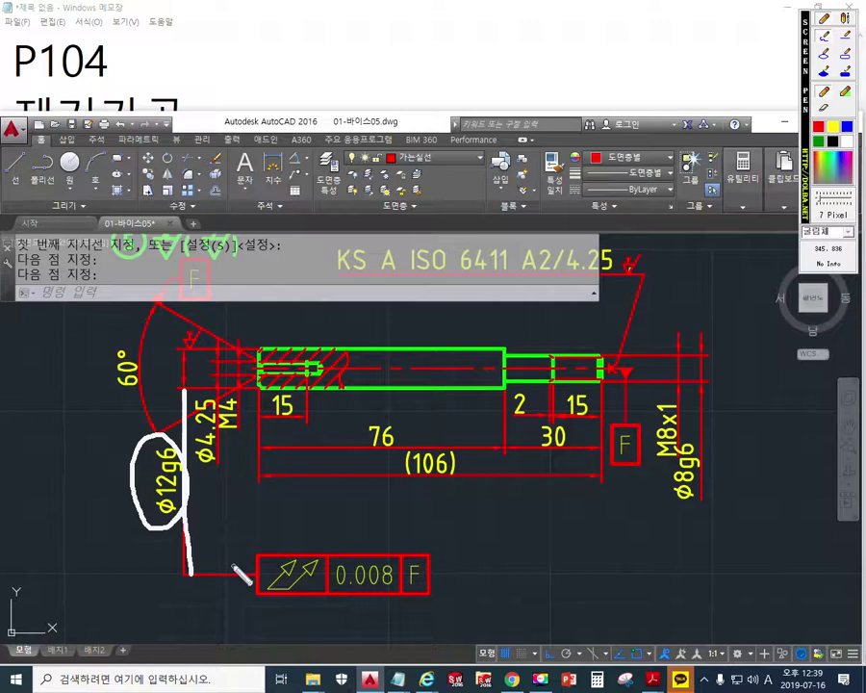
pyautogui.press('Escape')
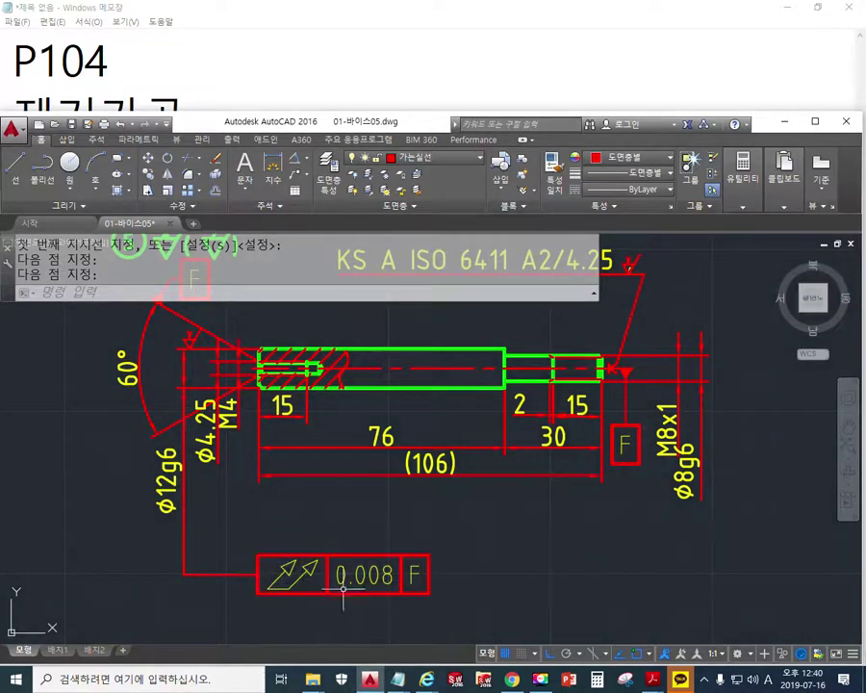
# - Erase the 0.008 total runout frame and its leader below the shaft
pyautogui.write('e')
pyautogui.press('Return')
pyautogui.click(459, 609)
pyautogui.click(186, 568)
pyautogui.press('Return')
# - Sketch the Ø12g6 line extension, a tolerance frame beside it and the command "tol" with the screen pen, and clear the annotation
pyautogui.moveTo(321, 506)
pyautogui.mouseDown(button='middle')
pyautogui.moveTo(389, 432)
pyautogui.moveTo(447, 450)
pyautogui.mouseUp(button='middle')
pyautogui.hotkey('ctrl', 'shift', 'p')
pyautogui.moveTo(316, 438); pyautogui.dragTo(316, 523)
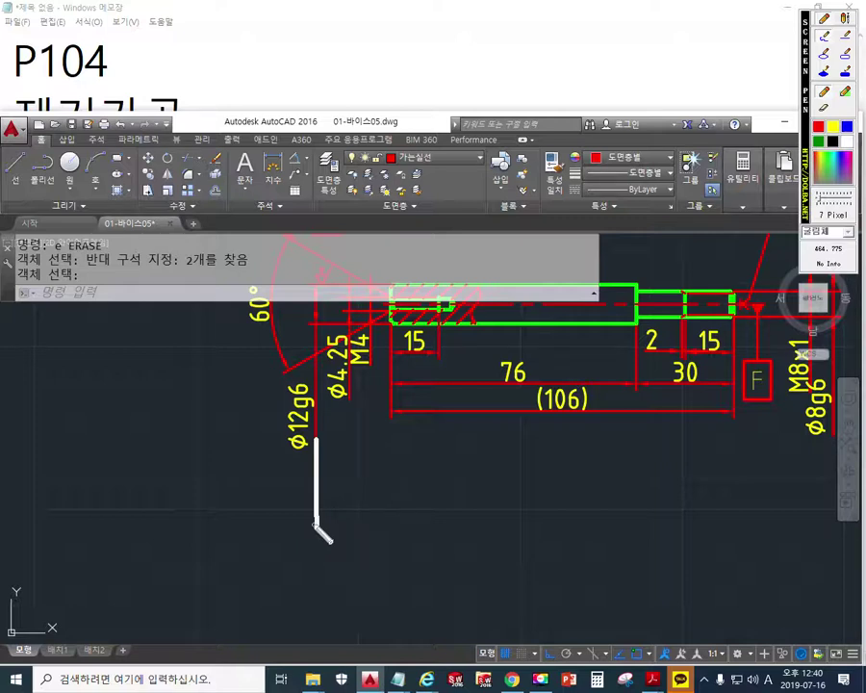
pyautogui.moveTo(132, 515)
pyautogui.mouseDown()
pyautogui.moveTo(276, 512)
pyautogui.moveTo(309, 556)
pyautogui.moveTo(136, 580)
pyautogui.moveTo(136, 516)
pyautogui.mouseUp()
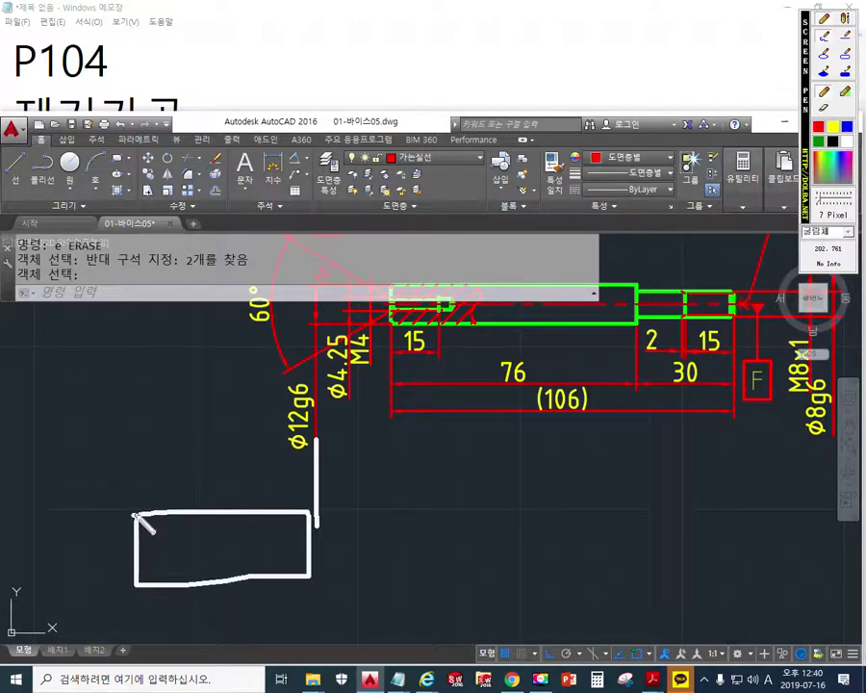
pyautogui.moveTo(42, 345); pyautogui.dragTo(48, 419)
pyautogui.moveTo(26, 376)
pyautogui.mouseDown()
pyautogui.moveTo(60, 373)
pyautogui.moveTo(84, 410)
pyautogui.moveTo(68, 395)
pyautogui.mouseUp()
pyautogui.moveTo(97, 326); pyautogui.dragTo(97, 416)
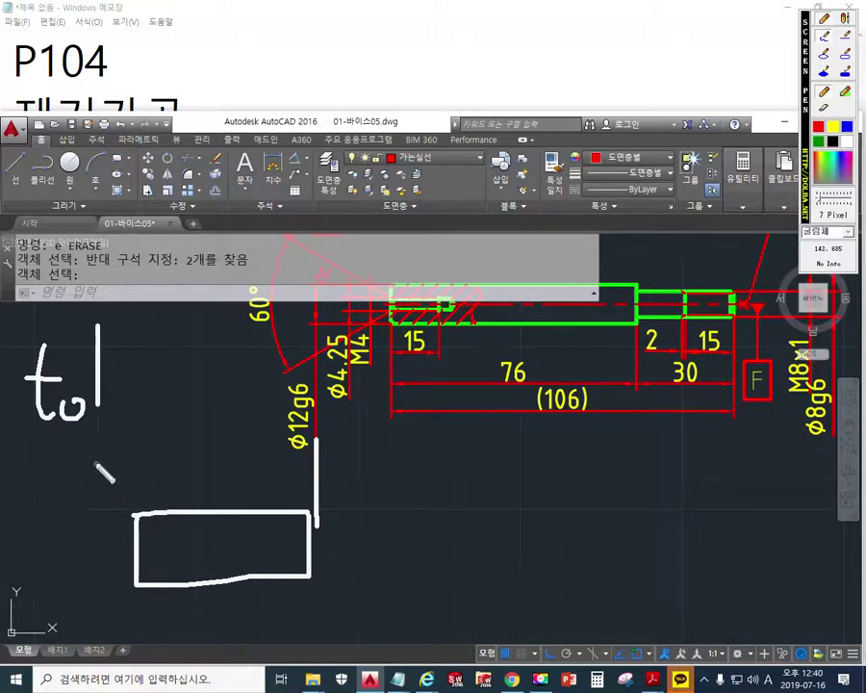
pyautogui.moveTo(138, 369)
pyautogui.mouseDown()
pyautogui.moveTo(144, 405)
pyautogui.moveTo(119, 406)
pyautogui.mouseUp()
pyautogui.moveTo(123, 384)
pyautogui.mouseDown()
pyautogui.moveTo(114, 394)
pyautogui.moveTo(142, 440)
pyautogui.mouseUp()
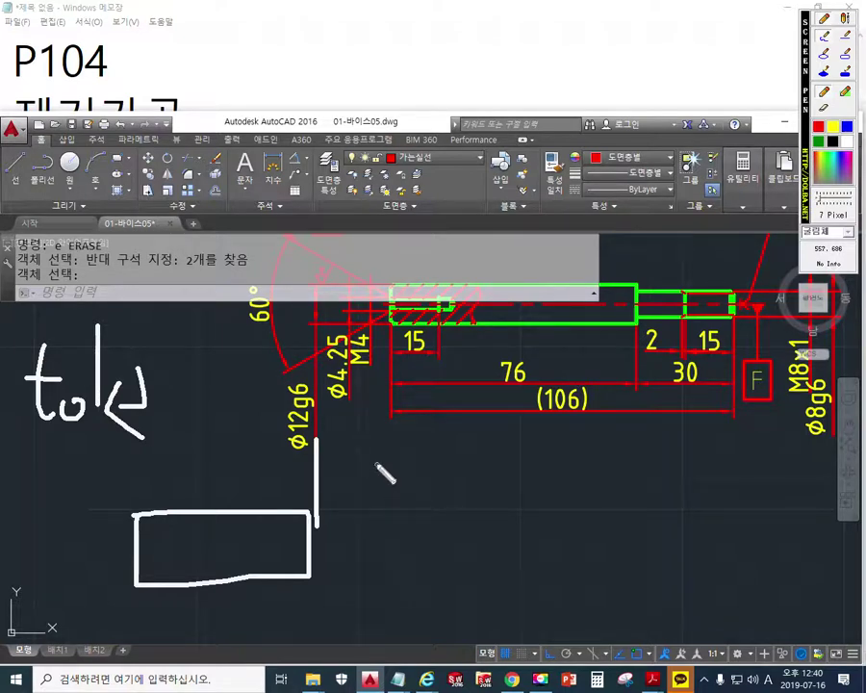
pyautogui.press('Escape')
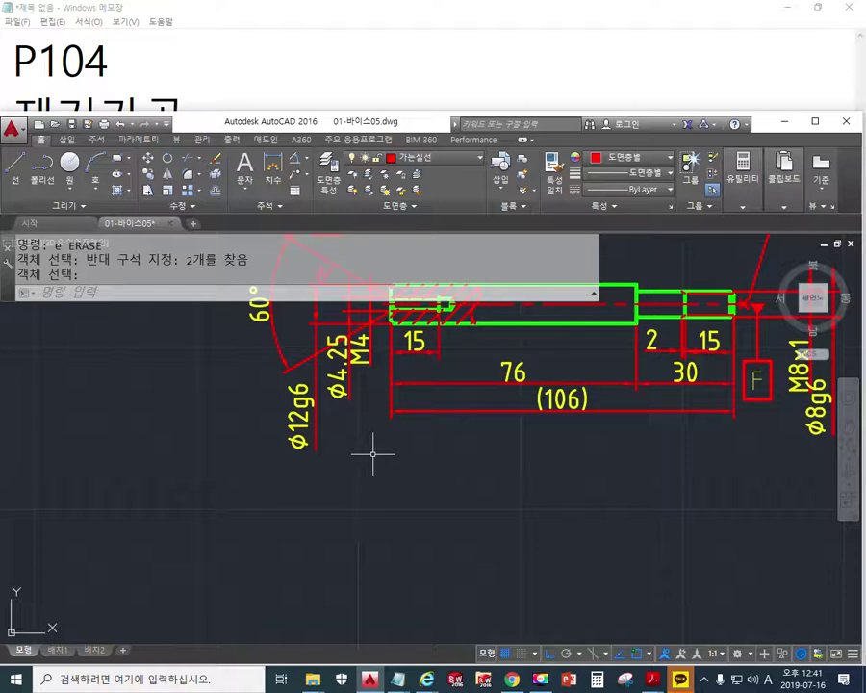
# - Draw a short vertical line straight down from the lower end of the Ø12g6 dimension line
pyautogui.write('L')
pyautogui.press('Return')
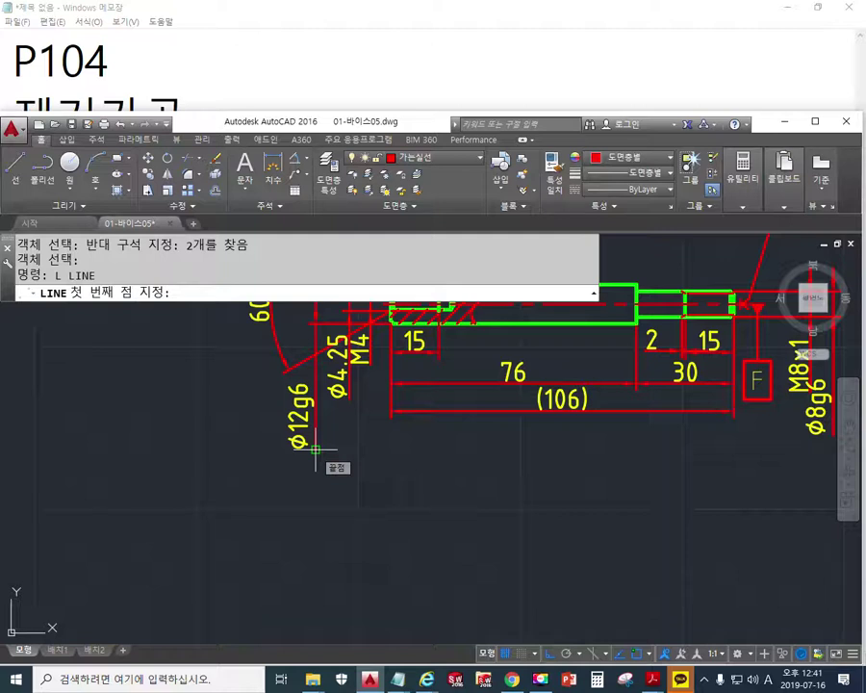
pyautogui.click(316, 449)
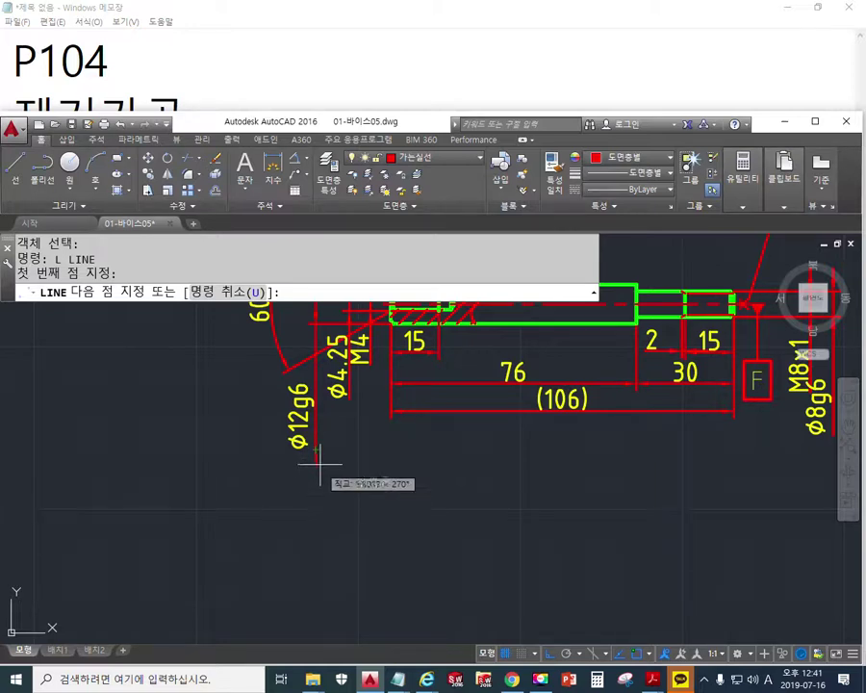
pyautogui.click(315, 488)
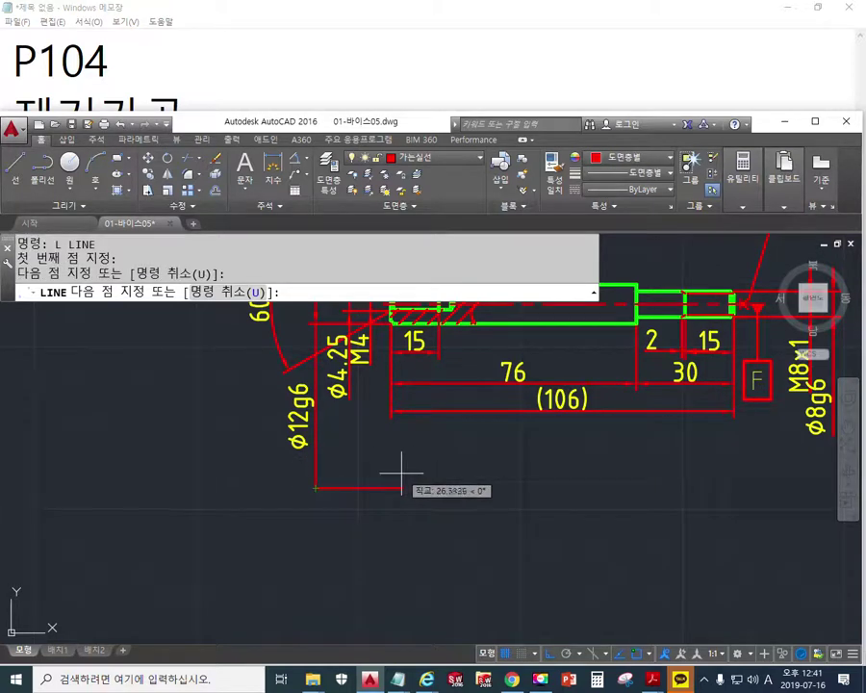
pyautogui.press('Return')
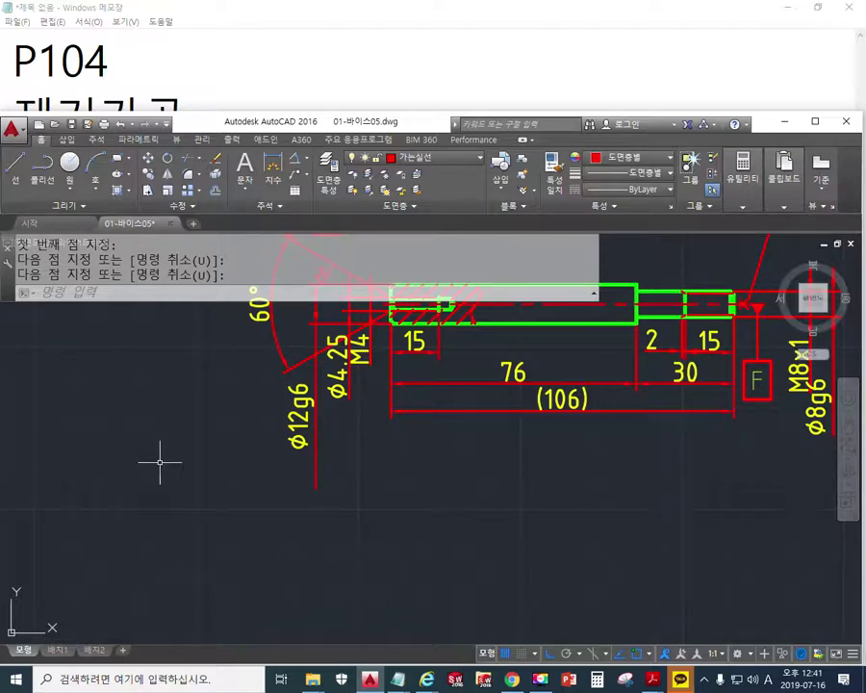
# - Create a total runout tolerance frame with value 0.008 and datum F, placed in the empty area left of the extended Ø12g6 line
pyautogui.write('TOL')
pyautogui.press('Return')
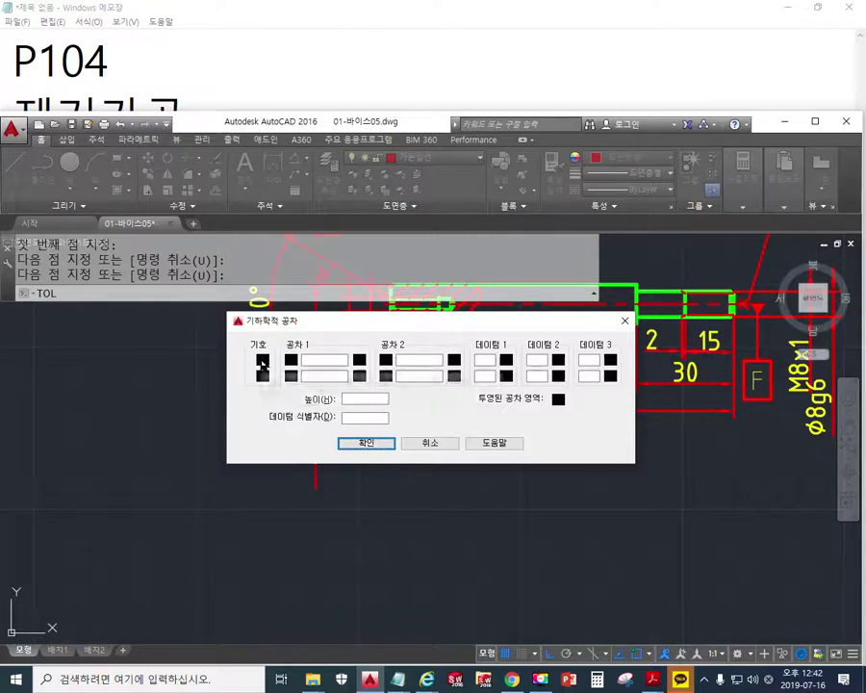
pyautogui.click(262, 361)
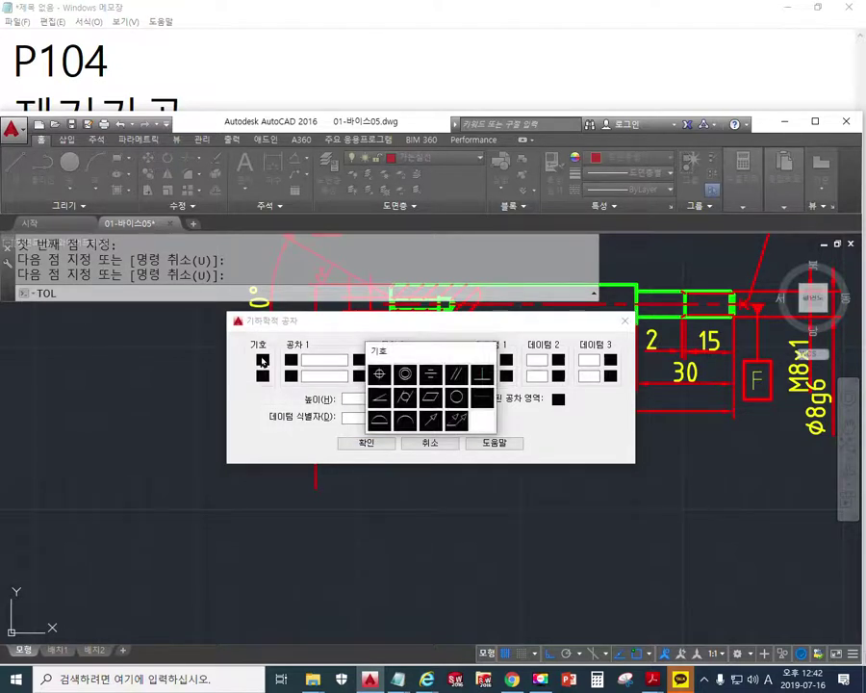
pyautogui.click(458, 422)
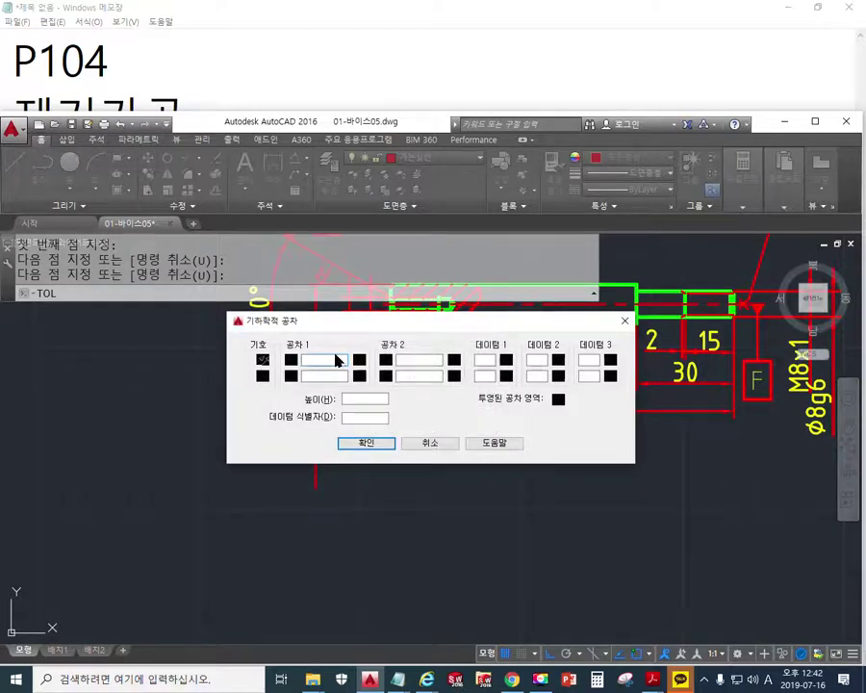
pyautogui.click(323, 359)
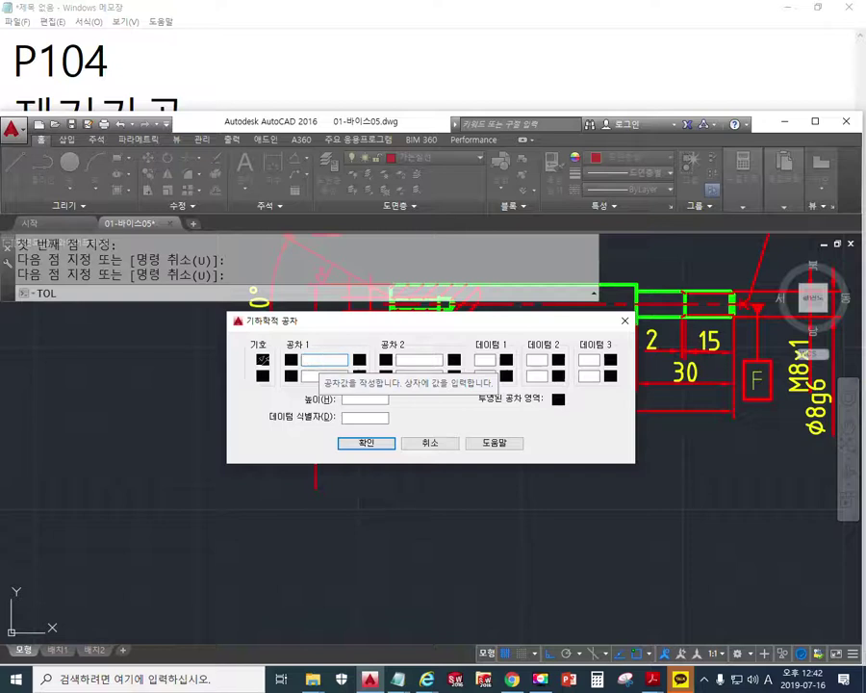
pyautogui.write('0.008')
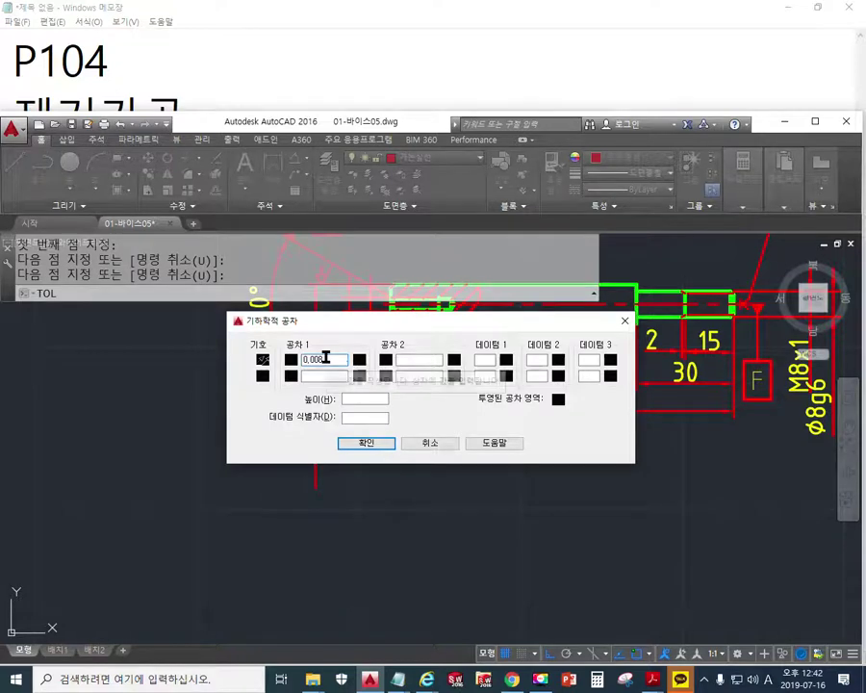
pyautogui.click(478, 359)
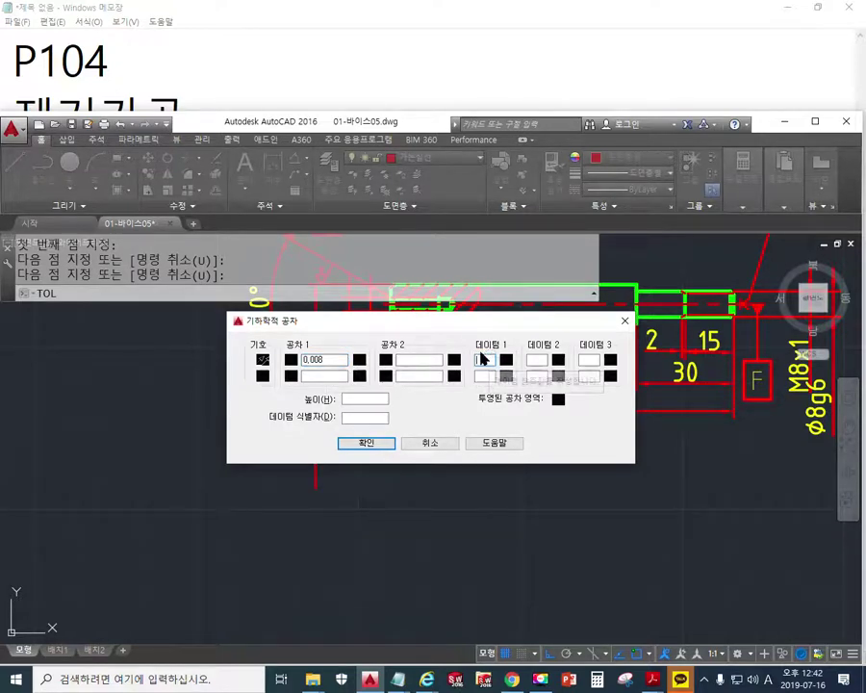
pyautogui.write('F')
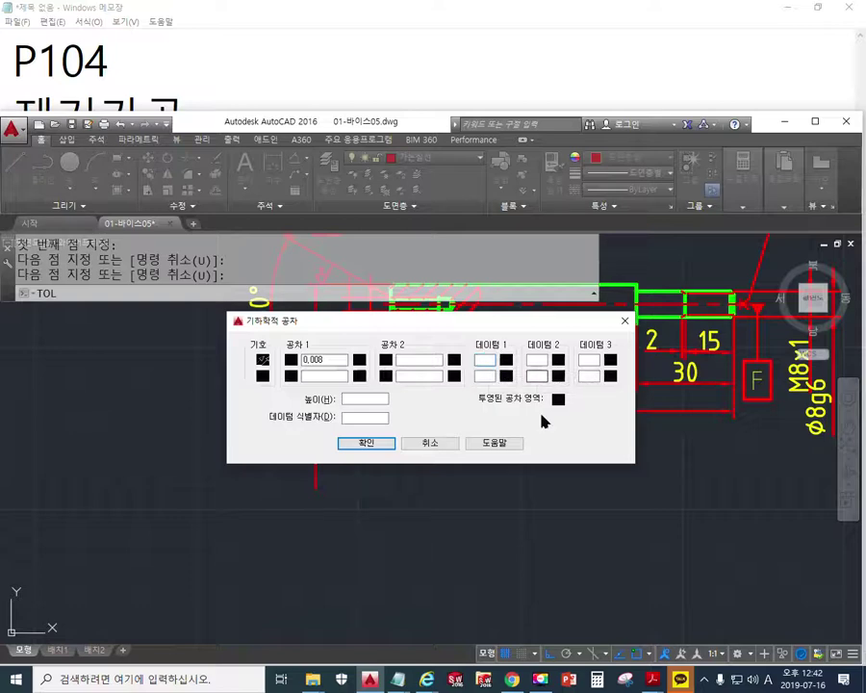
pyautogui.click(374, 445)
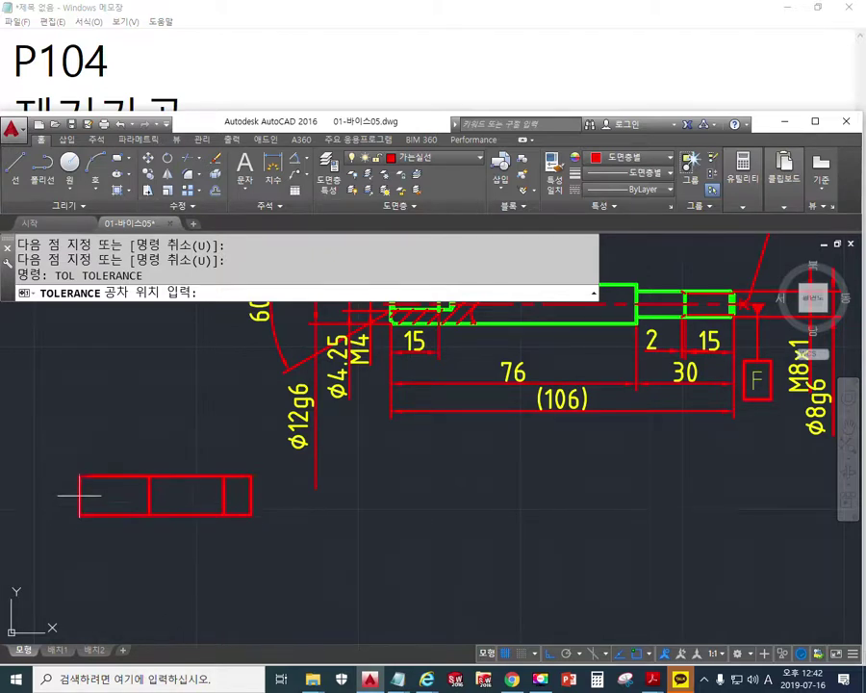
pyautogui.click(86, 502)
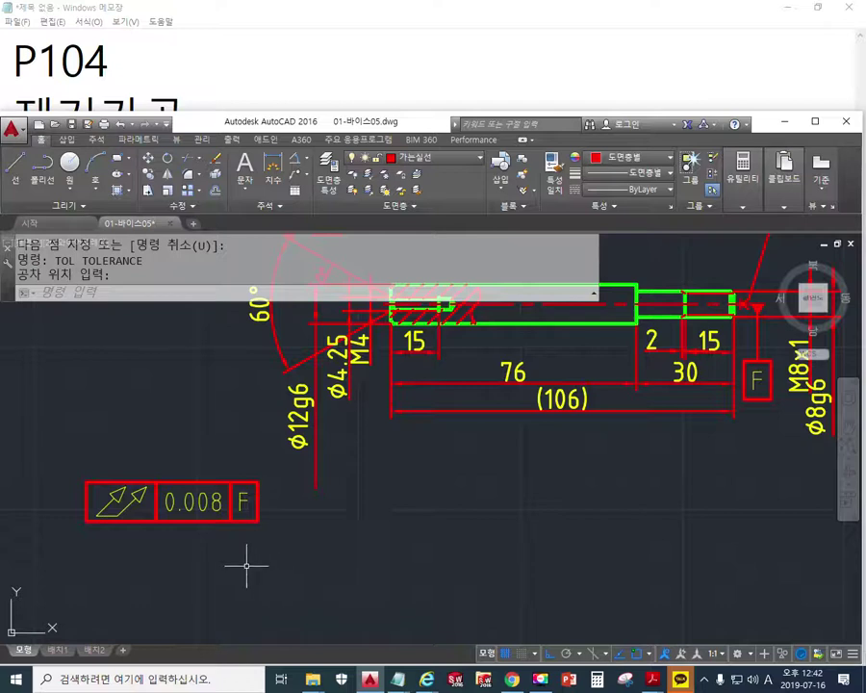
# - Sketch an "m" and the frame corner's path to the line end with the screen pen, and clear the annotation
pyautogui.press('F12')
pyautogui.moveTo(168, 378)
pyautogui.mouseDown()
pyautogui.moveTo(169, 420)
pyautogui.moveTo(208, 418)
pyautogui.mouseUp()
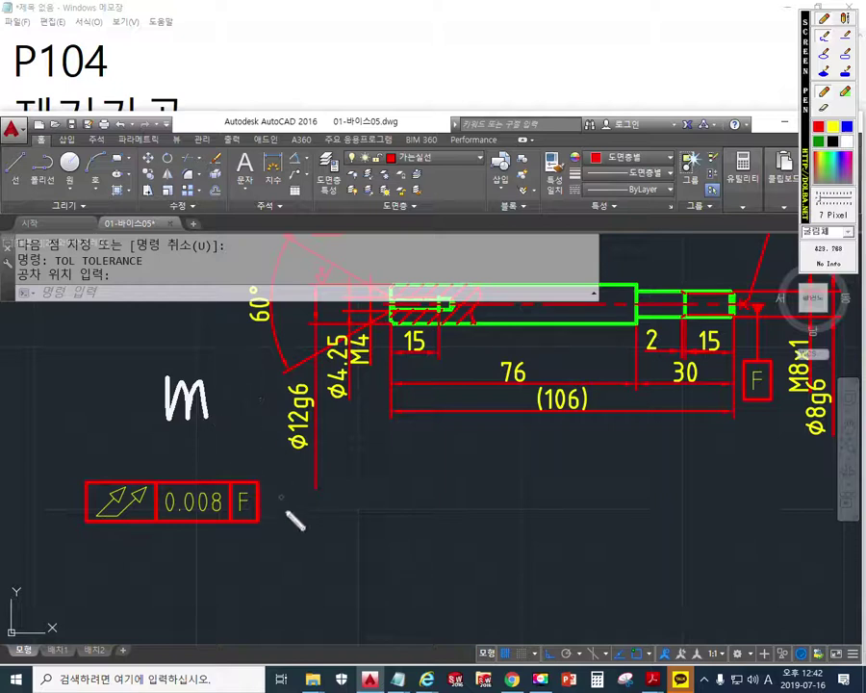
pyautogui.moveTo(260, 483)
pyautogui.mouseDown()
pyautogui.moveTo(280, 513)
pyautogui.moveTo(313, 502)
pyautogui.moveTo(310, 522)
pyautogui.moveTo(318, 481)
pyautogui.moveTo(325, 489)
pyautogui.mouseUp()
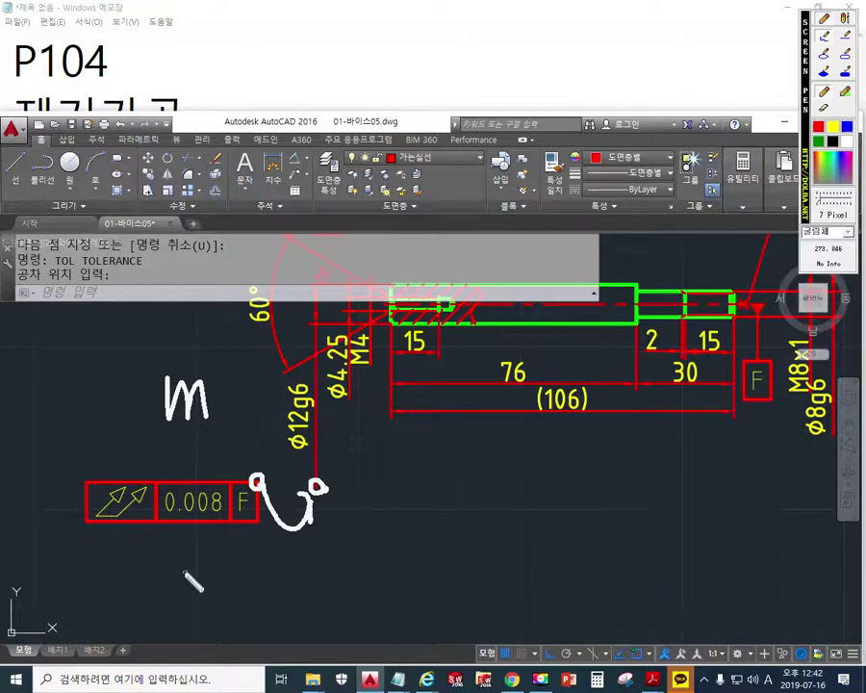
pyautogui.press('Escape')
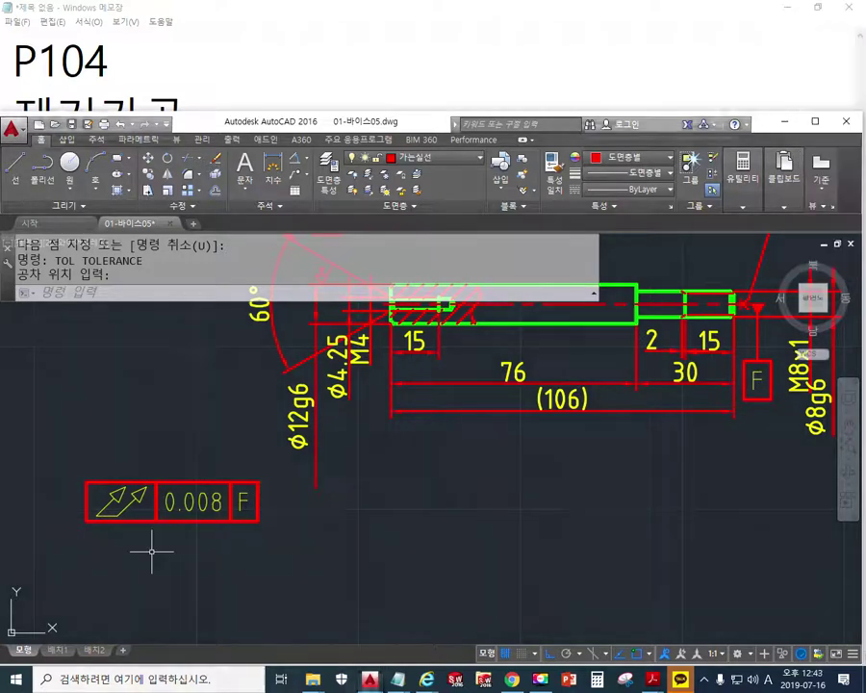
# - Move the 0.008 total runout frame by its upper right corner onto the lower end of the extended Ø12g6 line
pyautogui.write('m')
pyautogui.press('Return')
pyautogui.click(223, 542)
pyautogui.click(197, 508)
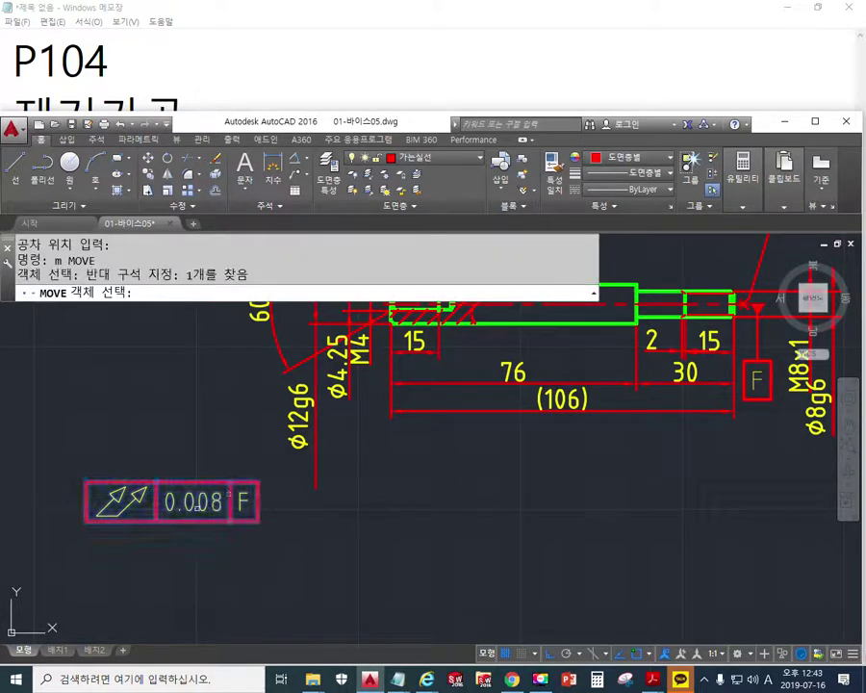
pyautogui.press('Return')
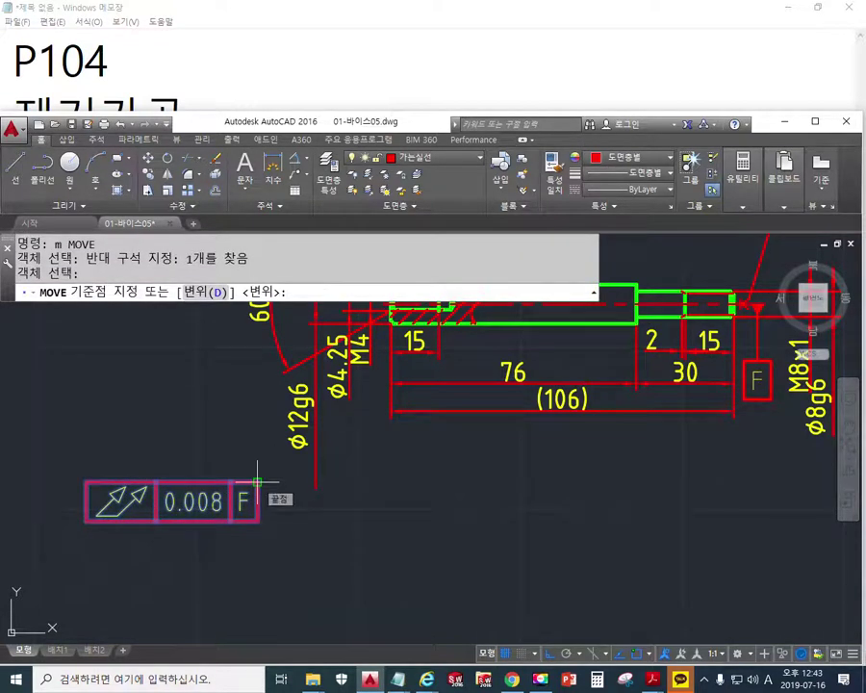
pyautogui.click(258, 481)
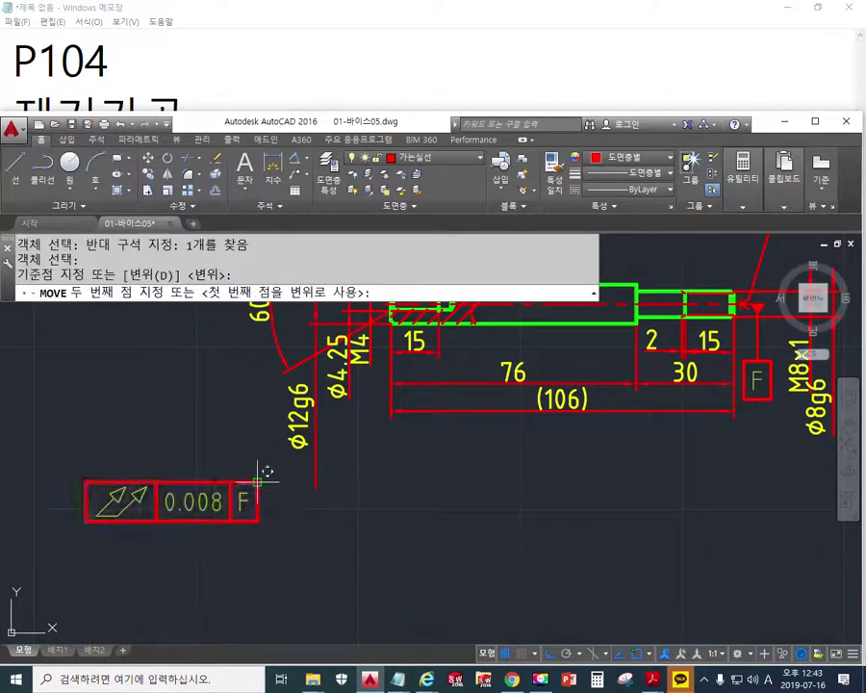
pyautogui.click(323, 485)
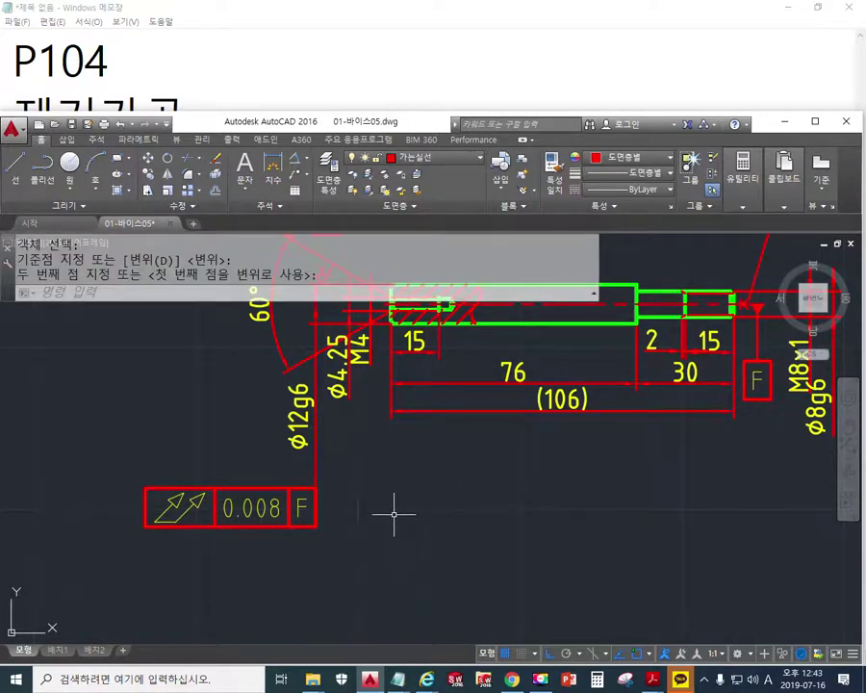
# - Check how the Ø12g6 dimension line meets the total runout frame in the finished reference drawing
pyautogui.scroll(-3, 339, 464)
pyautogui.moveTo(698, 476); pyautogui.dragTo(278, 481, button='middle')
pyautogui.moveTo(527, 482); pyautogui.dragTo(433, 481, button='middle')
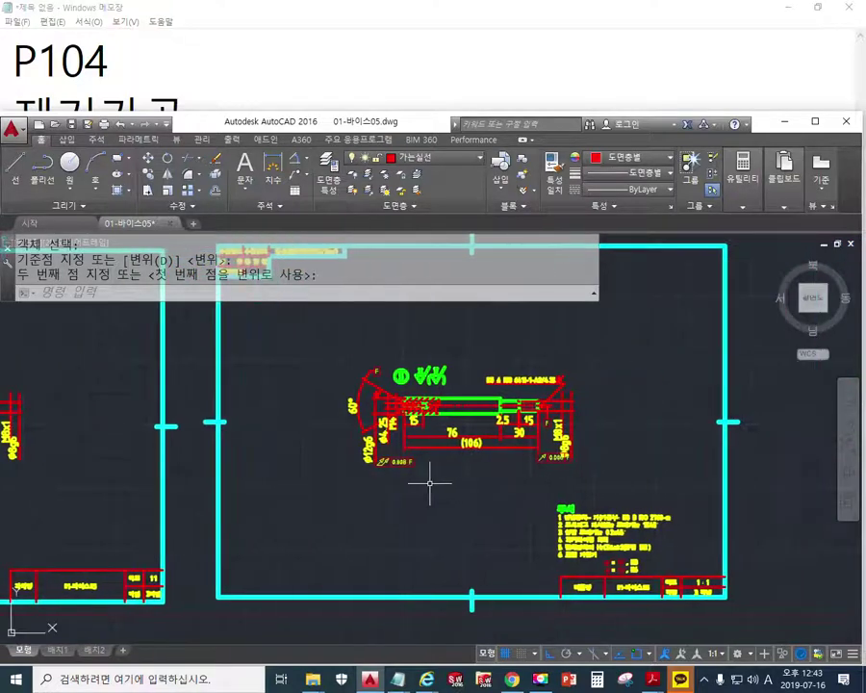
pyautogui.scroll(5, 400, 448)
pyautogui.moveTo(339, 483); pyautogui.dragTo(358, 507, button='middle')
pyautogui.click(313, 453)
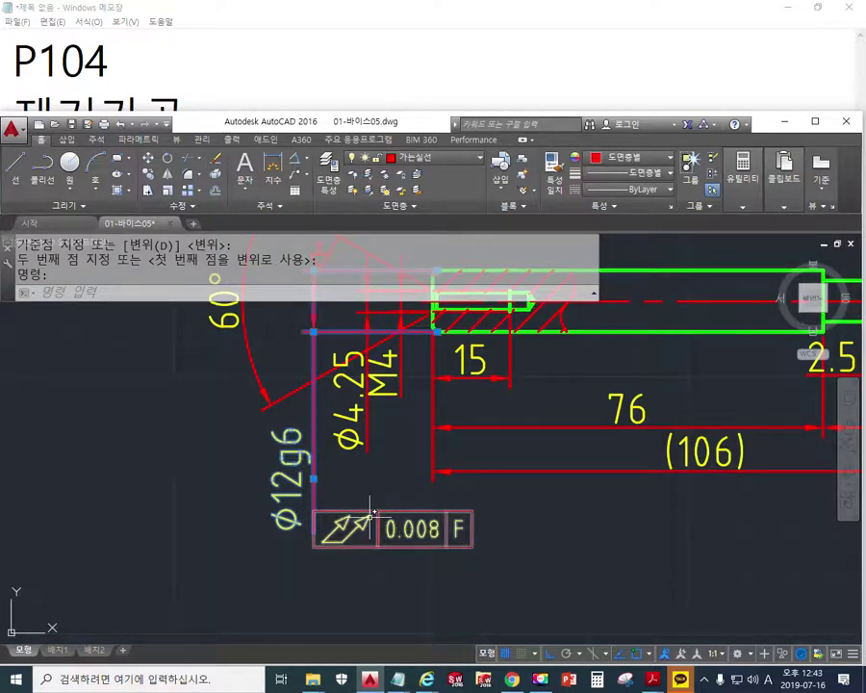
# - Mark the added line segment above the new 0.008 runout frame with the screen pen, and clear the annotation
pyautogui.scroll(-5, 213, 456)
pyautogui.moveTo(213, 458); pyautogui.dragTo(691, 500, button='middle')
pyautogui.moveTo(254, 510); pyautogui.dragTo(497, 473, button='middle')
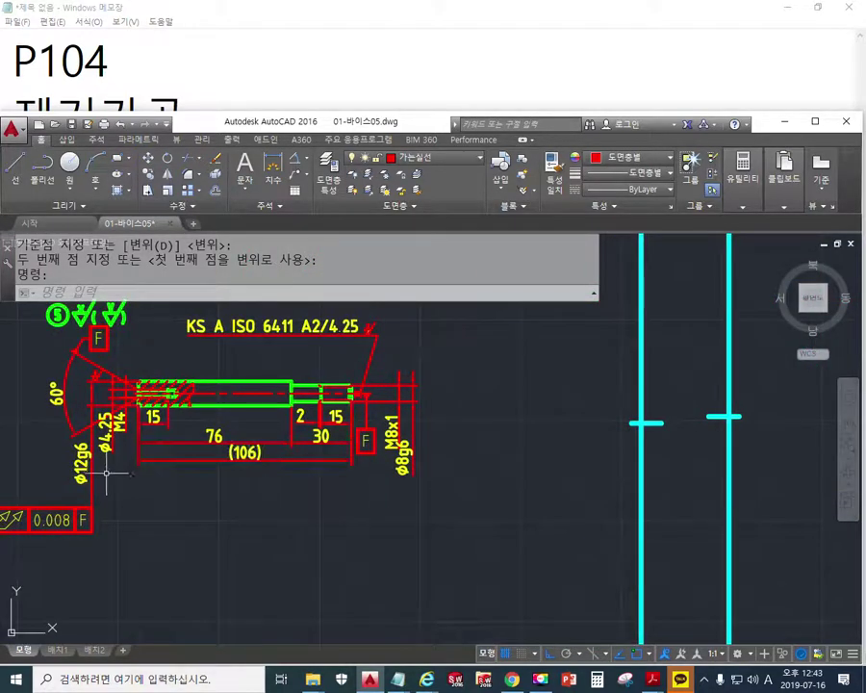
pyautogui.moveTo(97, 498); pyautogui.dragTo(266, 480, button='middle')
pyautogui.scroll(2, 267, 479)
pyautogui.press('F9')
pyautogui.moveTo(261, 458); pyautogui.dragTo(261, 485)
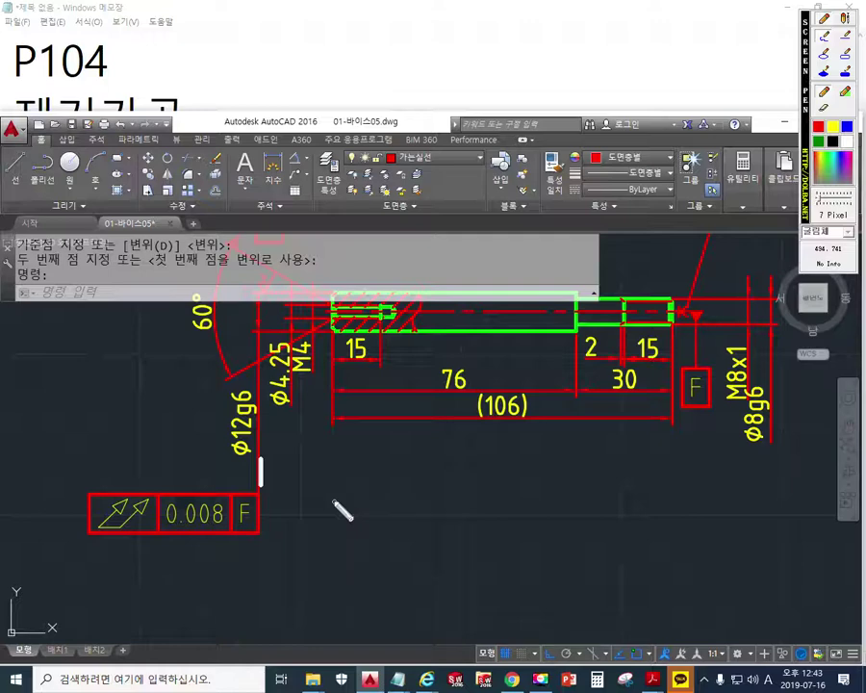
pyautogui.press('F9')
# - Compare the reference drawing's runout frames, especially the 0.006 circular runout at the Ø8g6 dimension, with the working shaft drawing
pyautogui.scroll(-5, 414, 472)
pyautogui.moveTo(830, 505); pyautogui.dragTo(575, 489, button='middle')
pyautogui.moveTo(698, 491)
pyautogui.mouseDown(button='middle')
pyautogui.moveTo(518, 497)
pyautogui.moveTo(506, 547)
pyautogui.mouseUp(button='middle')
pyautogui.scroll(4, 520, 497)
pyautogui.press('Escape')
pyautogui.press('Escape')
pyautogui.press('Escape')
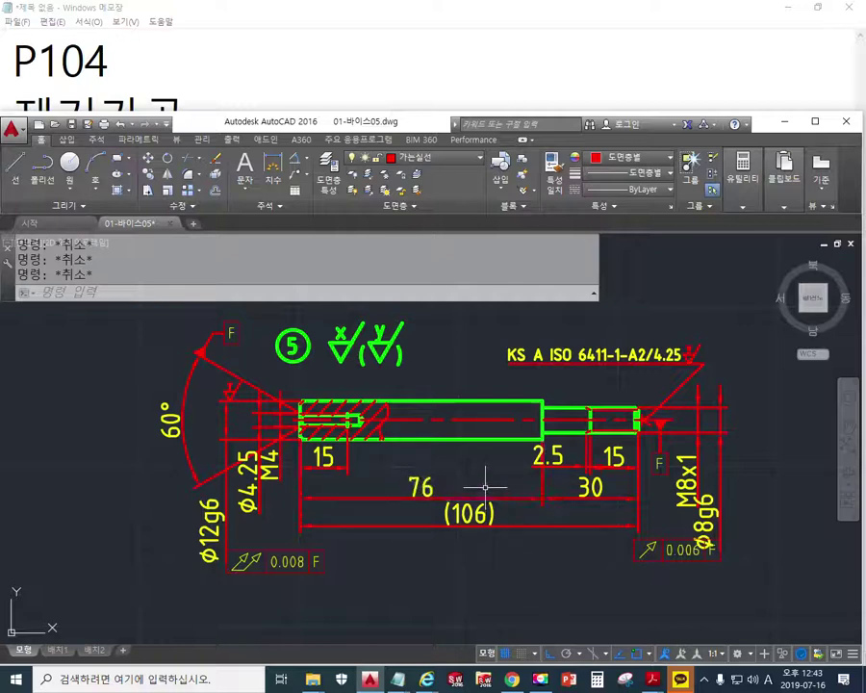
pyautogui.moveTo(680, 556)
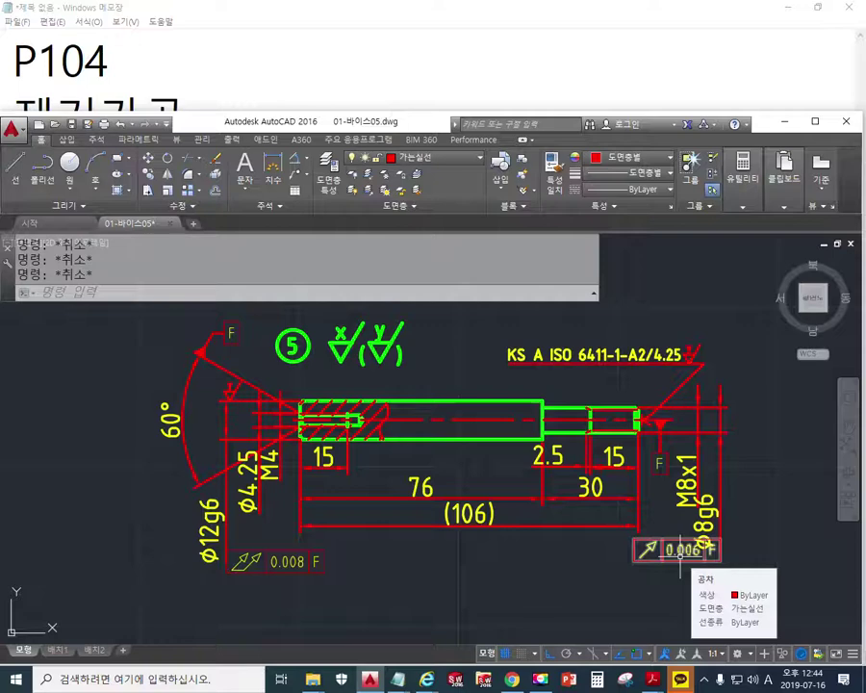
pyautogui.scroll(-6, 349, 513)
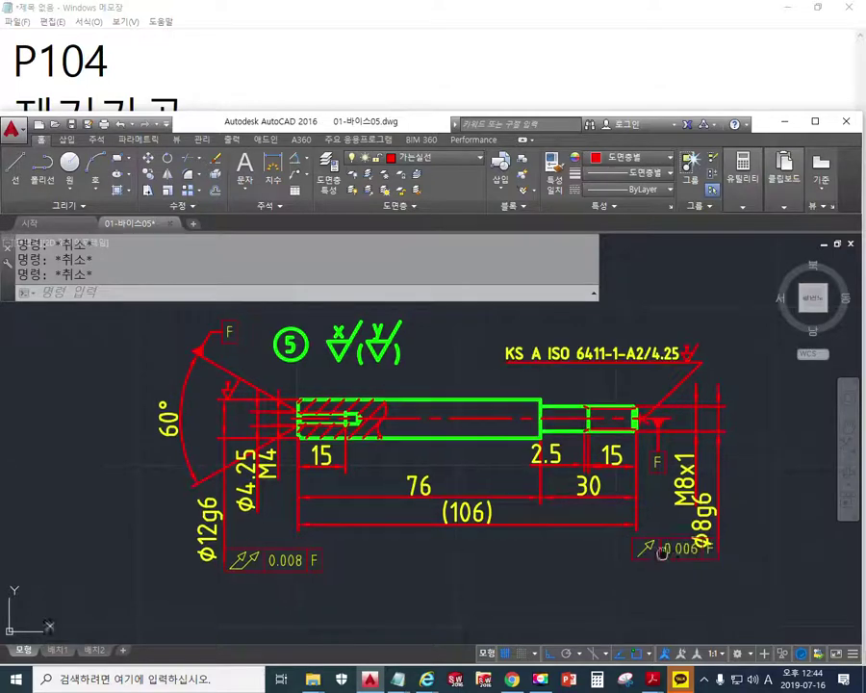
pyautogui.scroll(2, 353, 522)
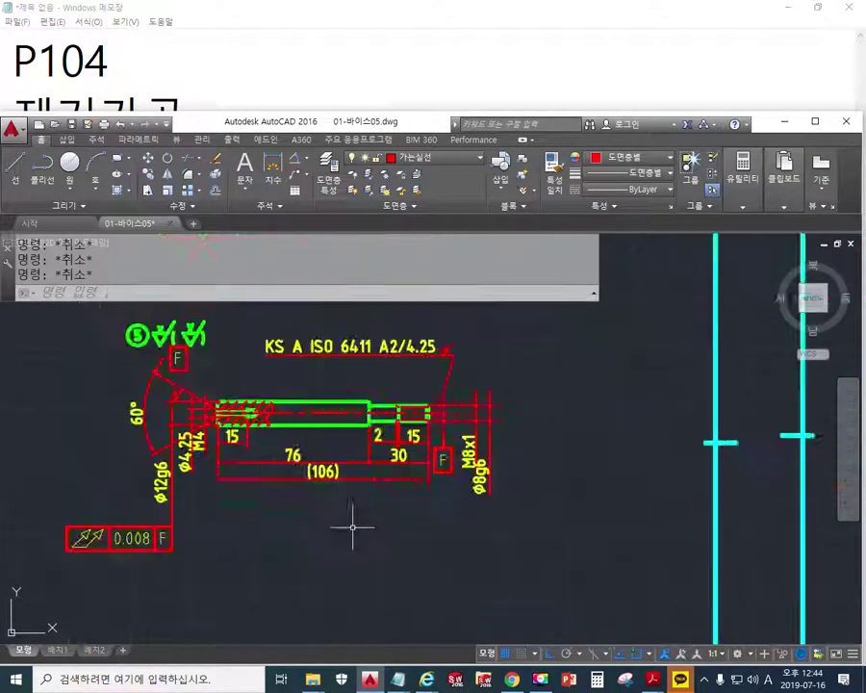
pyautogui.moveTo(664, 504); pyautogui.dragTo(235, 502, button='middle')
pyautogui.moveTo(647, 508); pyautogui.dragTo(343, 508, button='middle')
pyautogui.scroll(4, 461, 496)
pyautogui.scroll(-3, 460, 496)
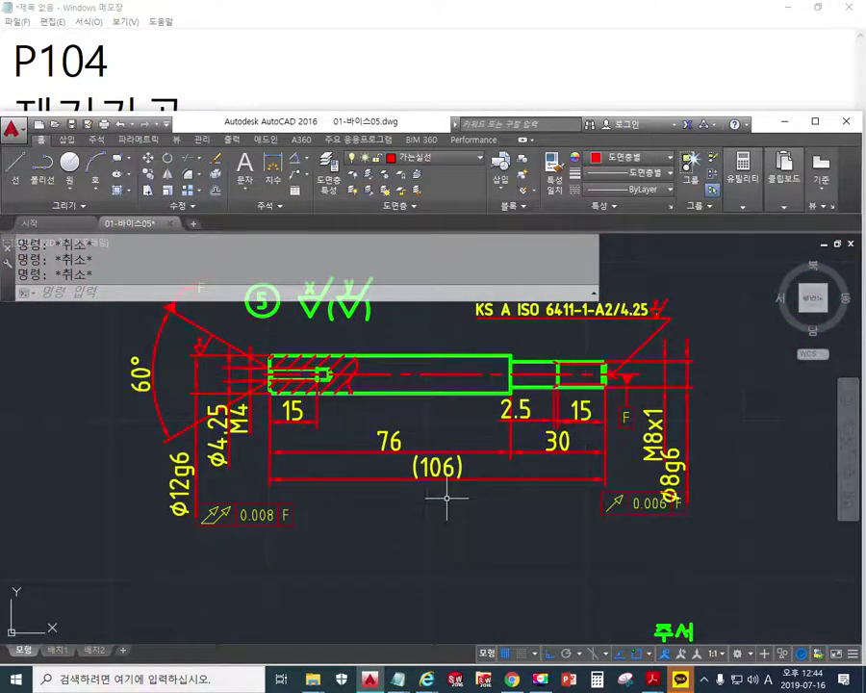
# - Save the drawing
pyautogui.hotkey('ctrl', 's')
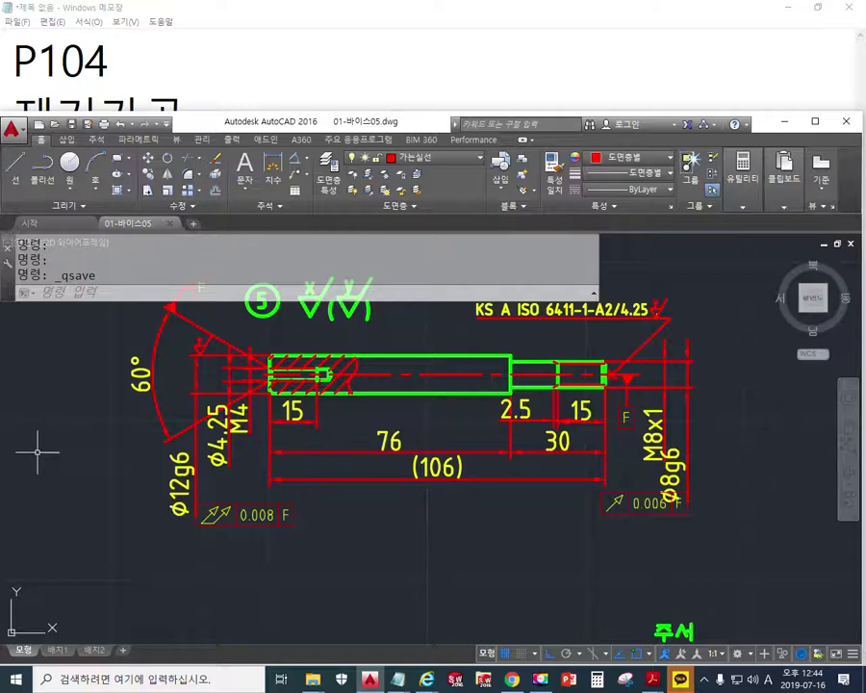